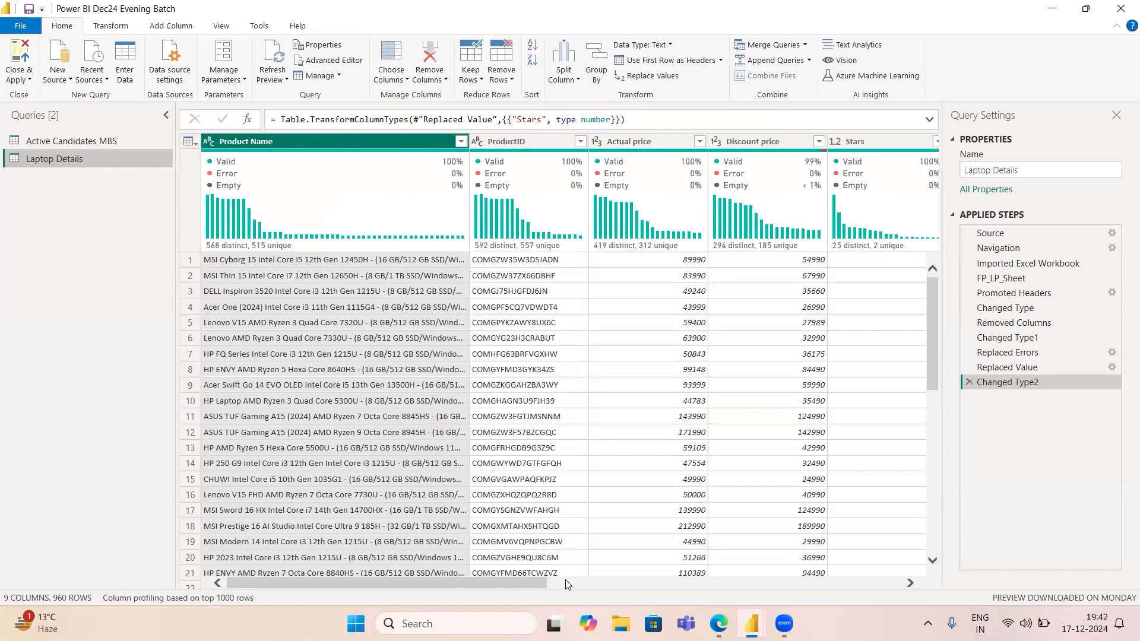
# Step: Split the Rating column by the Space delimiter at each occurrence of the delimiter
pyautogui.moveTo(518, 584); pyautogui.dragTo(757, 593)
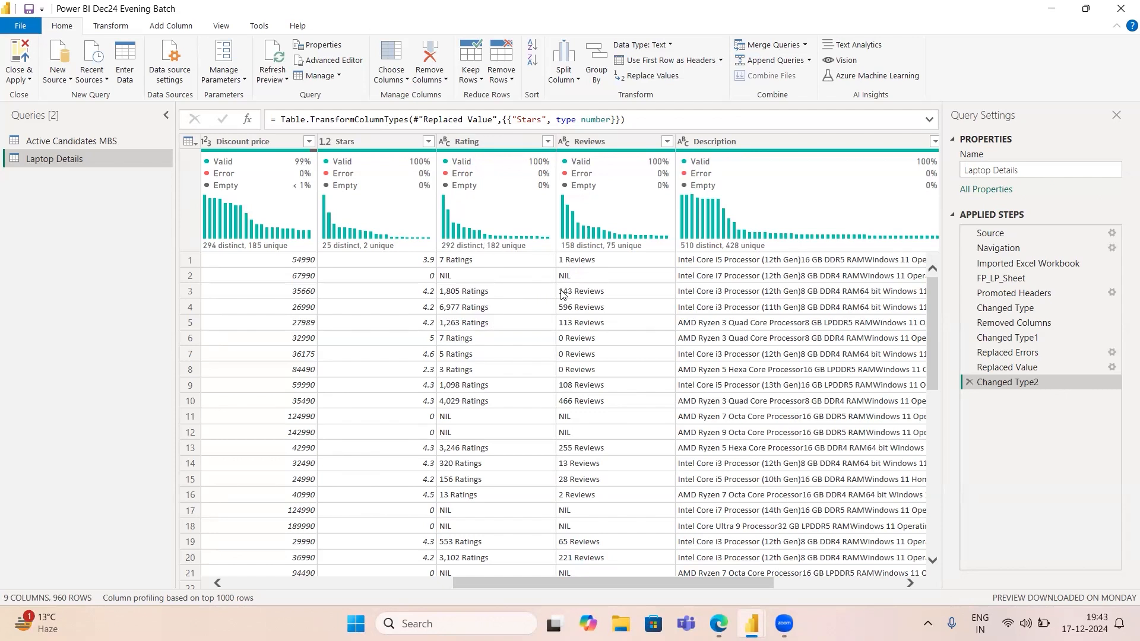
pyautogui.click(480, 143)
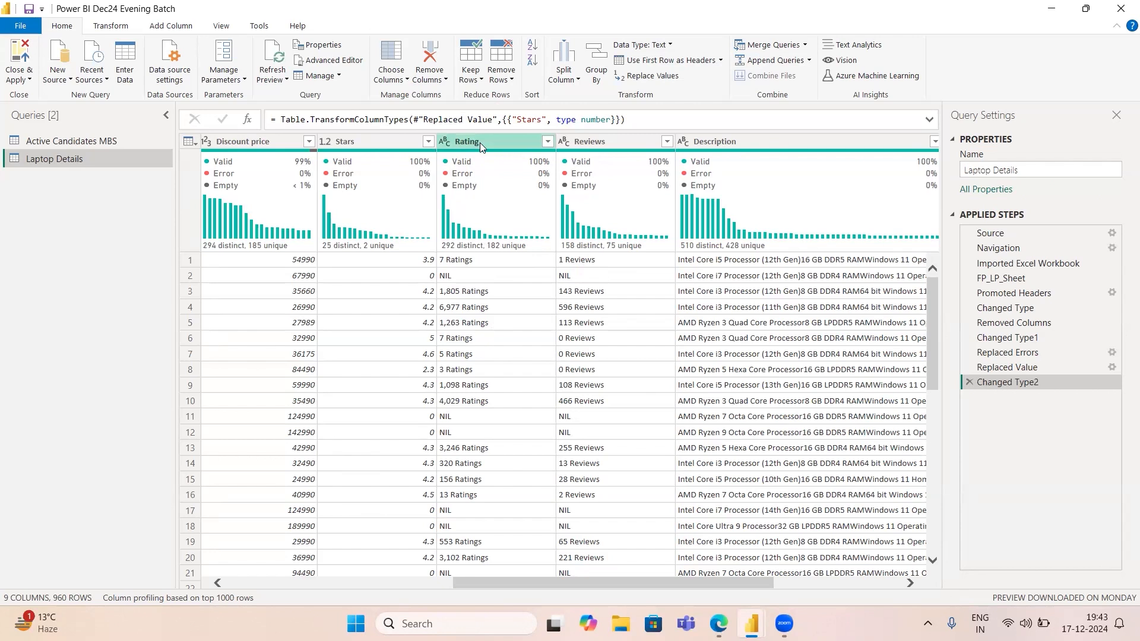
pyautogui.click(480, 143)
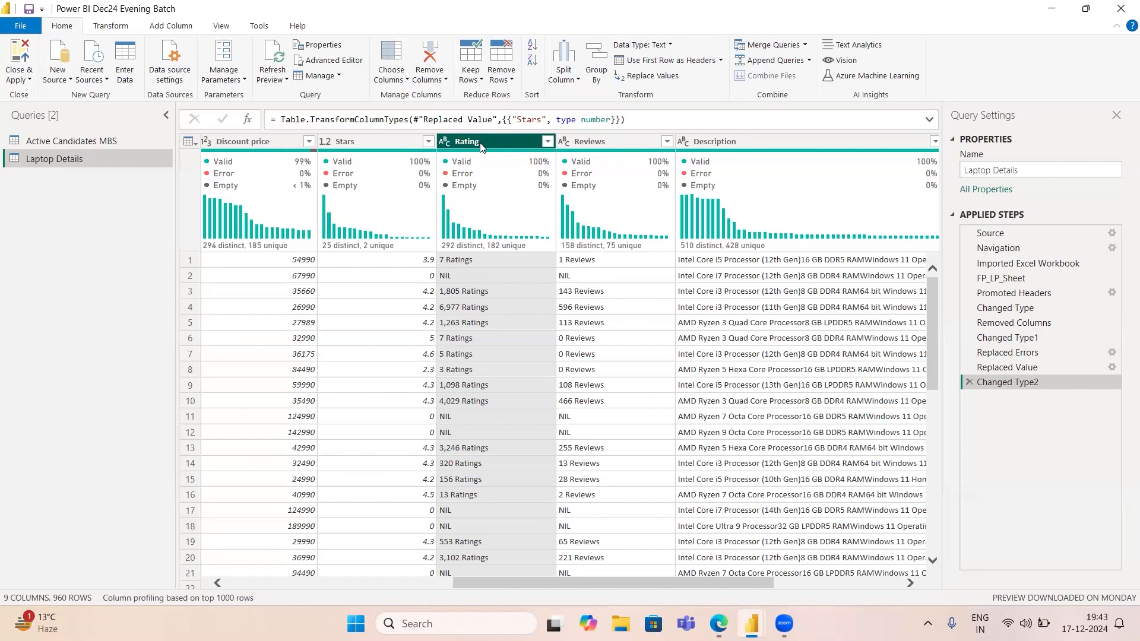
pyautogui.rightClick(480, 145)
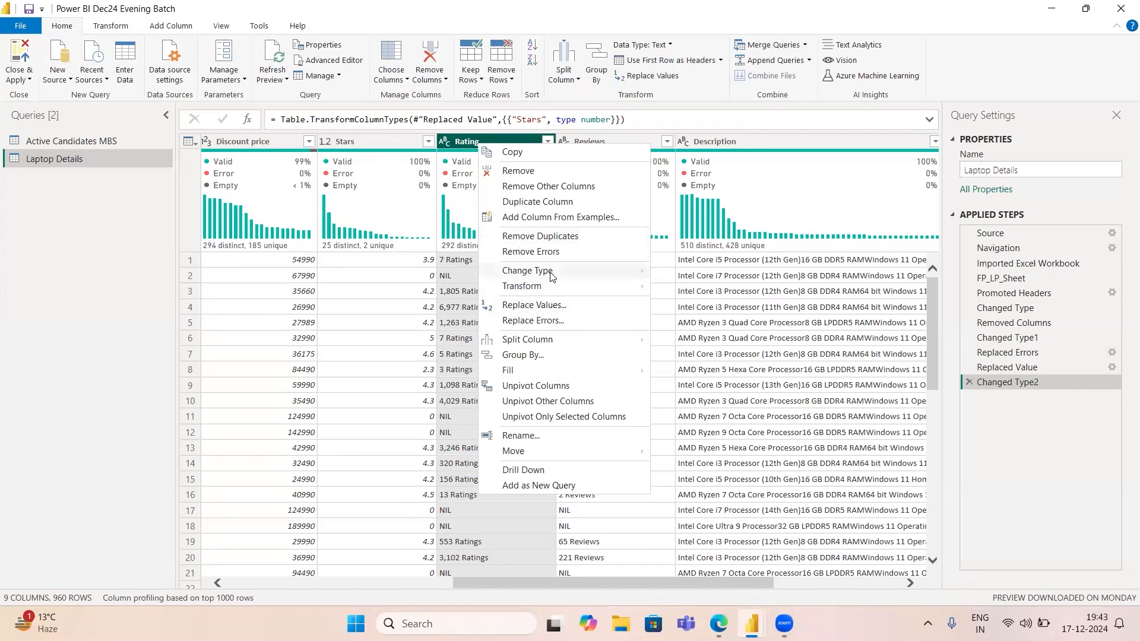
pyautogui.moveTo(551, 276)
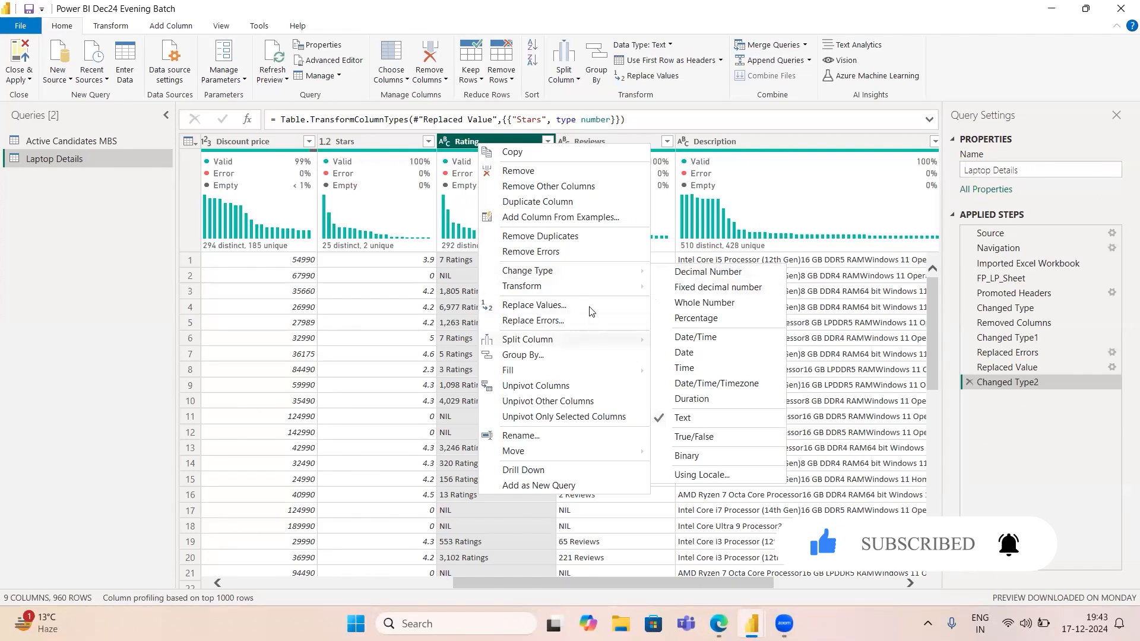
pyautogui.moveTo(517, 344)
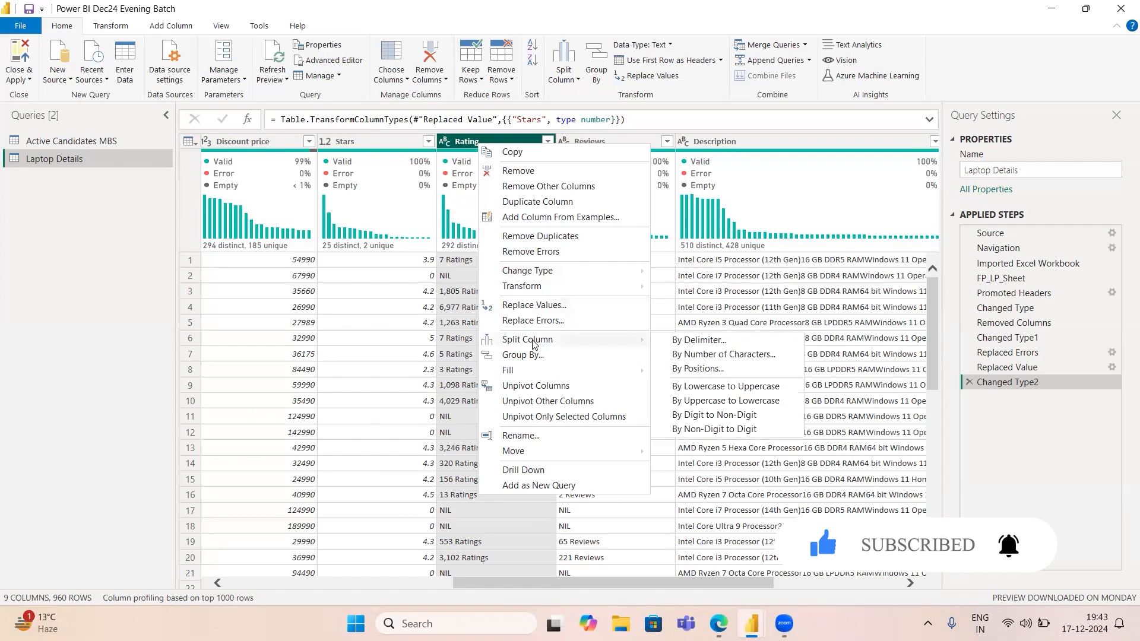
pyautogui.click(699, 340)
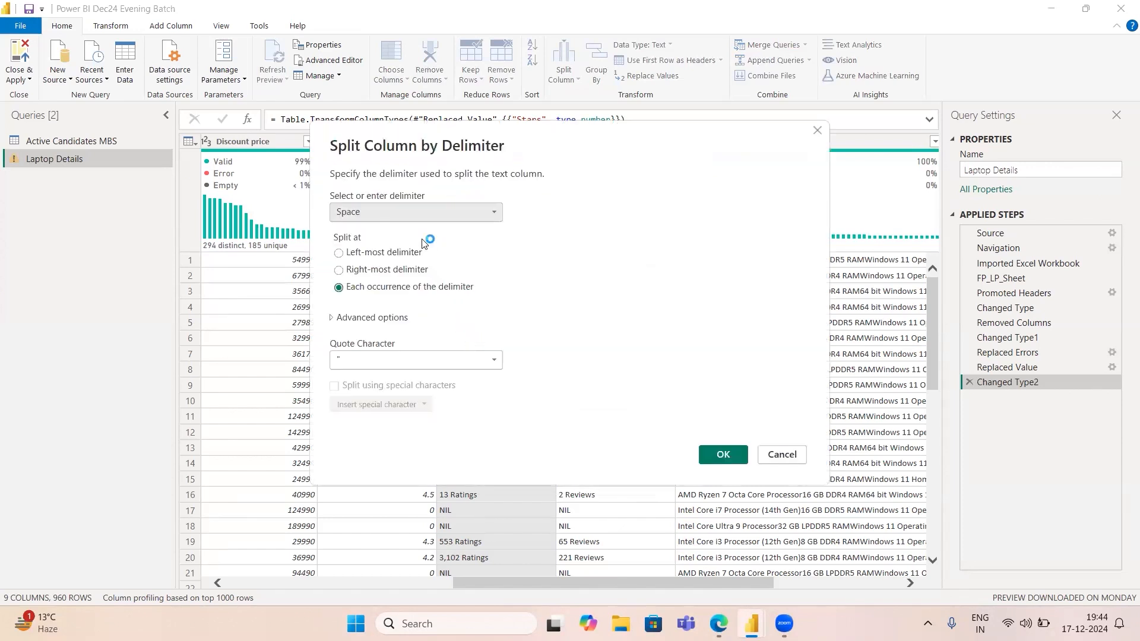
pyautogui.click(734, 460)
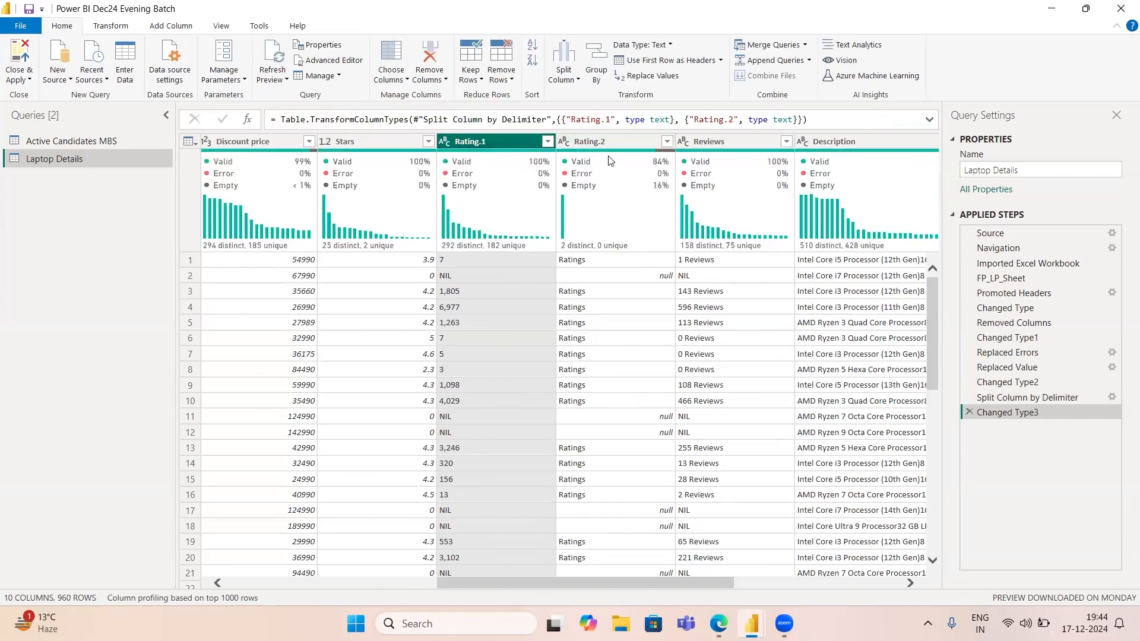
# Step: Remove the Rating.2 column and rename the Rating.1 column to Rating
pyautogui.click(581, 141)
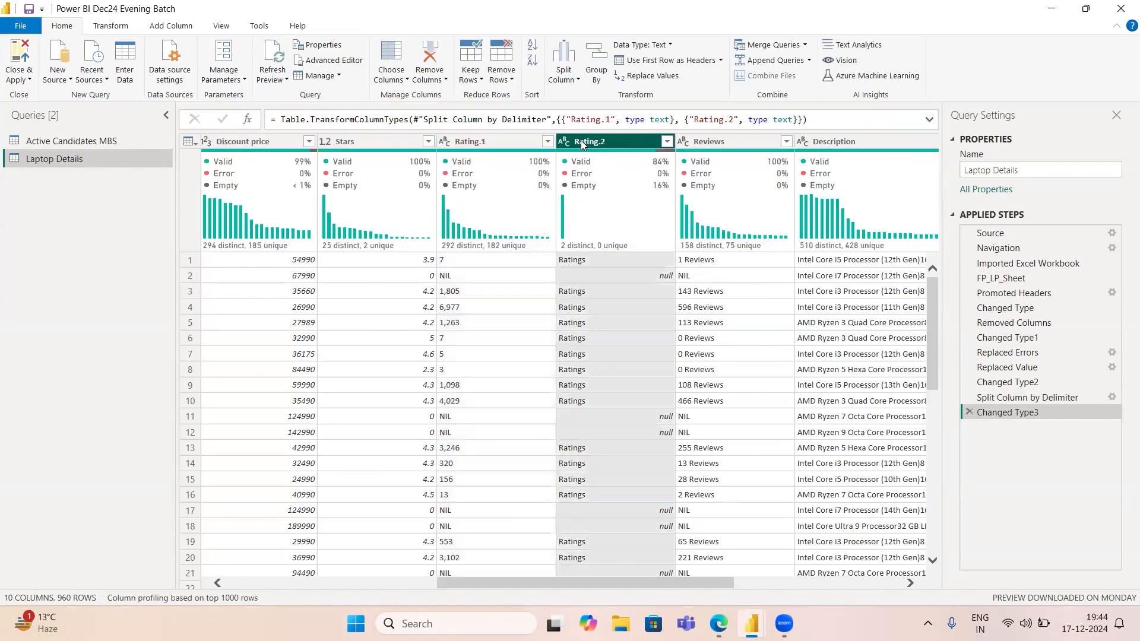
pyautogui.press('Delete')
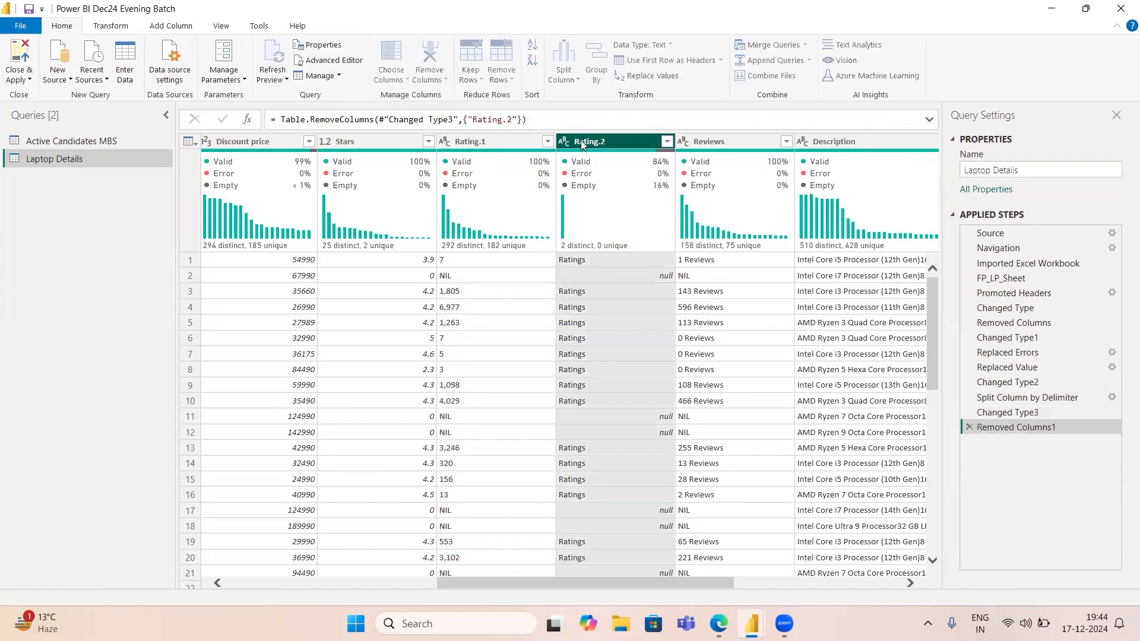
pyautogui.click(491, 140)
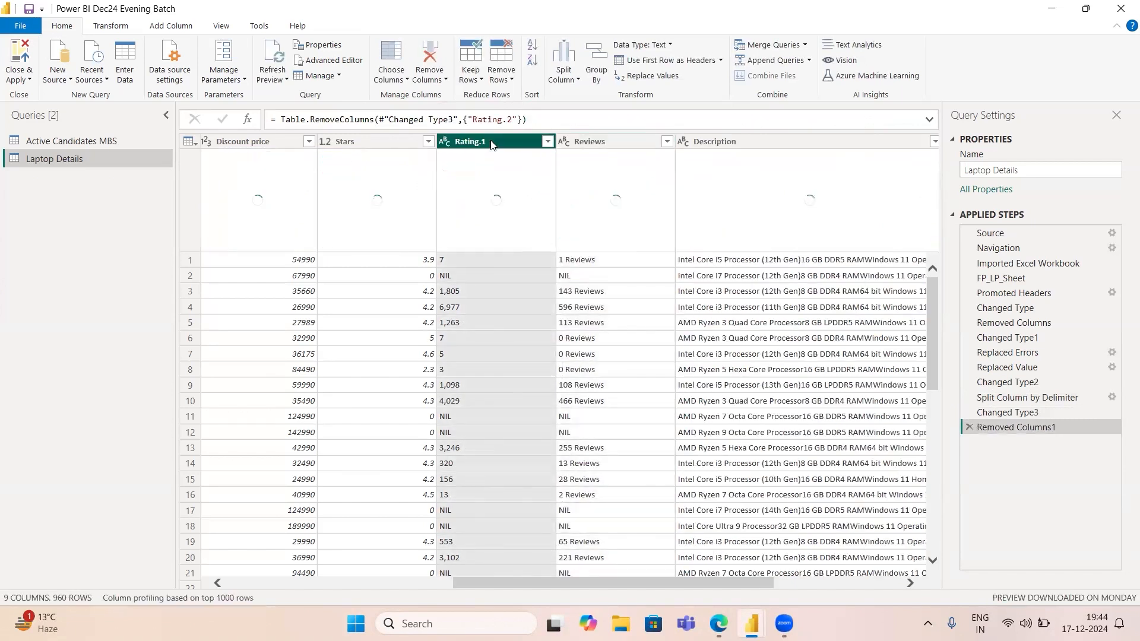
pyautogui.doubleClick(490, 140)
pyautogui.click(491, 140)
pyautogui.press('BackSpace')
pyautogui.press('BackSpace')
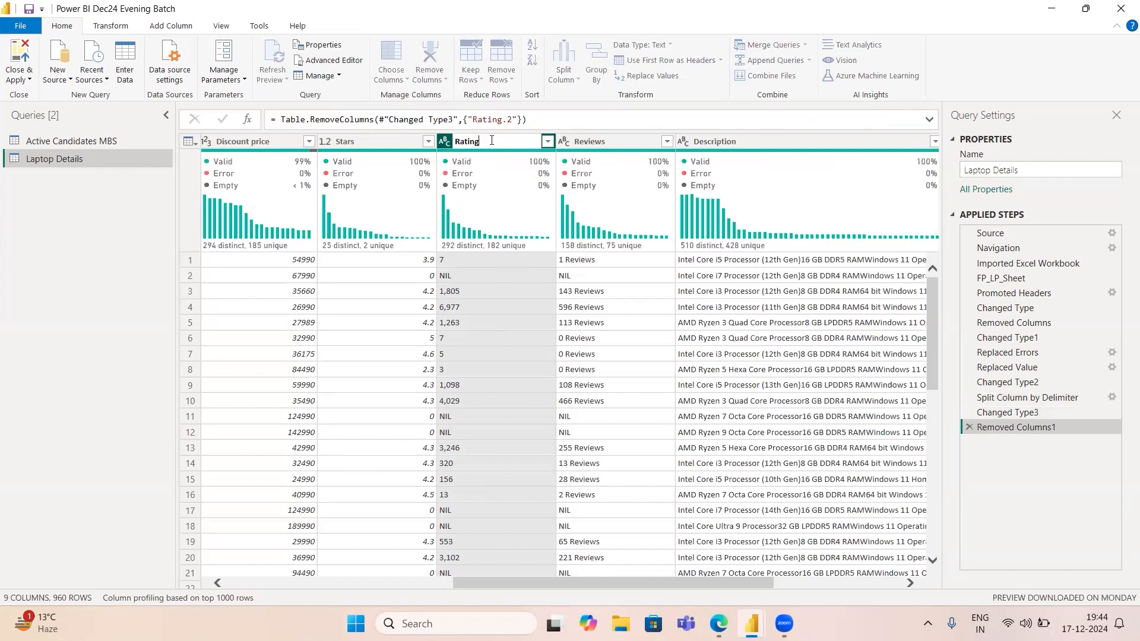
pyautogui.press('Return')
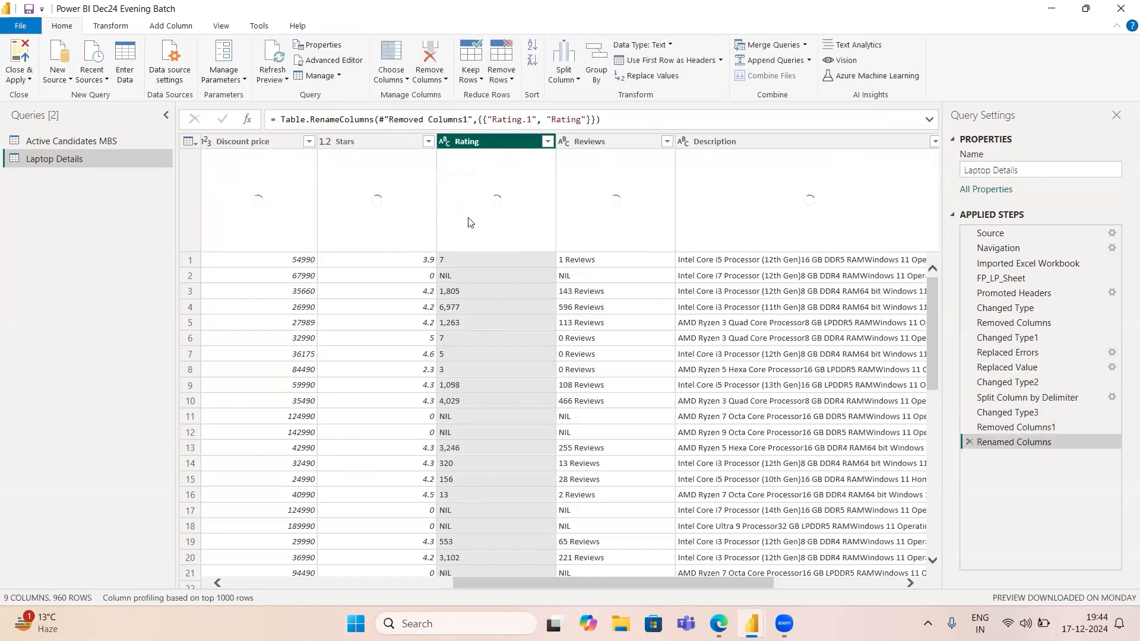
# Step: Replace the value NIL with 0 in the Rating column
pyautogui.moveTo(468, 222)
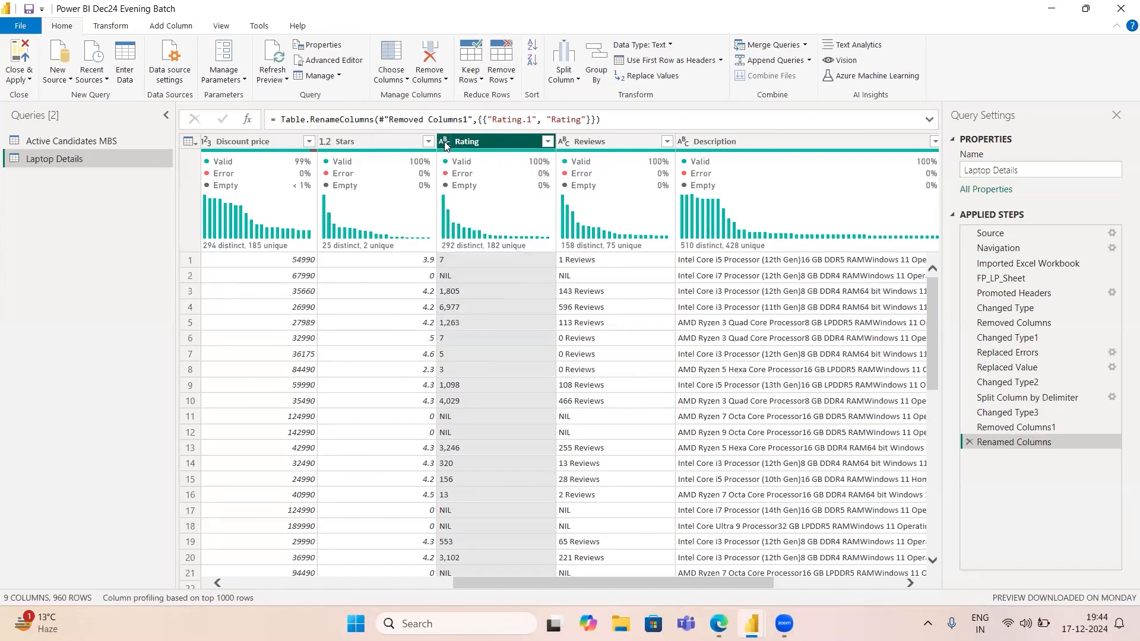
pyautogui.rightClick(469, 144)
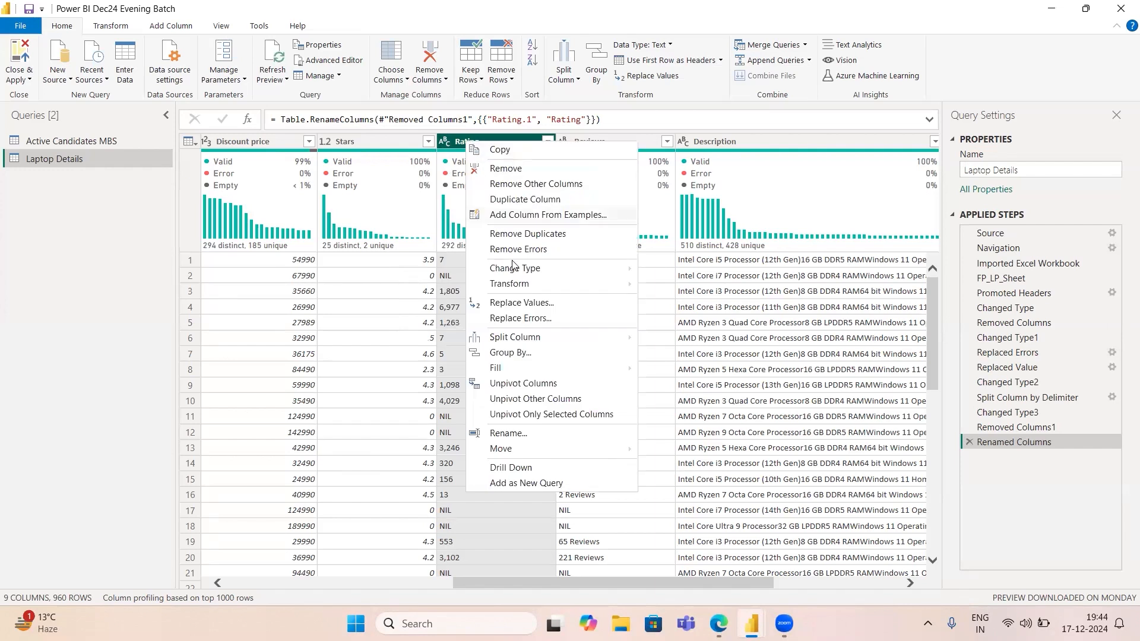
pyautogui.moveTo(537, 270)
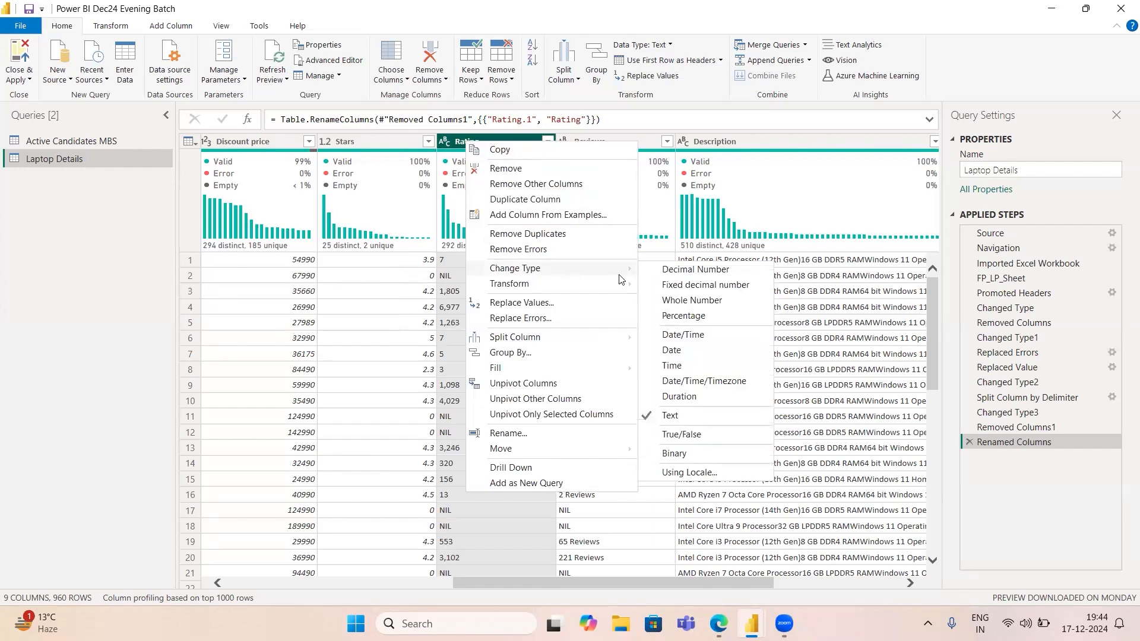
pyautogui.click(540, 304)
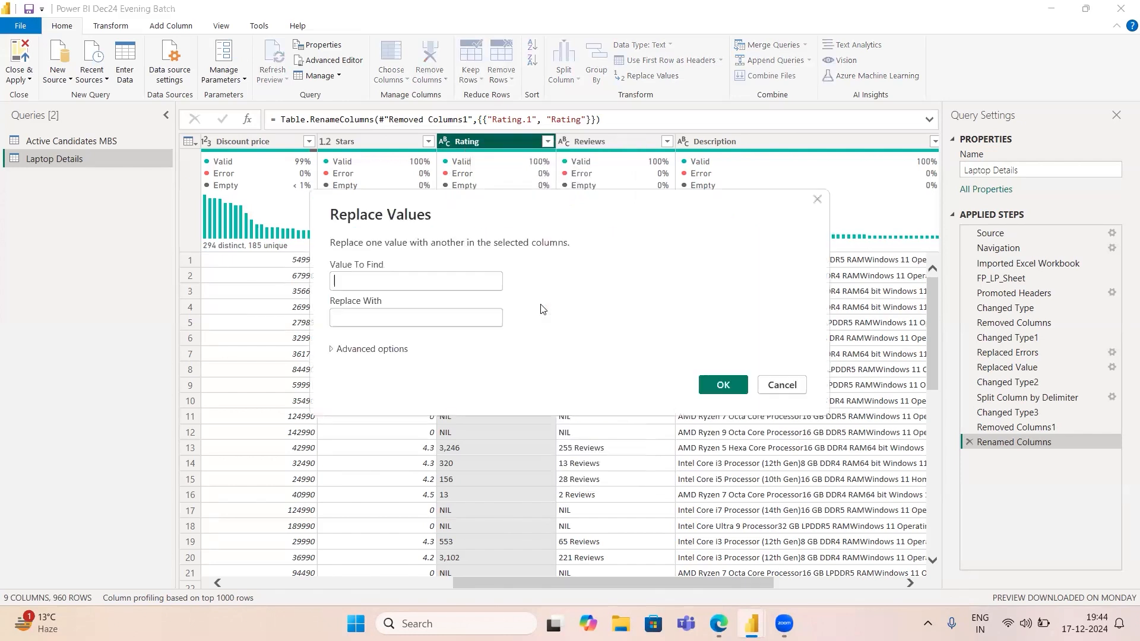
pyautogui.write('NIL')
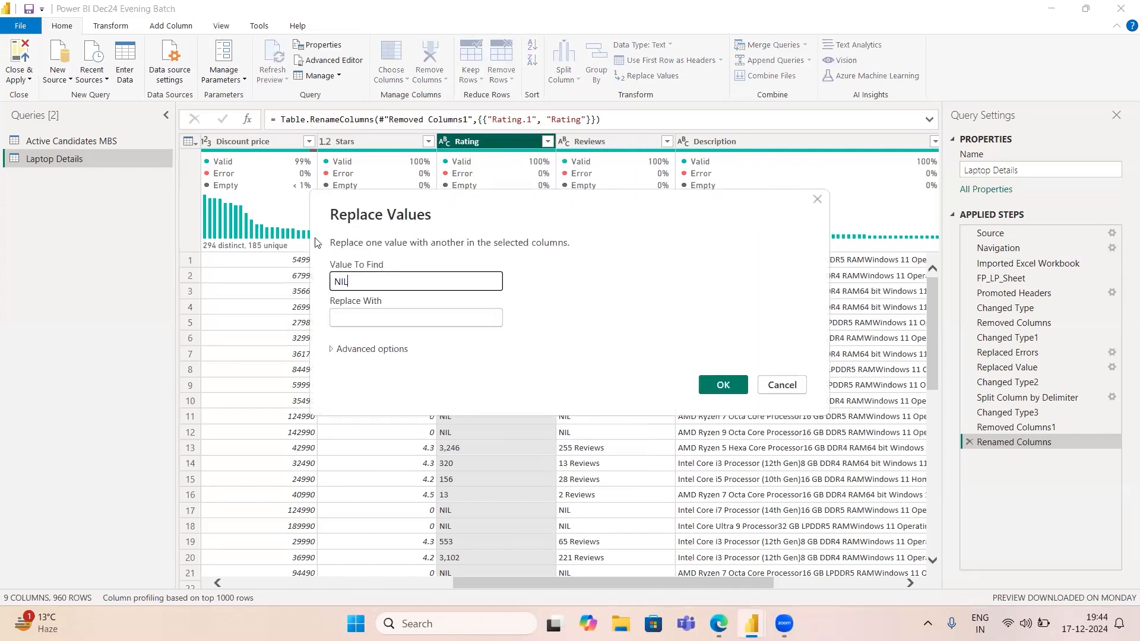
pyautogui.press('Tab')
pyautogui.write('0')
pyautogui.click(722, 385)
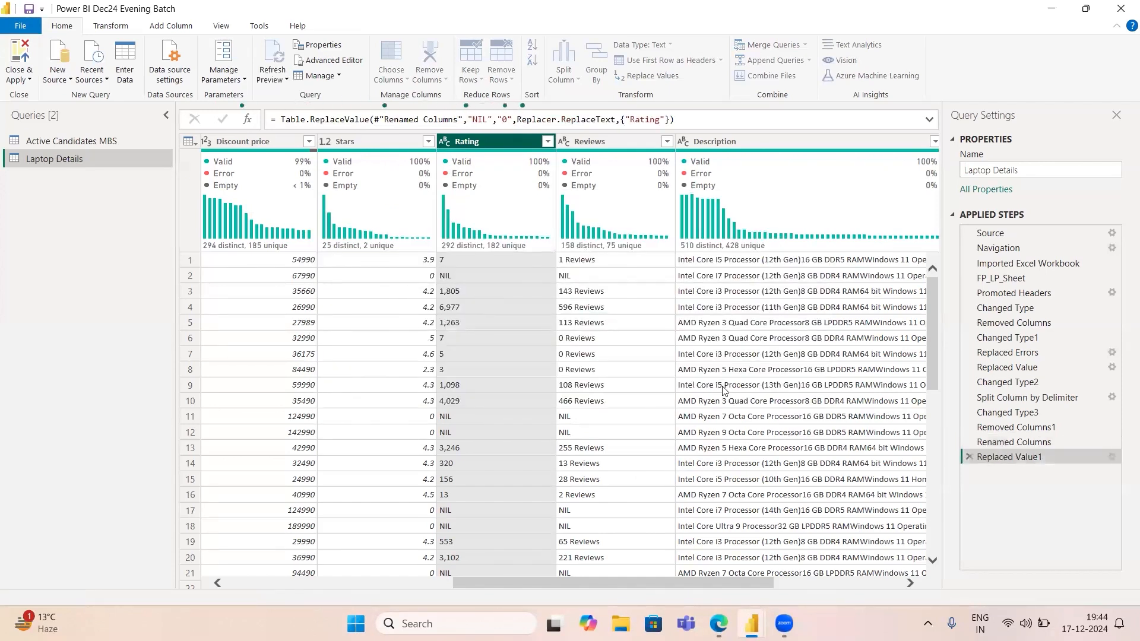
# Step: Change the Rating column's type to Fixed decimal number and replace that conversion with Decimal Number
pyautogui.click(444, 143)
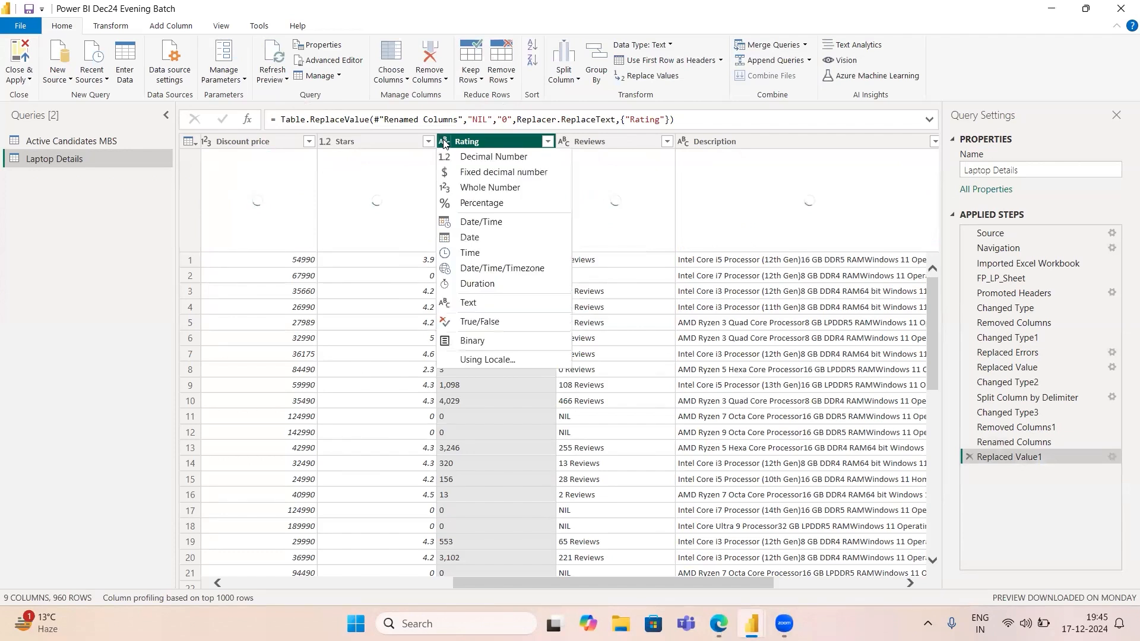
pyautogui.click(469, 171)
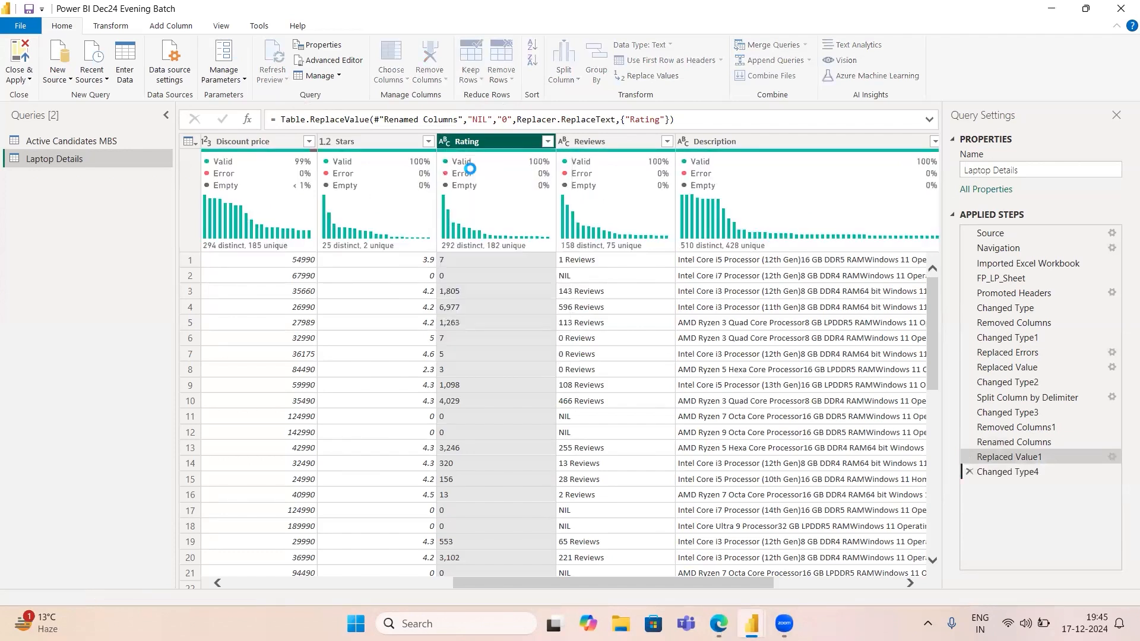
pyautogui.click(446, 145)
pyautogui.click(473, 162)
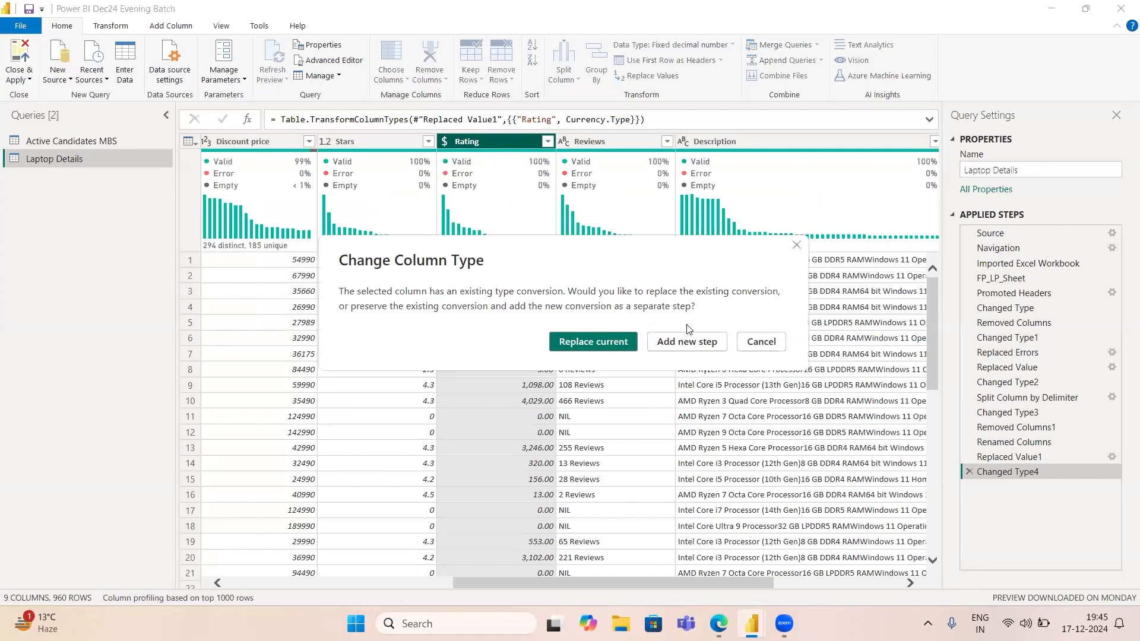
pyautogui.click(585, 343)
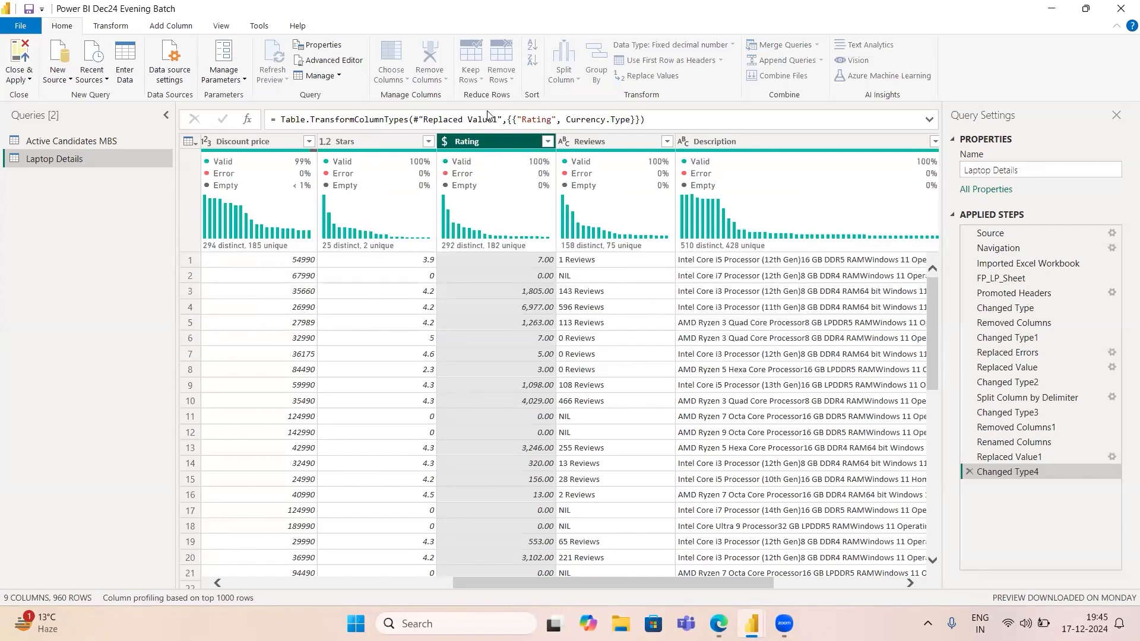
# Step: Change the Rating column's type to Whole Number, replacing the current type conversion
pyautogui.rightClick(495, 140)
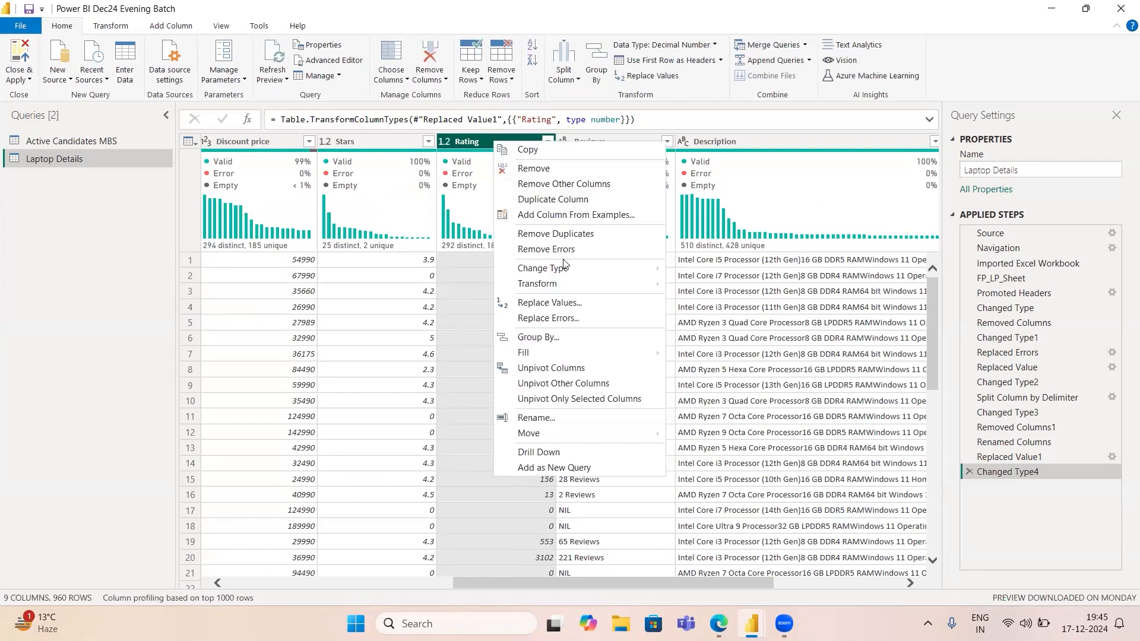
pyautogui.moveTo(599, 276)
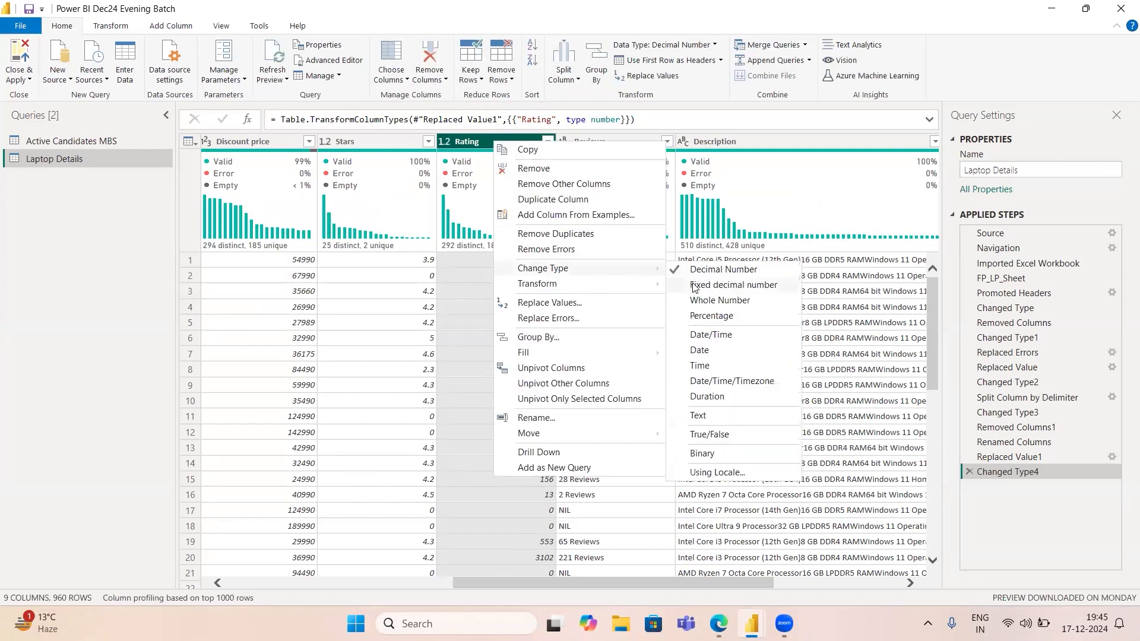
pyautogui.click(724, 302)
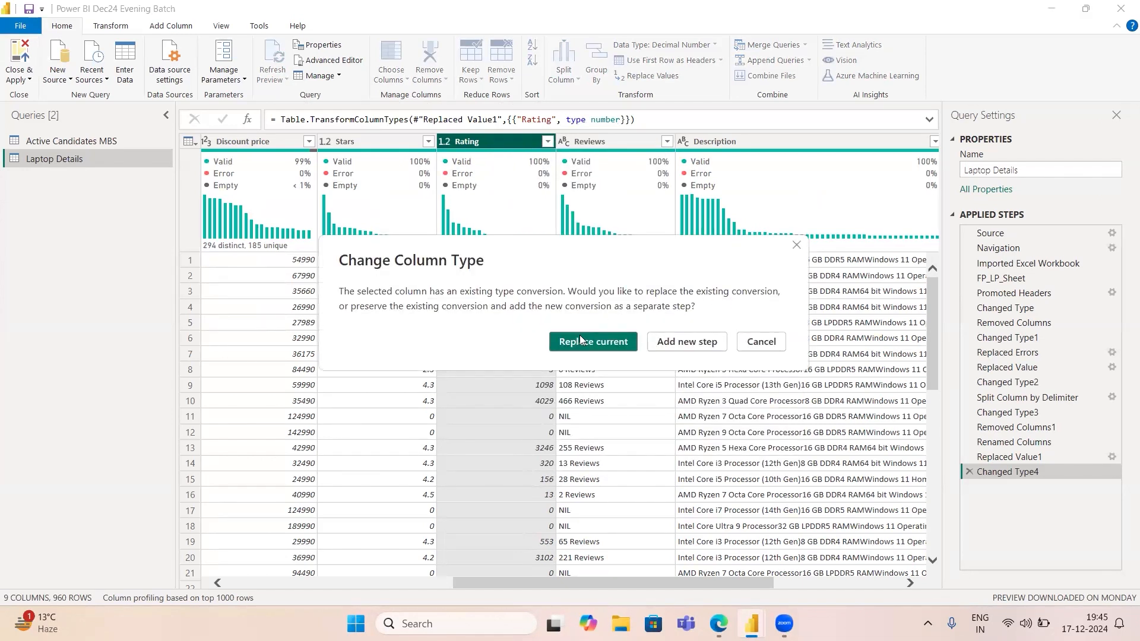
pyautogui.click(580, 340)
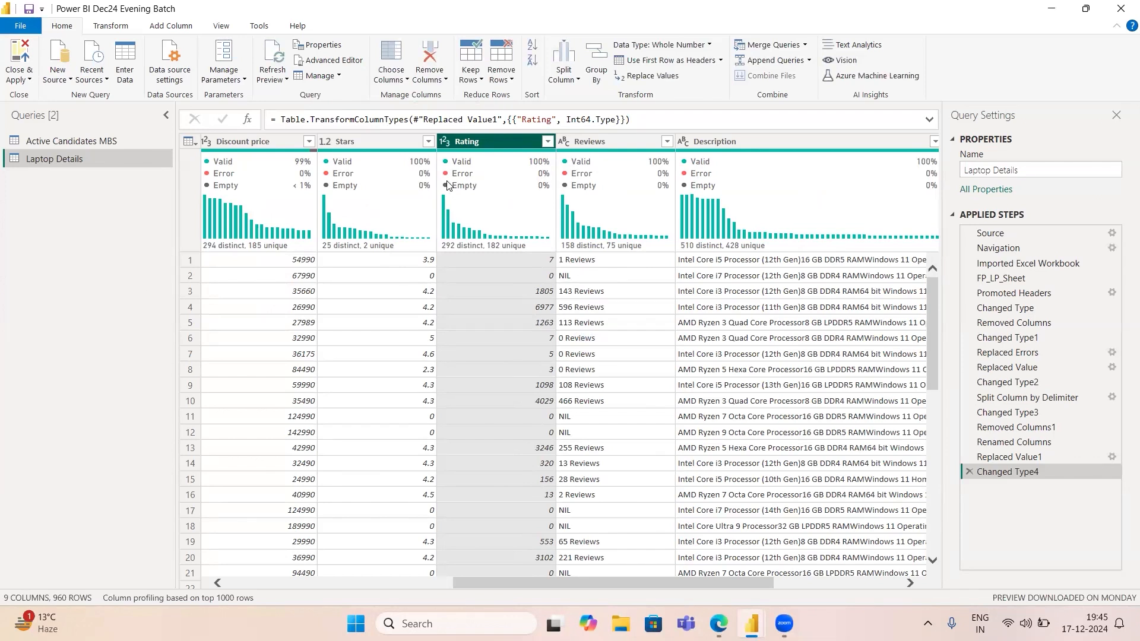
# Step: Check the Rating values down the rows and set the column's type back to Decimal Number, replacing the current conversion
pyautogui.moveTo(452, 185)
pyautogui.scroll(-10, 513, 432)
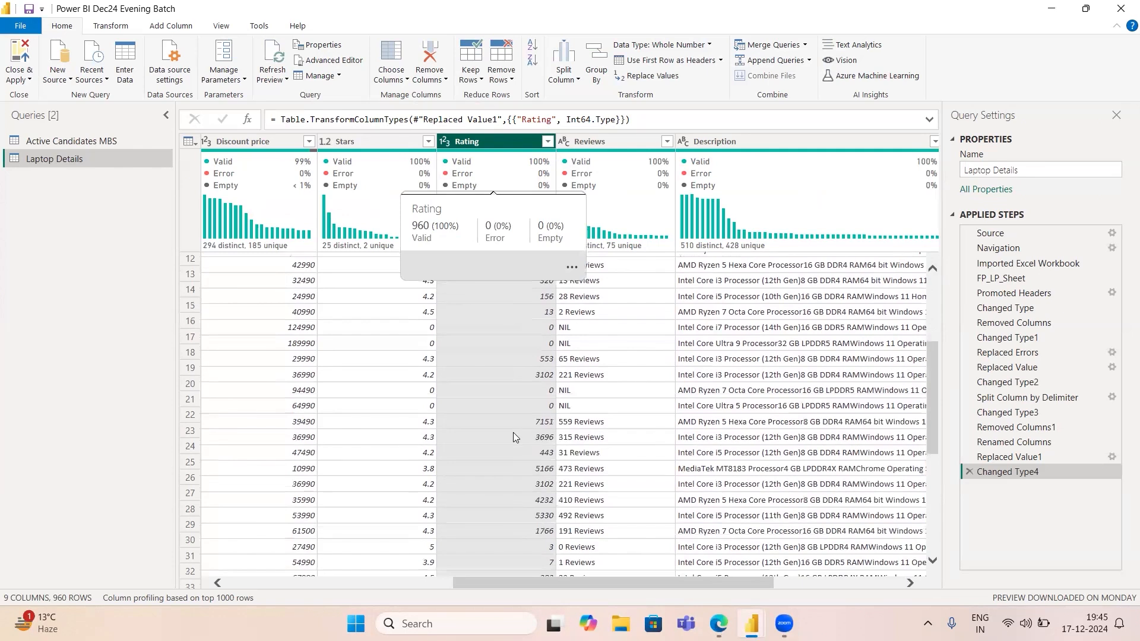
pyautogui.scroll(-13, 513, 432)
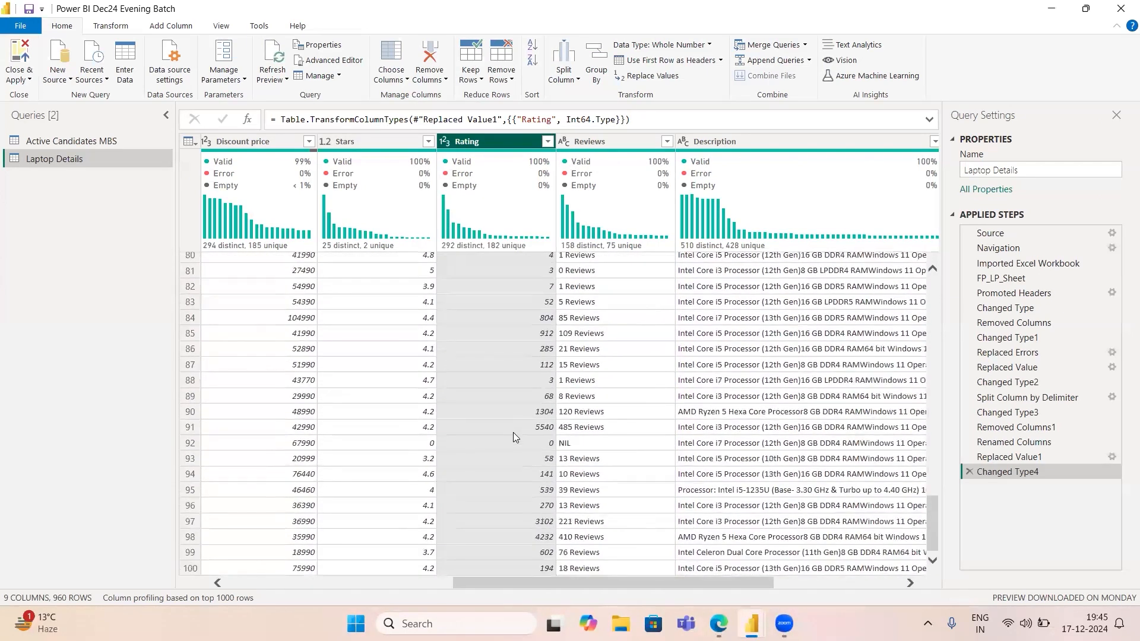
pyautogui.scroll(20, 513, 432)
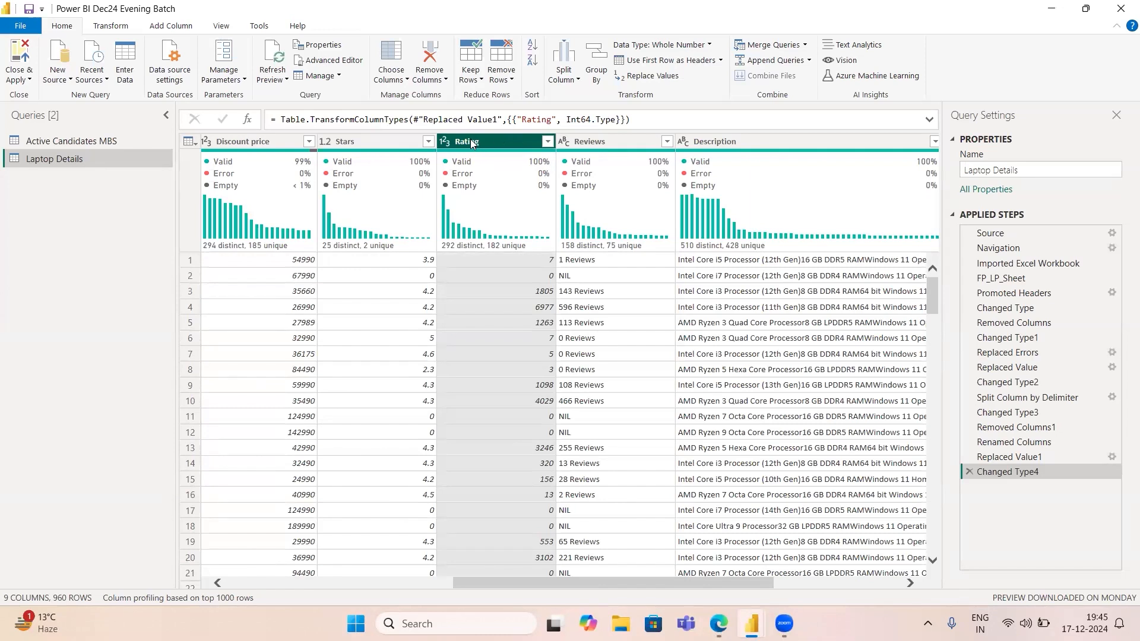
pyautogui.click(446, 144)
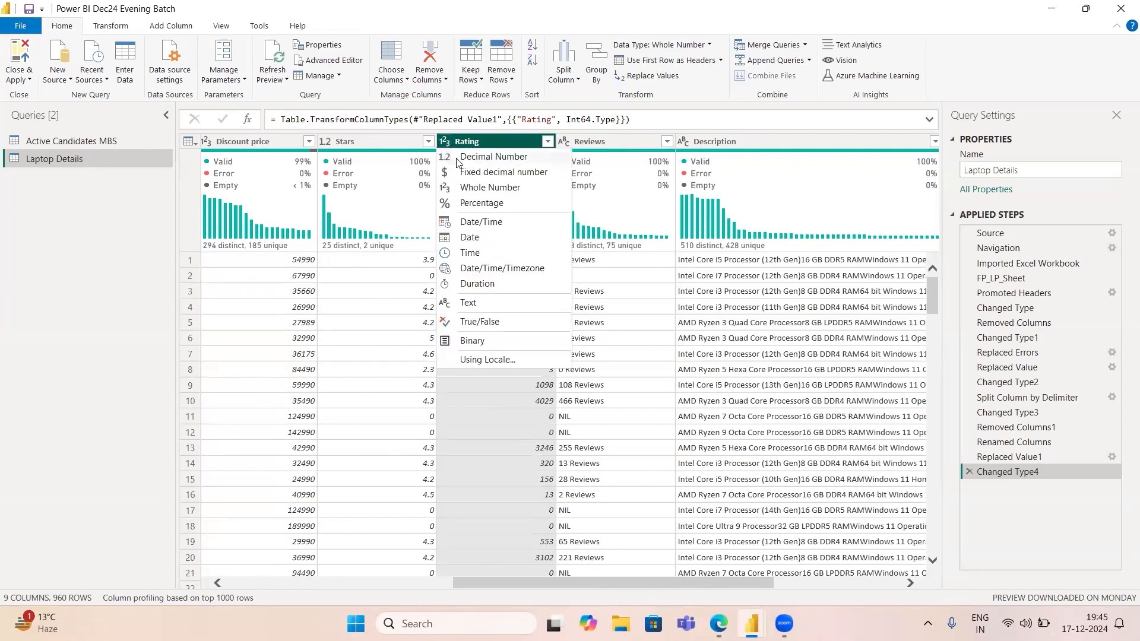
pyautogui.press('Escape')
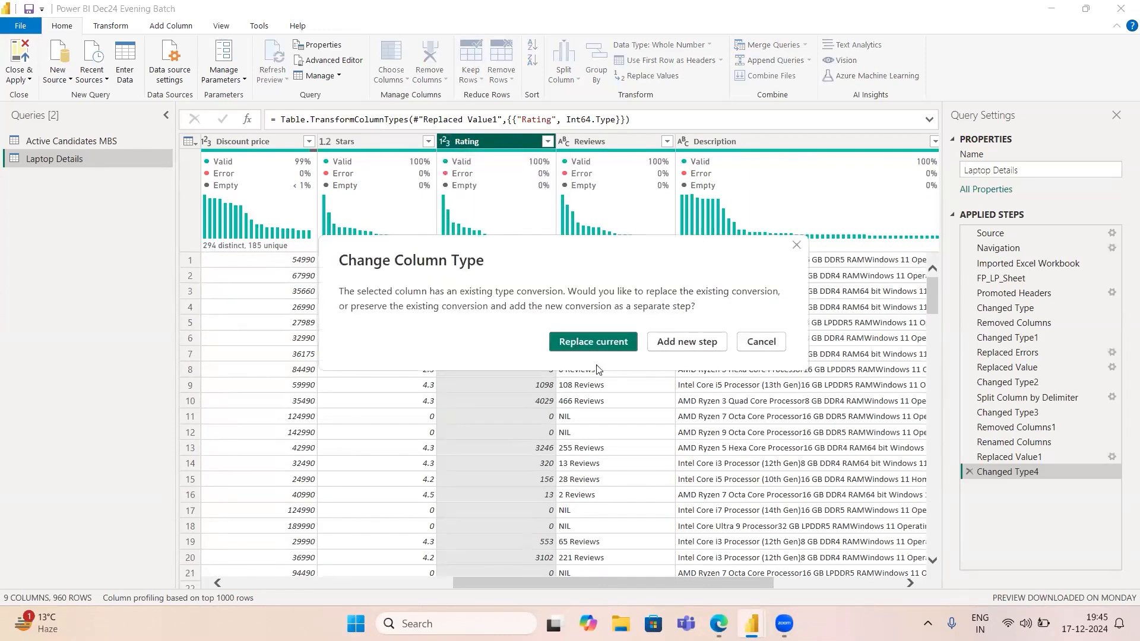
pyautogui.click(576, 342)
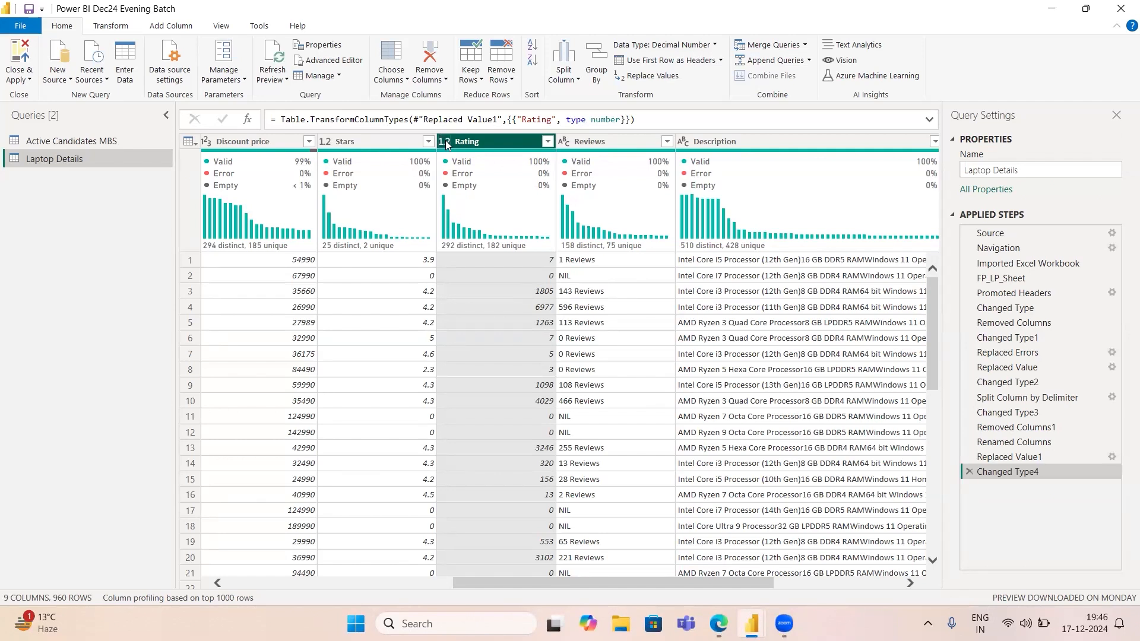
# Step: Remove the word Reviews from the values in the Reviews column by replacing it with nothing
pyautogui.click(593, 142)
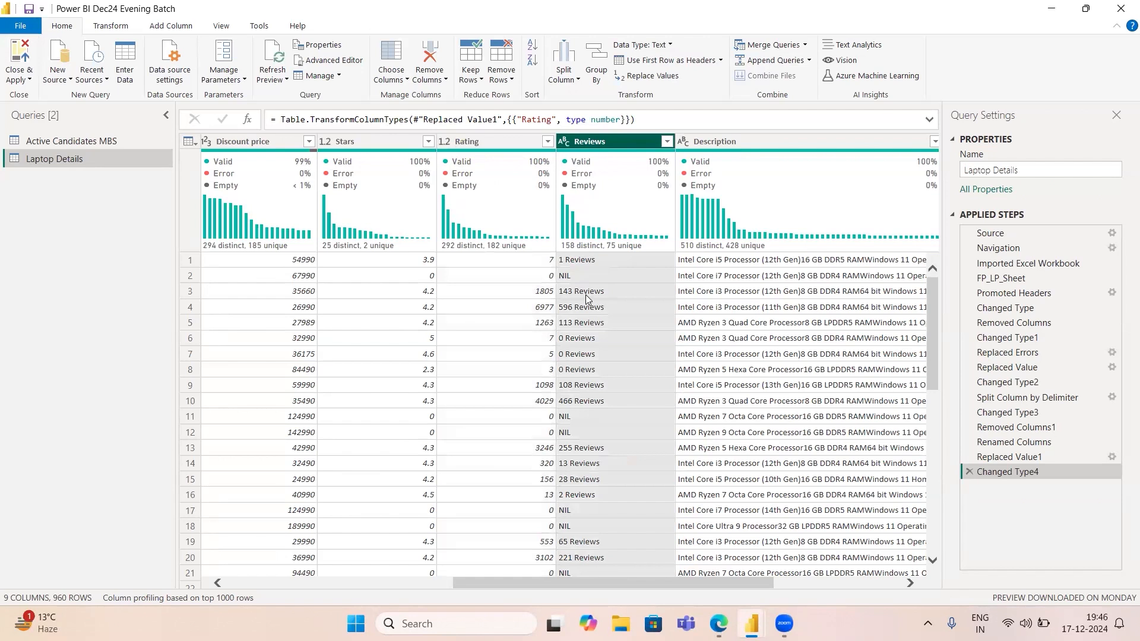
pyautogui.moveTo(602, 160)
pyautogui.rightClick(604, 141)
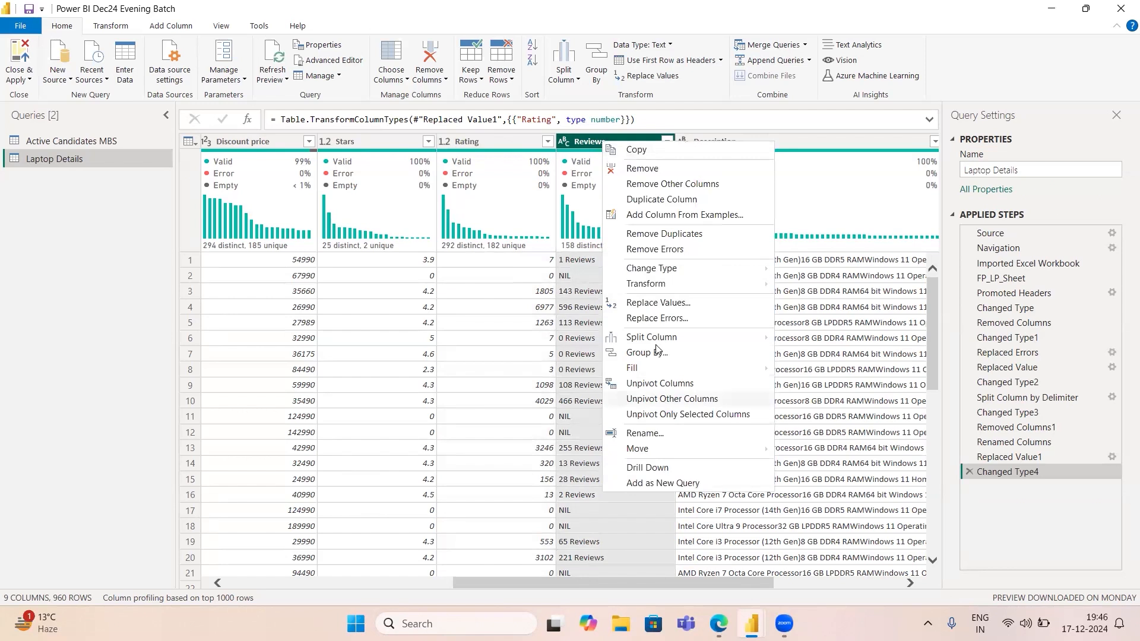
pyautogui.click(654, 303)
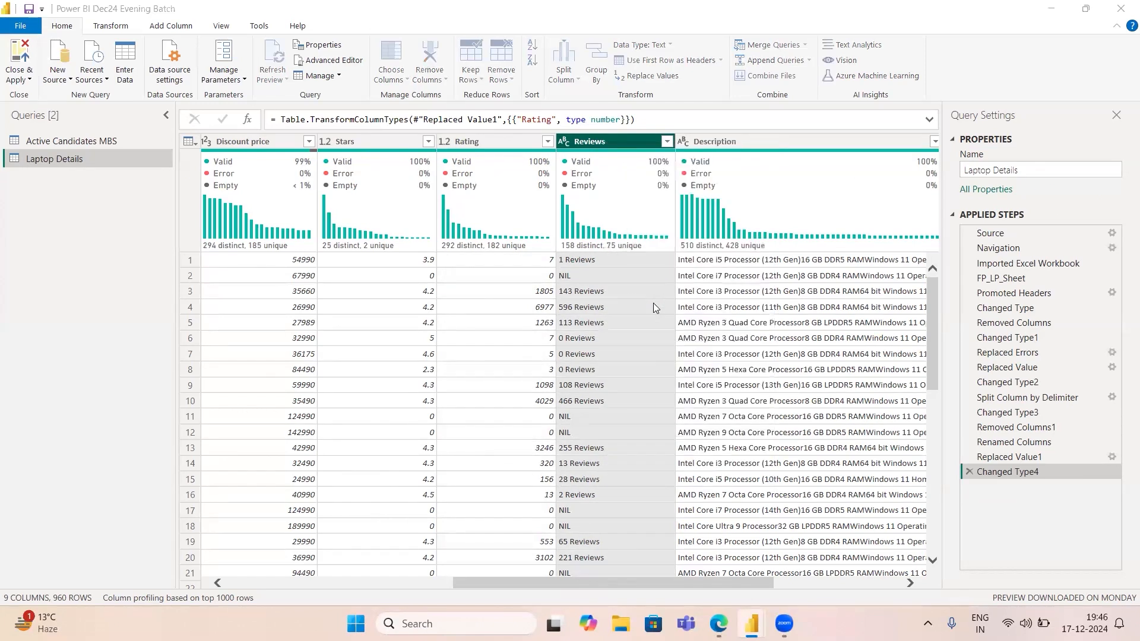
pyautogui.click(409, 279)
pyautogui.write('Re')
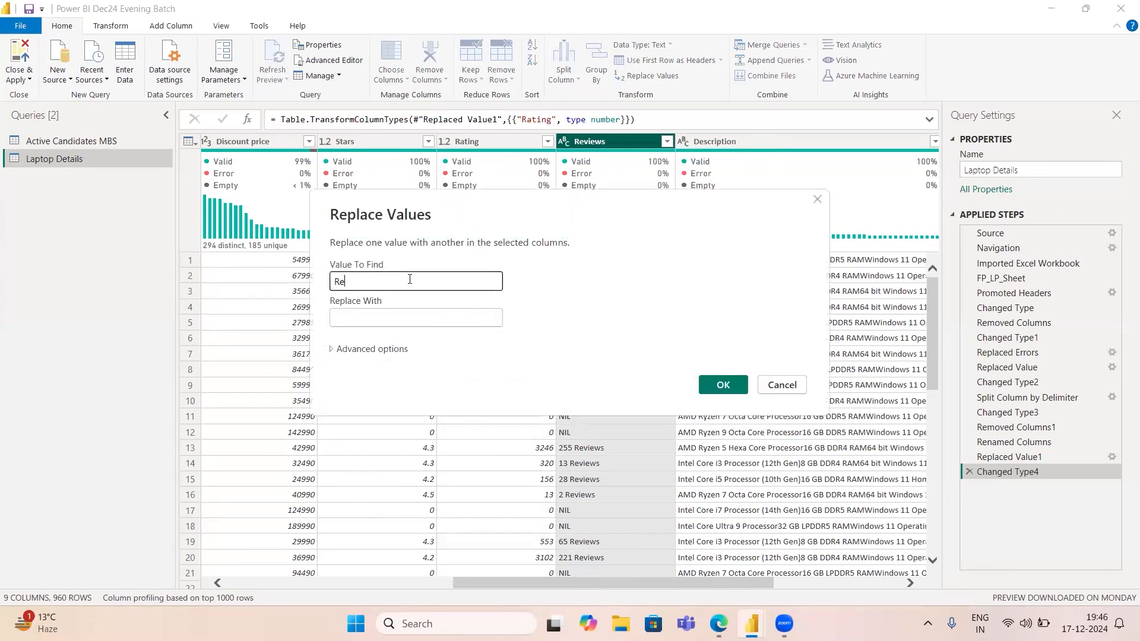
pyautogui.write('views')
pyautogui.click(380, 315)
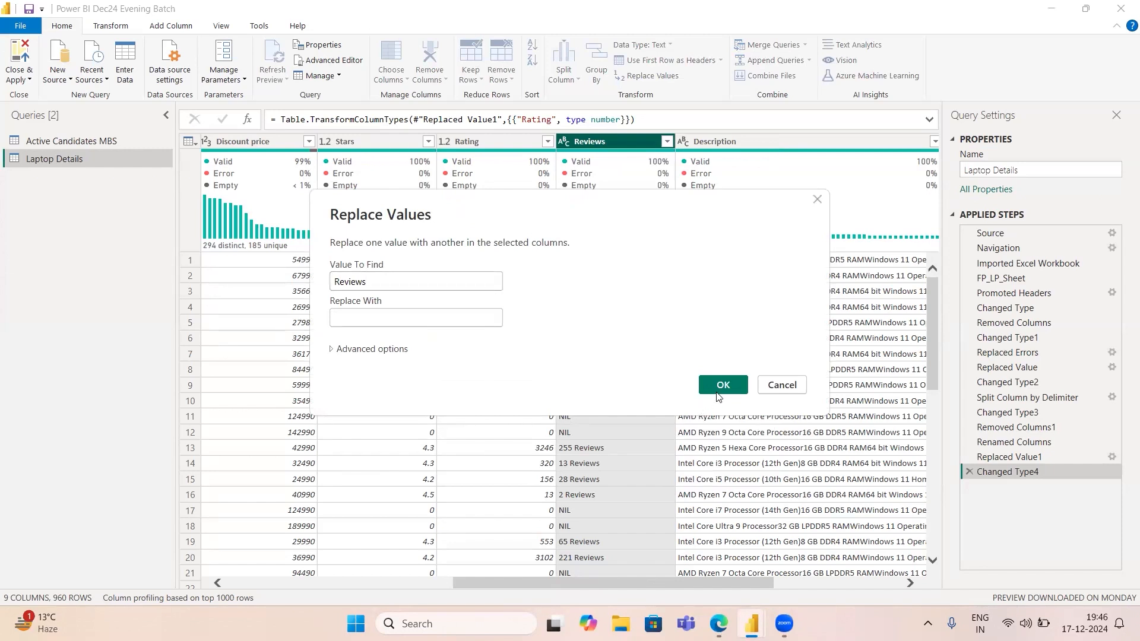
pyautogui.click(716, 389)
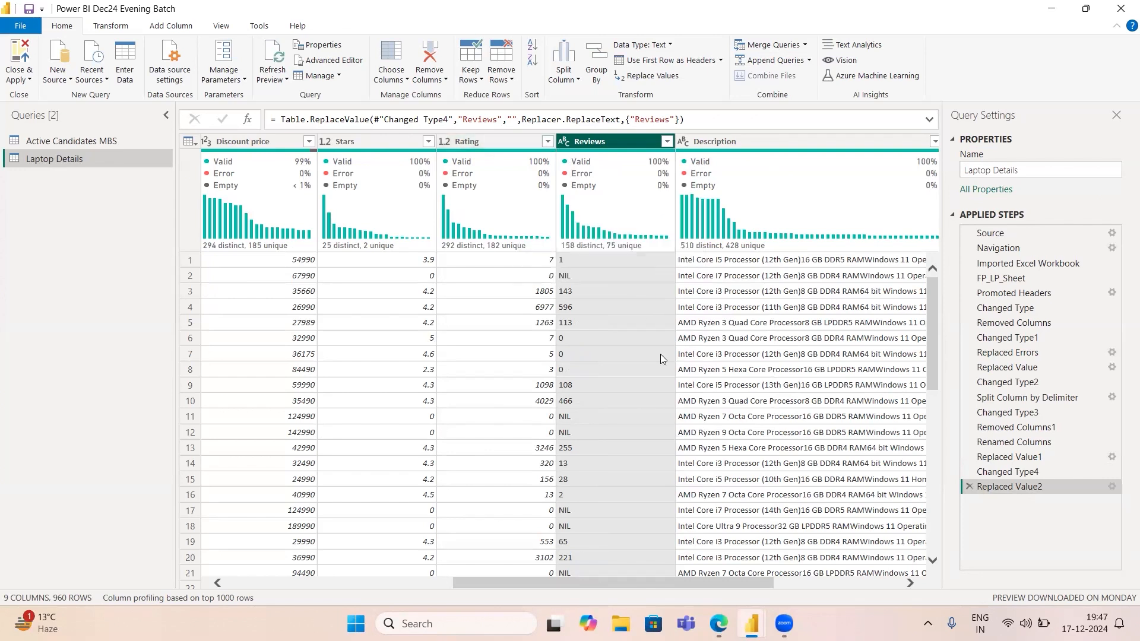
# Step: Replace the value NIL with 0 in the Reviews column and set the column's type to Whole Number
pyautogui.rightClick(588, 144)
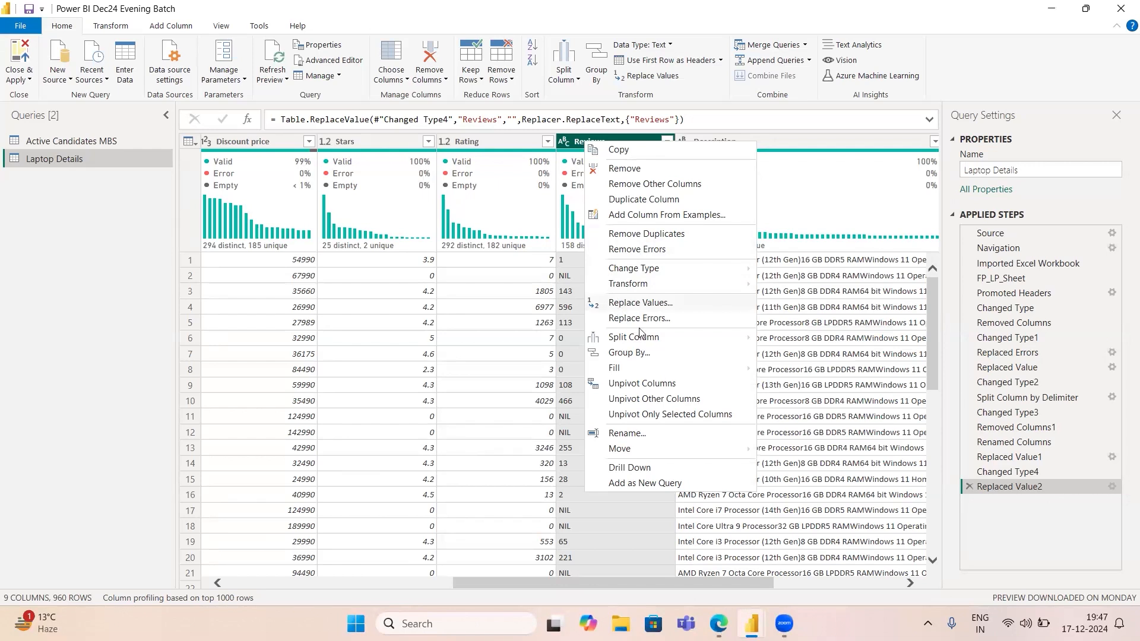
pyautogui.click(620, 306)
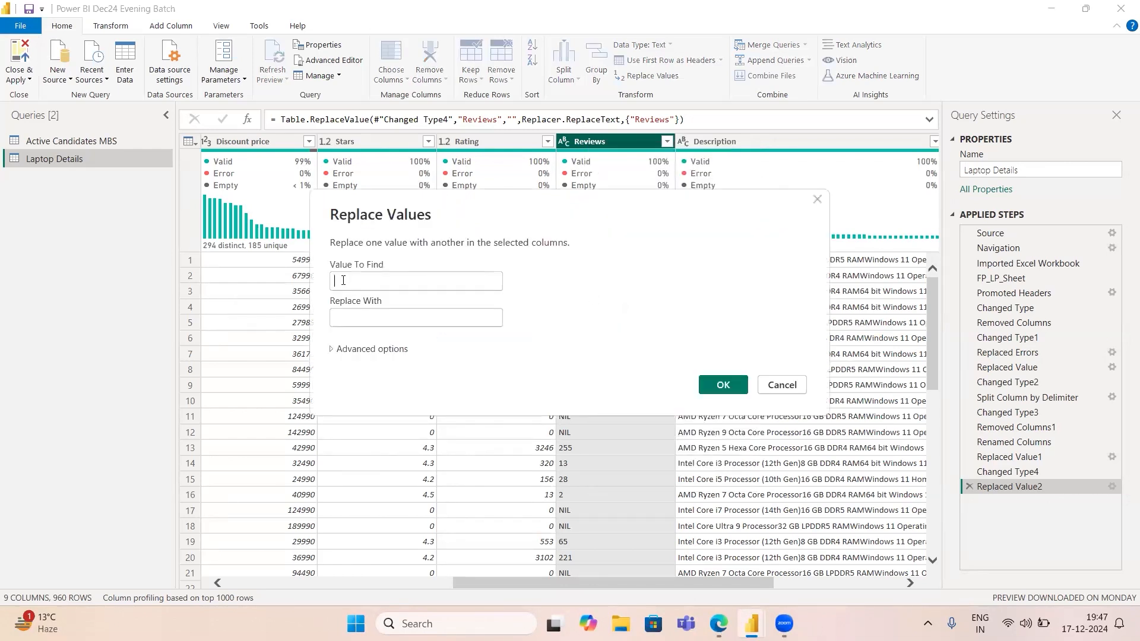
pyautogui.write('NIL')
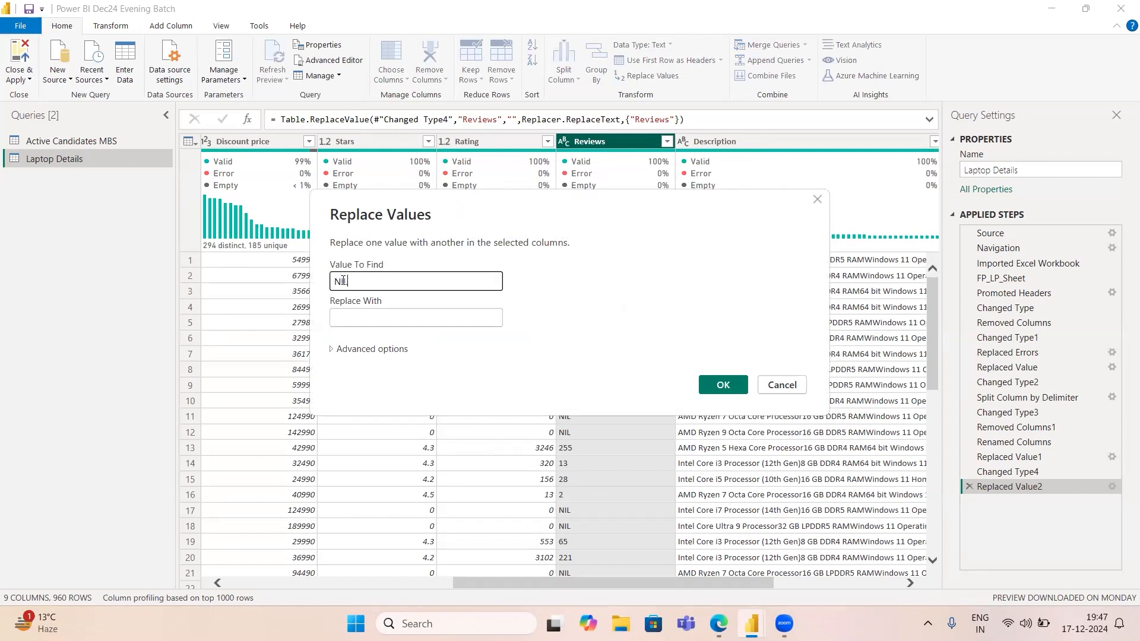
pyautogui.press('Tab')
pyautogui.write('0')
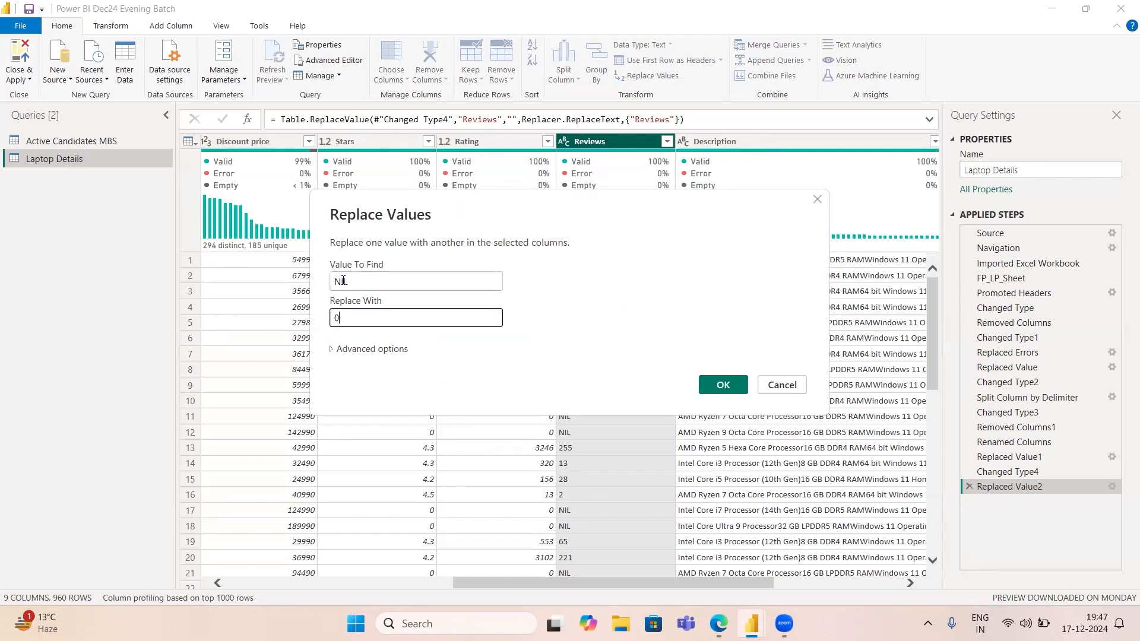
pyautogui.click(723, 386)
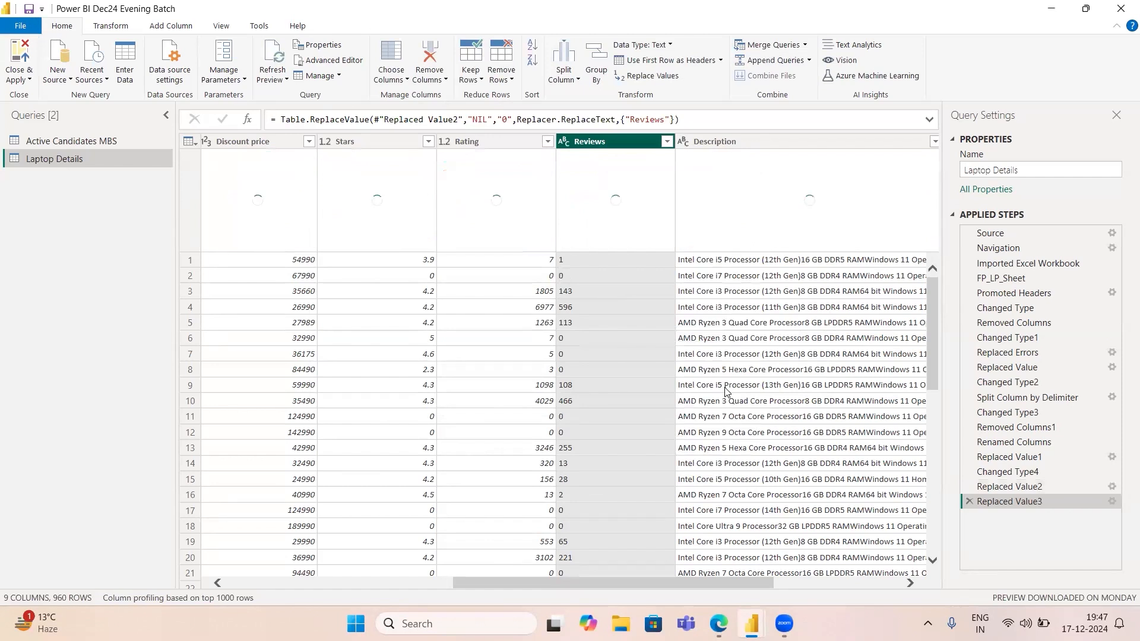
pyautogui.click(563, 142)
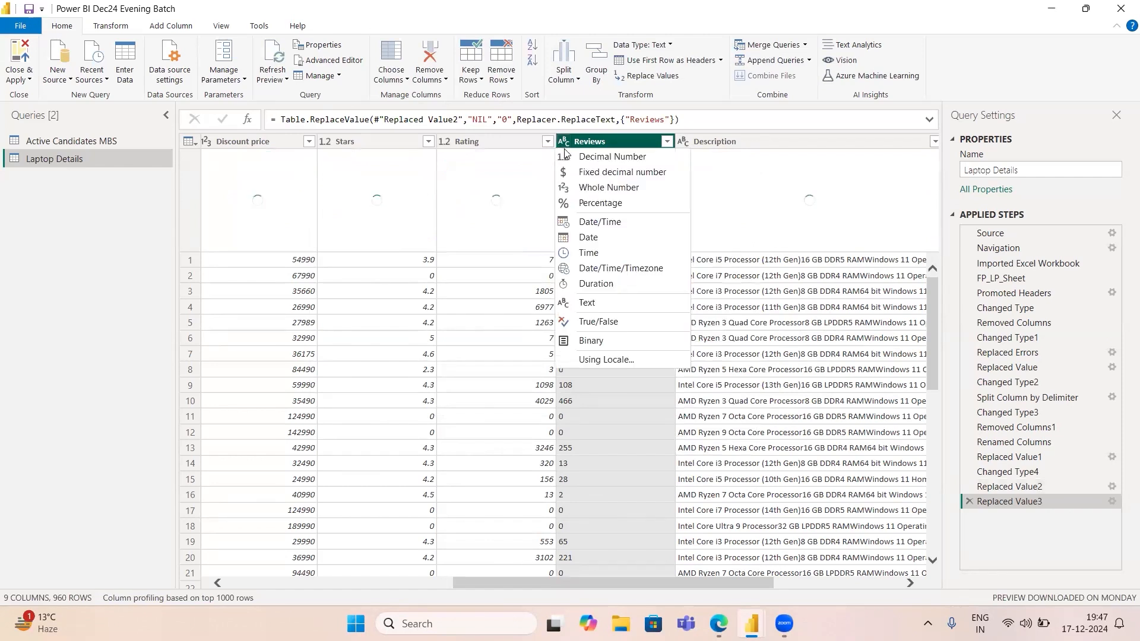
pyautogui.click(597, 187)
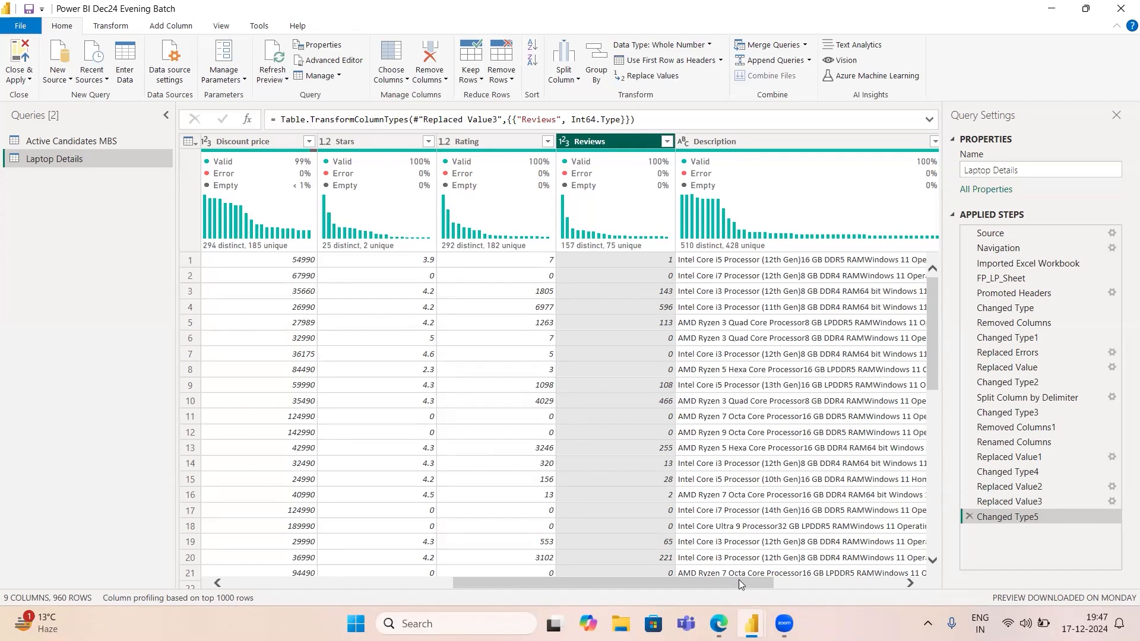
# Step: Examine all columns of the cleaned Laptop Details query, from Product Name to Link, and its rows
pyautogui.moveTo(739, 579); pyautogui.dragTo(851, 586)
pyautogui.moveTo(930, 593); pyautogui.dragTo(391, 619)
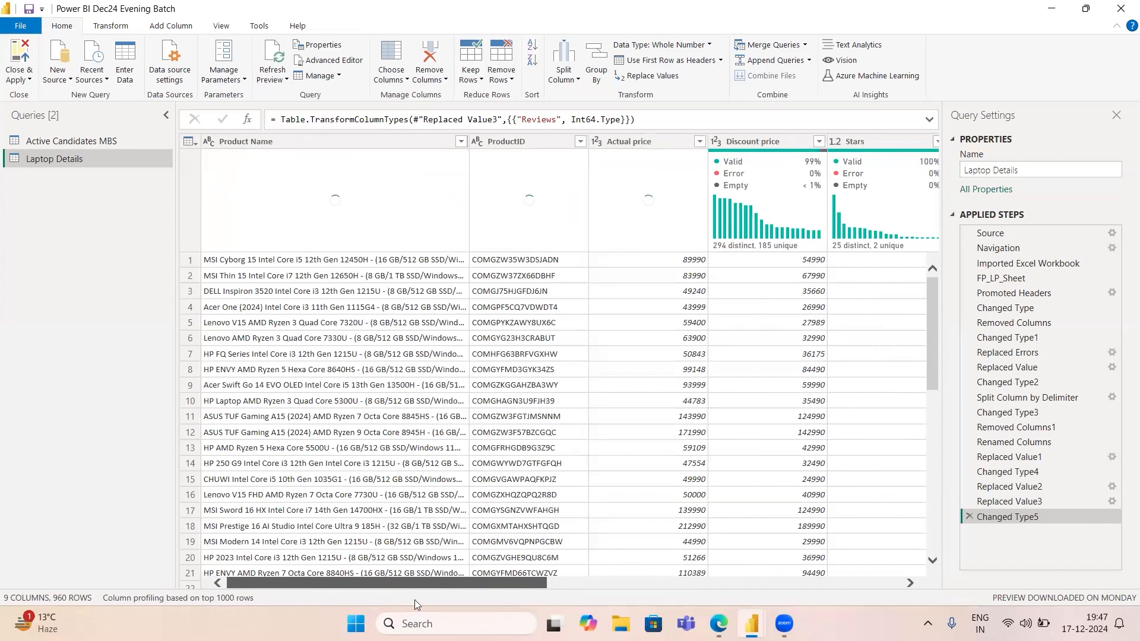
pyautogui.moveTo(337, 582); pyautogui.dragTo(698, 595)
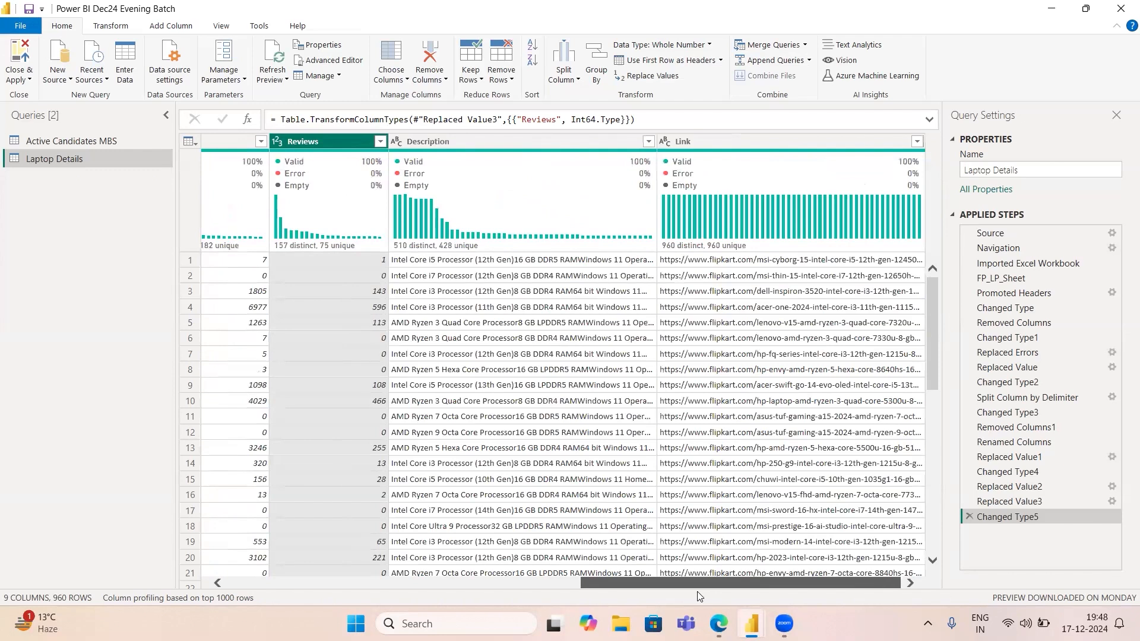
pyautogui.moveTo(696, 592); pyautogui.dragTo(333, 585)
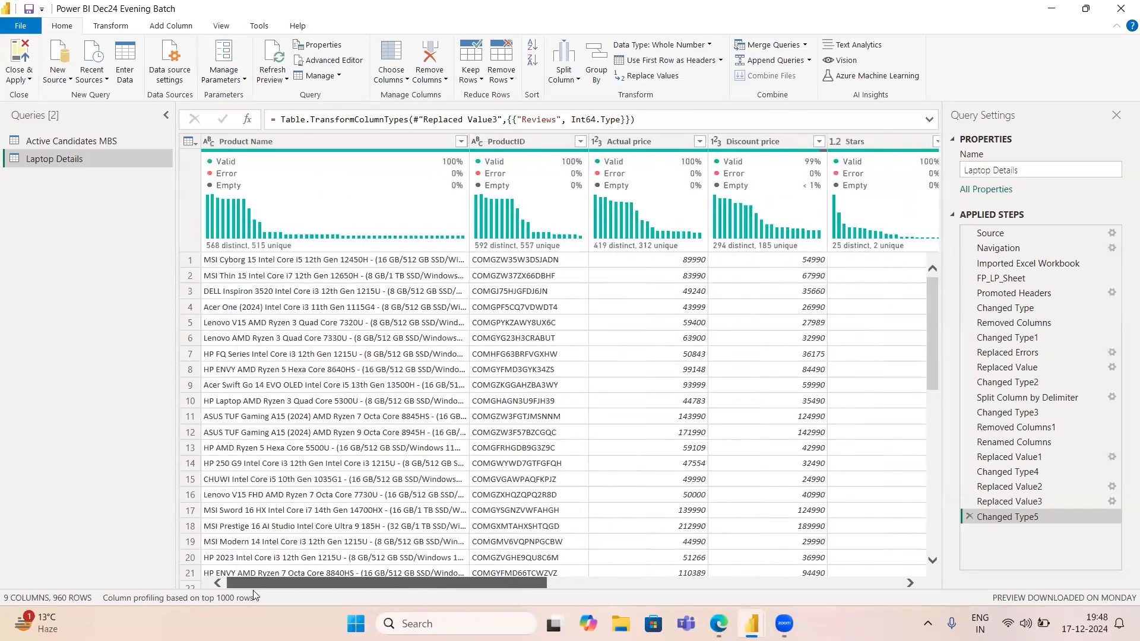
pyautogui.click(16, 82)
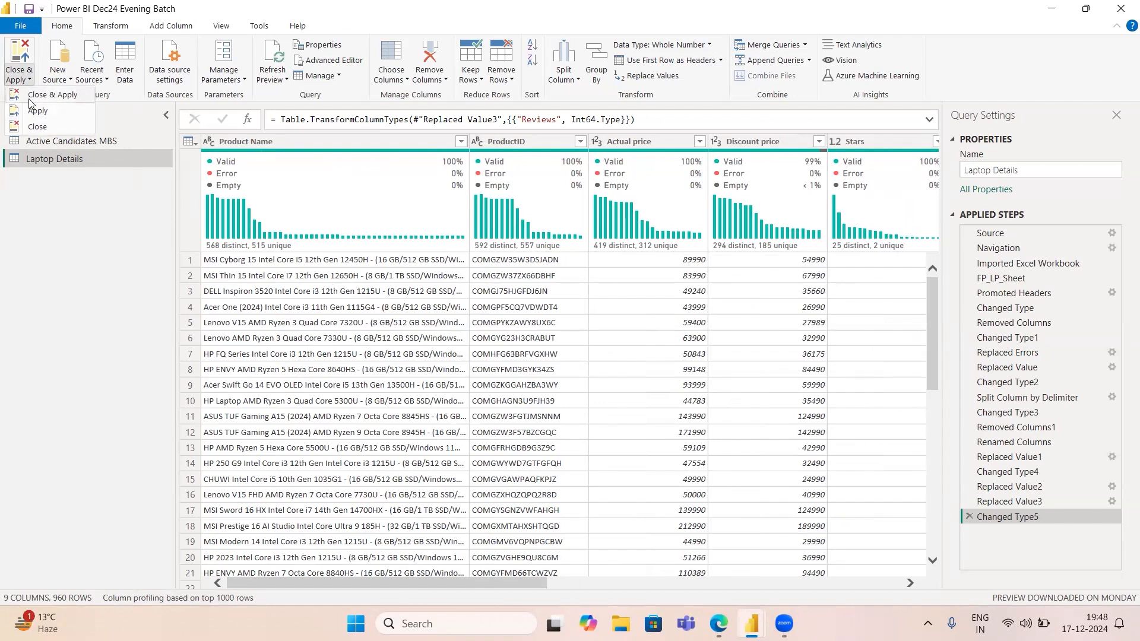
pyautogui.click(397, 343)
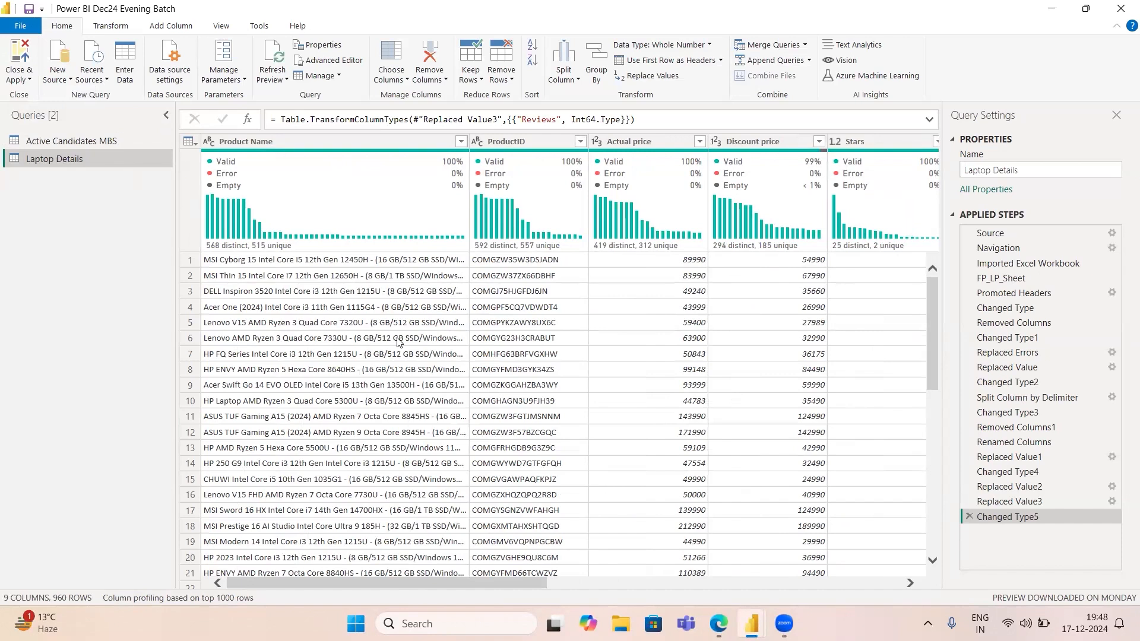
pyautogui.moveTo(514, 174)
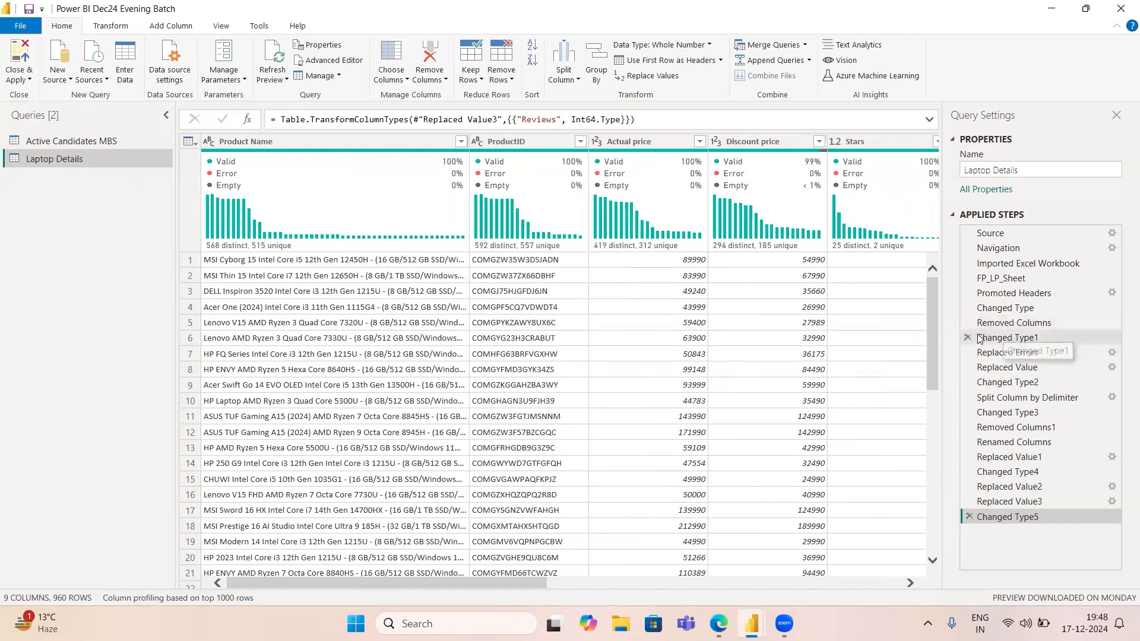
pyautogui.moveTo(410, 235)
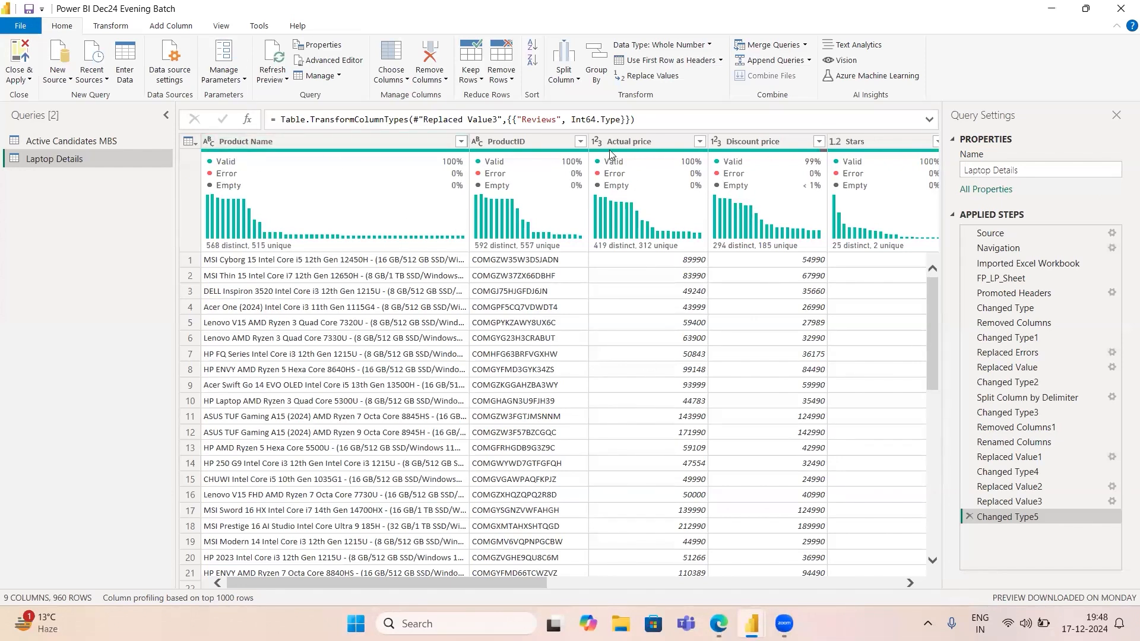
pyautogui.click(536, 144)
pyautogui.scroll(-13, 462, 358)
pyautogui.scroll(13, 462, 359)
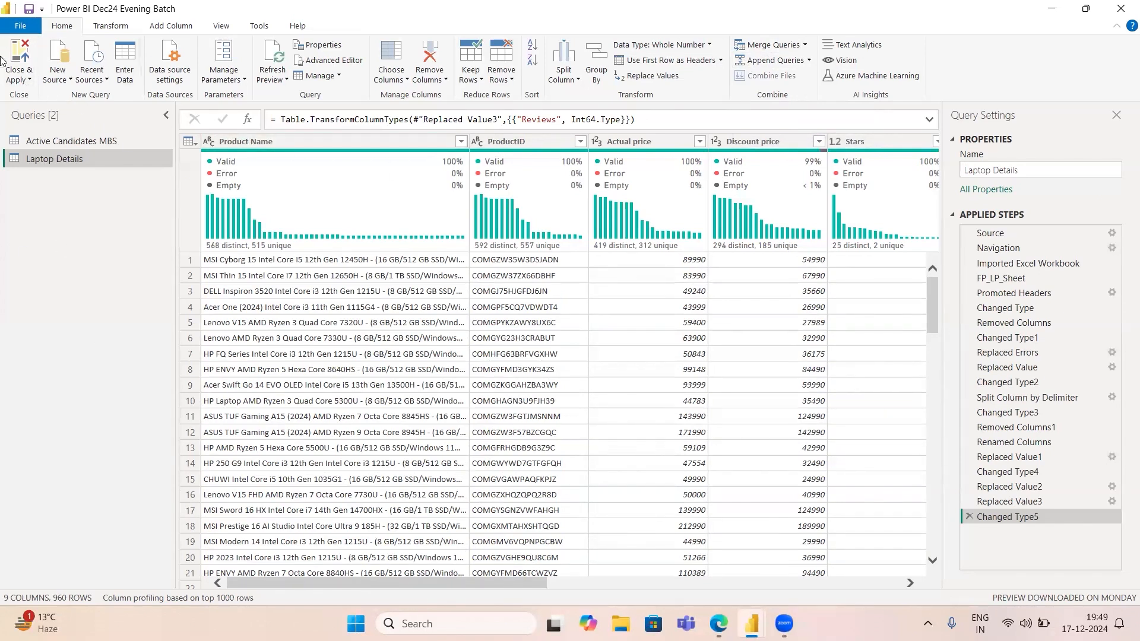
# Step: Apply the query changes to the data model and close the query editor
pyautogui.click(21, 81)
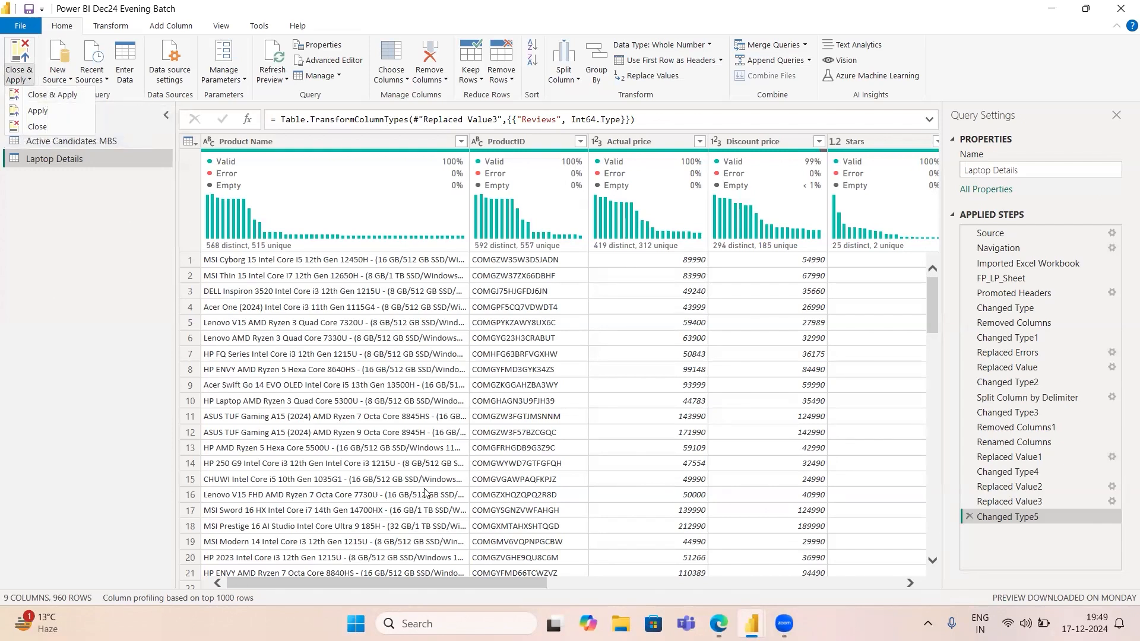
pyautogui.click(50, 97)
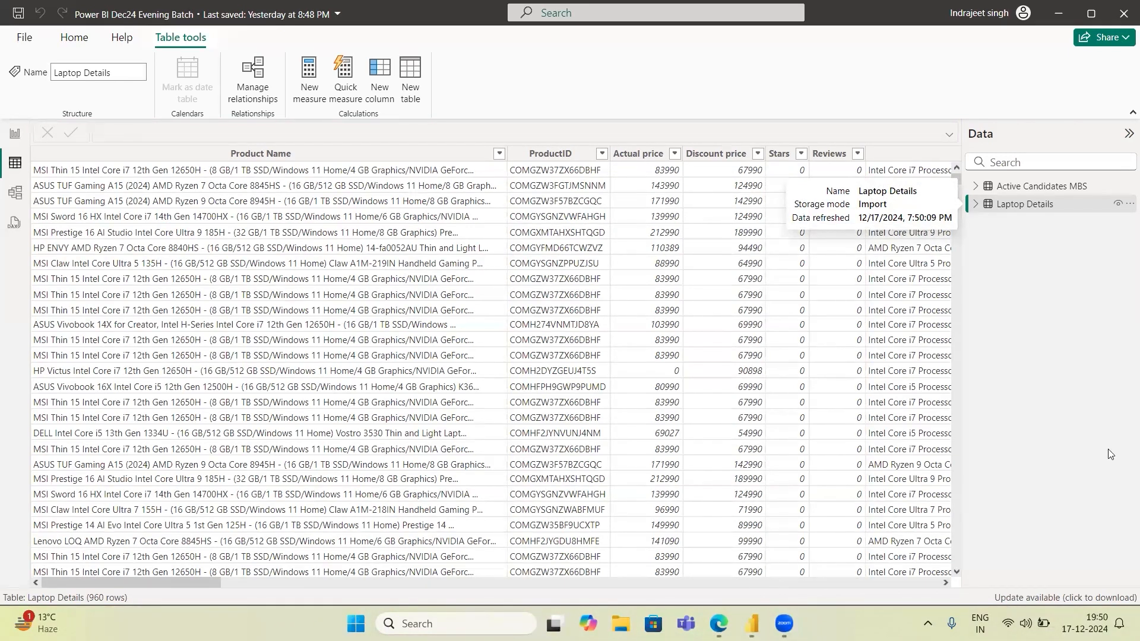
pyautogui.click(714, 50)
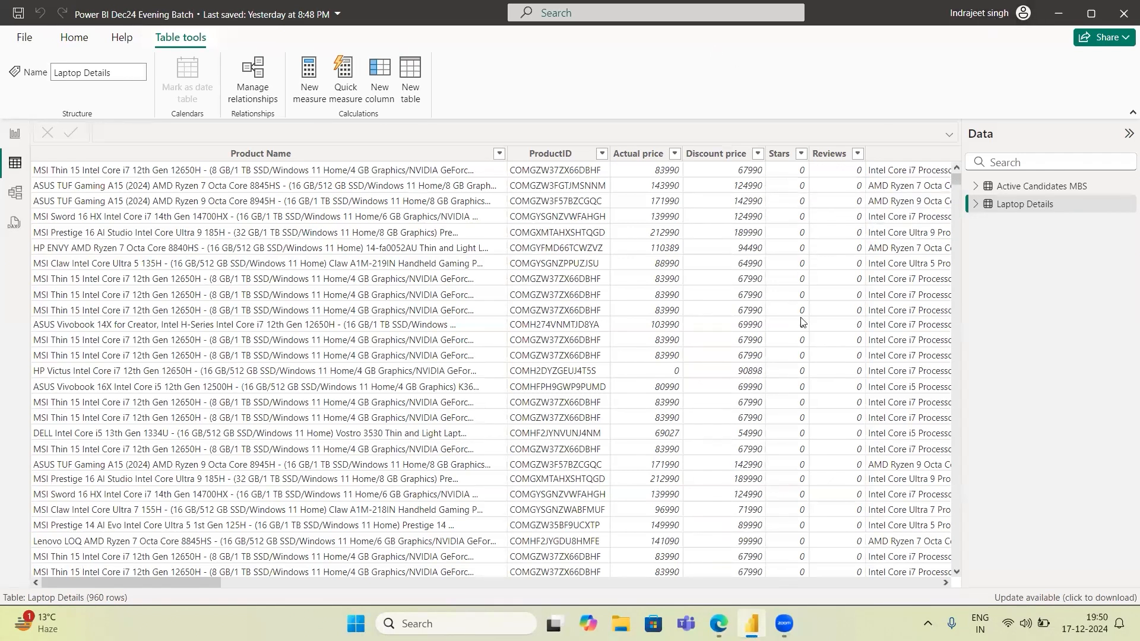
# Step: Sort the Laptop Details table by Reviews in descending order and check its rows from the highest values across to the Rating column
pyautogui.scroll(-20, 804, 309)
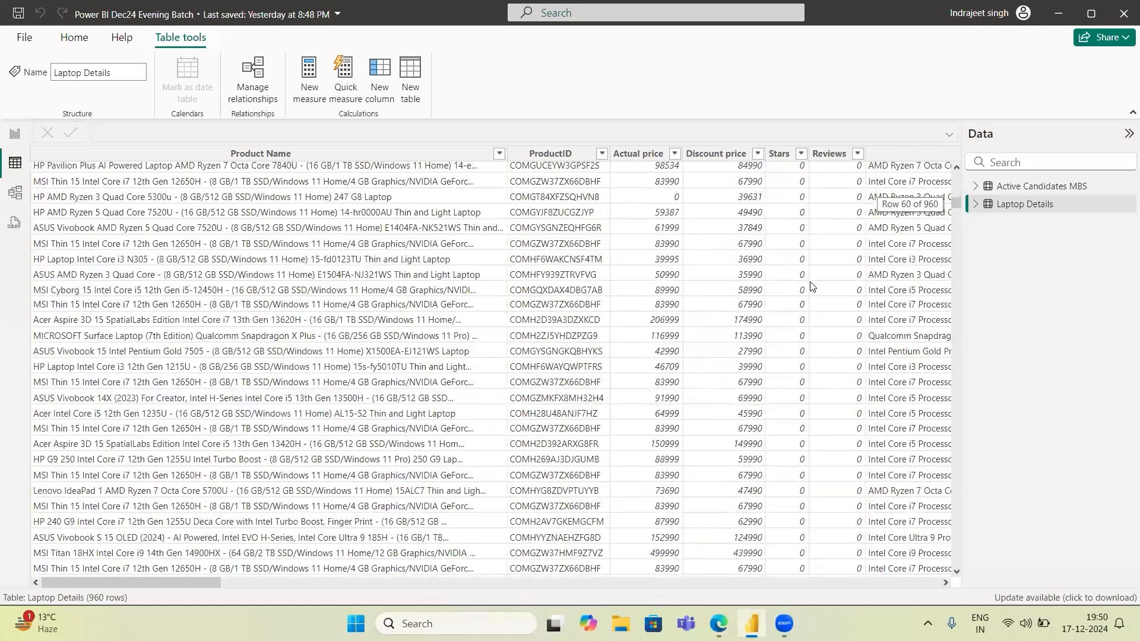
pyautogui.scroll(-20, 812, 286)
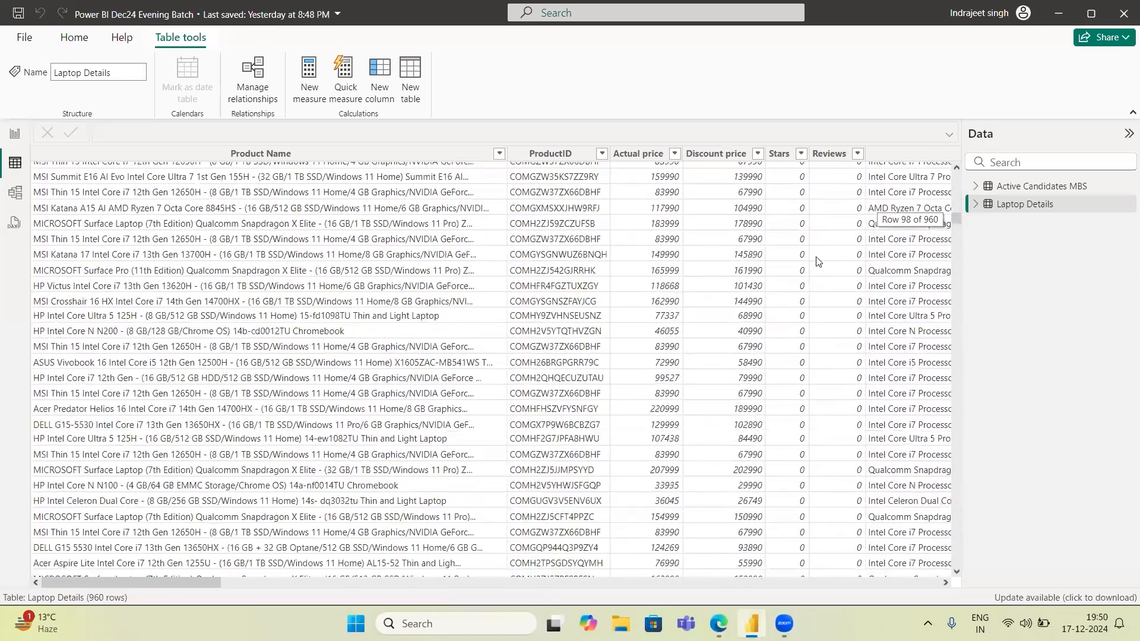
pyautogui.scroll(-20, 856, 169)
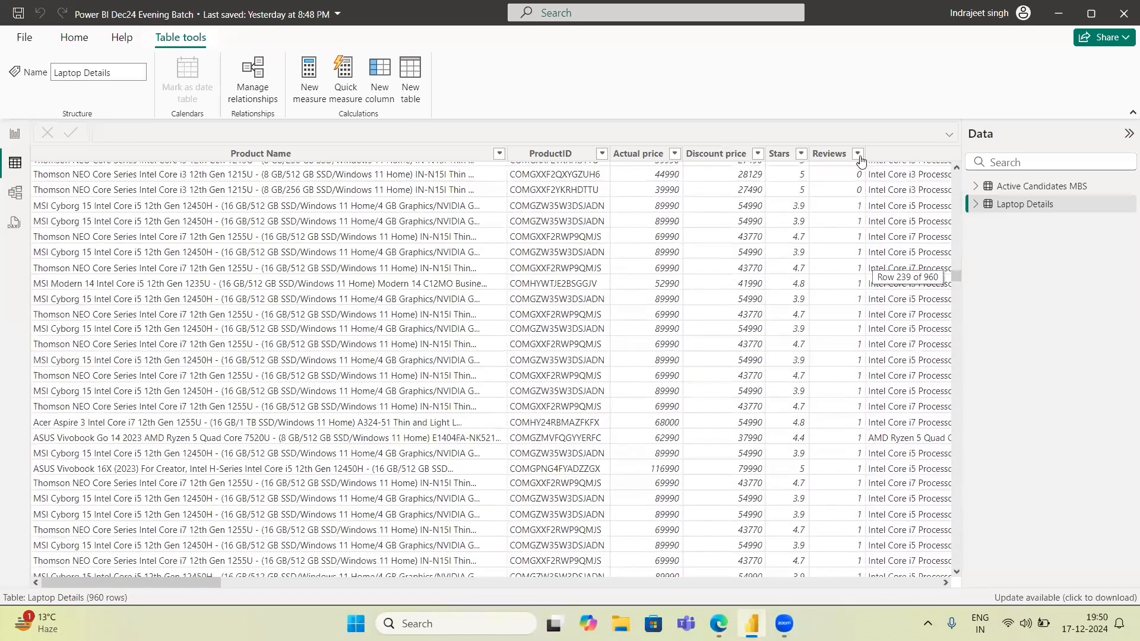
pyautogui.click(857, 153)
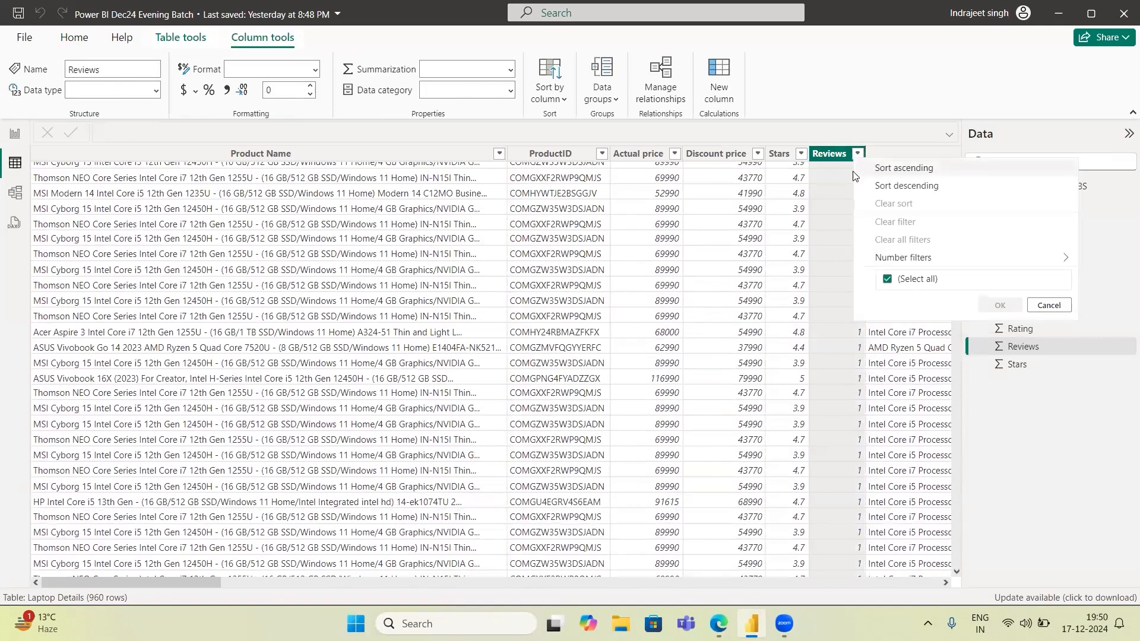
pyautogui.click(894, 186)
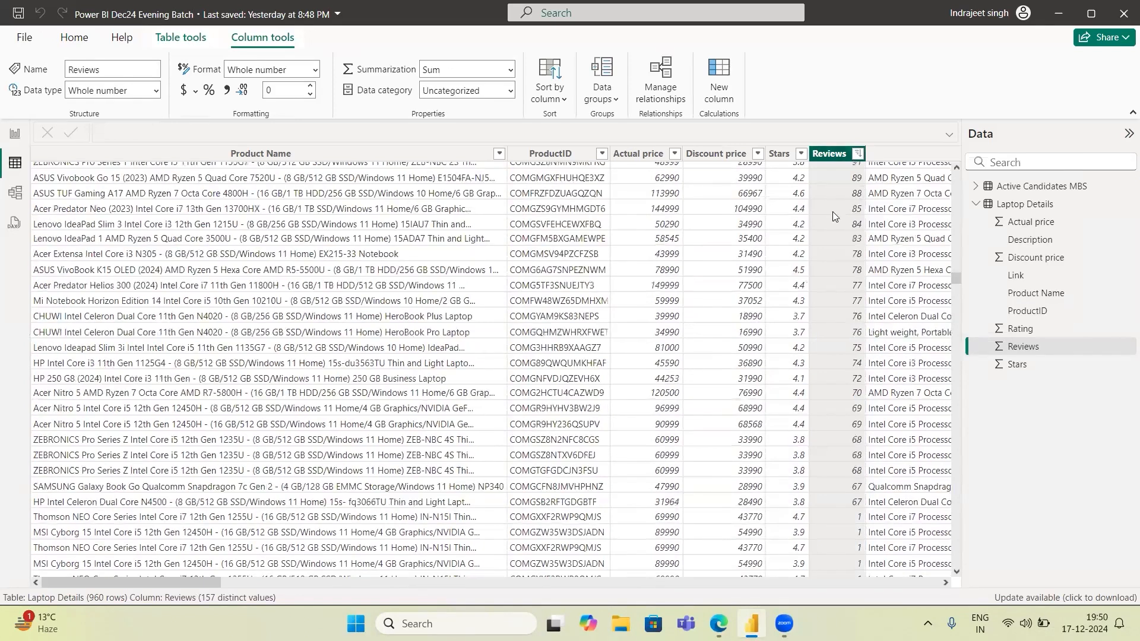
pyautogui.scroll(15, 832, 212)
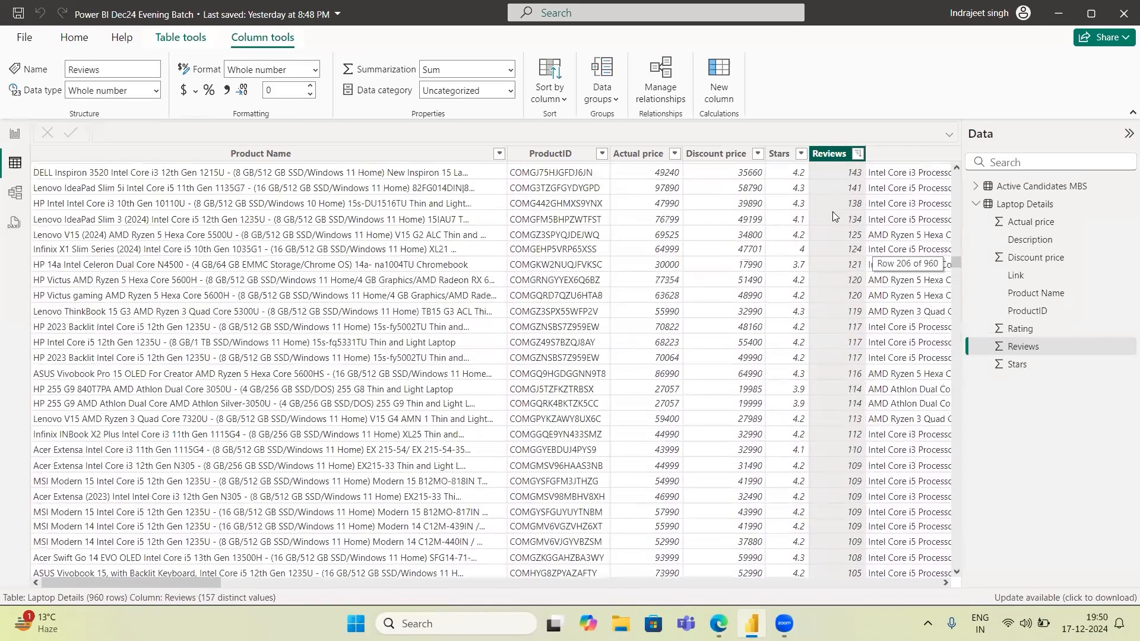
pyautogui.scroll(20, 832, 212)
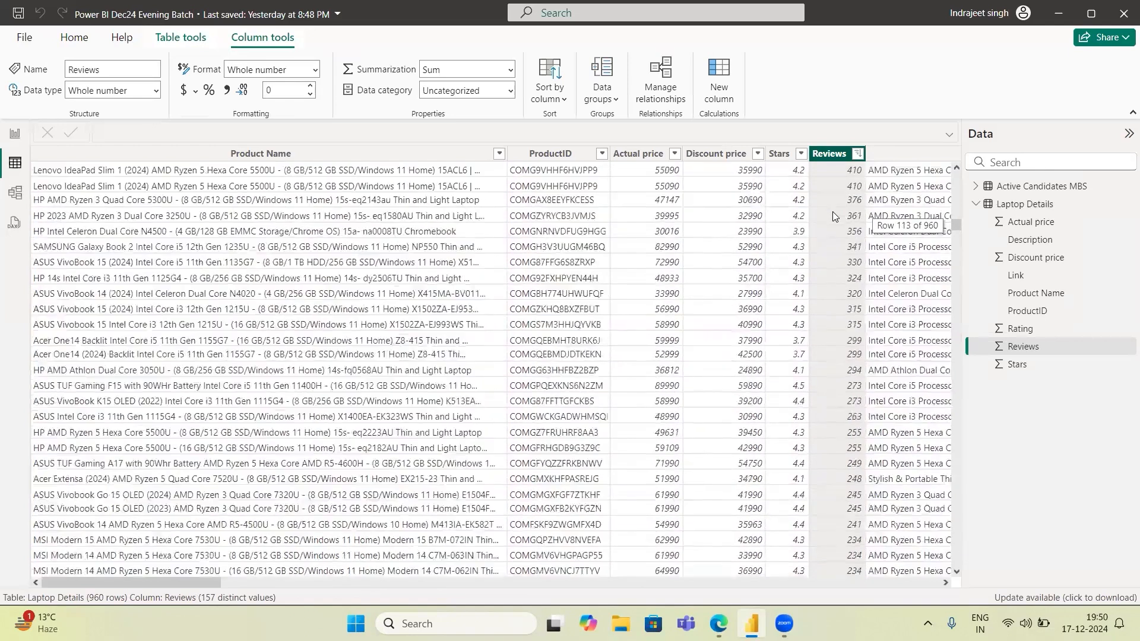
pyautogui.scroll(20, 521, 421)
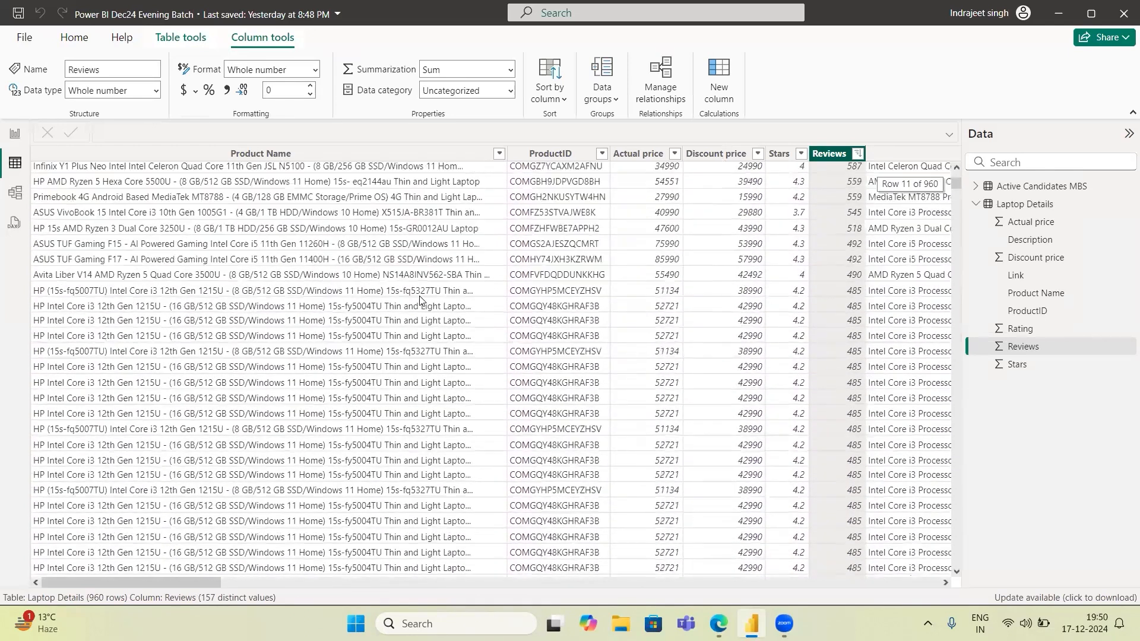
pyautogui.scroll(2, 419, 298)
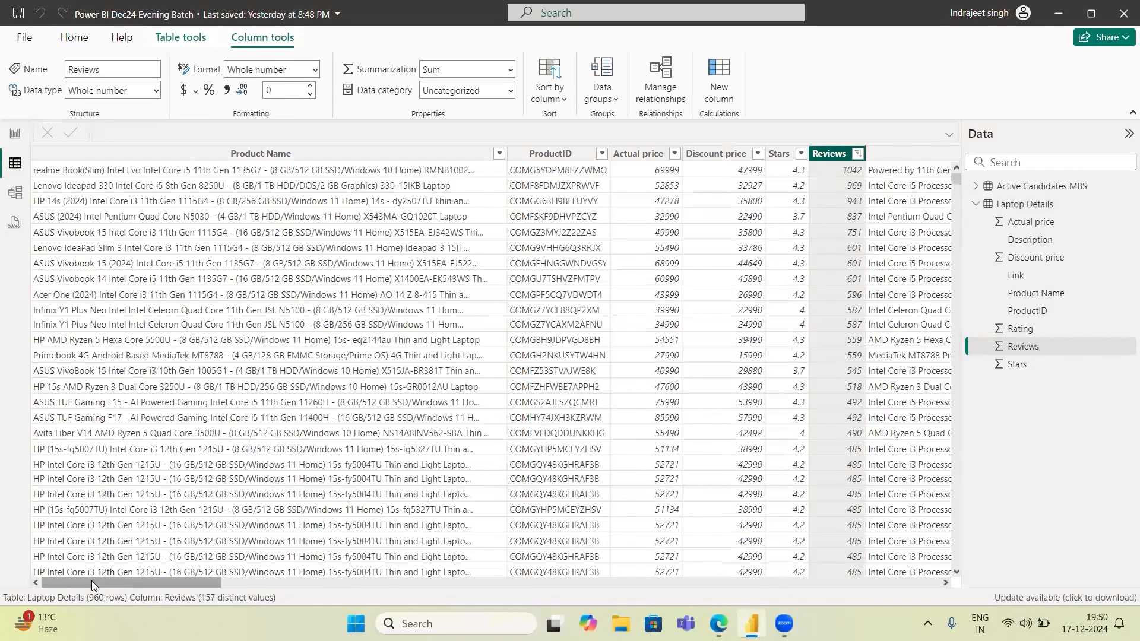
pyautogui.moveTo(169, 584); pyautogui.dragTo(902, 579)
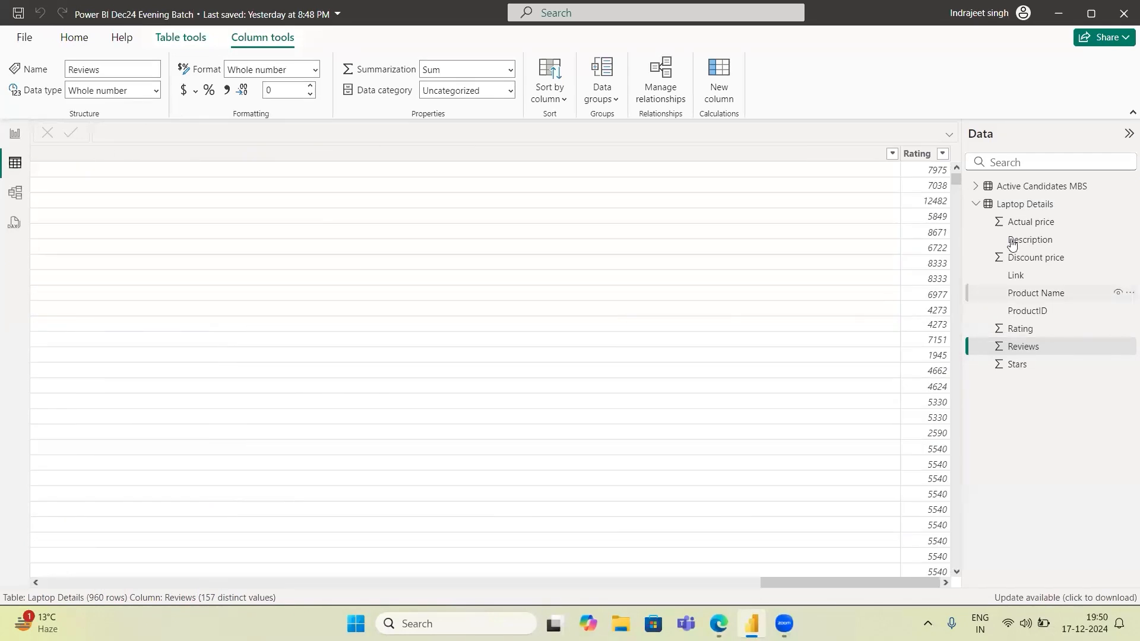
# Step: Open the Laptop Details query for editing and bring the Stars, Rating and Reviews columns into view
pyautogui.rightClick(1007, 208)
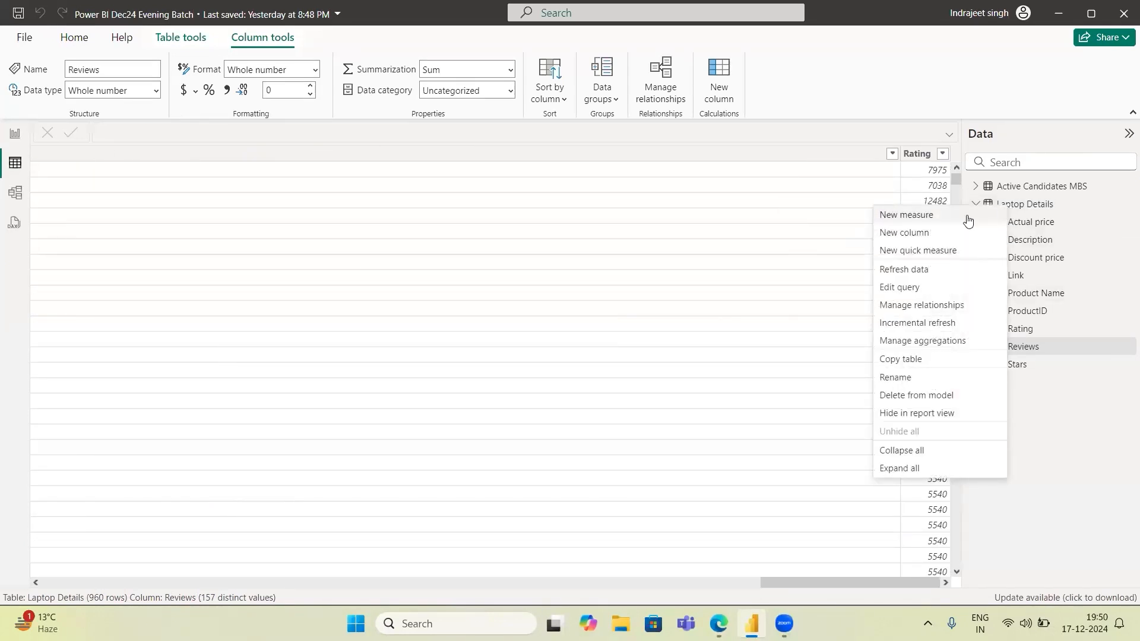
pyautogui.click(883, 294)
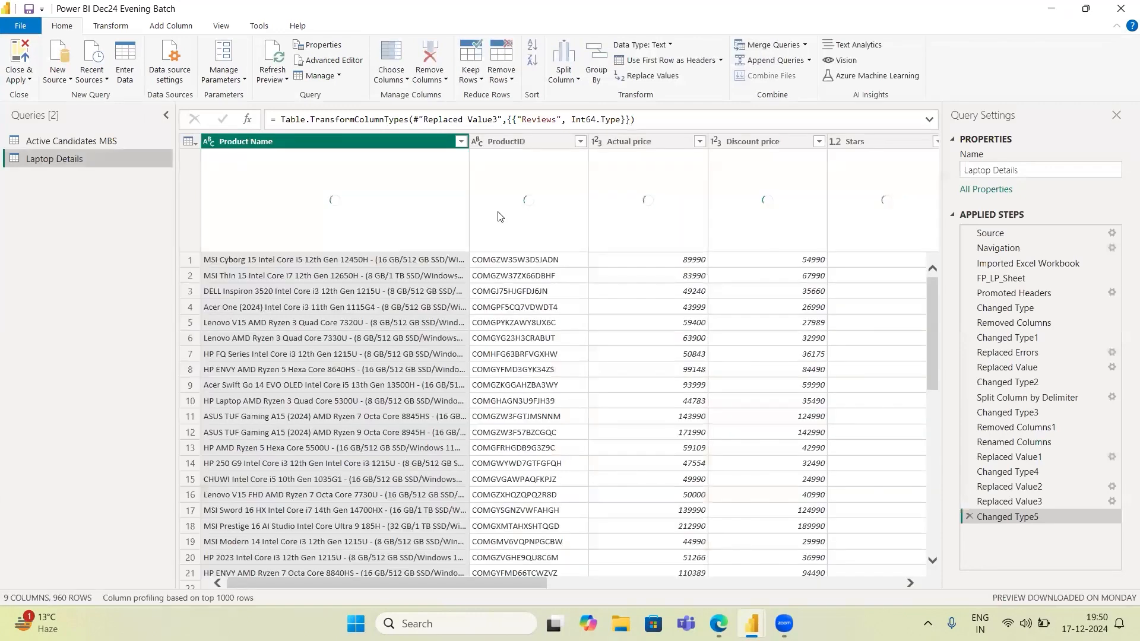
pyautogui.moveTo(490, 581); pyautogui.dragTo(693, 576)
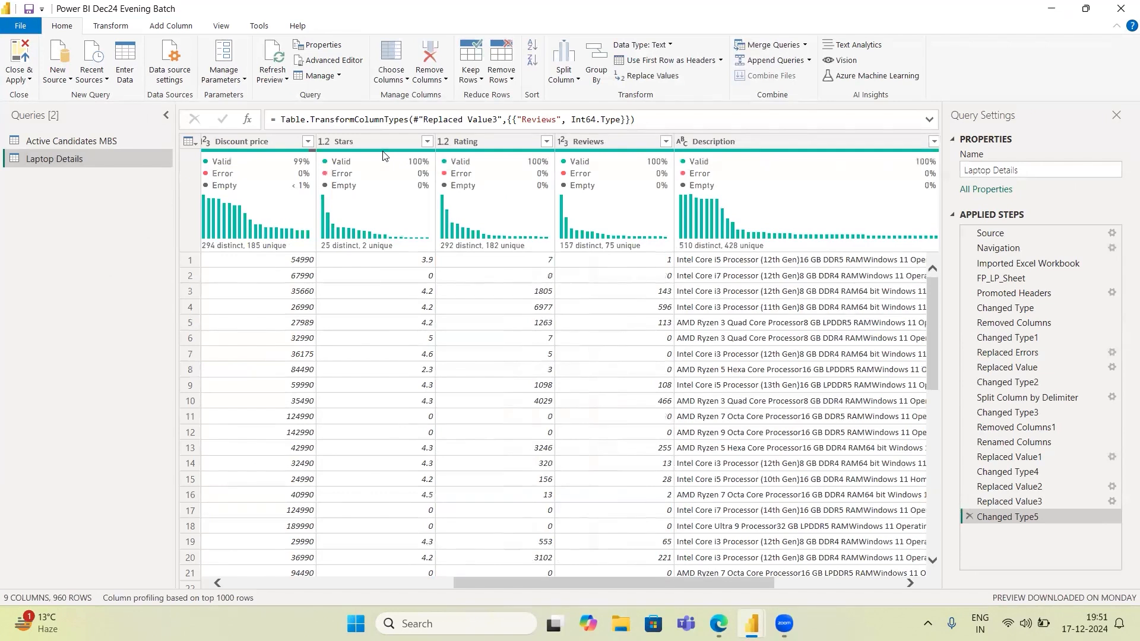
pyautogui.moveTo(383, 155)
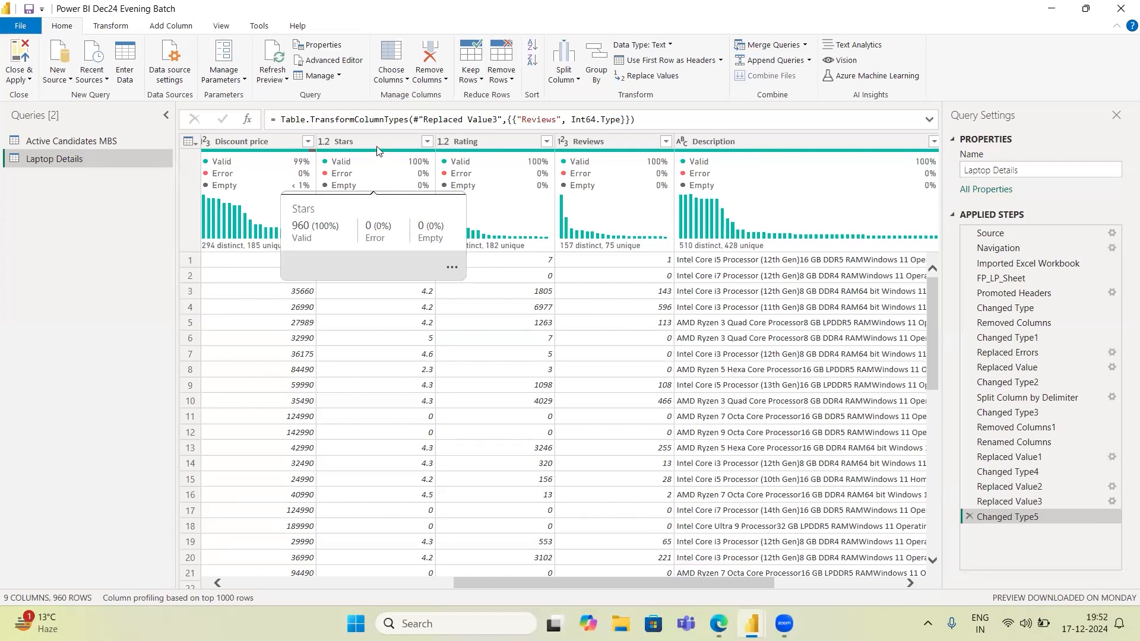
# Step: Start a new conditional column in the Laptop Details query and name it Product Status
pyautogui.click(364, 141)
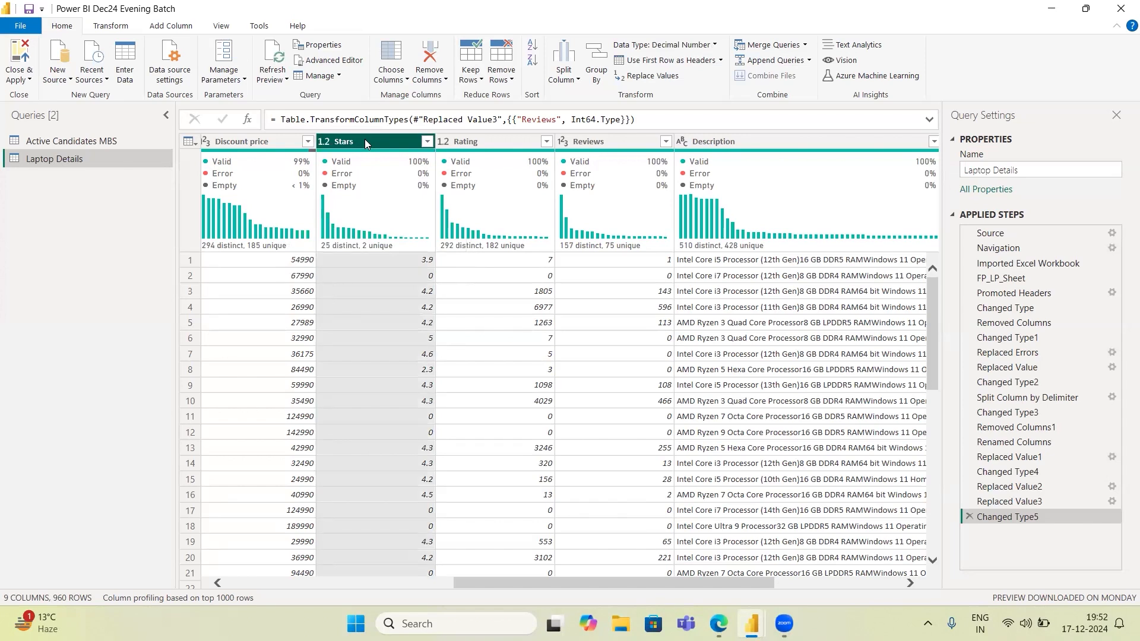
pyautogui.click(111, 27)
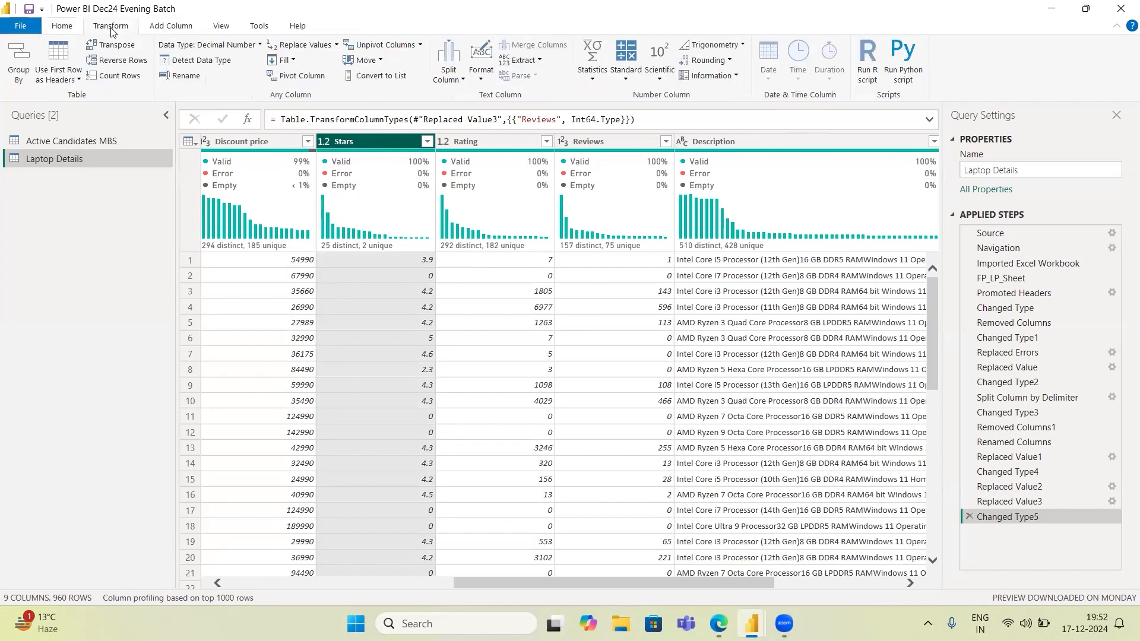
pyautogui.click(159, 30)
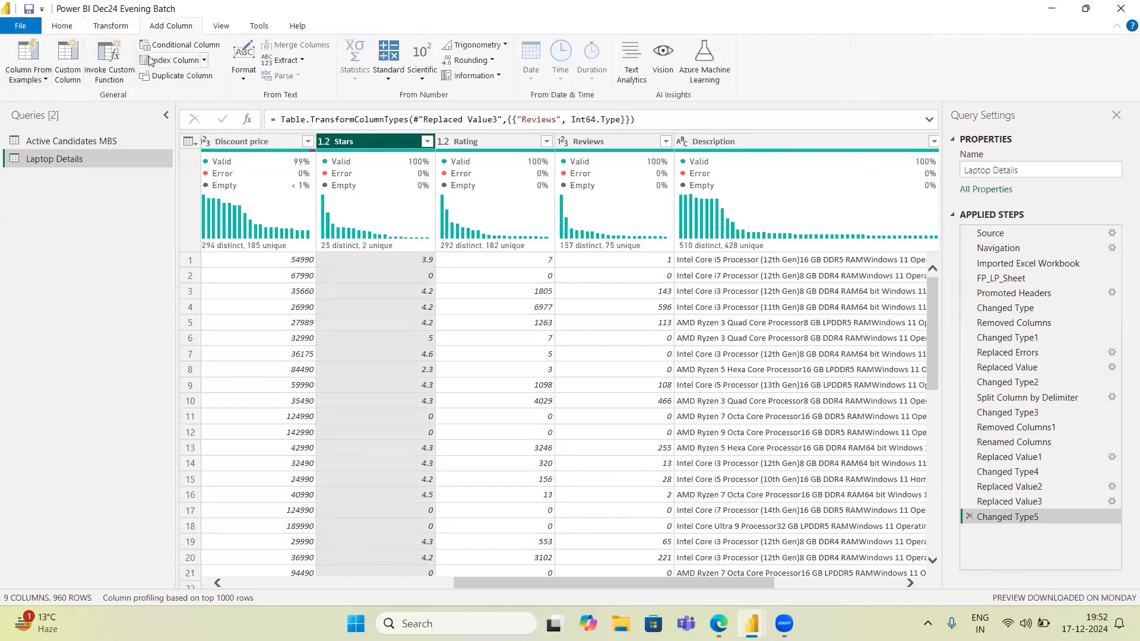
pyautogui.click(179, 47)
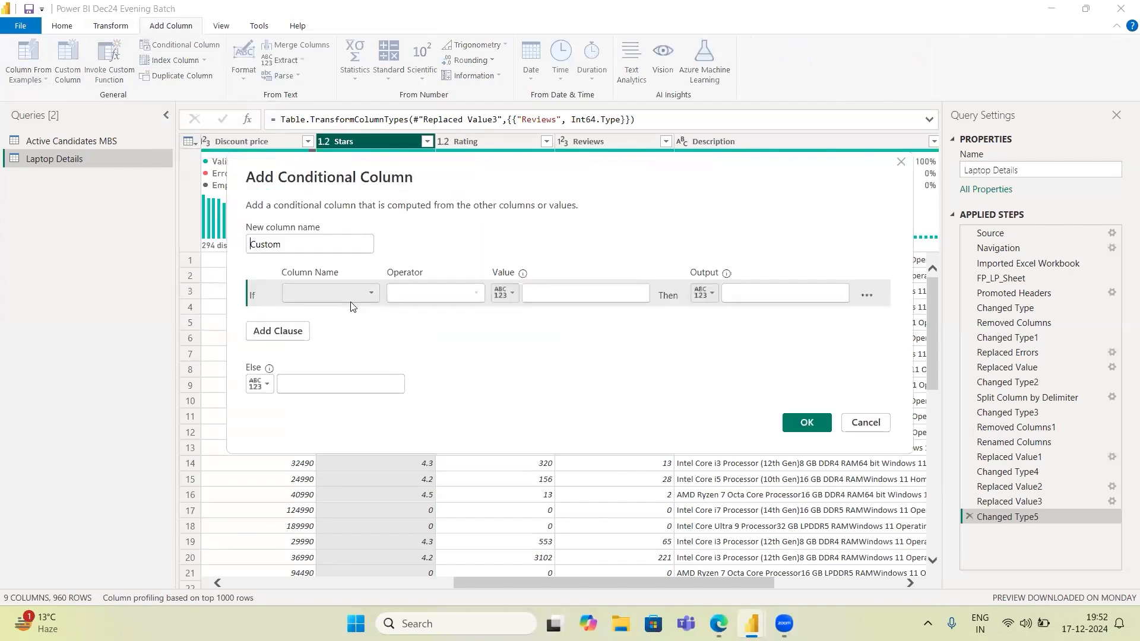
pyautogui.moveTo(291, 247); pyautogui.dragTo(216, 241)
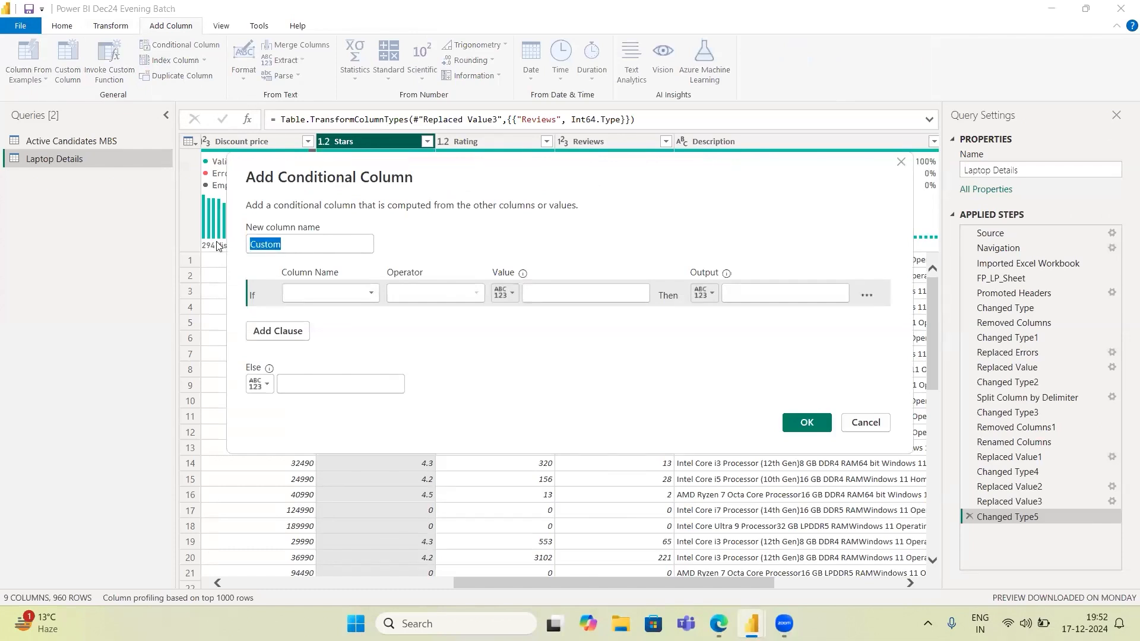
pyautogui.write('Pro')
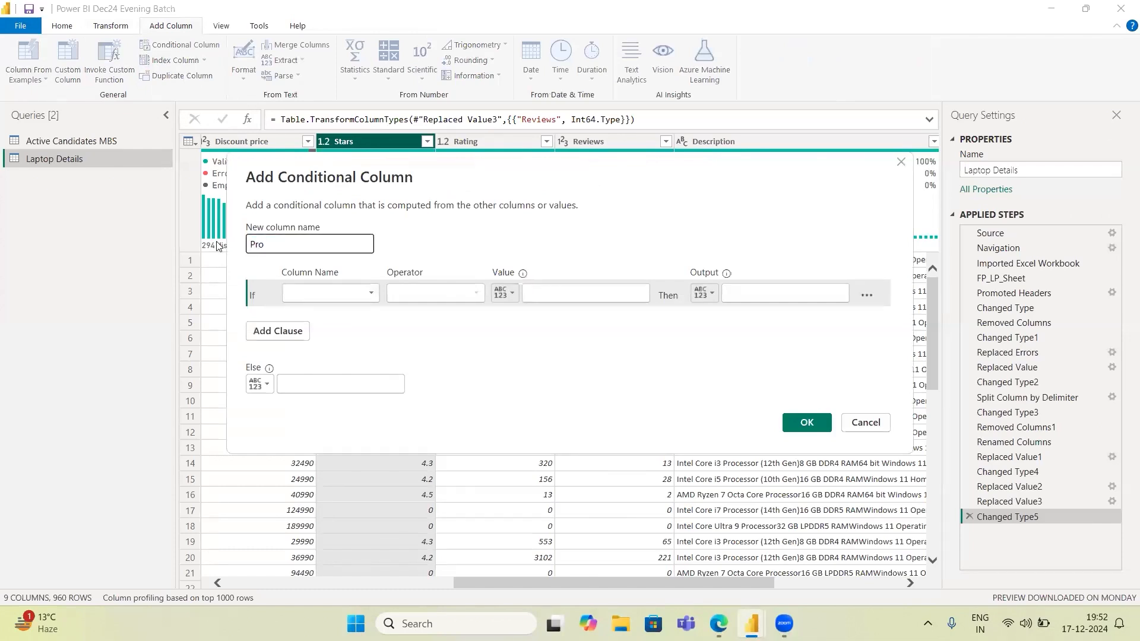
pyautogui.write('duct Status')
# Step: Set the first condition to test whether Stars is greater than or equal to 4
pyautogui.click(368, 295)
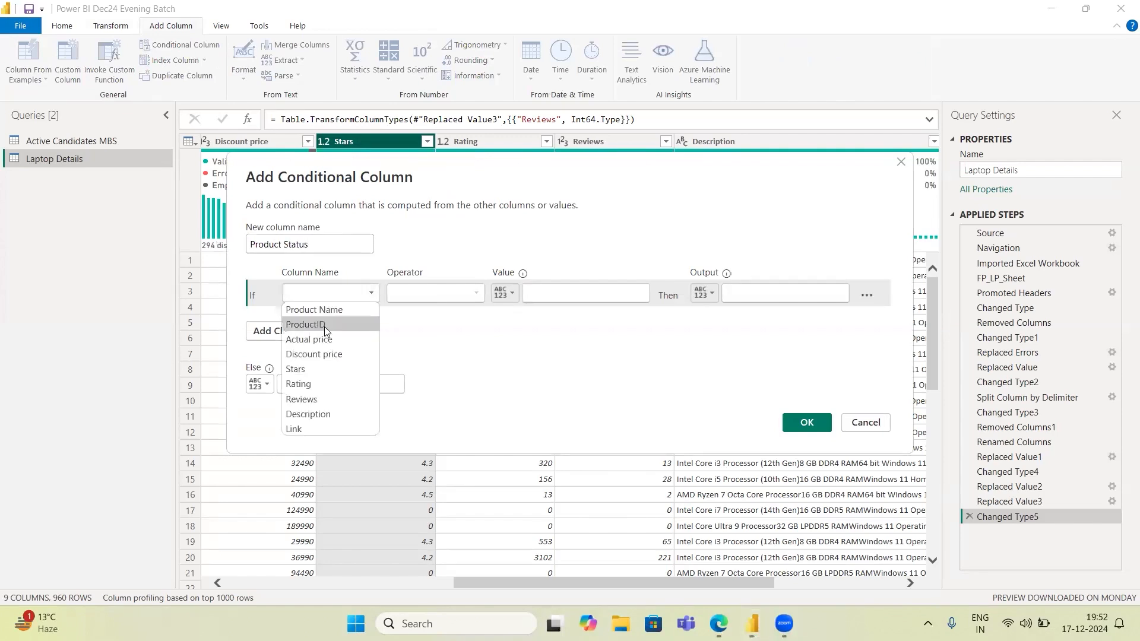
pyautogui.click(303, 369)
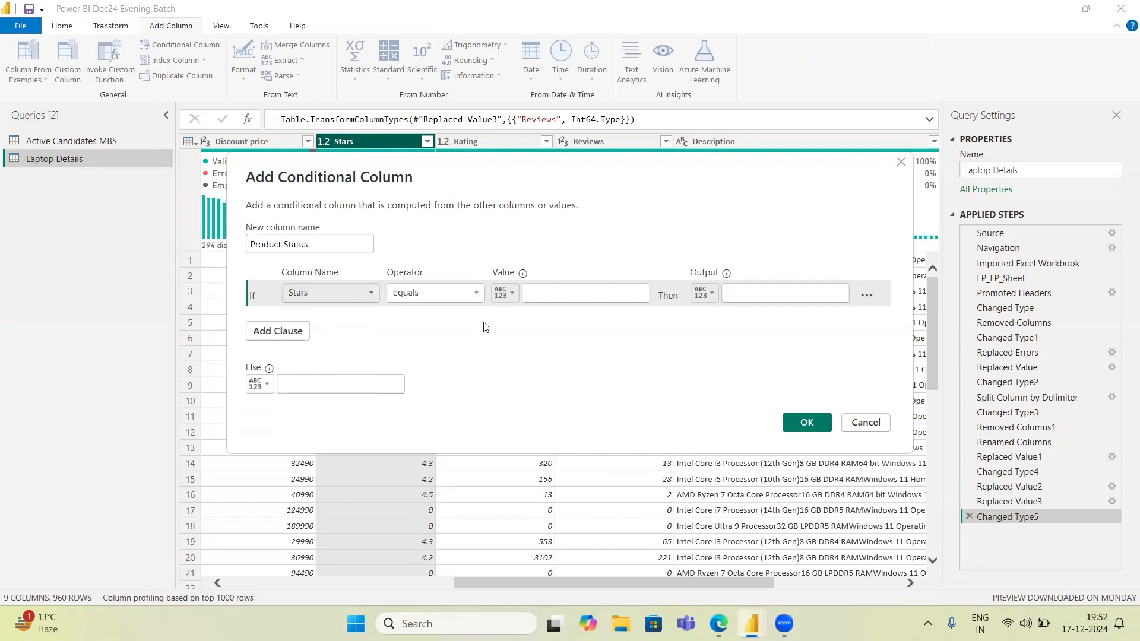
pyautogui.click(444, 292)
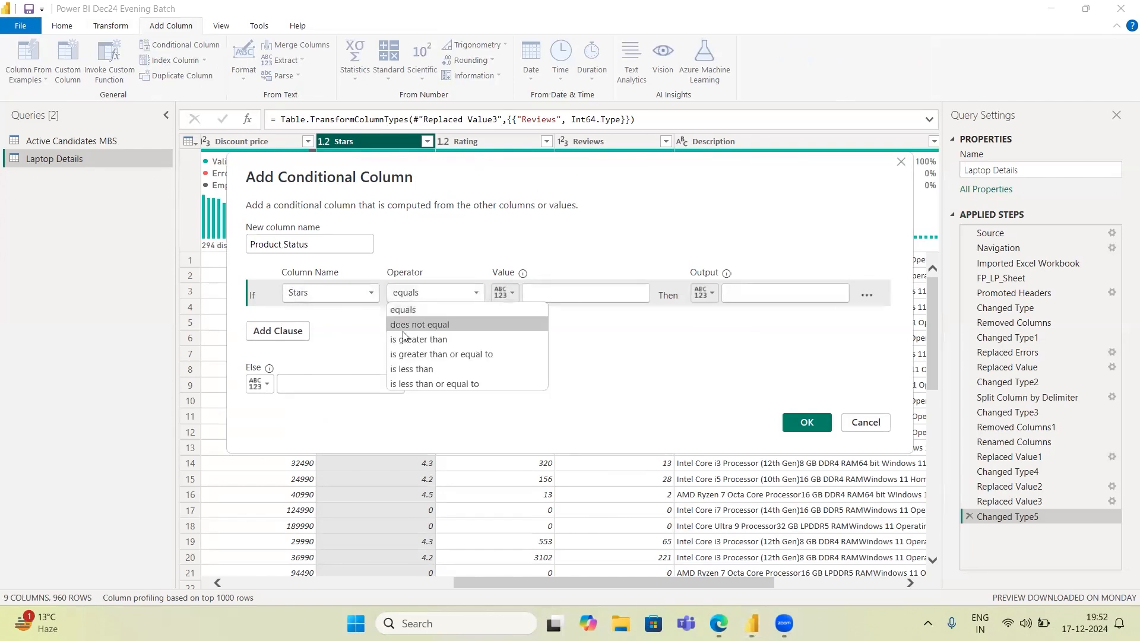
pyautogui.click(440, 355)
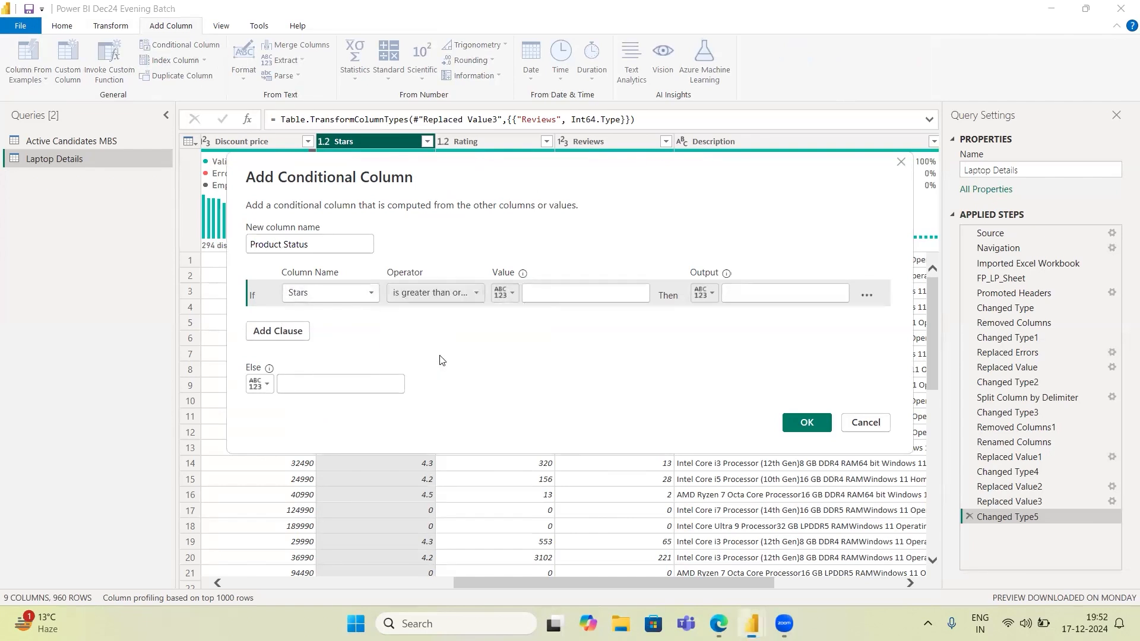
pyautogui.click(552, 293)
pyautogui.write('4')
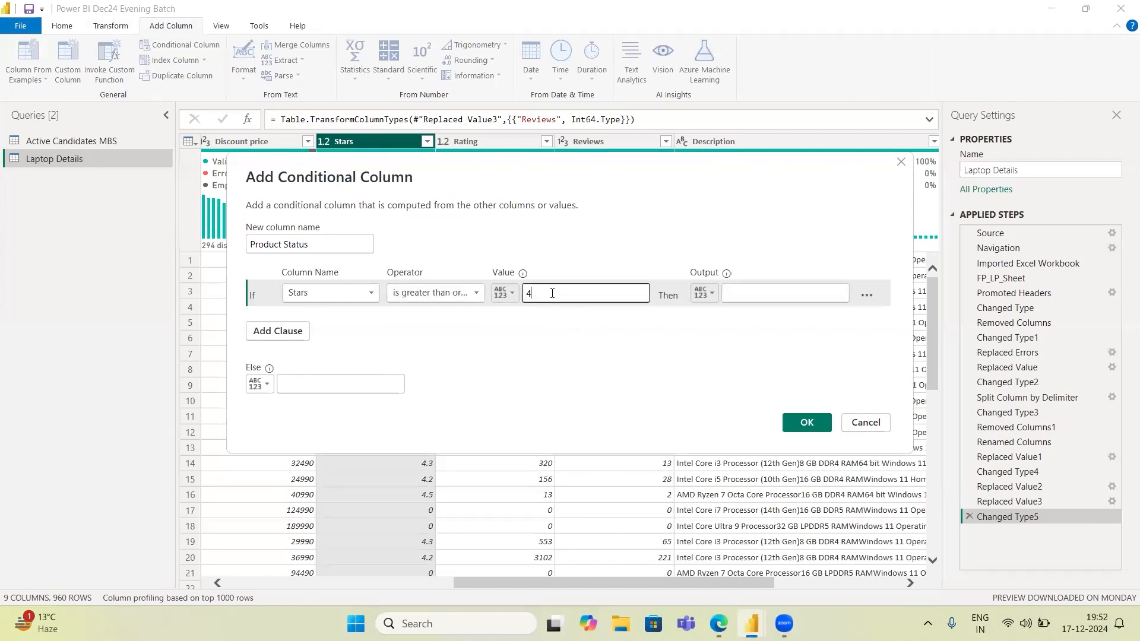
# Step: Set the first condition's output to the entered value Most Loved
pyautogui.click(753, 298)
pyautogui.click(705, 296)
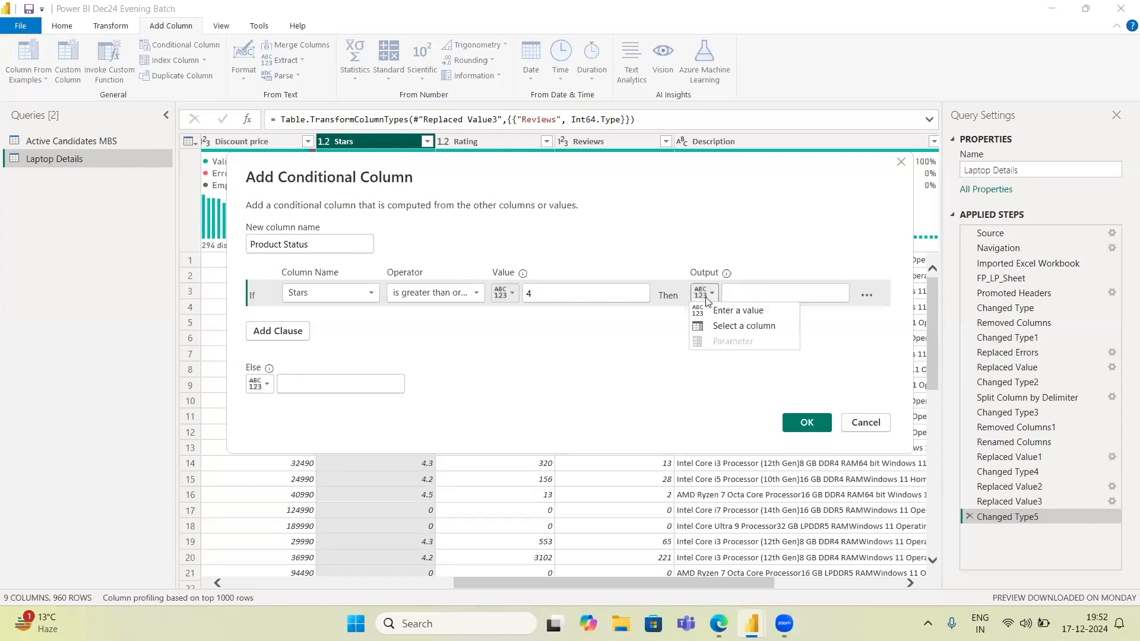
pyautogui.click(728, 312)
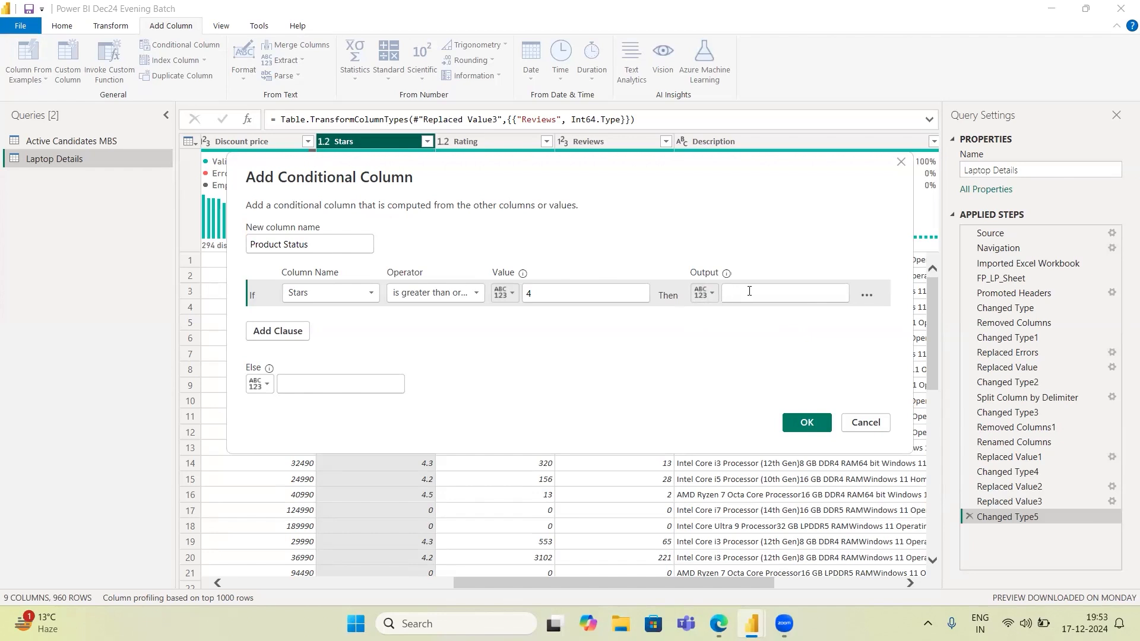
pyautogui.write('Top')
pyautogui.hotkey('ctrl', 'a')
pyautogui.press('BackSpace')
pyautogui.write('Most Loved')
# Step: Add an Else If clause that outputs Average when Stars is greater than 3
pyautogui.click(269, 336)
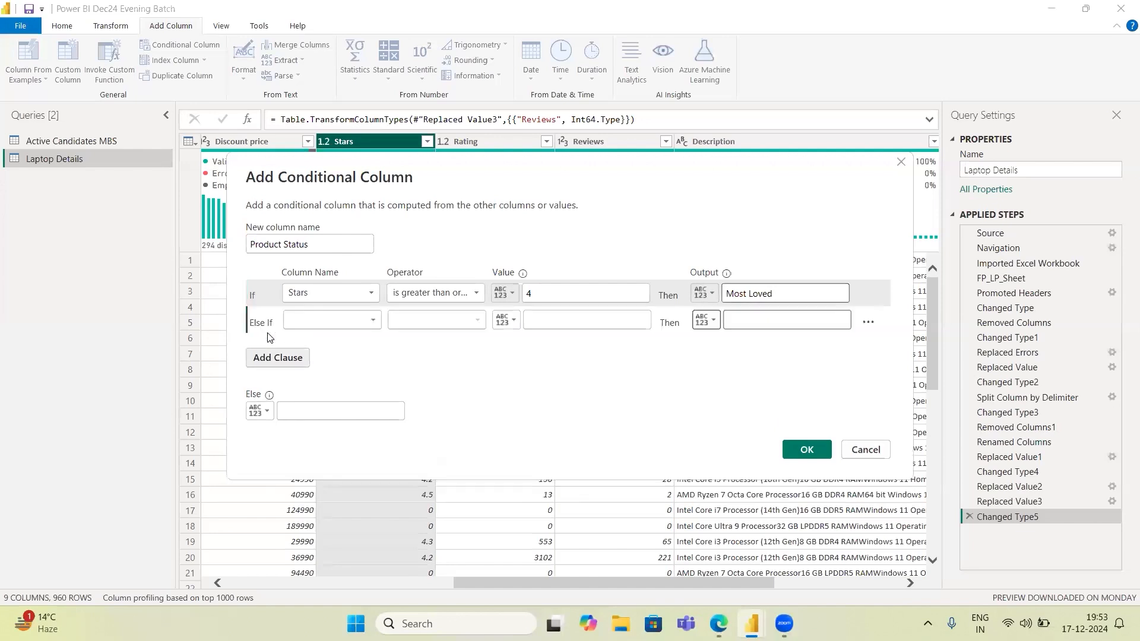
pyautogui.click(363, 322)
pyautogui.click(367, 322)
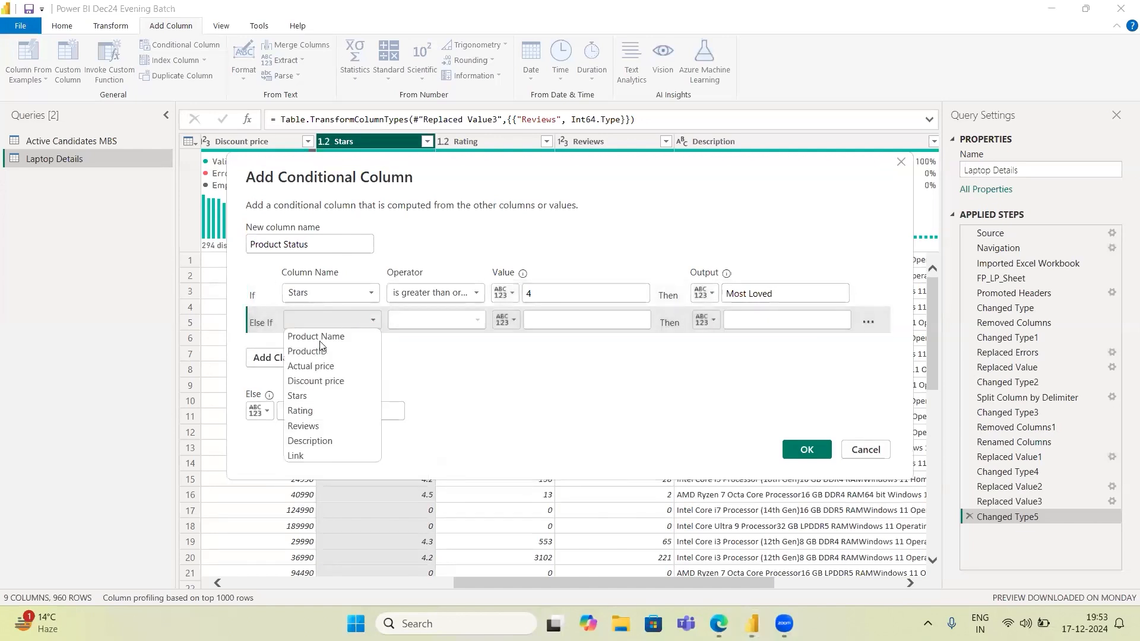
pyautogui.click(302, 396)
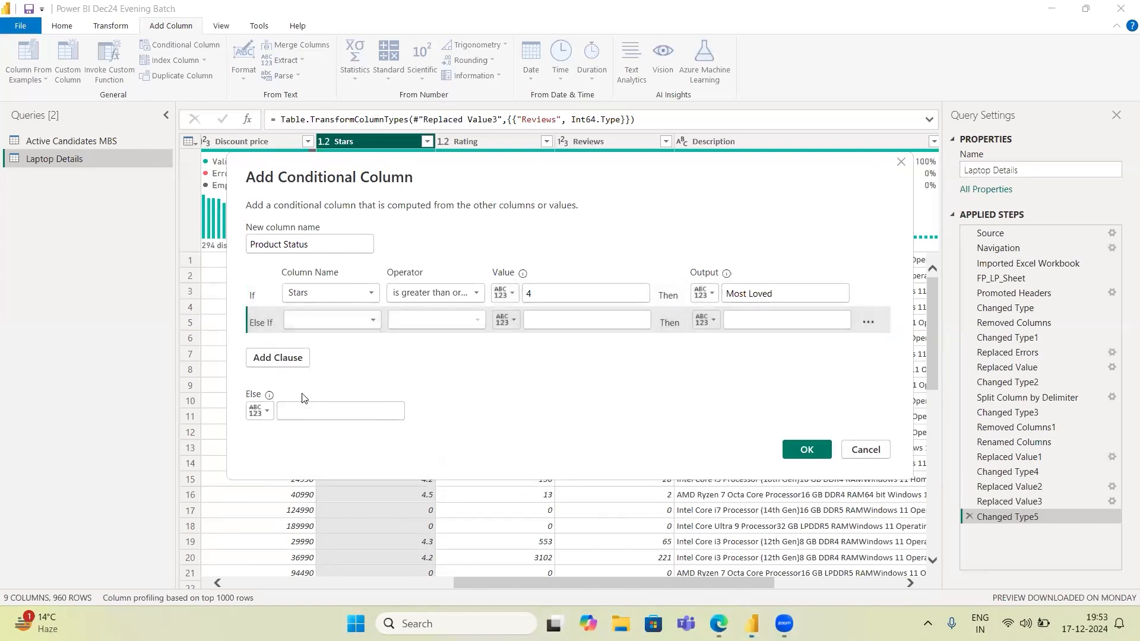
pyautogui.click(478, 323)
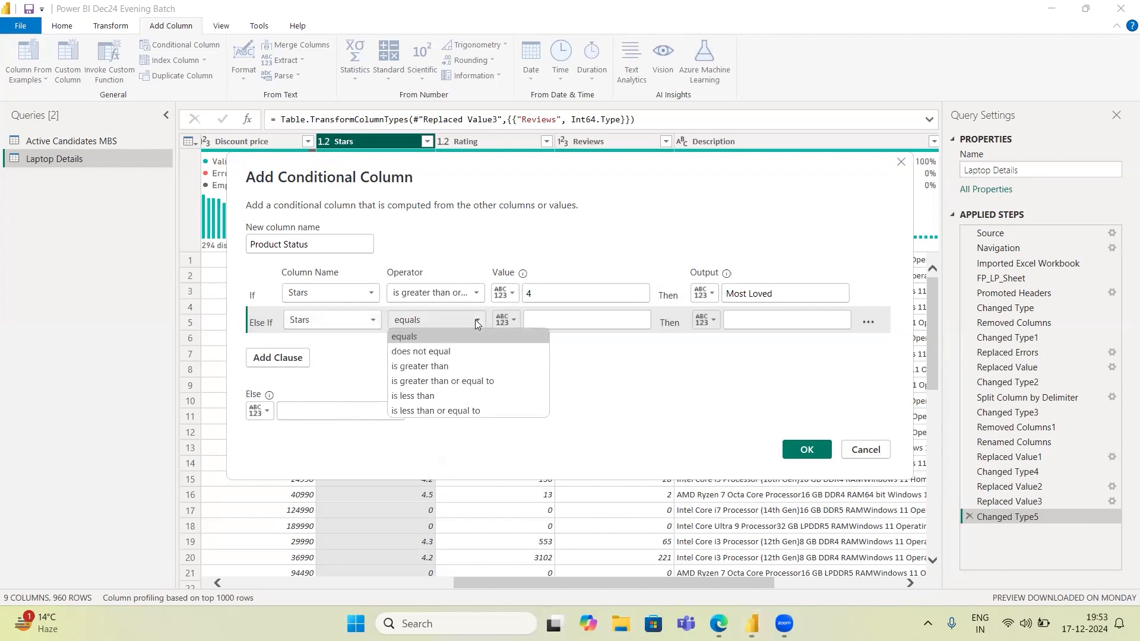
pyautogui.click(420, 366)
pyautogui.click(541, 315)
pyautogui.write('3')
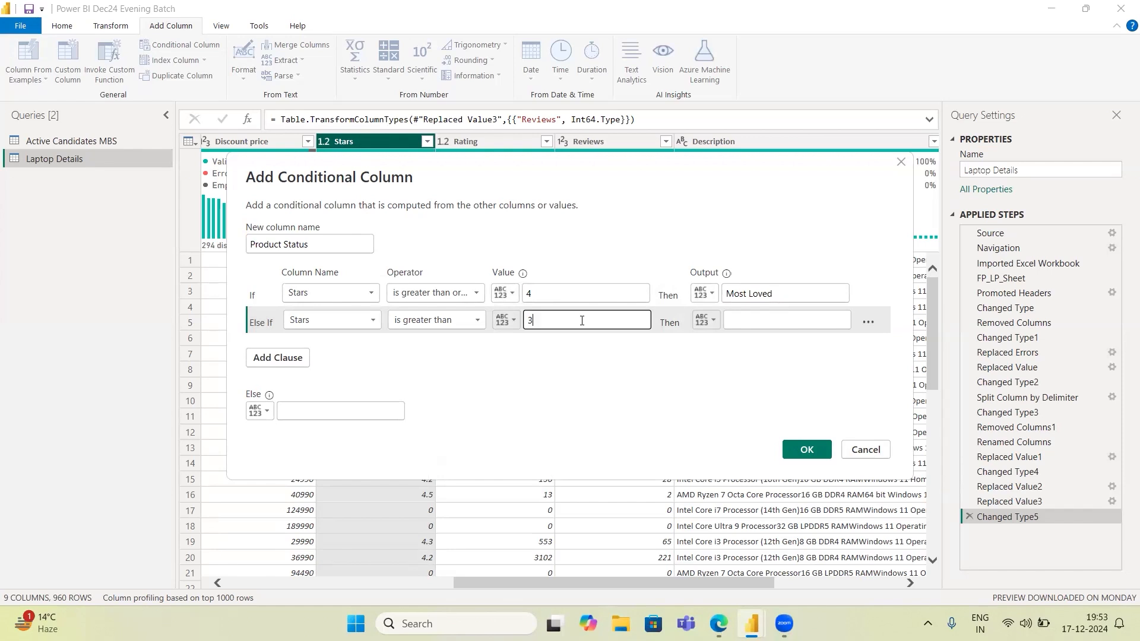
pyautogui.click(762, 319)
pyautogui.write('Average')
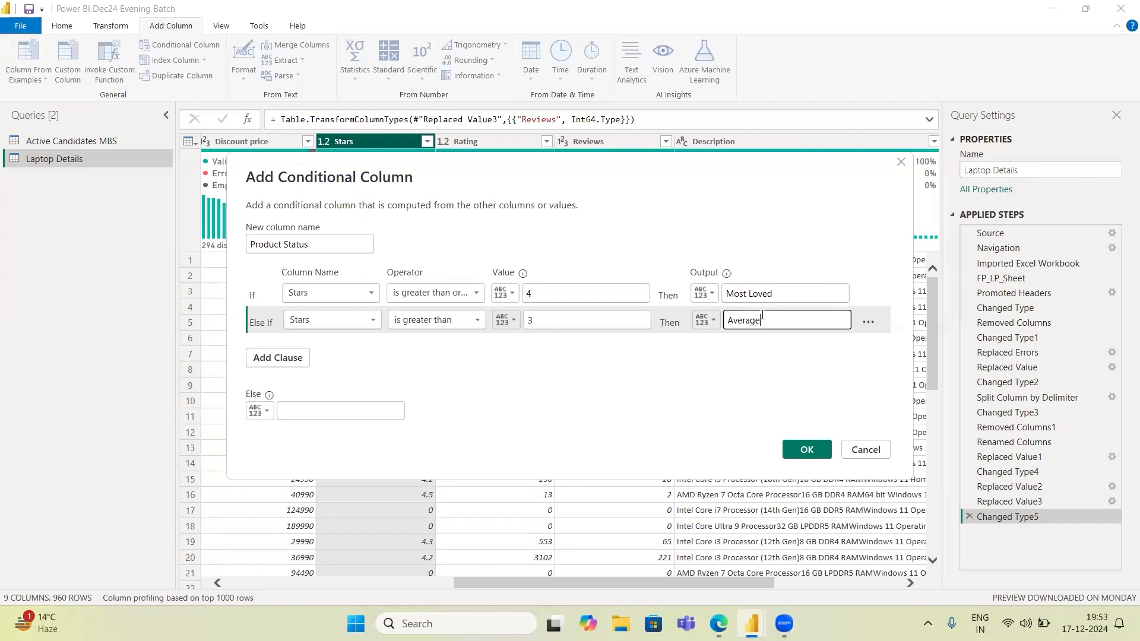
# Step: Add another Else If clause that outputs Needs Attention when Stars is less than 3
pyautogui.click(265, 356)
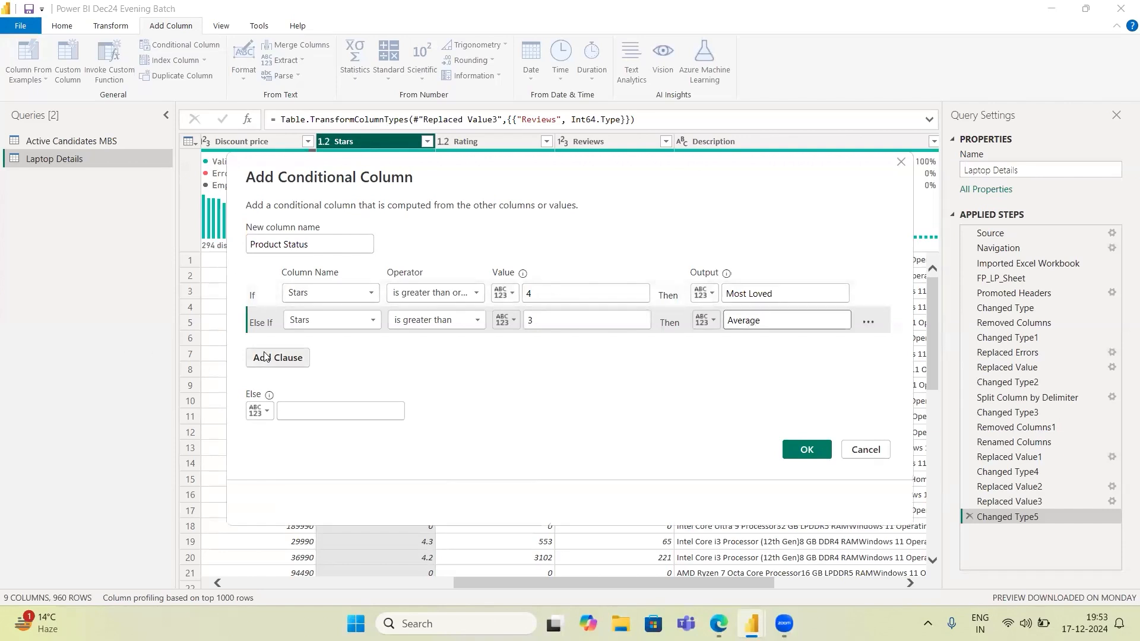
pyautogui.click(341, 349)
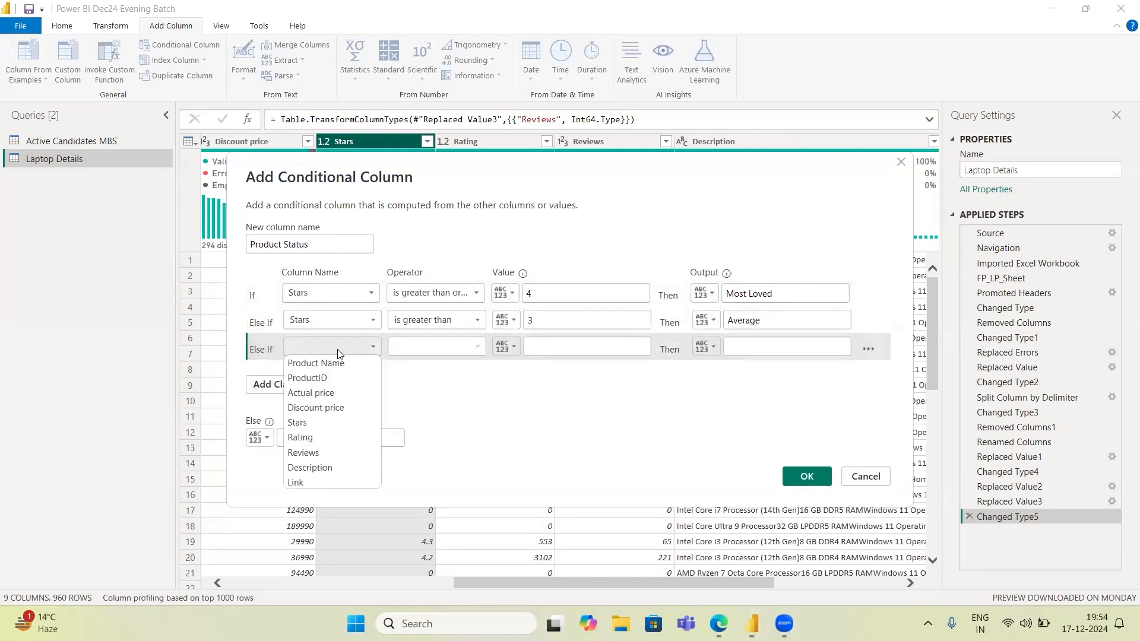
pyautogui.click(300, 426)
pyautogui.click(475, 349)
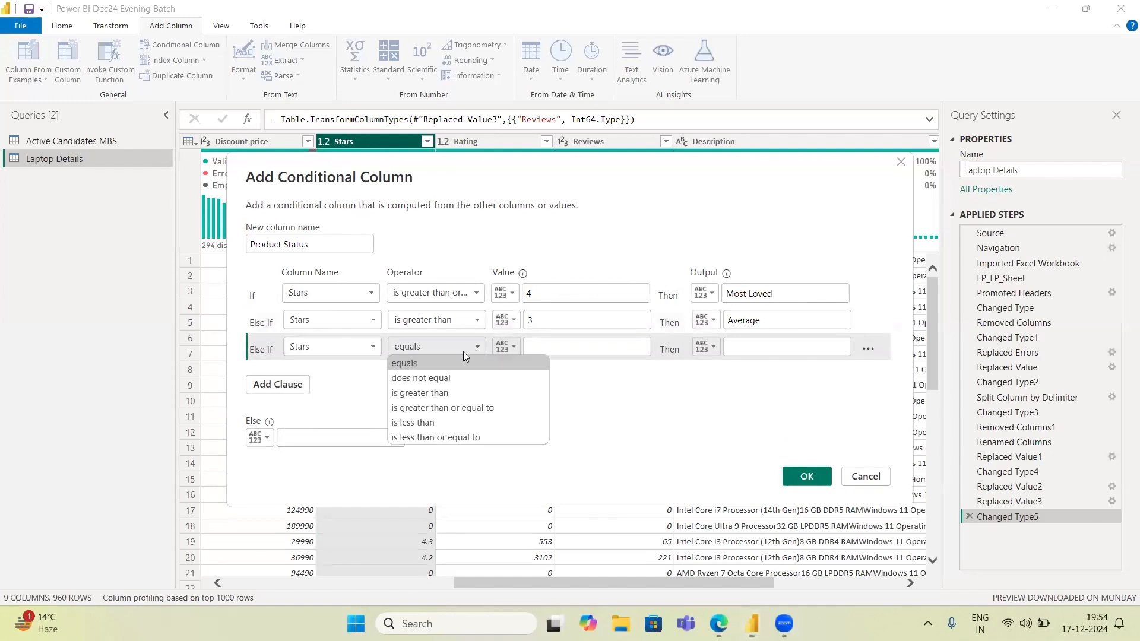
pyautogui.click(413, 422)
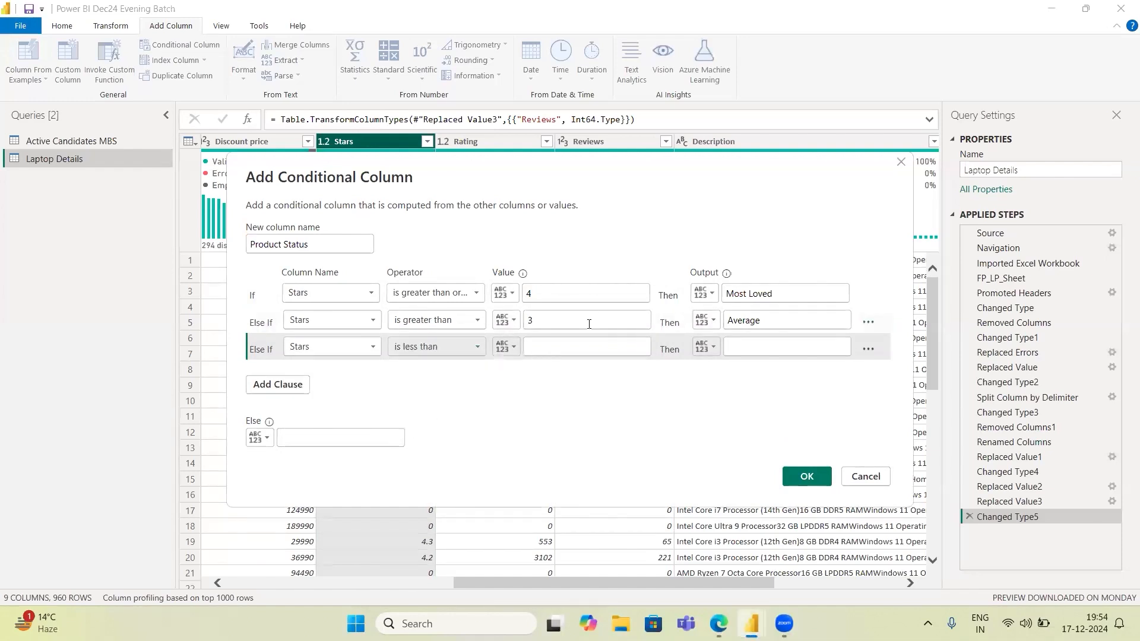
pyautogui.click(564, 347)
pyautogui.write('3')
pyautogui.click(745, 351)
pyautogui.write('Needs Attention')
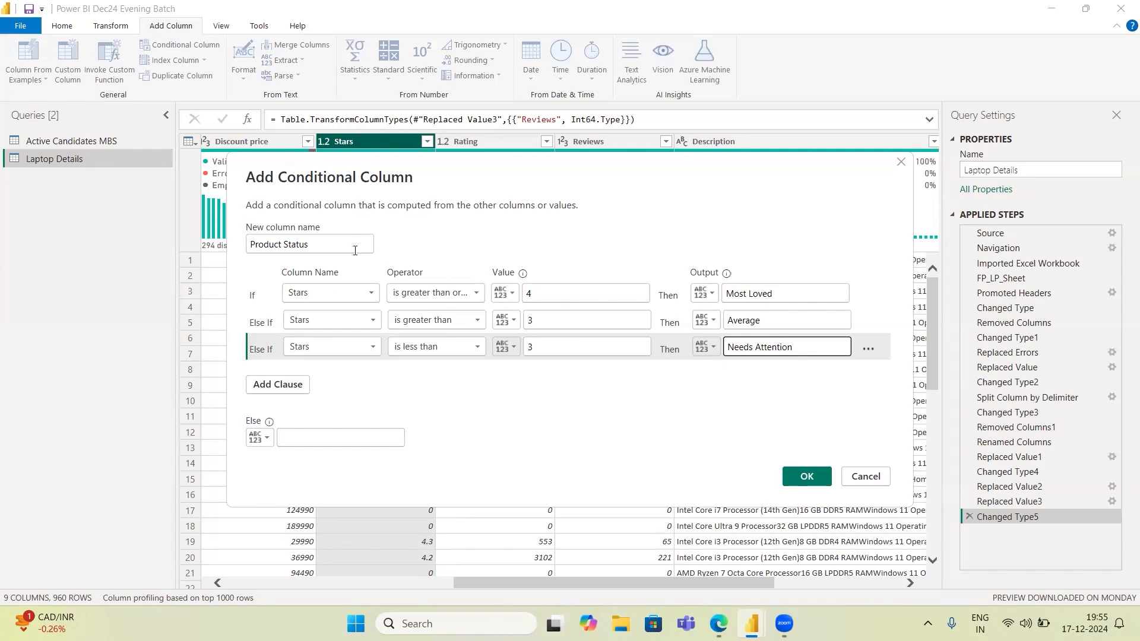
# Step: Change the Average clause's operator to is greater than or equal to and create the conditional column
pyautogui.click(466, 327)
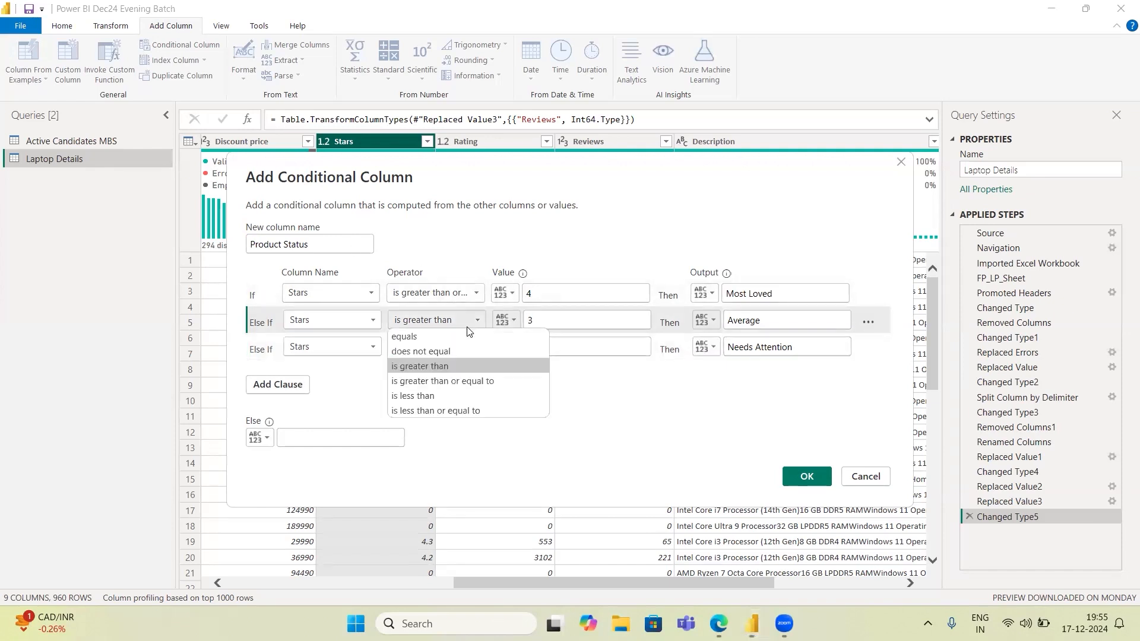
pyautogui.click(415, 383)
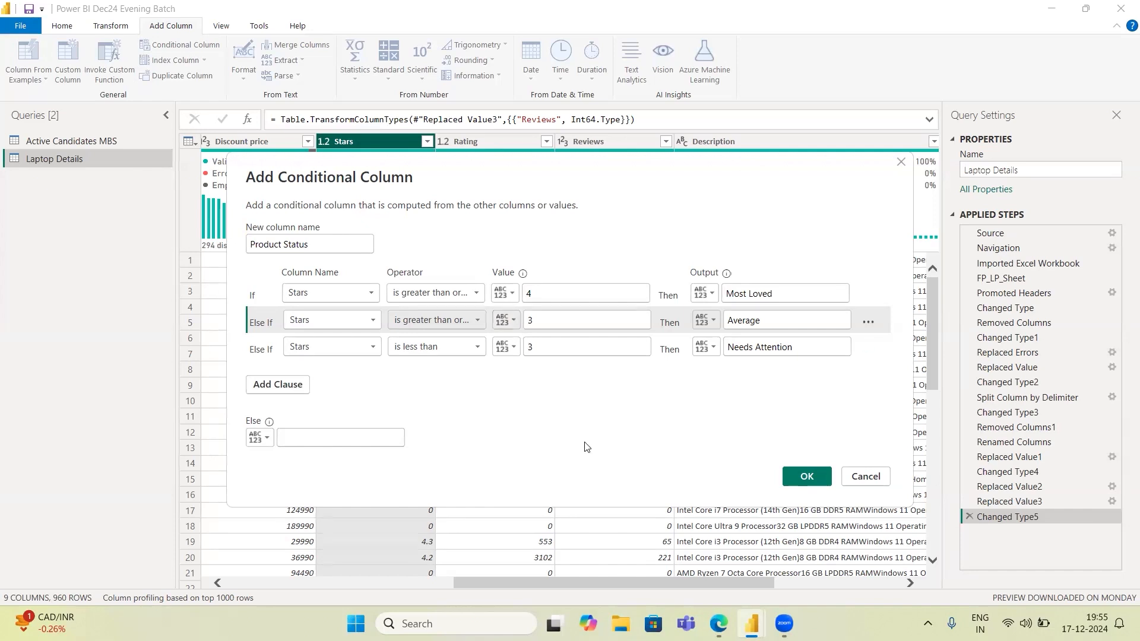
pyautogui.click(805, 477)
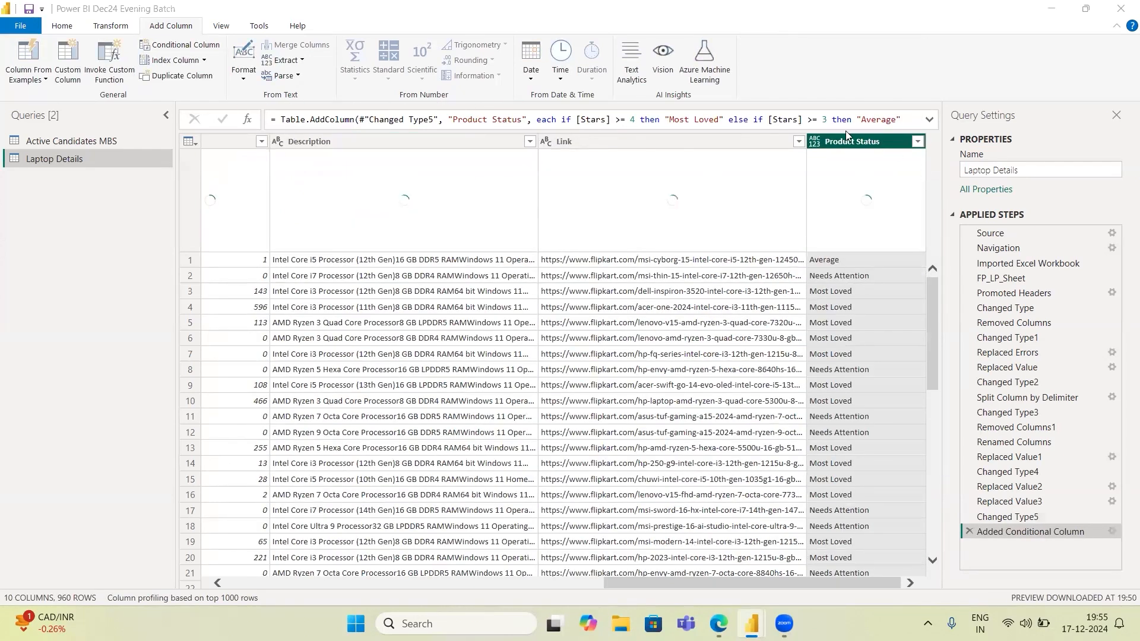
# Step: Move the Product Status column between the Rating and Reviews columns
pyautogui.moveTo(865, 140); pyautogui.dragTo(288, 152)
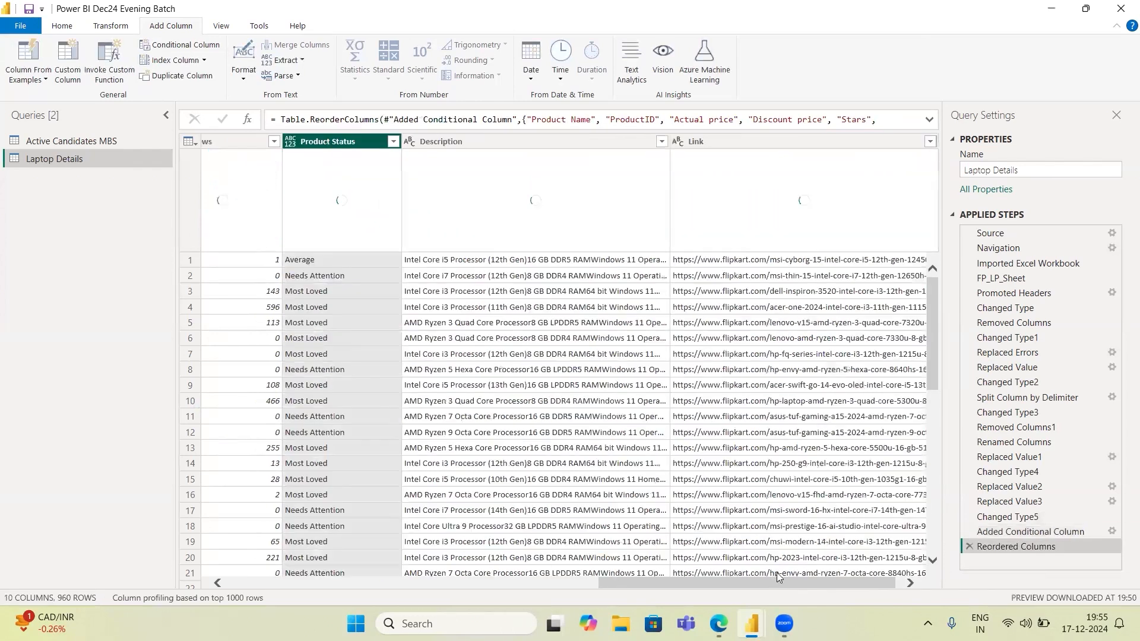
pyautogui.moveTo(793, 582); pyautogui.dragTo(705, 590)
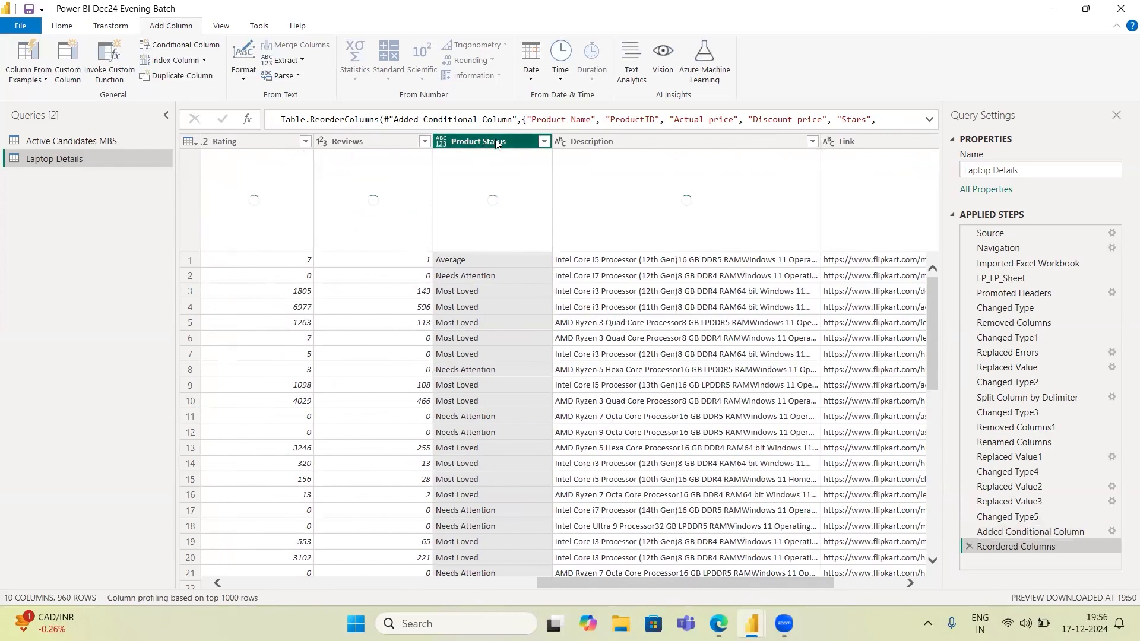
pyautogui.moveTo(496, 143); pyautogui.dragTo(265, 156)
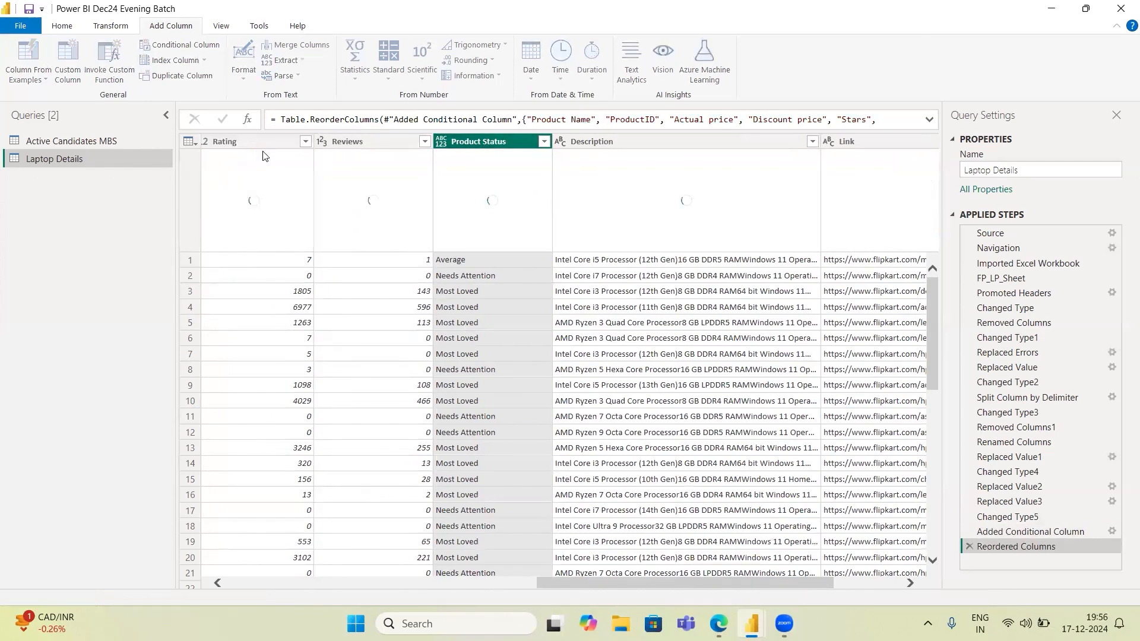
pyautogui.moveTo(747, 589); pyautogui.dragTo(679, 589)
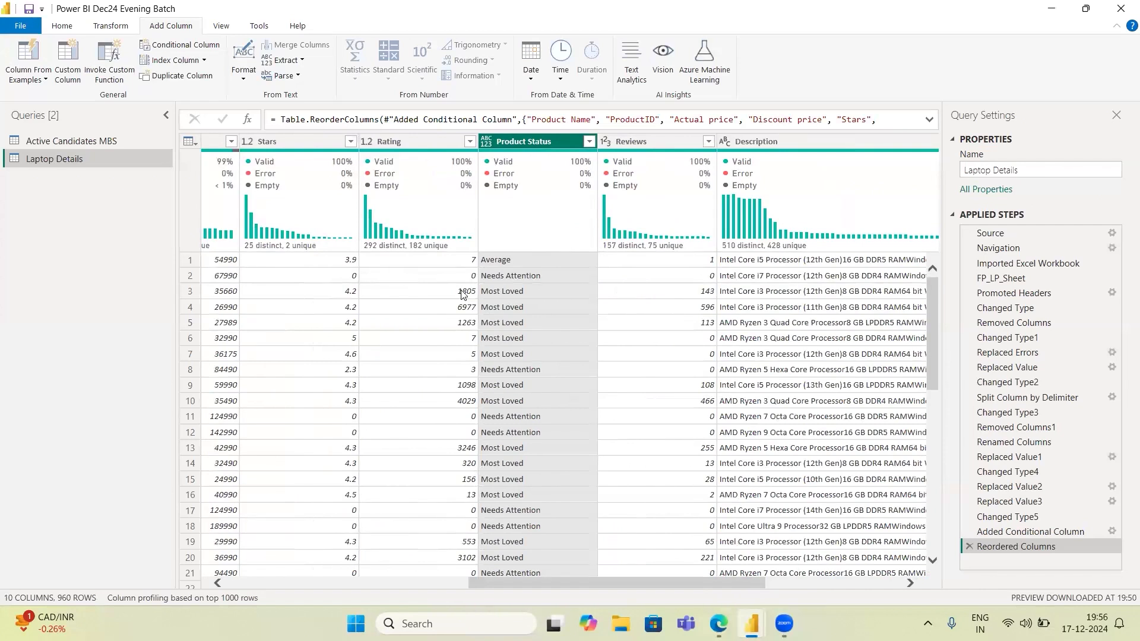
# Step: Move the Product Status column between Stars and Rating, and change the Needs Attention clause's operator to is less than or equal to
pyautogui.moveTo(546, 146); pyautogui.dragTo(439, 151)
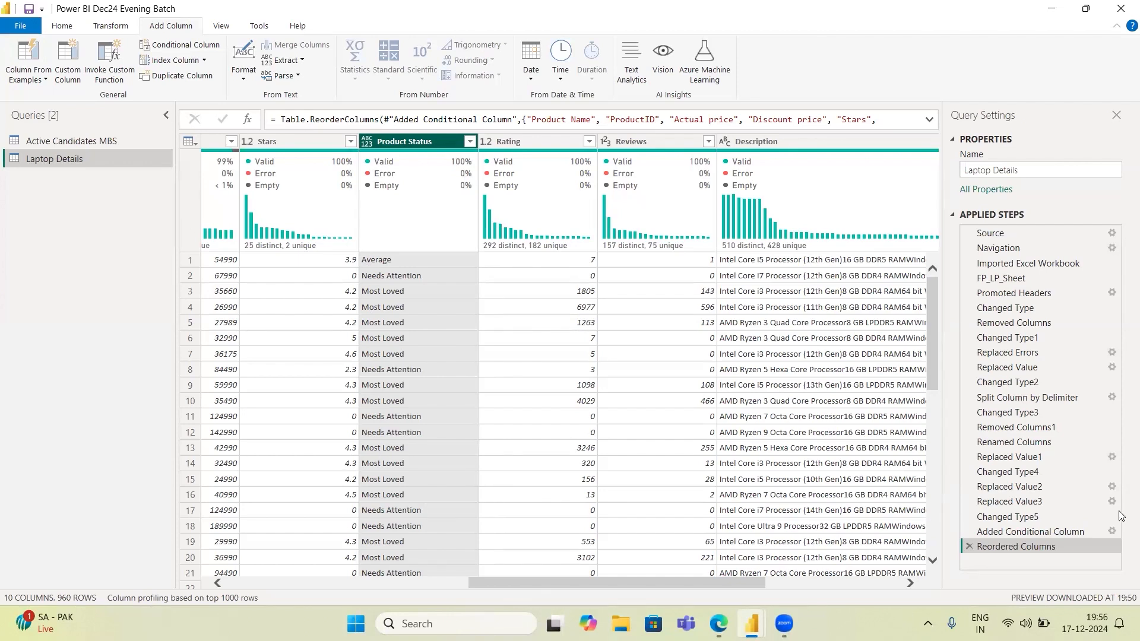
pyautogui.click(1110, 532)
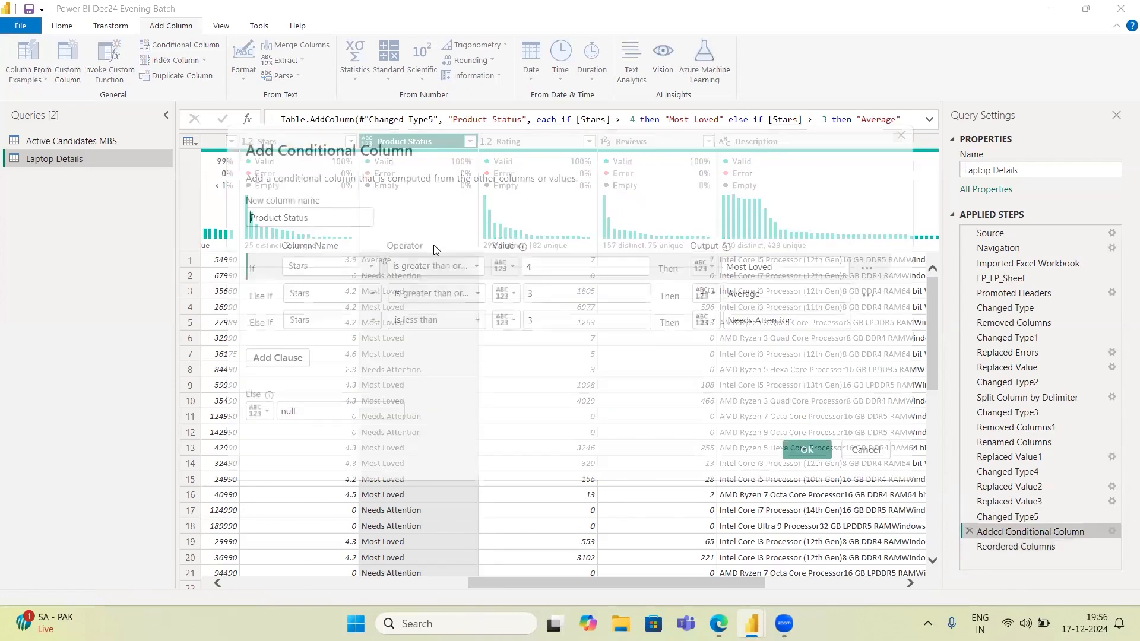
pyautogui.click(465, 321)
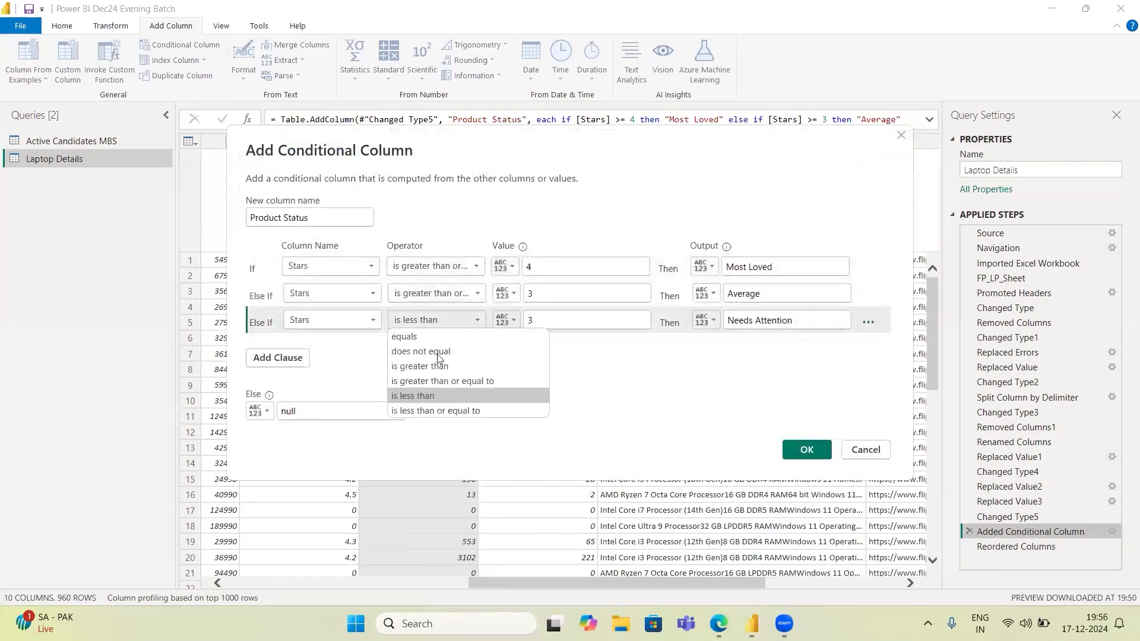
pyautogui.click(475, 410)
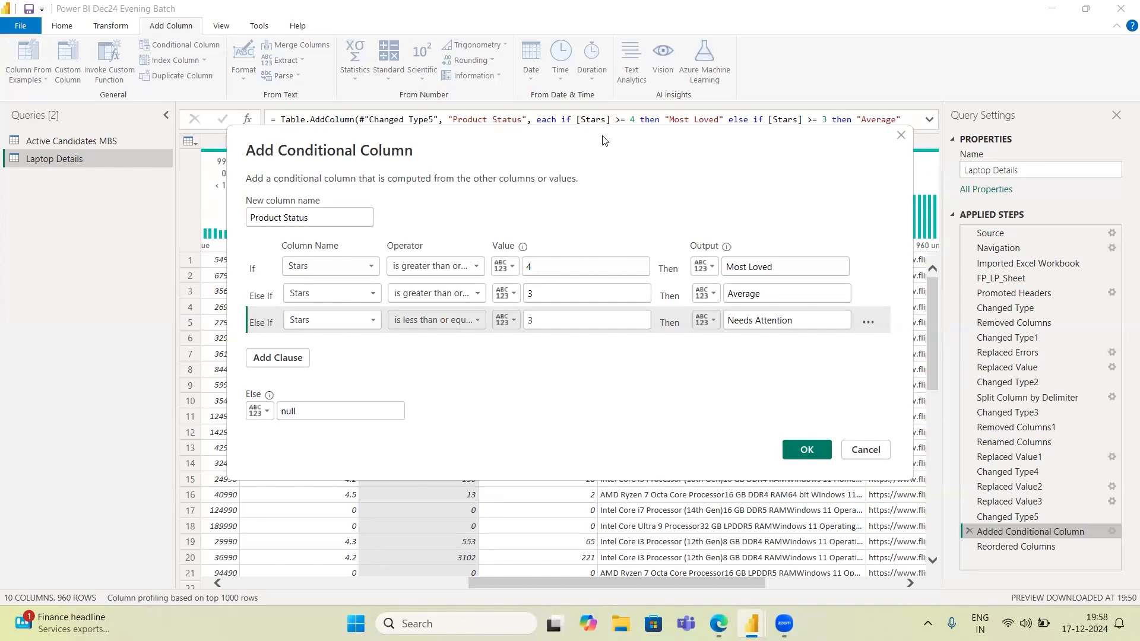
pyautogui.moveTo(641, 161); pyautogui.dragTo(649, 78)
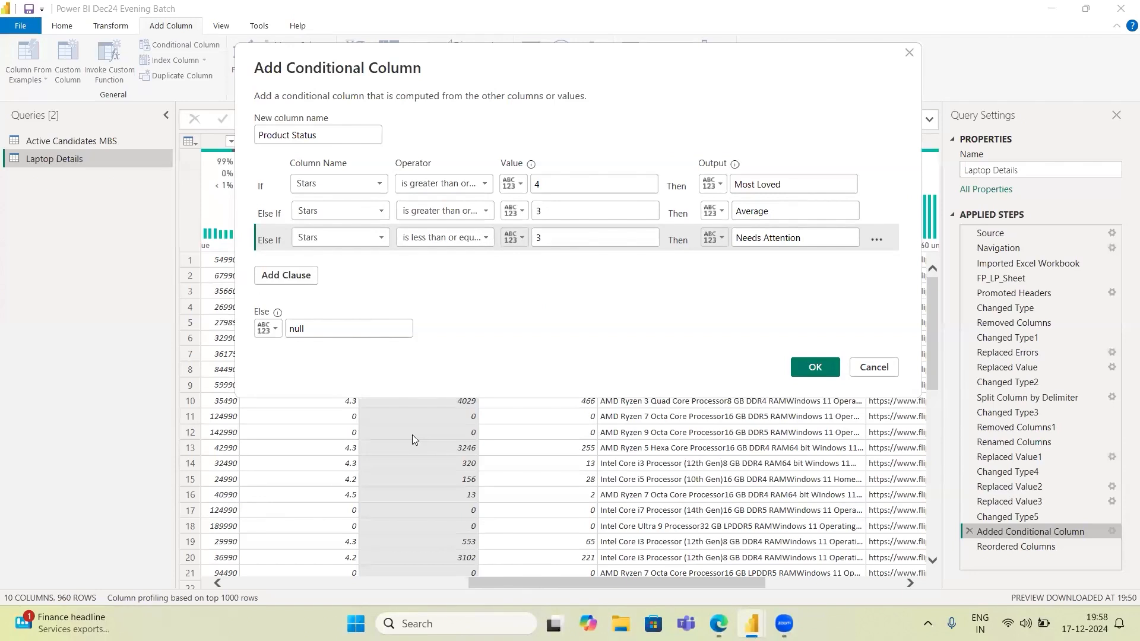
pyautogui.moveTo(542, 73); pyautogui.dragTo(475, 150)
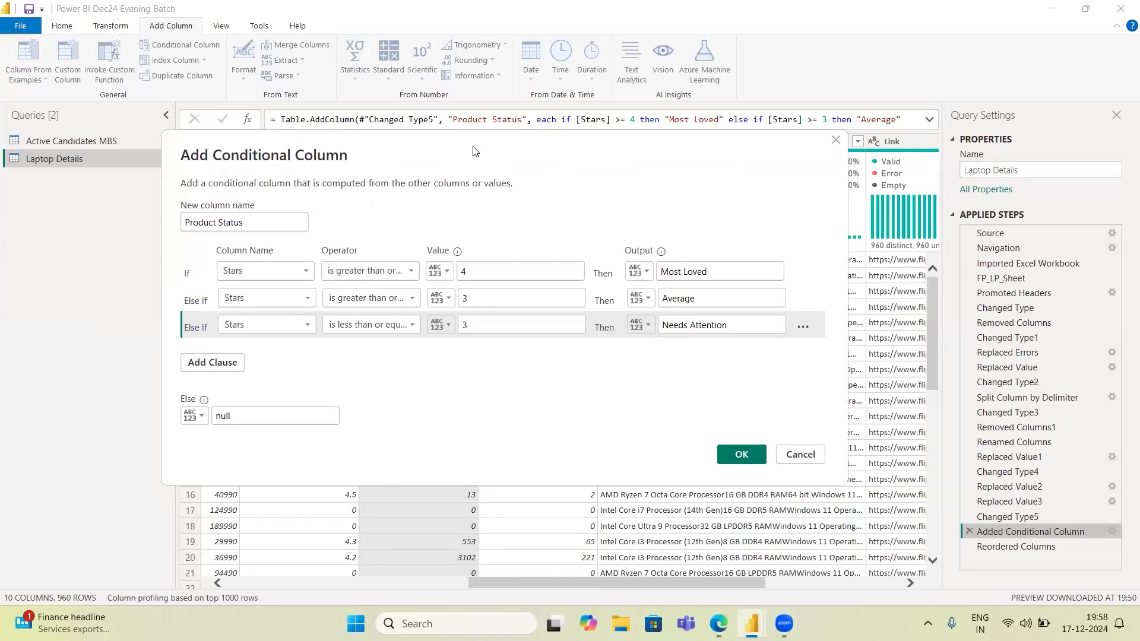
pyautogui.moveTo(475, 150); pyautogui.dragTo(466, 125)
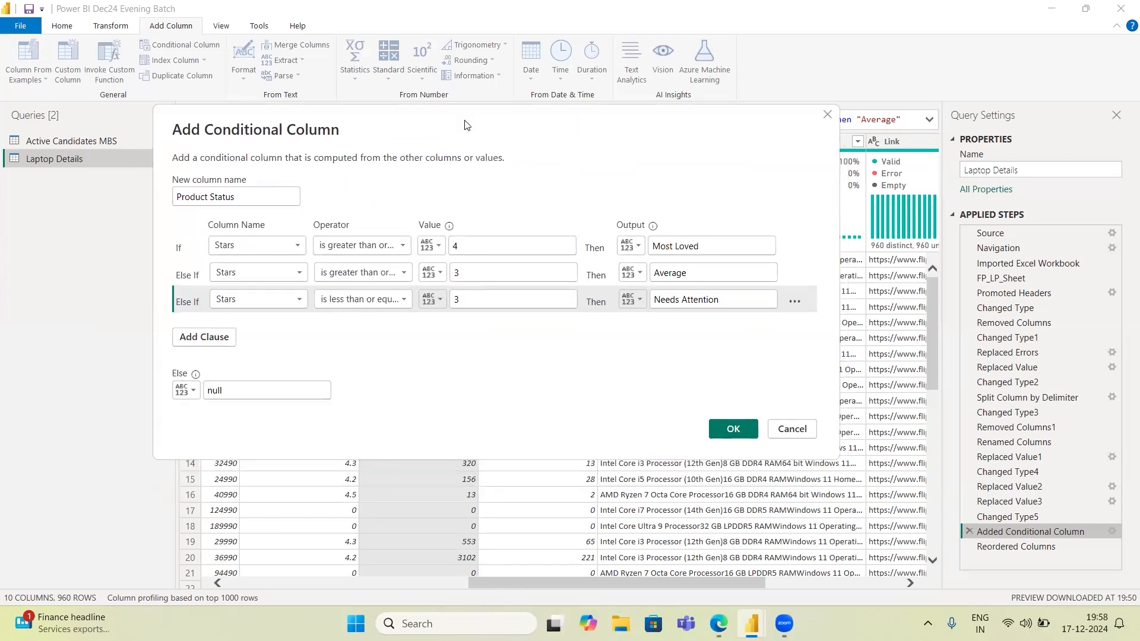
pyautogui.moveTo(465, 121); pyautogui.dragTo(469, 122)
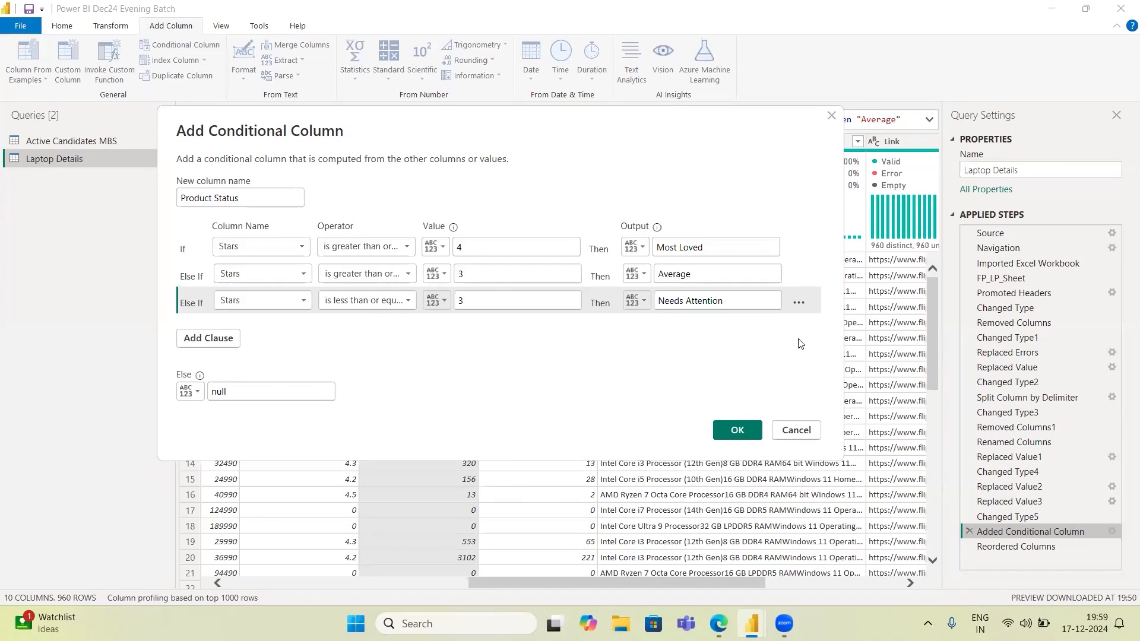
pyautogui.click(724, 432)
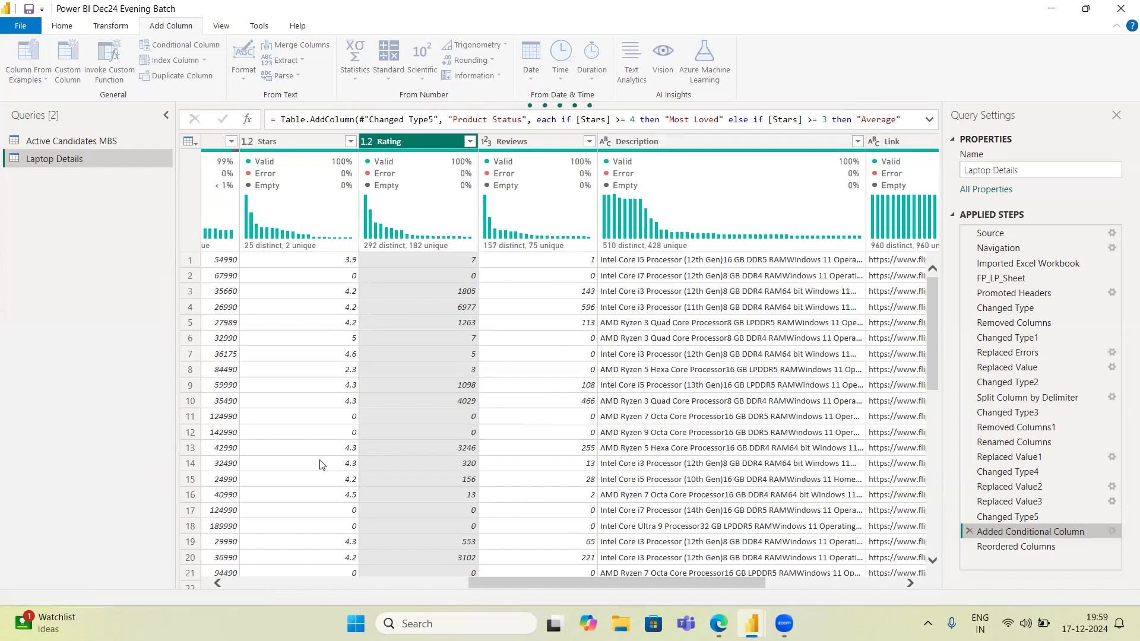
# Step: Return to the Reordered Columns step and filter the Stars column to show only the value 3
pyautogui.click(1032, 547)
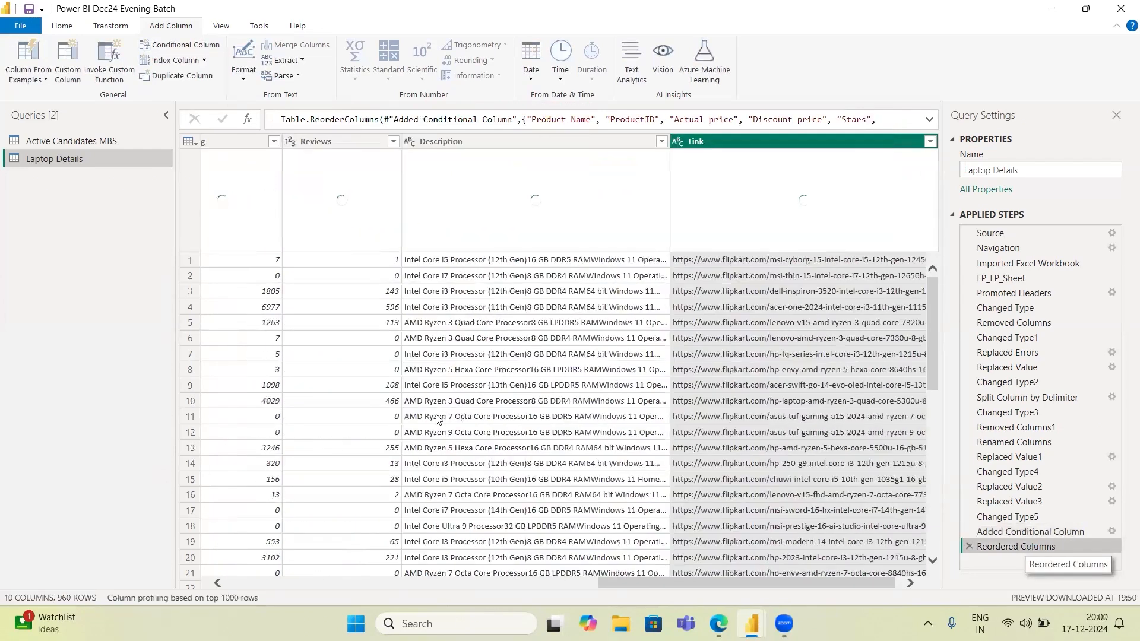
pyautogui.hscroll(-8, 385, 331)
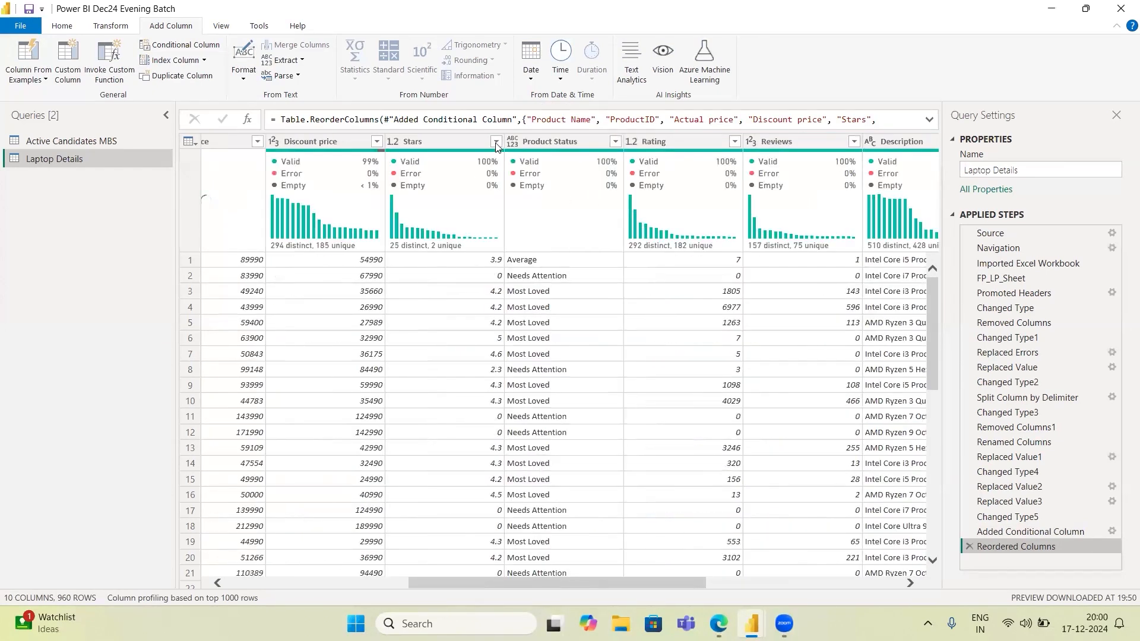
pyautogui.click(496, 146)
pyautogui.click(496, 143)
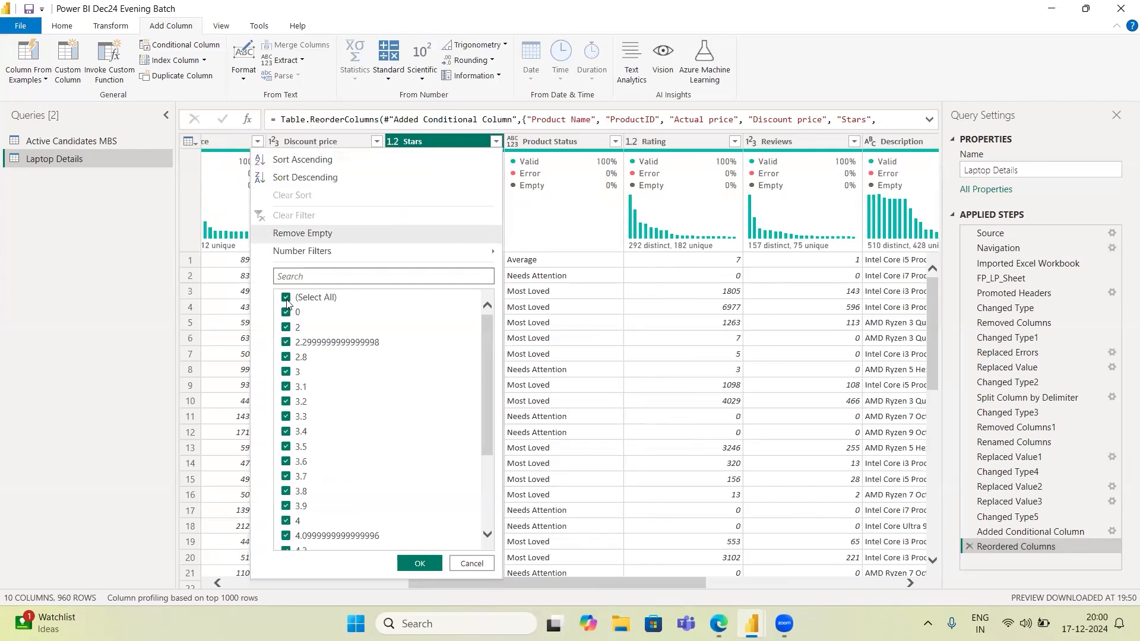
pyautogui.click(287, 300)
pyautogui.click(286, 373)
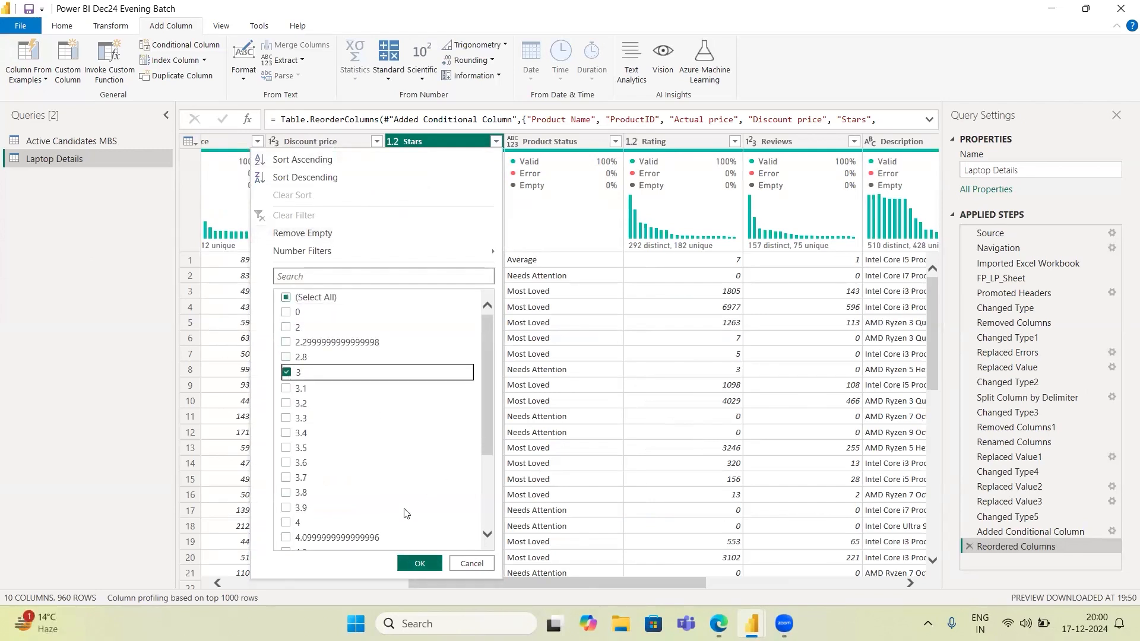
pyautogui.click(418, 563)
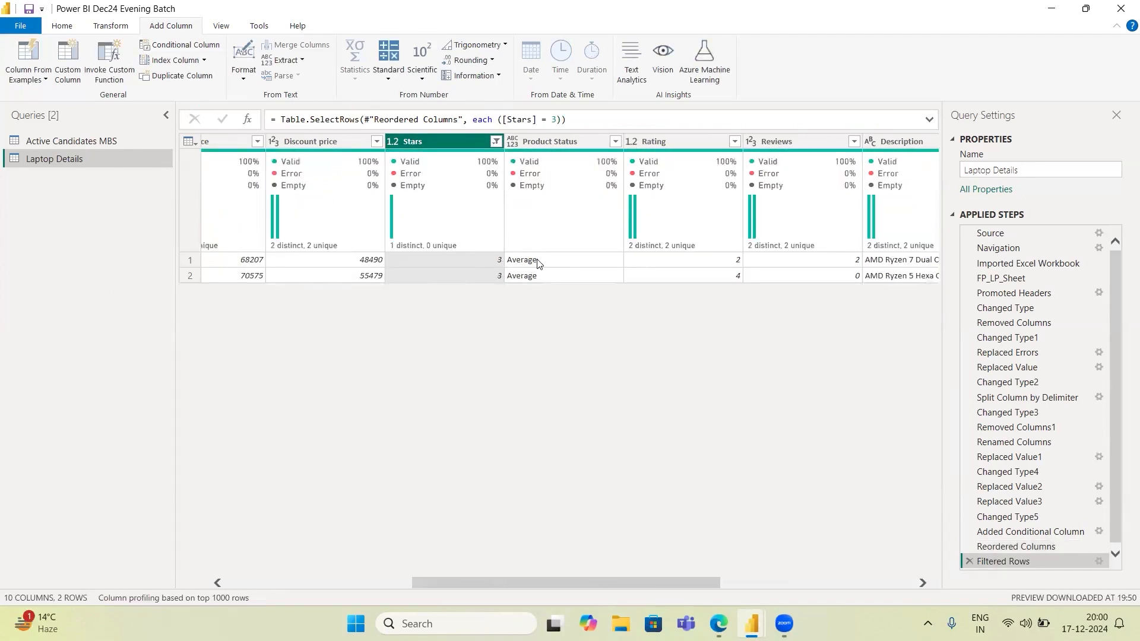
# Step: Examine the Average clause and the Else value in the Added Conditional Column settings, and close them without saving
pyautogui.click(1100, 533)
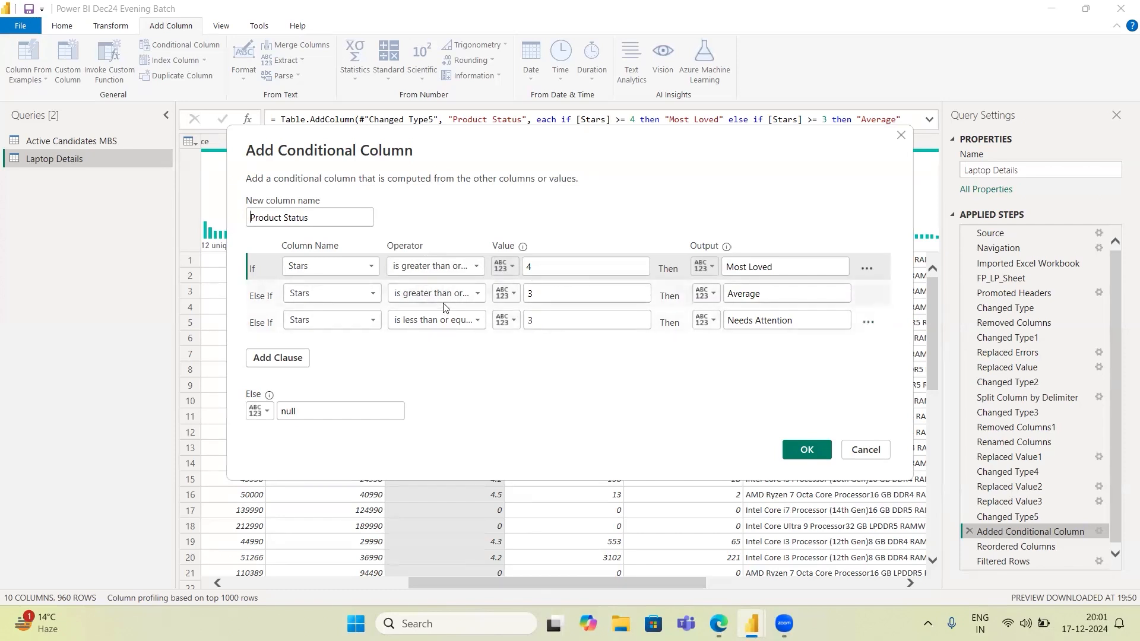
pyautogui.doubleClick(779, 295)
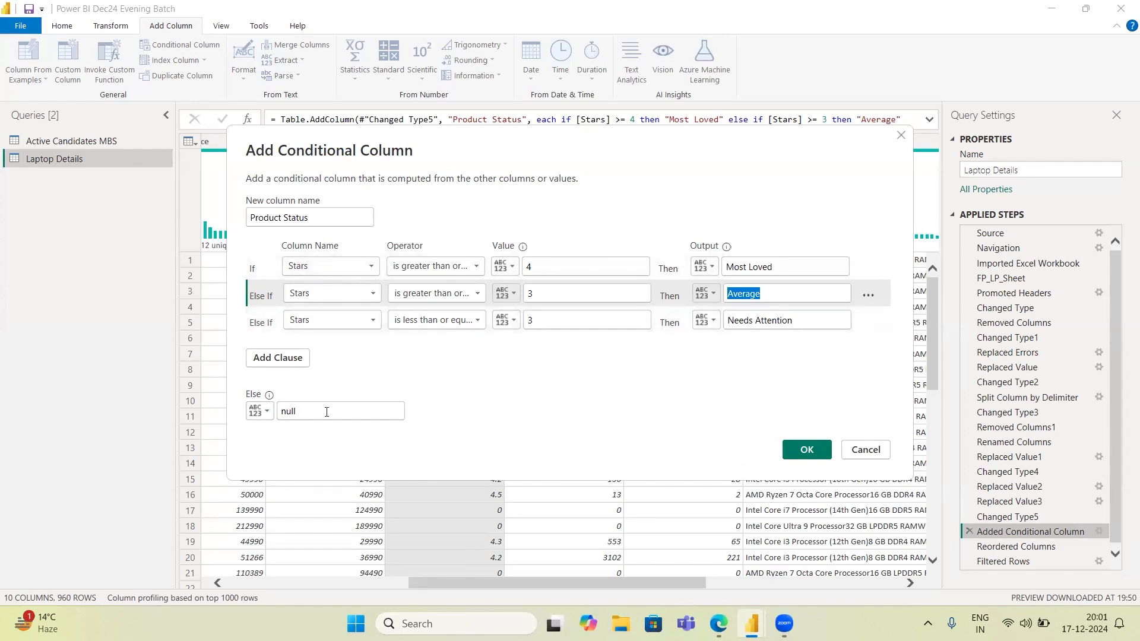
pyautogui.moveTo(301, 416); pyautogui.dragTo(275, 419)
pyautogui.click(866, 451)
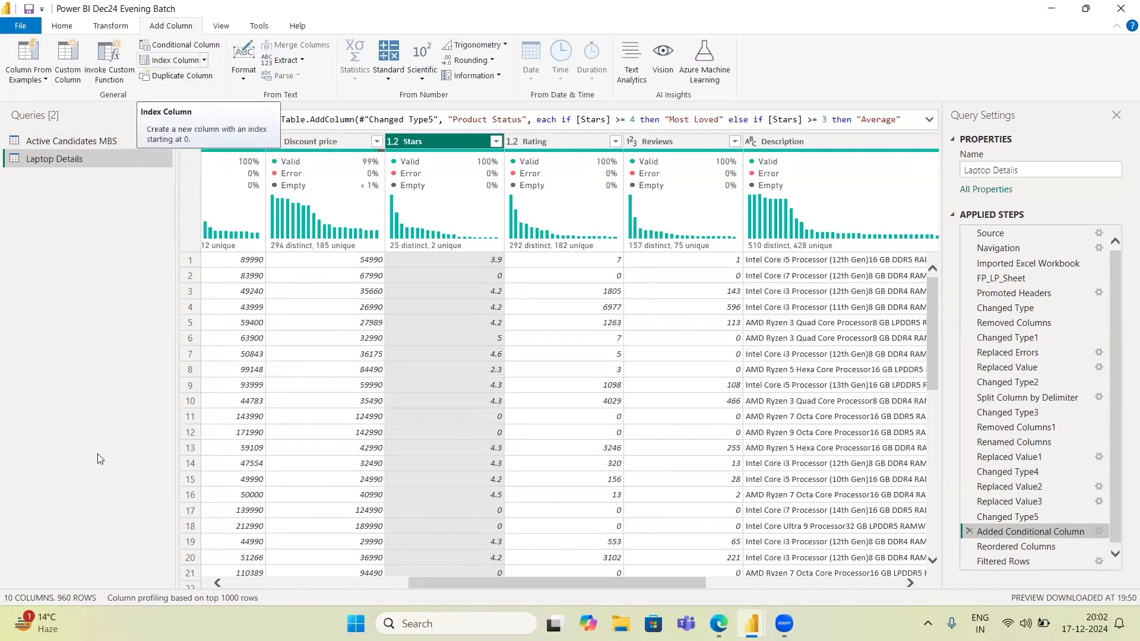
pyautogui.click(285, 582)
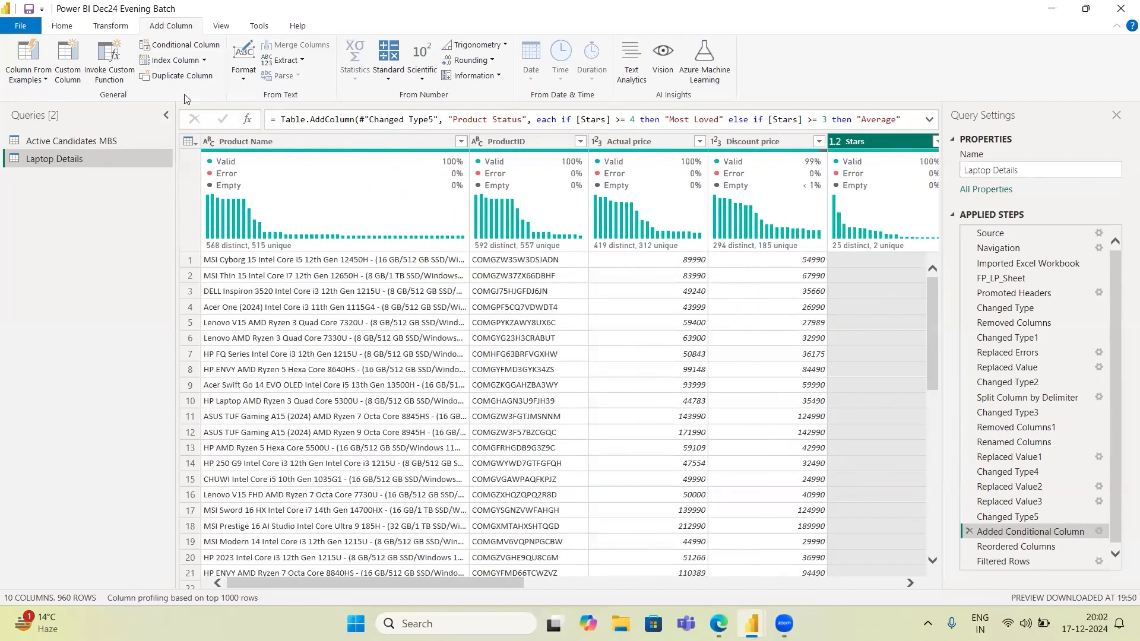
pyautogui.click(202, 60)
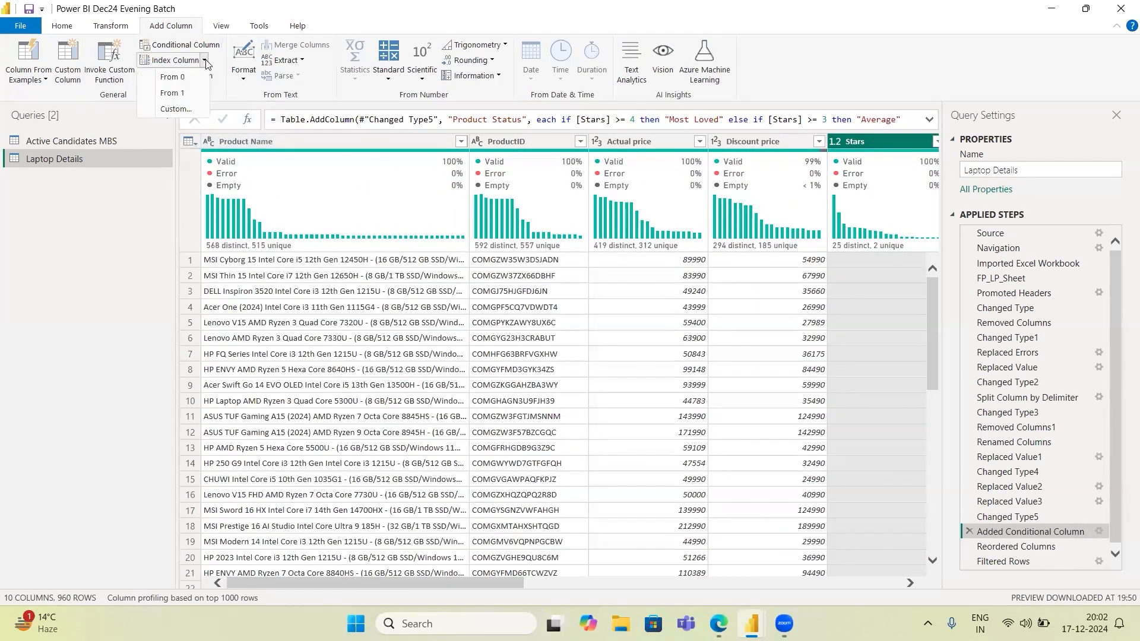
pyautogui.click(170, 84)
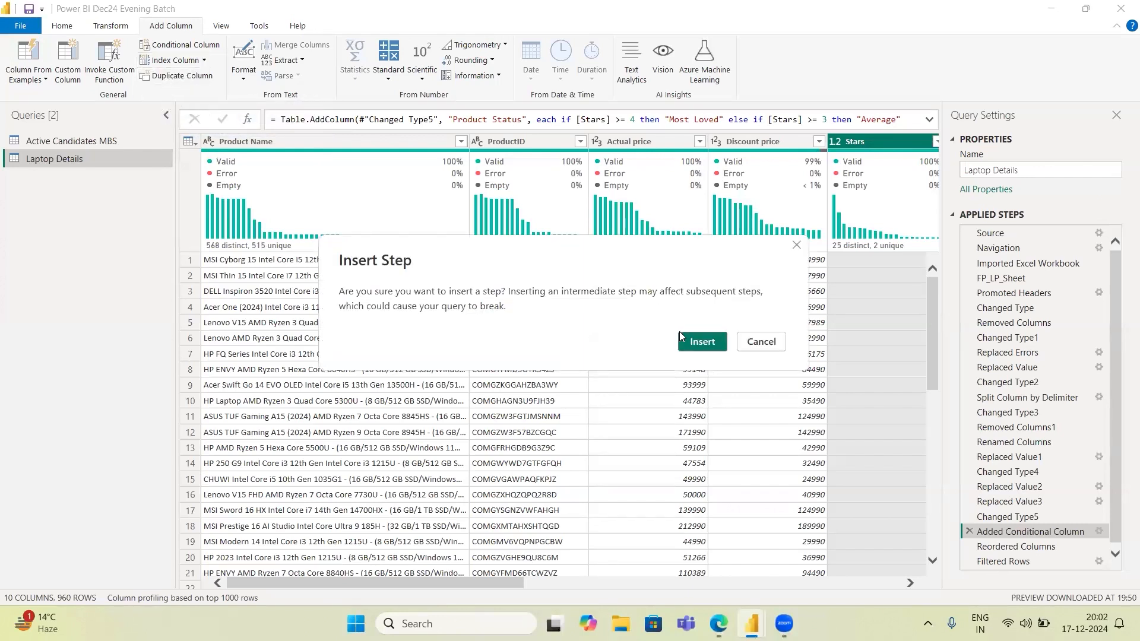
pyautogui.click(782, 345)
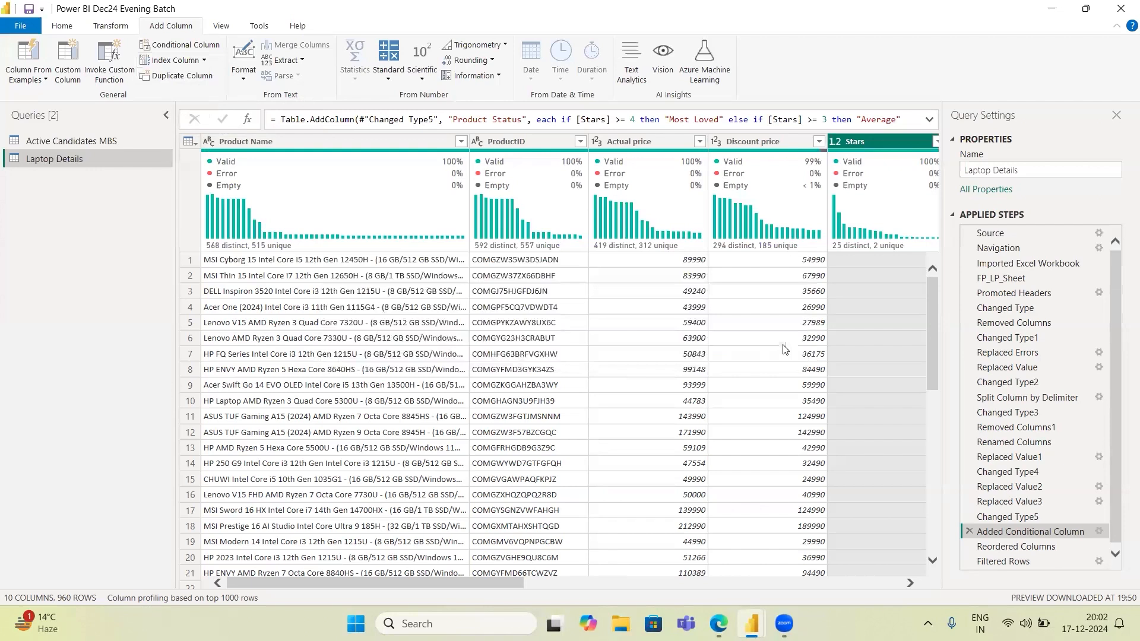
# Step: Delete the Filtered Rows step to remove the Stars filter from the Laptop Details query
pyautogui.click(1011, 562)
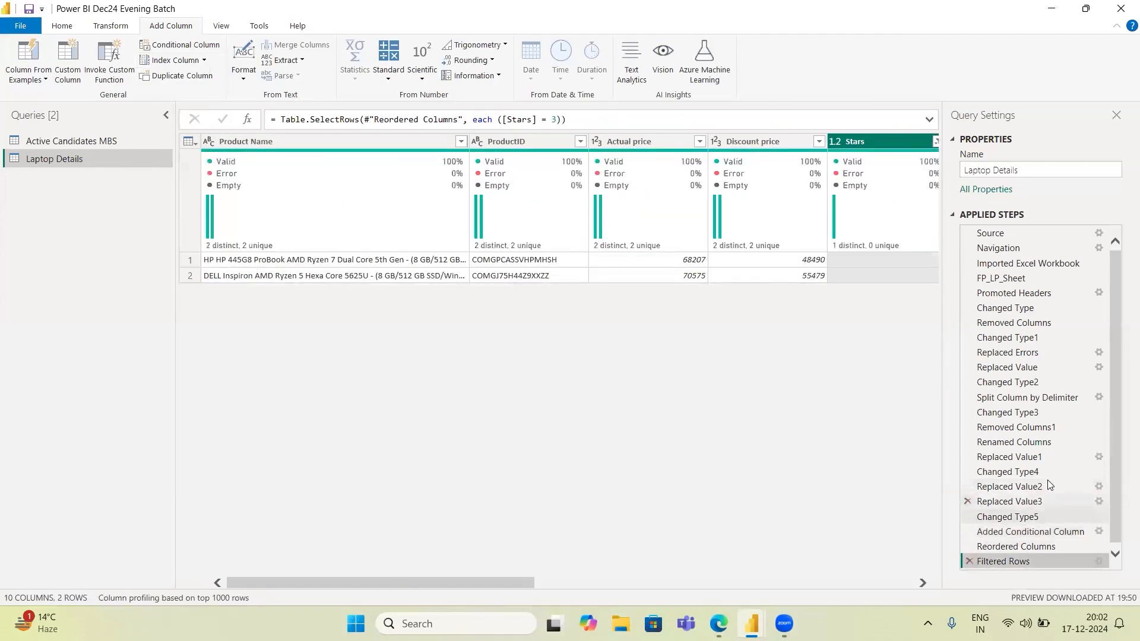
pyautogui.click(1116, 552)
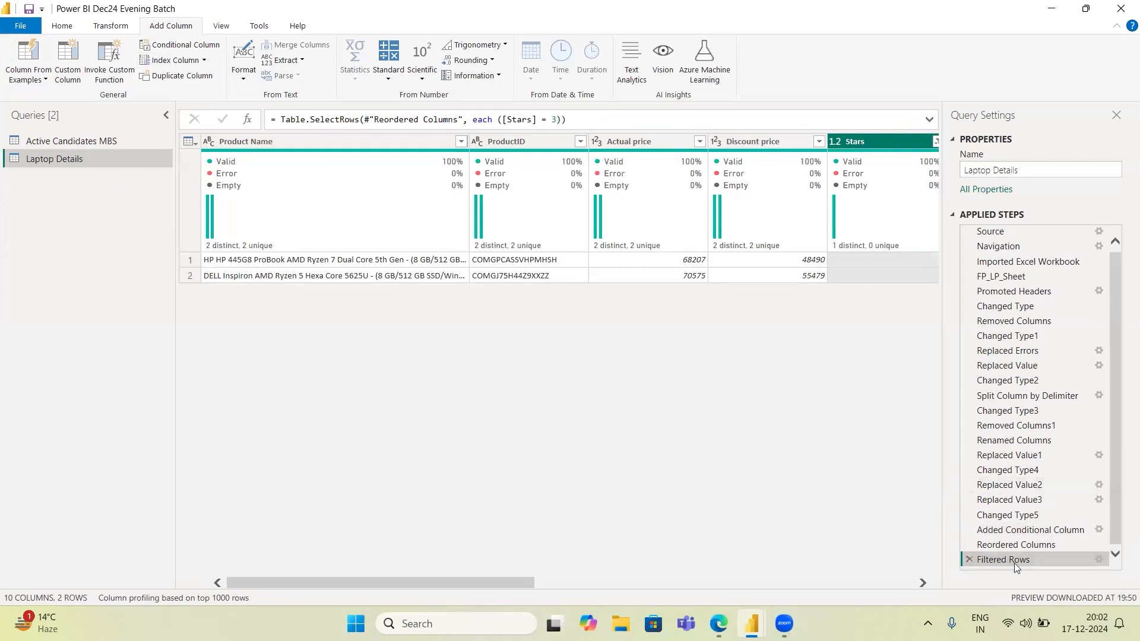
pyautogui.click(58, 30)
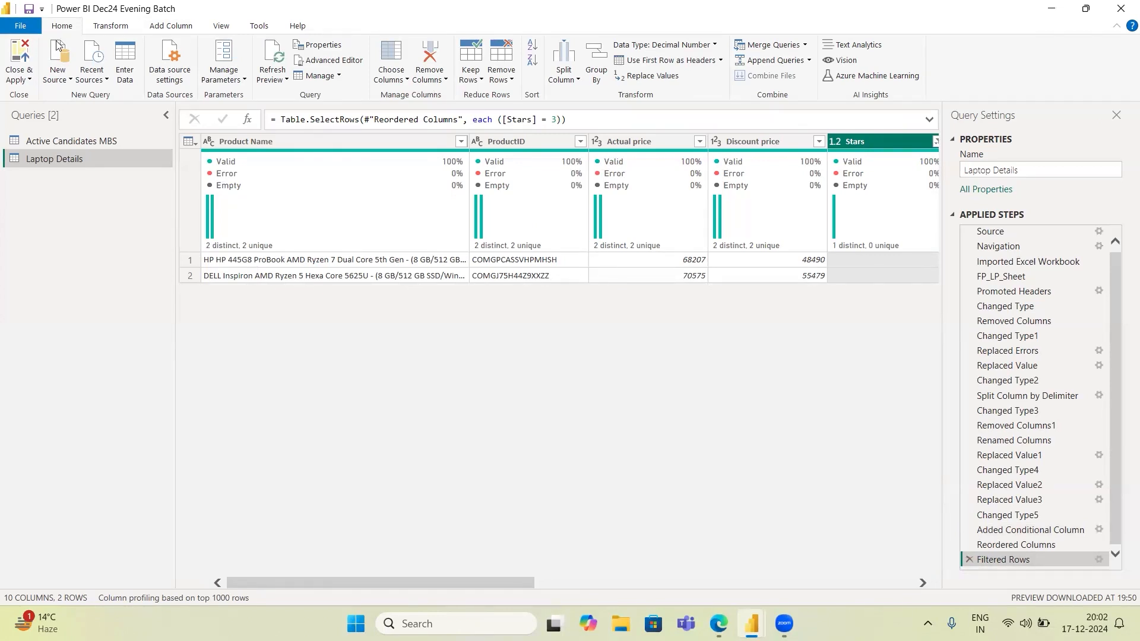
pyautogui.click(968, 561)
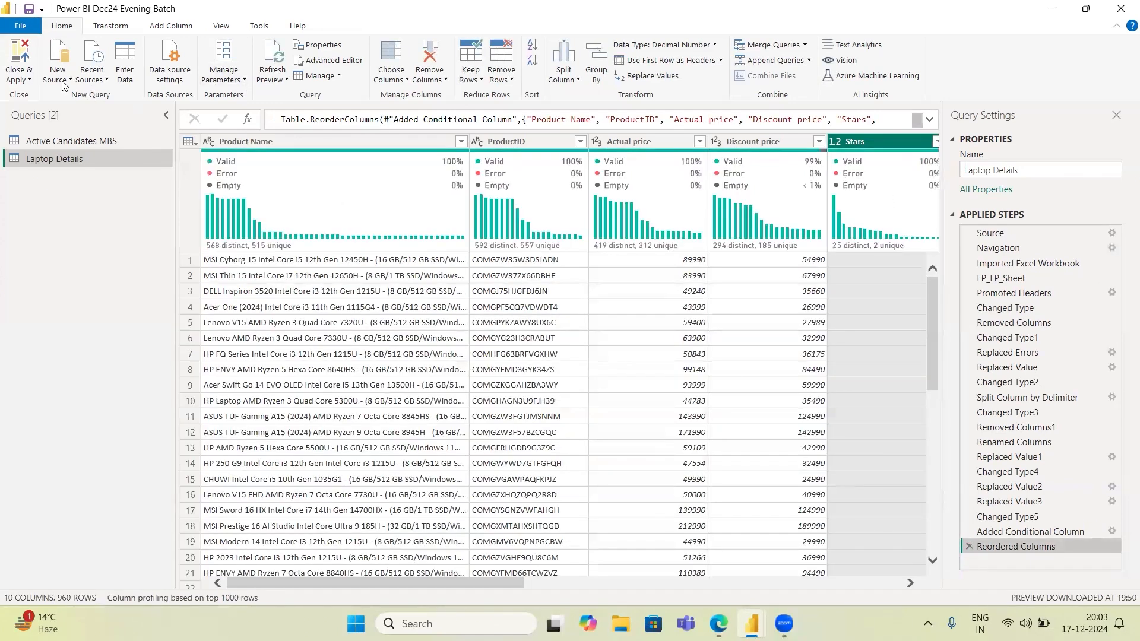
# Step: Add an index column starting from 0 to the Laptop Details query and examine its numbering down the rows
pyautogui.click(112, 25)
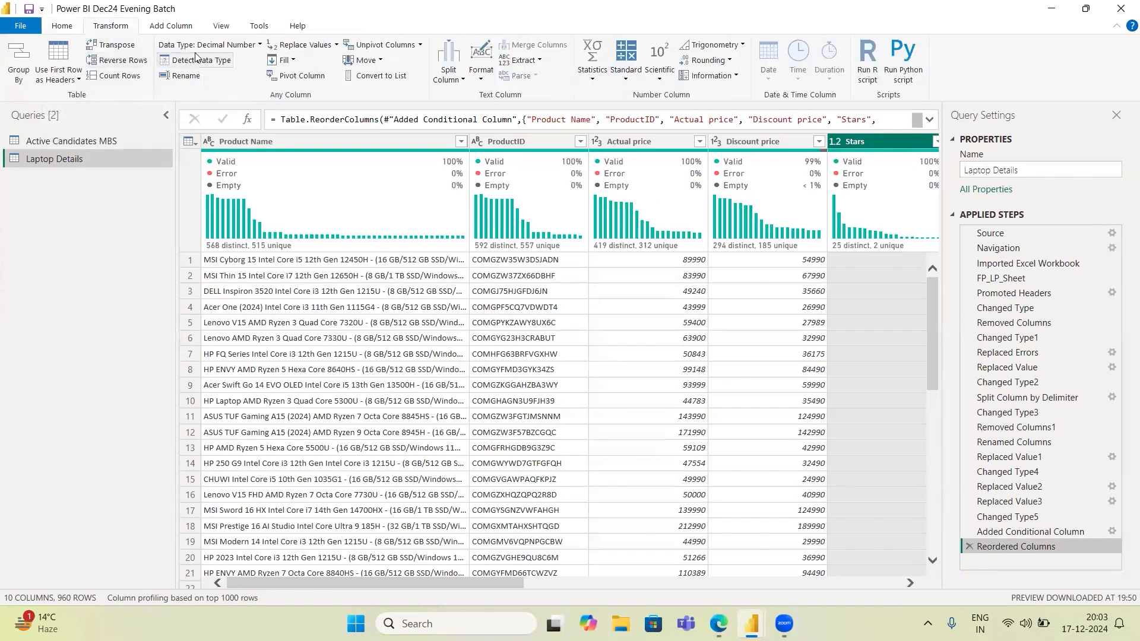
pyautogui.click(166, 27)
pyautogui.click(203, 60)
pyautogui.click(173, 77)
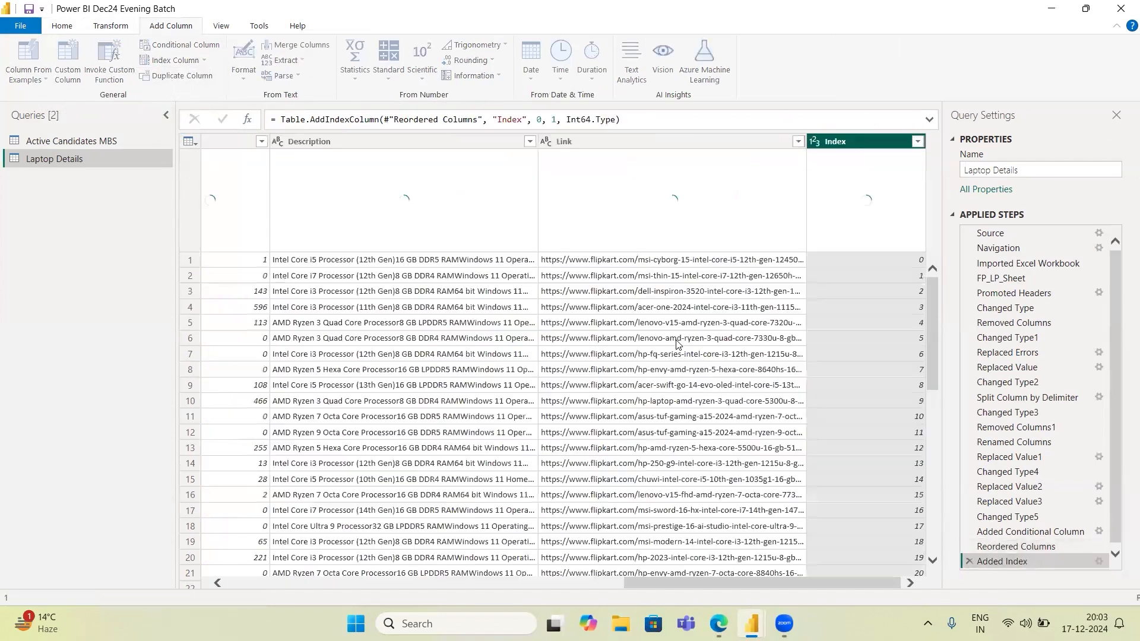
pyautogui.scroll(-10, 907, 401)
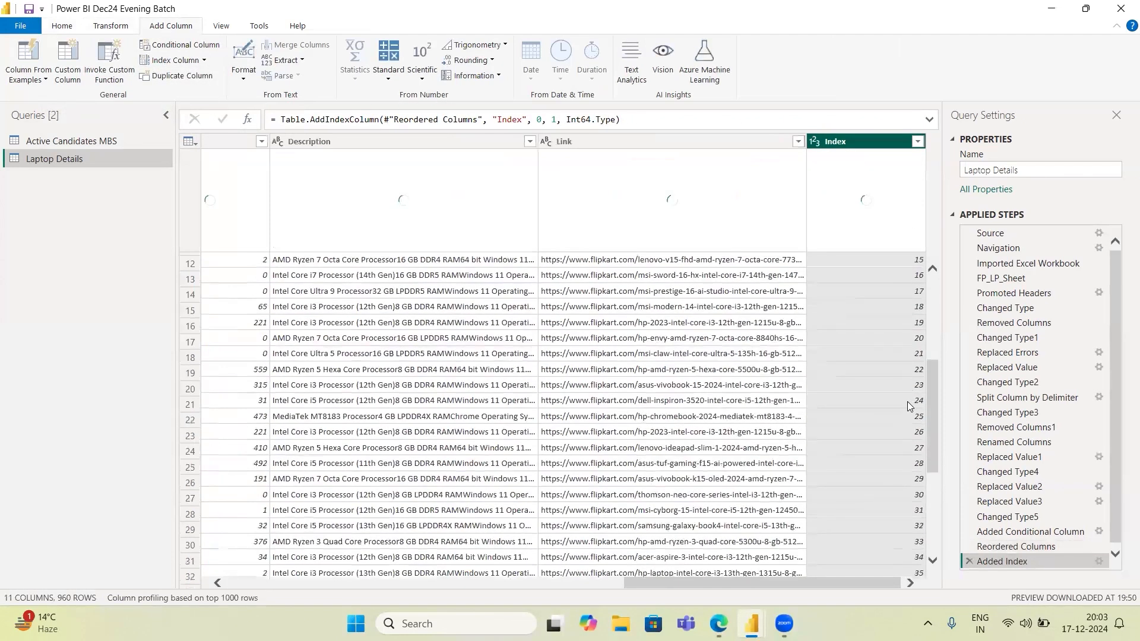
pyautogui.scroll(-20, 907, 401)
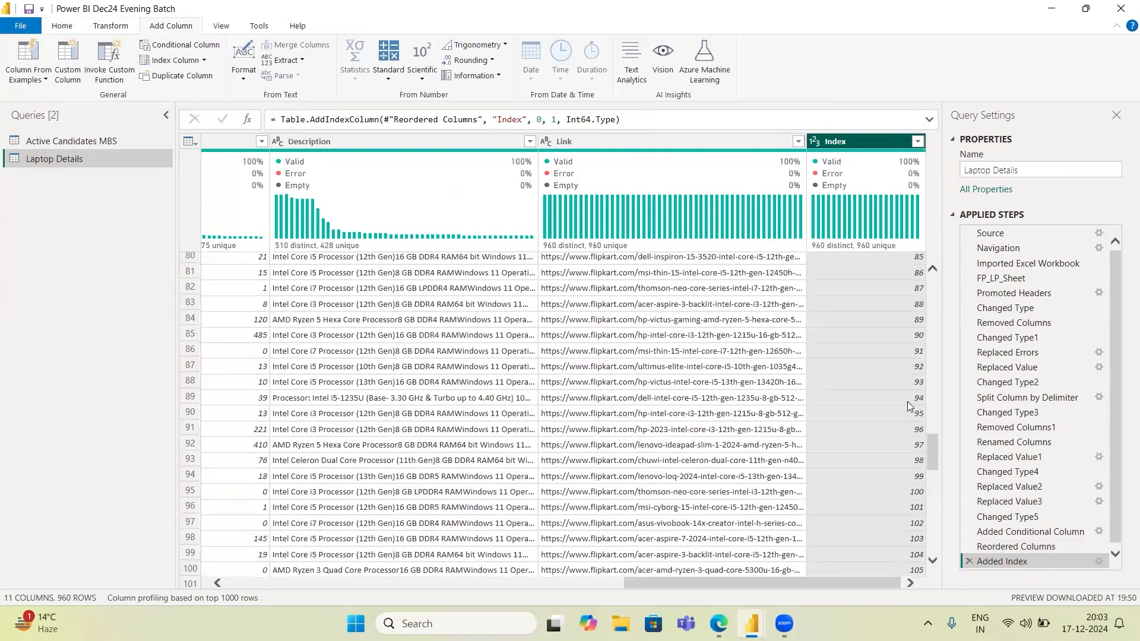
pyautogui.scroll(-20, 907, 401)
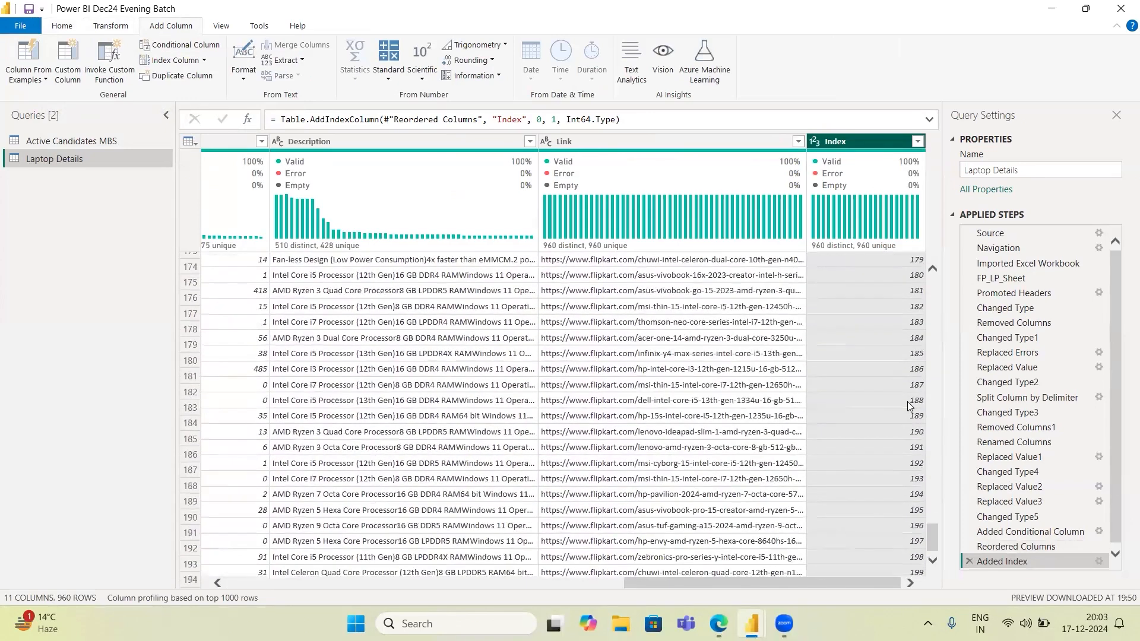
pyautogui.scroll(-20, 908, 406)
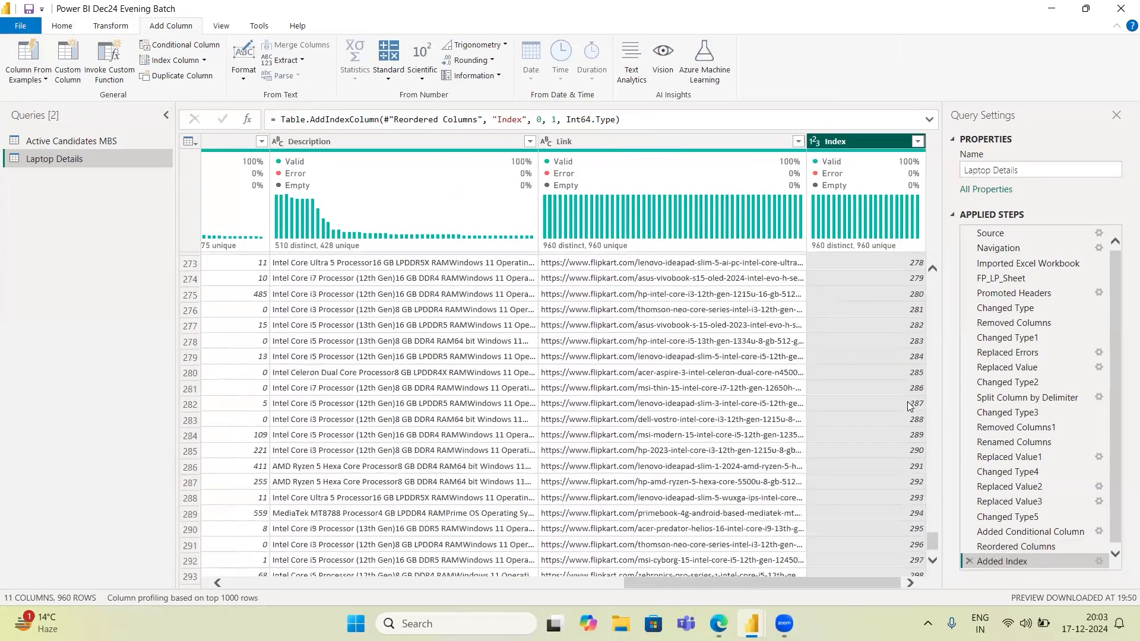
pyautogui.scroll(-20, 908, 406)
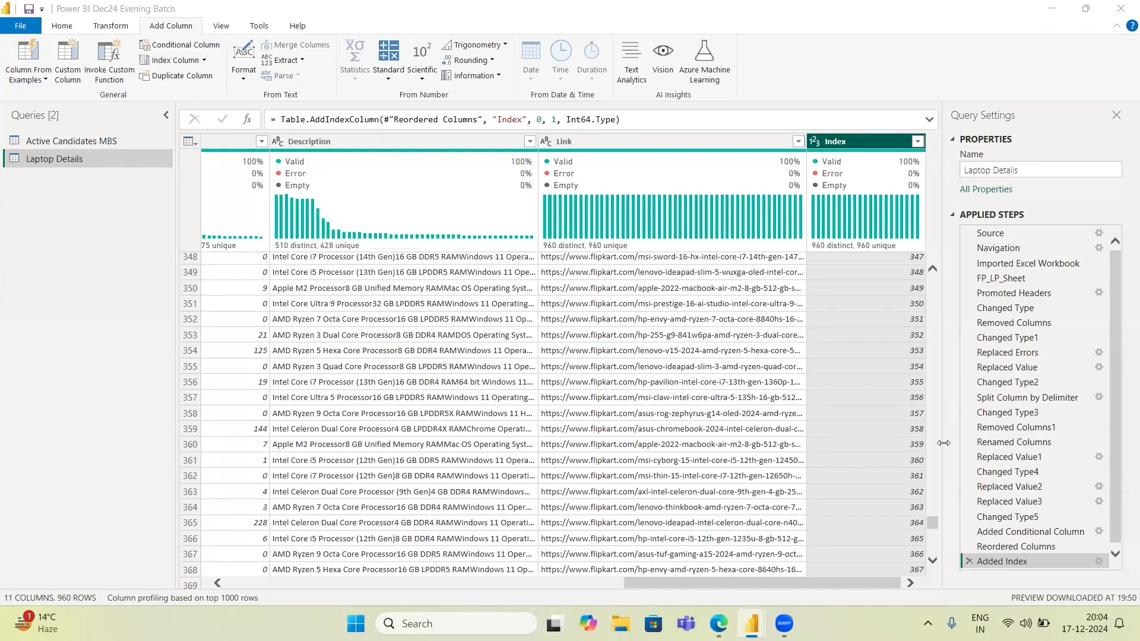
# Step: Delete the Added Index step from the Laptop Details query
pyautogui.click(969, 561)
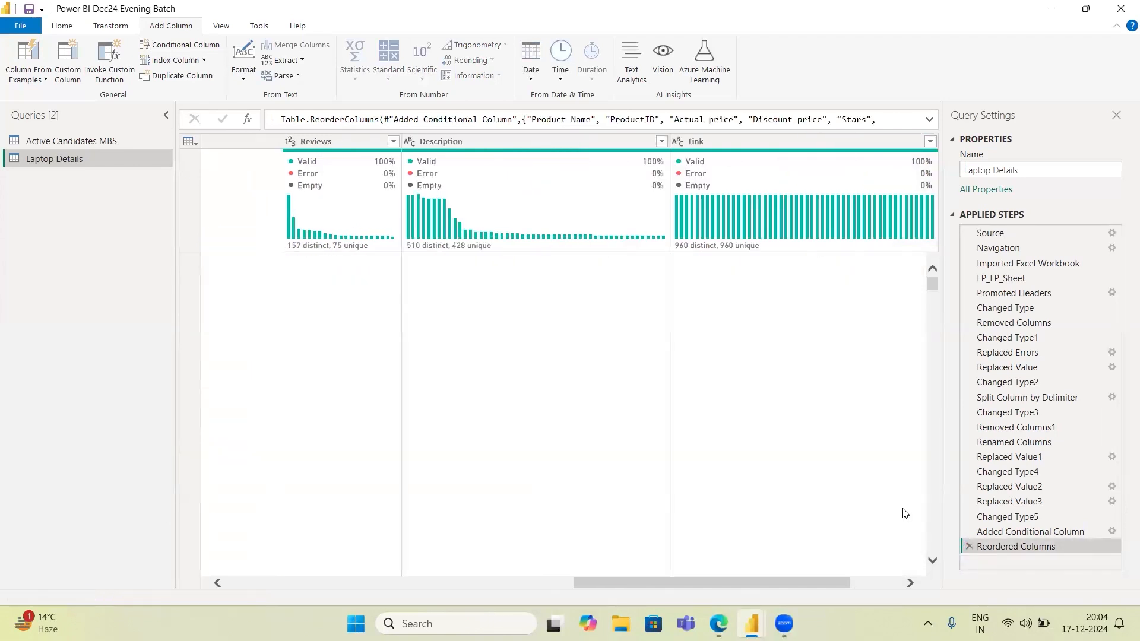
pyautogui.moveTo(814, 584); pyautogui.dragTo(332, 587)
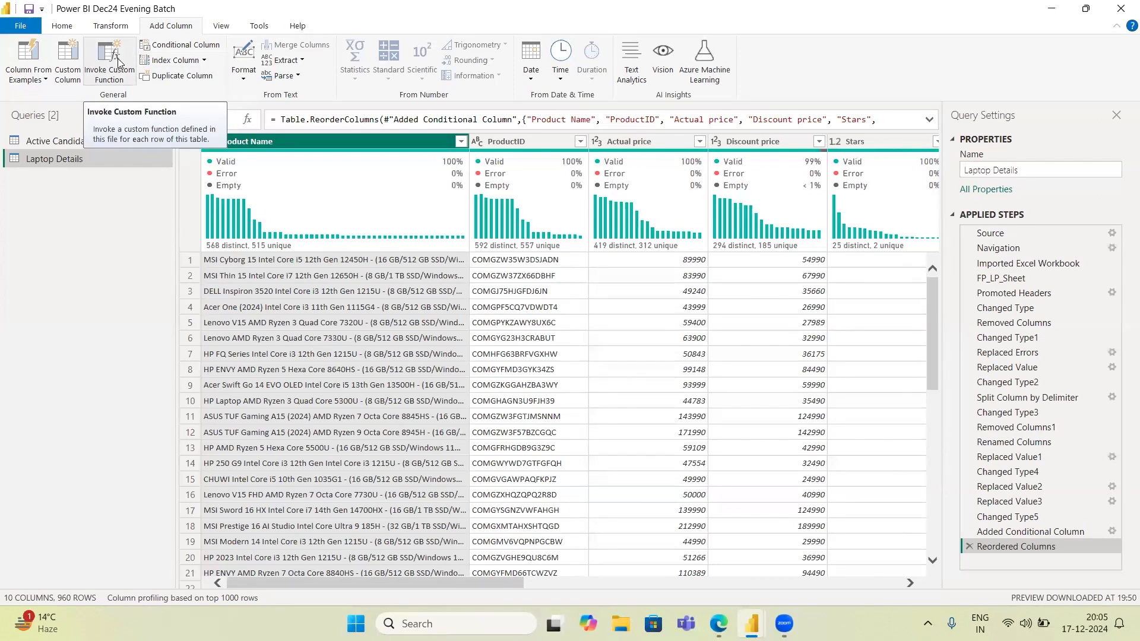
pyautogui.click(69, 73)
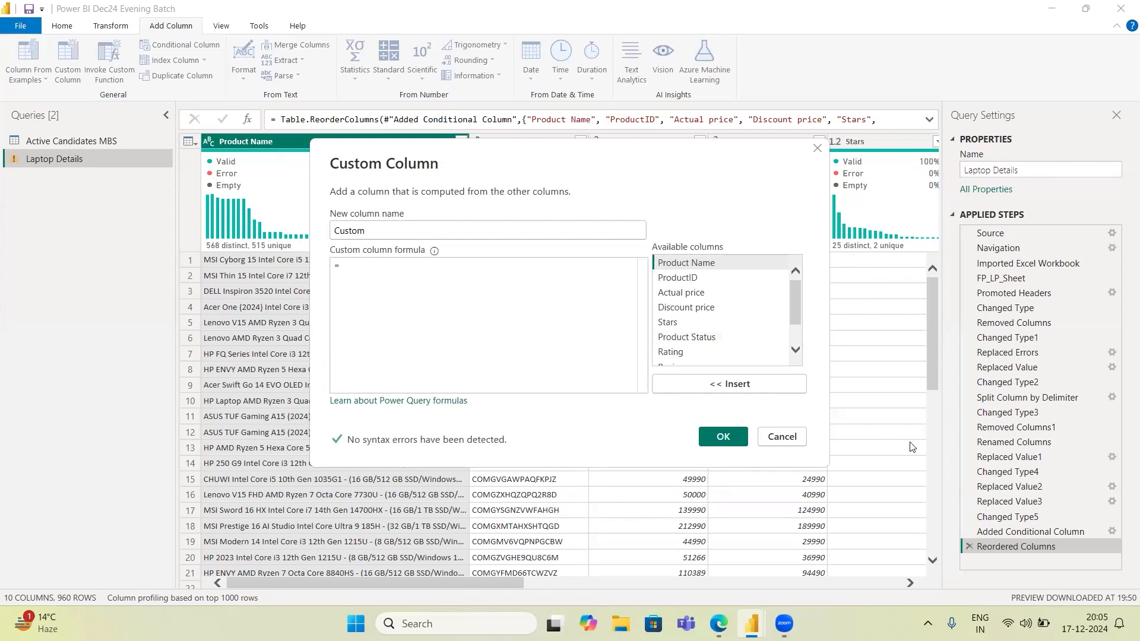
pyautogui.click(779, 438)
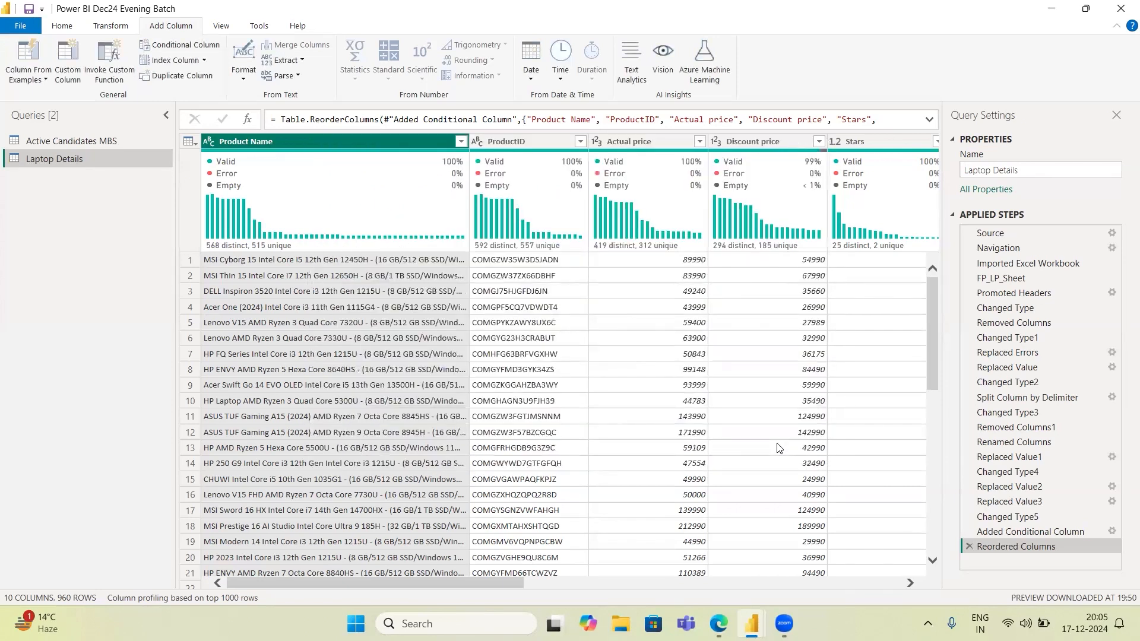
# Step: Start a new custom column in the Laptop Details query and name it "Custom column"
pyautogui.moveTo(472, 585); pyautogui.dragTo(711, 588)
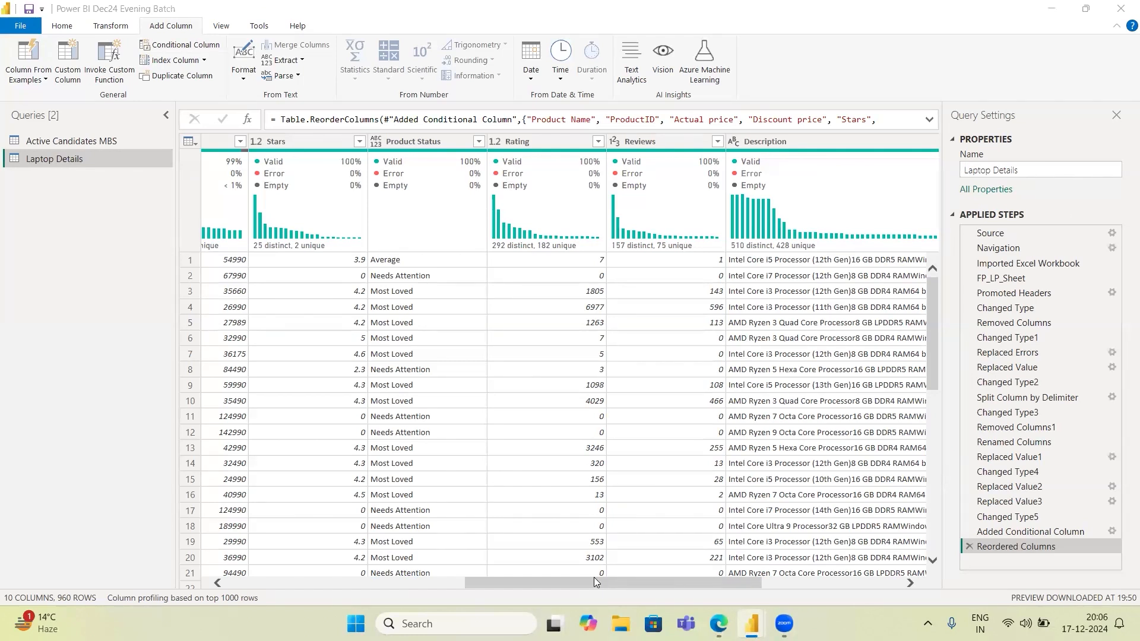
pyautogui.click(72, 56)
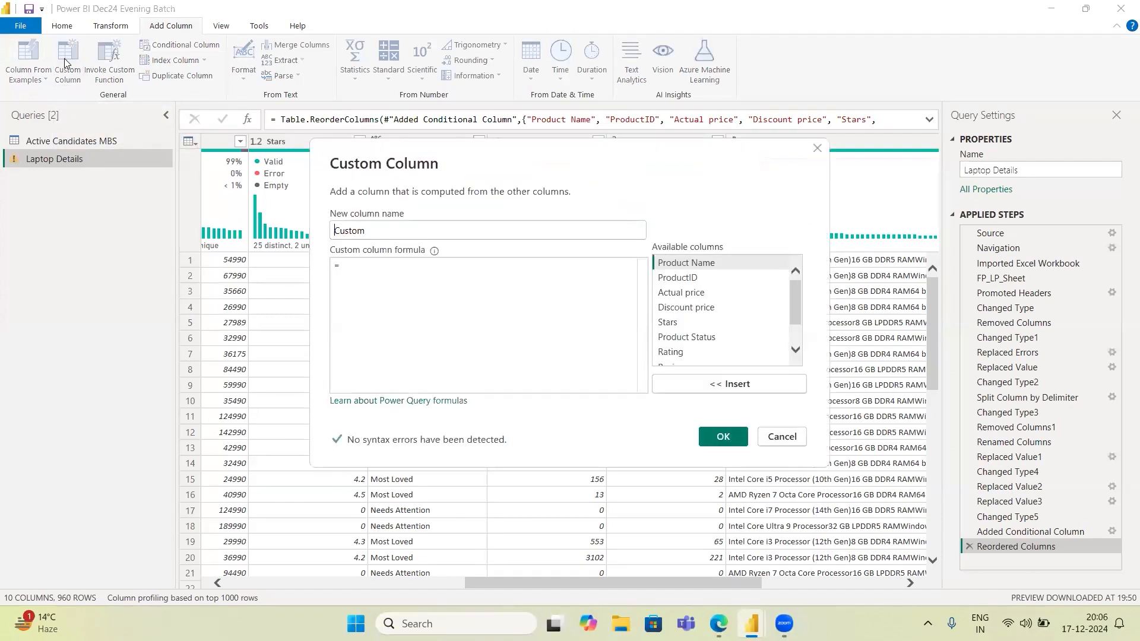
pyautogui.moveTo(391, 234); pyautogui.dragTo(307, 237)
pyautogui.press('BackSpace')
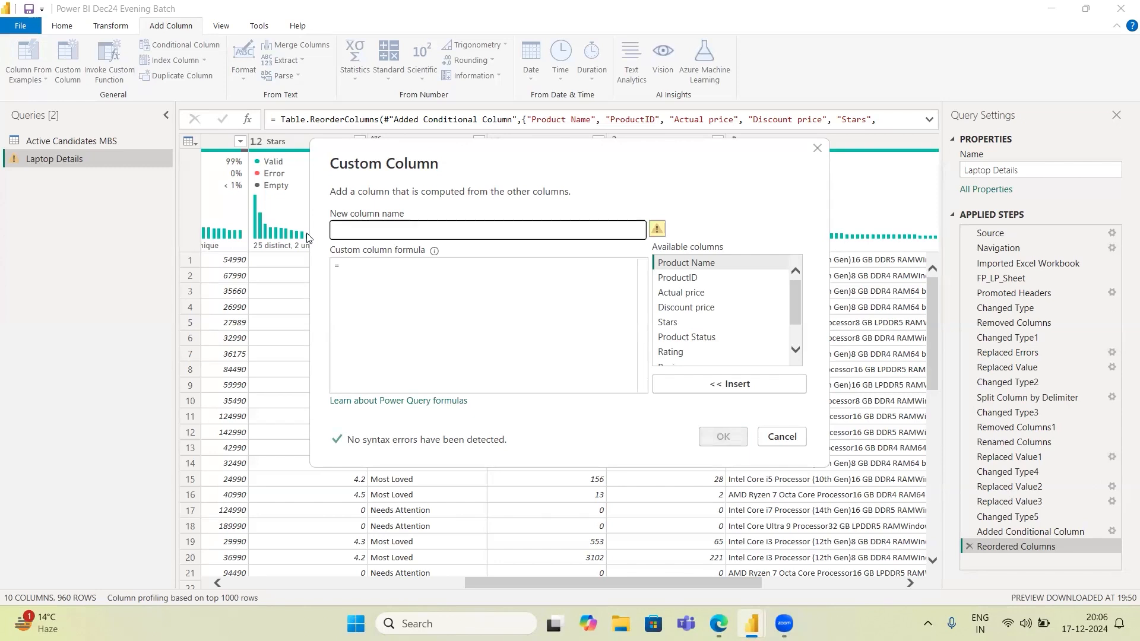
pyautogui.write('Cus')
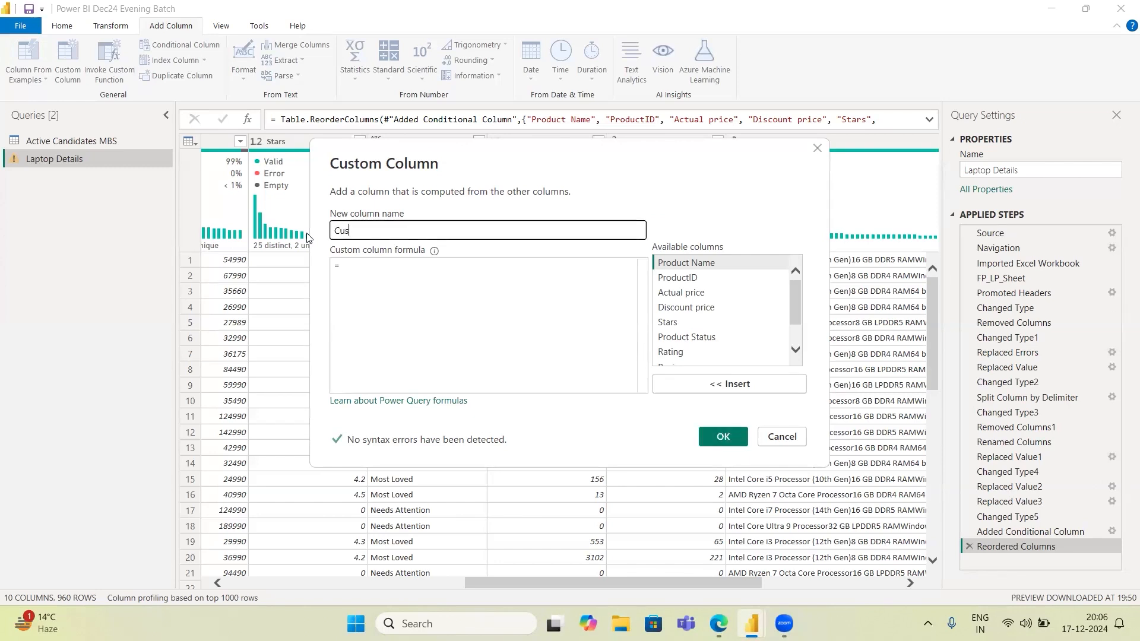
pyautogui.write('tom column')
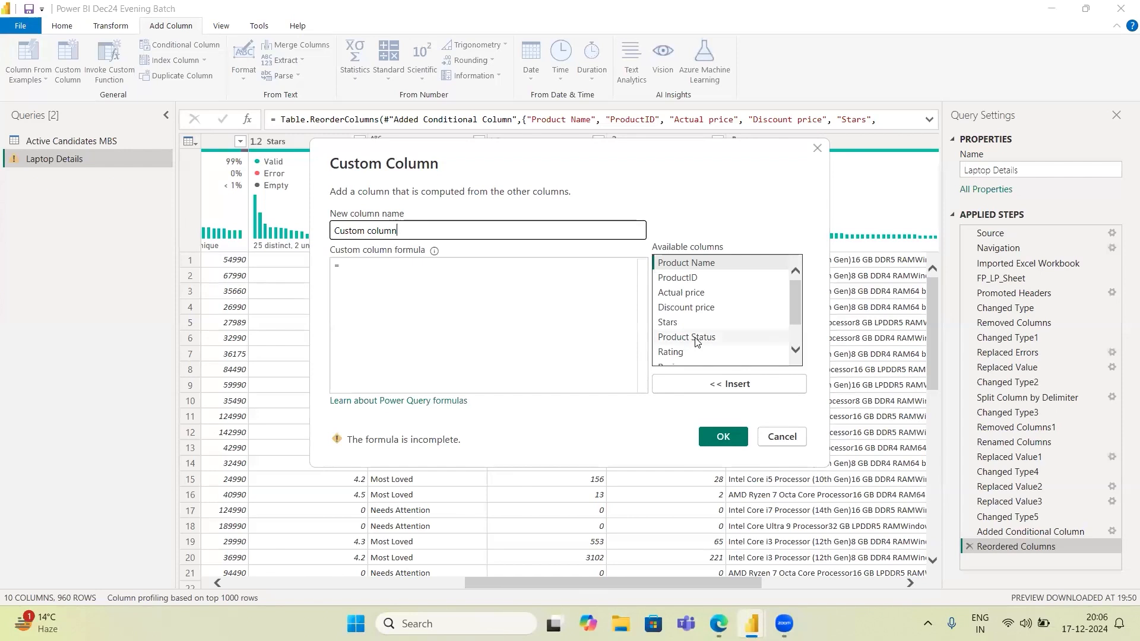
# Step: Set the custom column formula to [Rating] & [Reviews] and add the column to the query
pyautogui.scroll(-2, 679, 342)
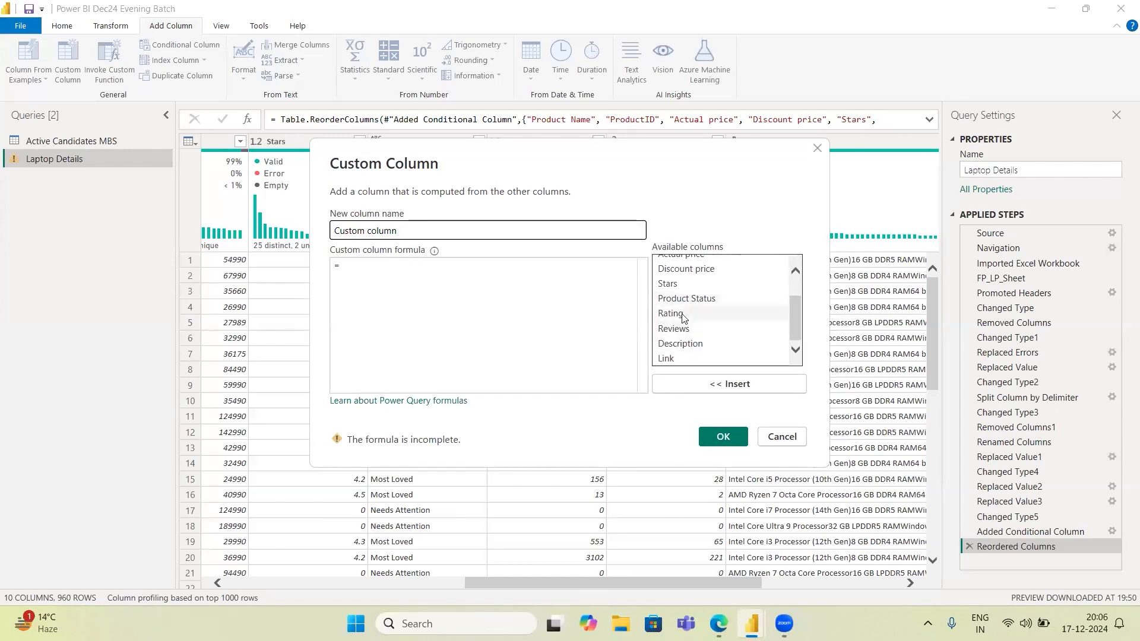
pyautogui.click(683, 315)
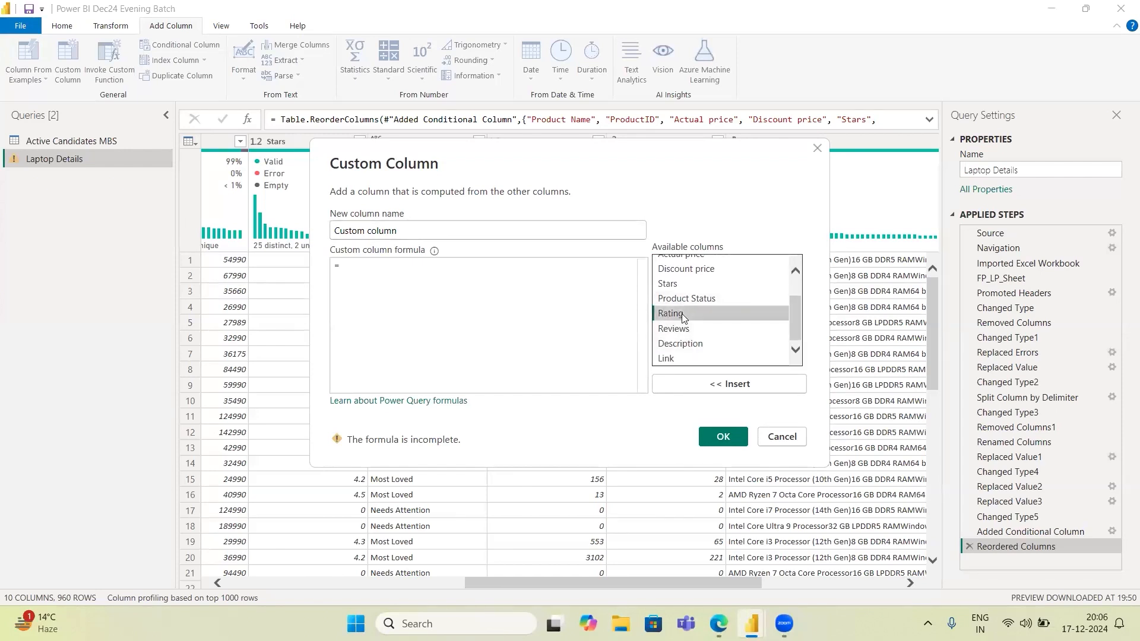
pyautogui.click(699, 385)
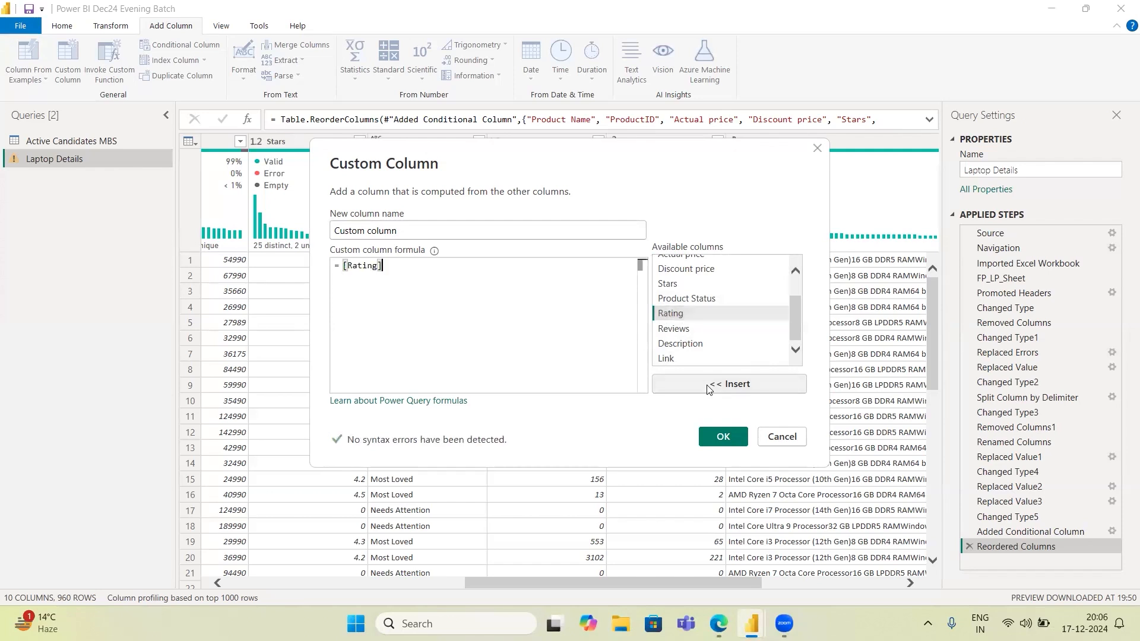
pyautogui.write('&')
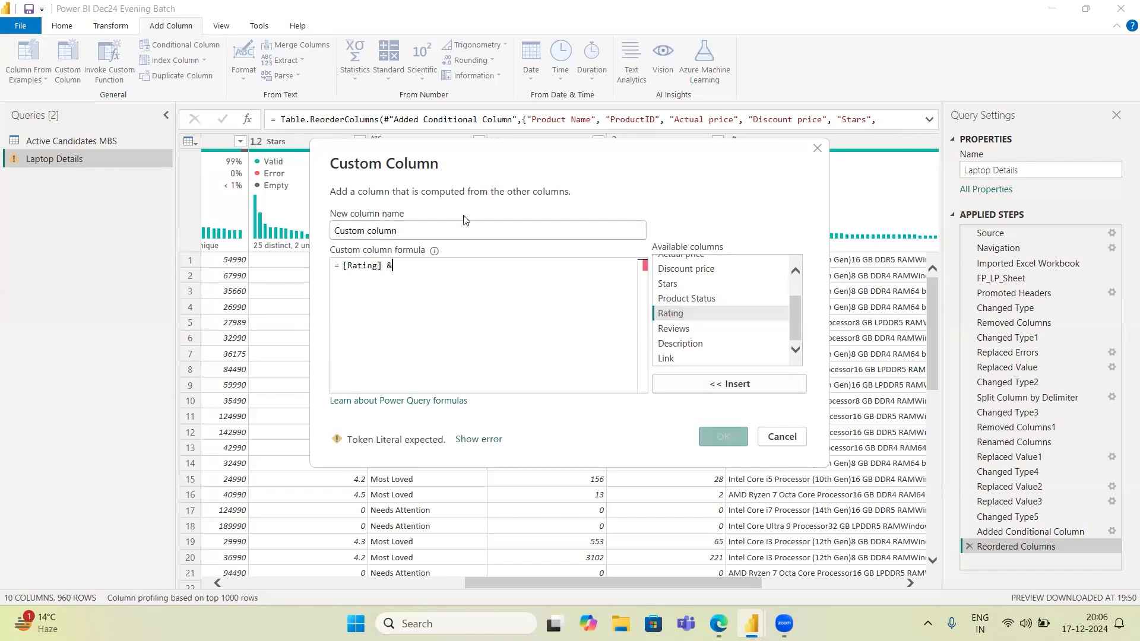
pyautogui.click(676, 328)
pyautogui.click(711, 387)
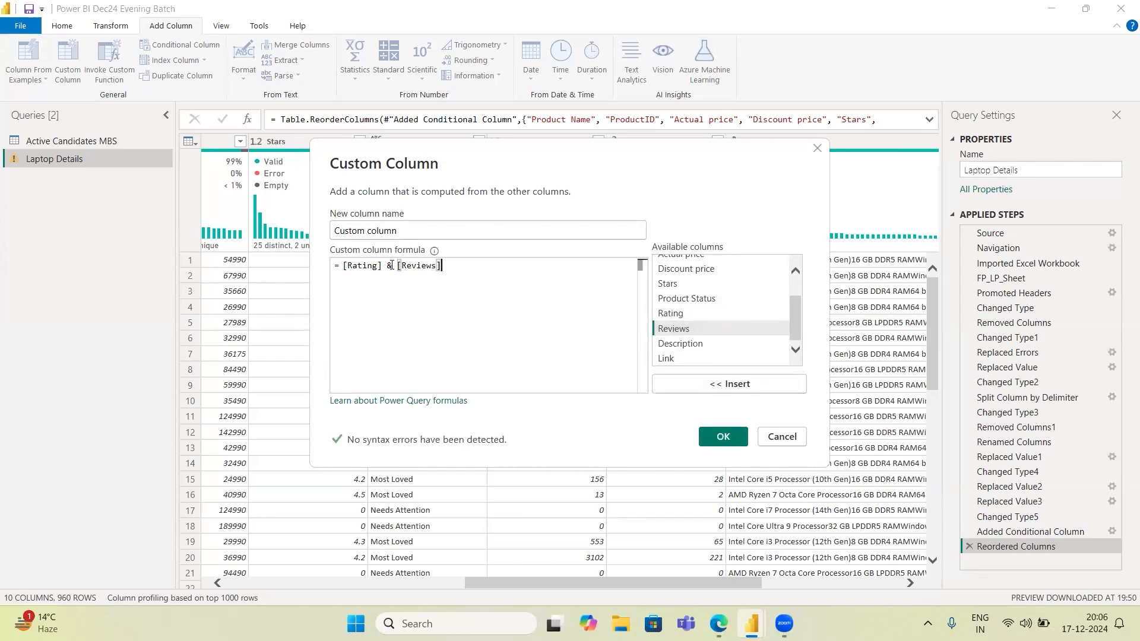
pyautogui.moveTo(392, 266); pyautogui.dragTo(387, 265)
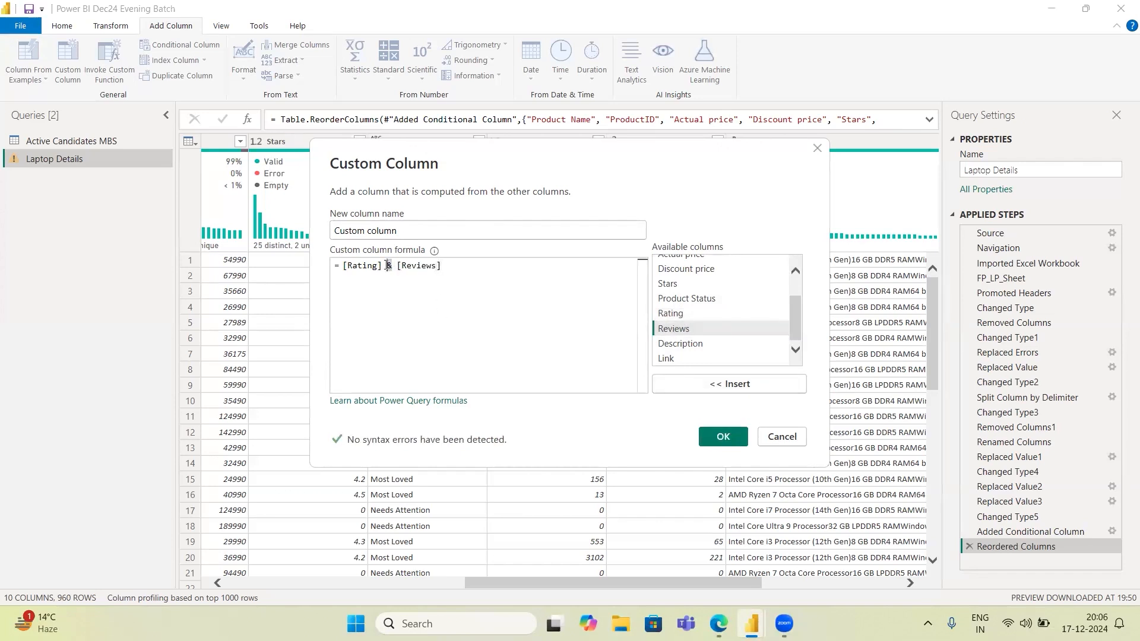
pyautogui.click(719, 437)
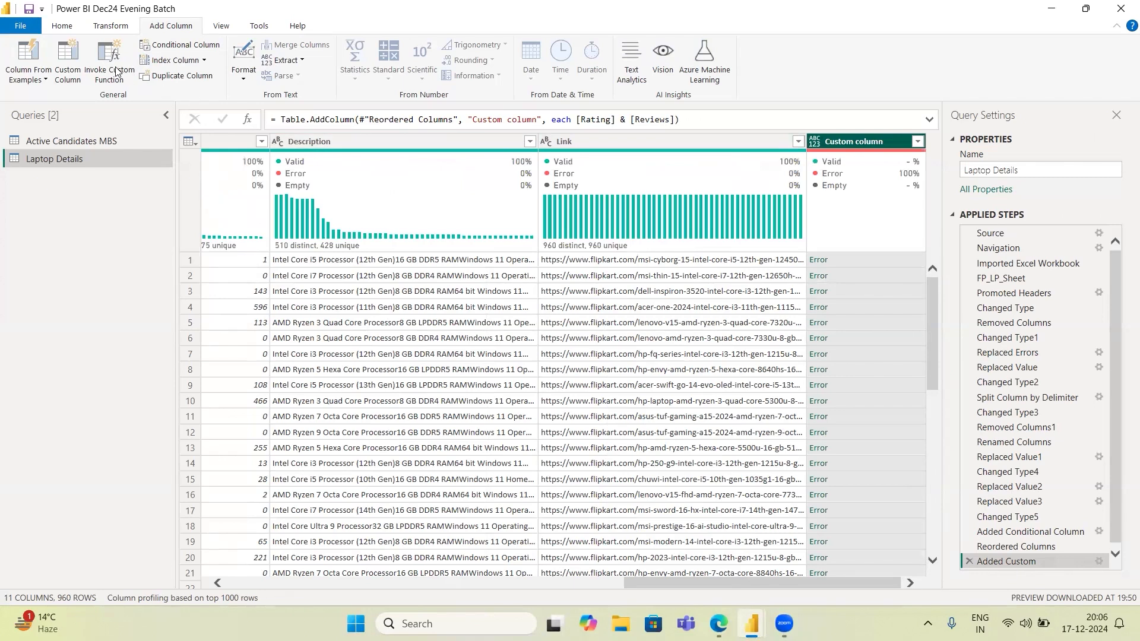
# Step: Reopen the Added Custom step's settings and clear its custom column formula
pyautogui.click(62, 52)
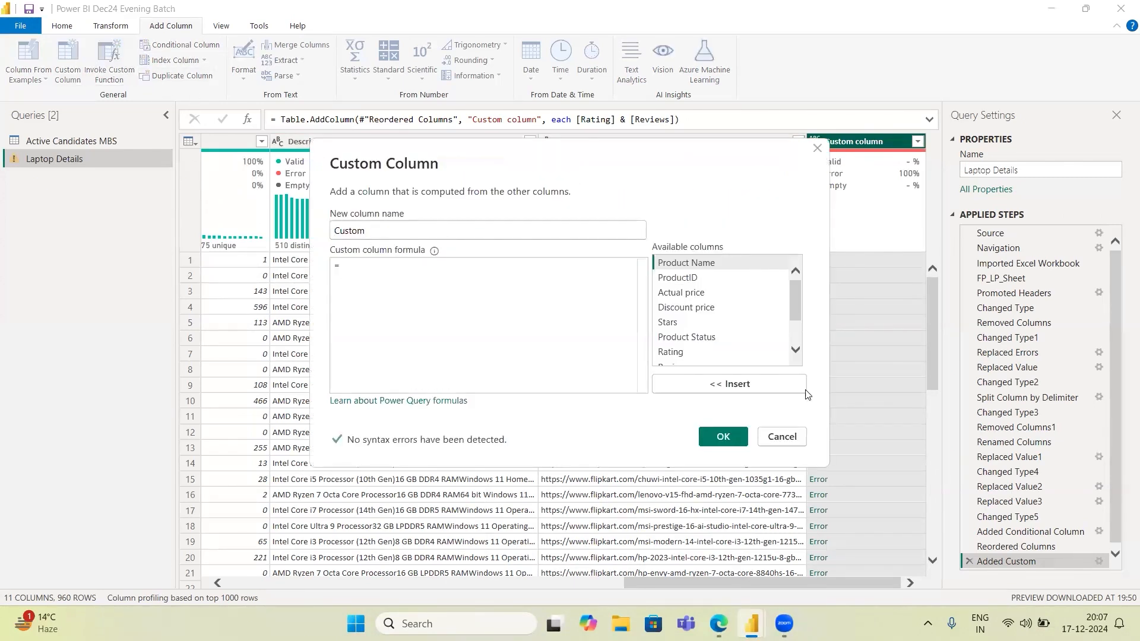
pyautogui.click(771, 439)
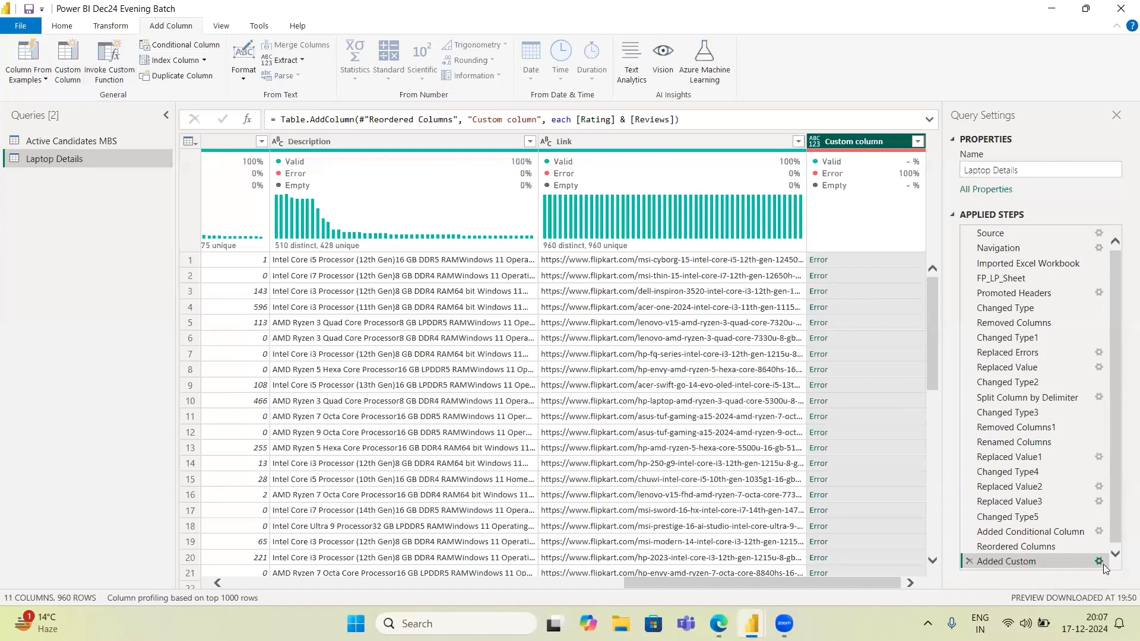
pyautogui.click(1100, 562)
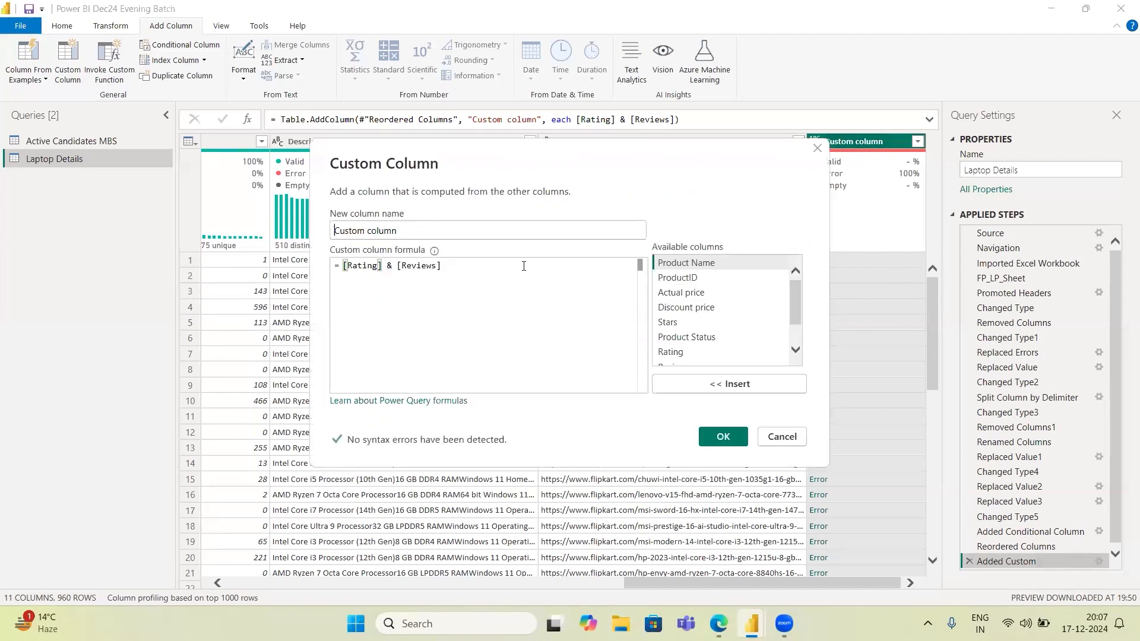
pyautogui.click(394, 274)
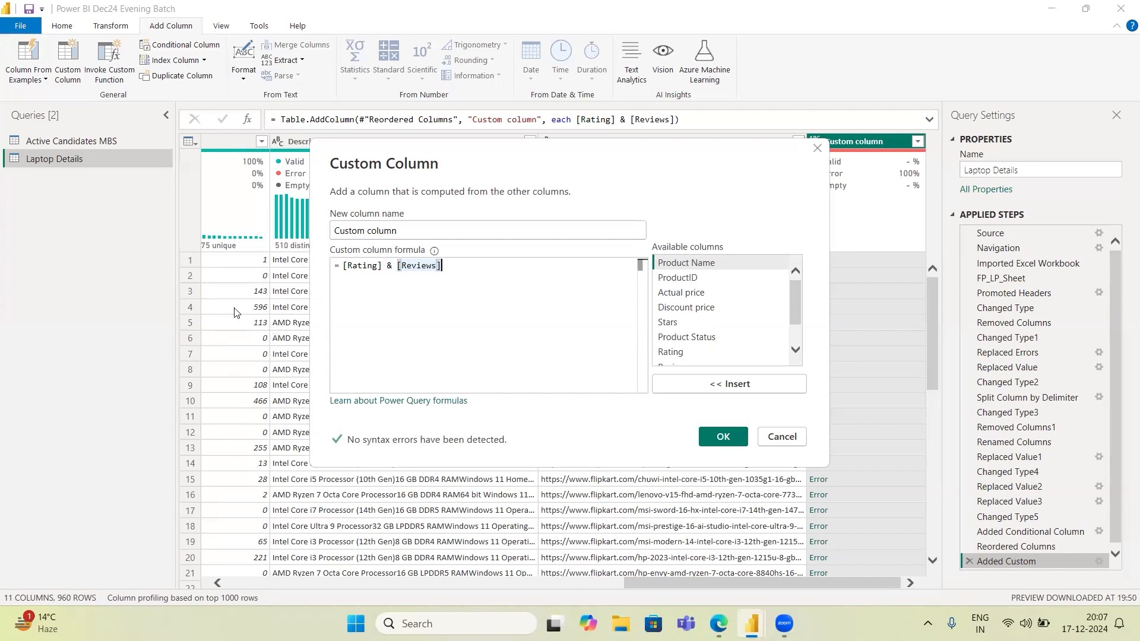
pyautogui.click(393, 266)
pyautogui.moveTo(448, 266); pyautogui.dragTo(334, 264)
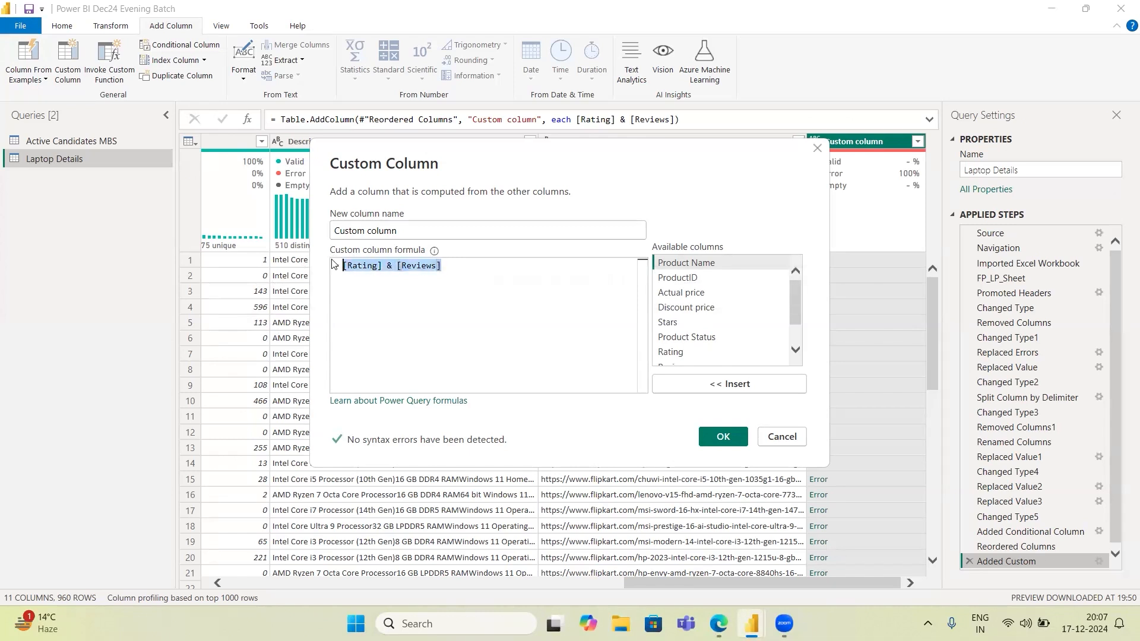
pyautogui.press('BackSpace')
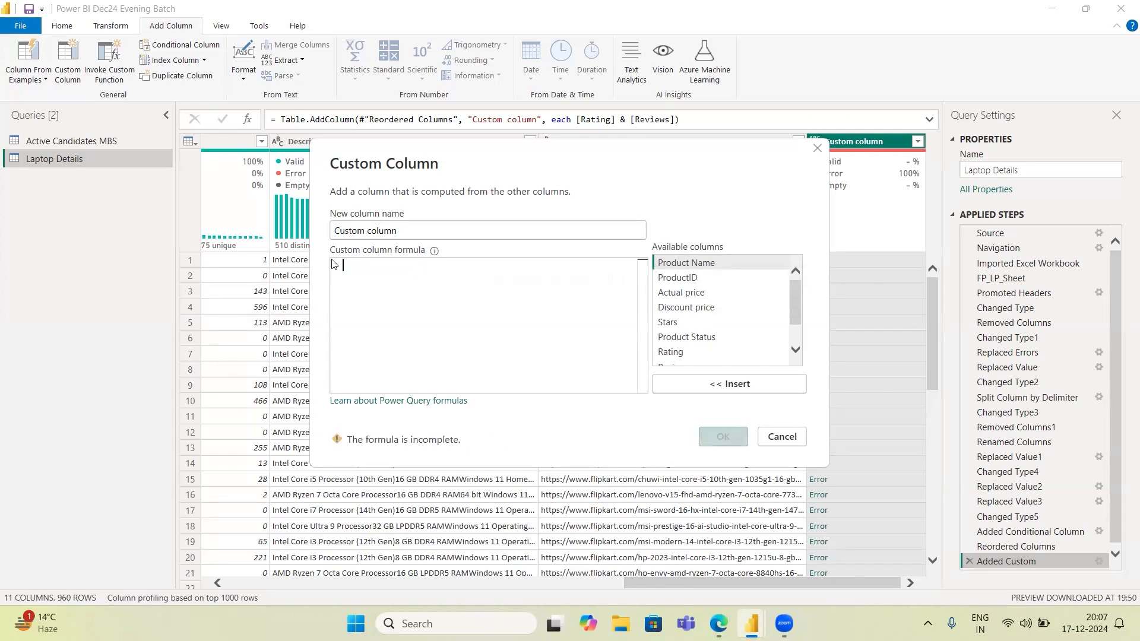
# Step: Set the custom column formula to [ProductID]&[Product Status] and apply it
pyautogui.click(681, 279)
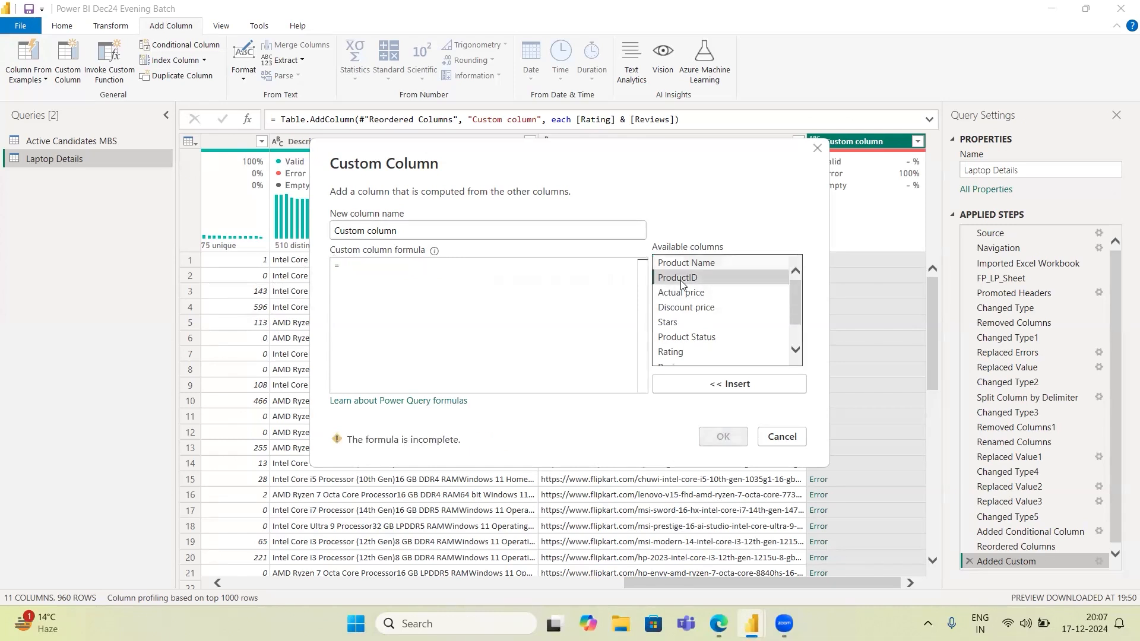
pyautogui.click(712, 385)
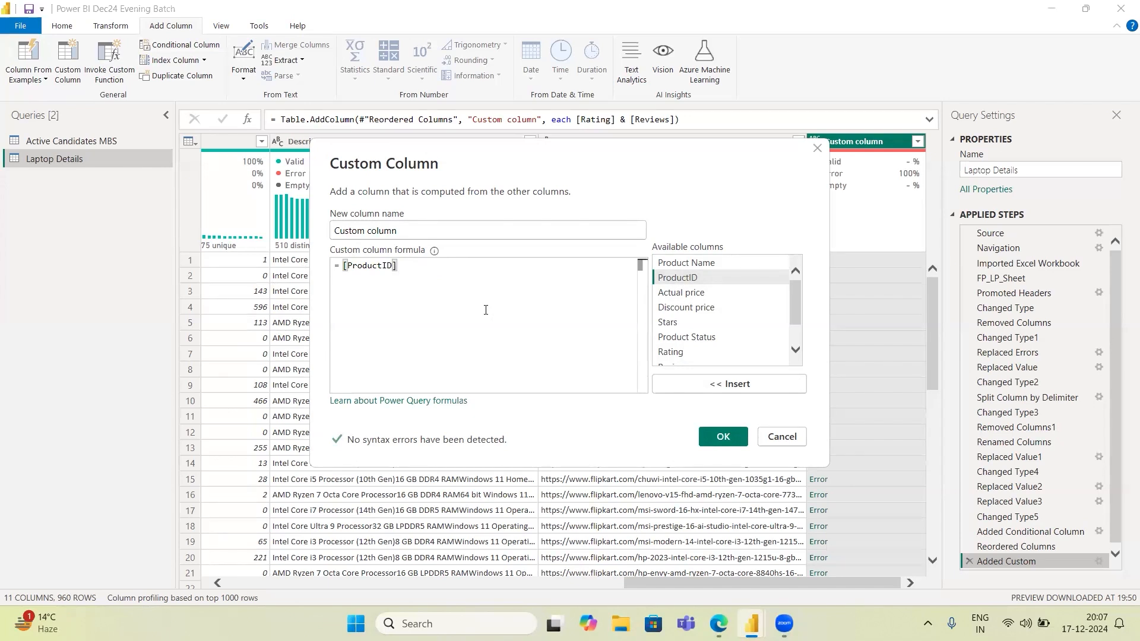
pyautogui.write('&')
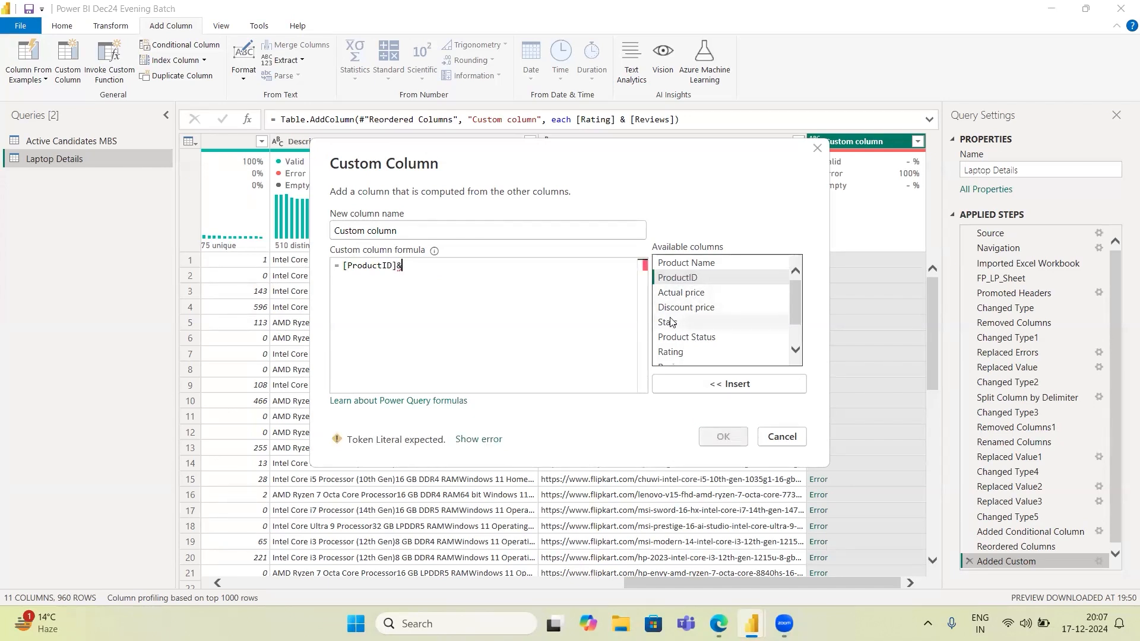
pyautogui.click(687, 337)
pyautogui.click(707, 383)
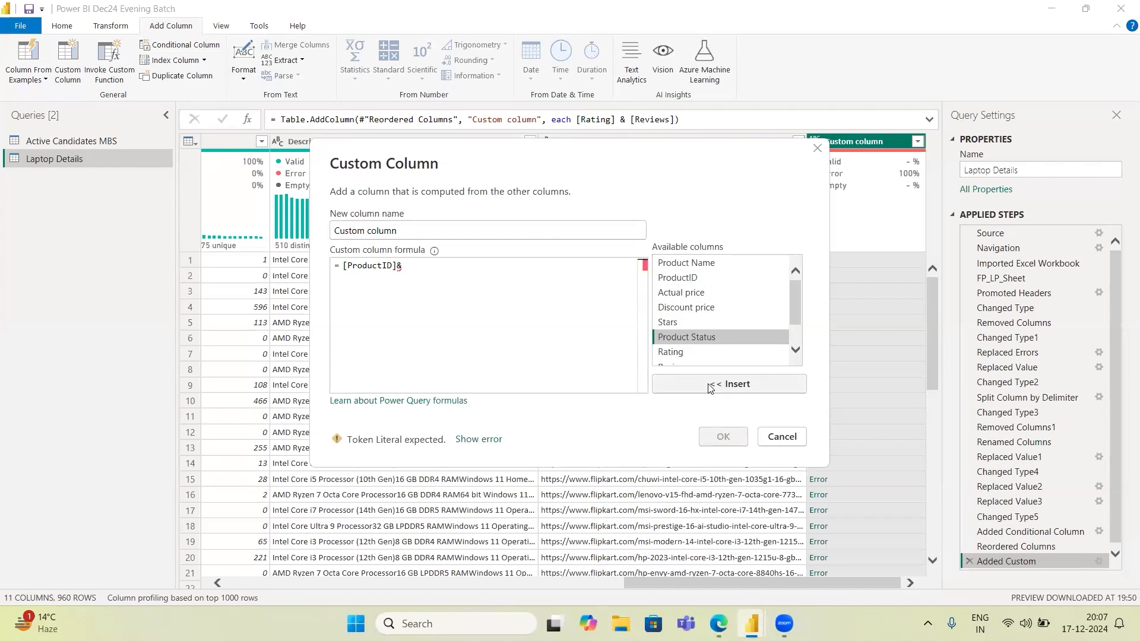
pyautogui.click(710, 429)
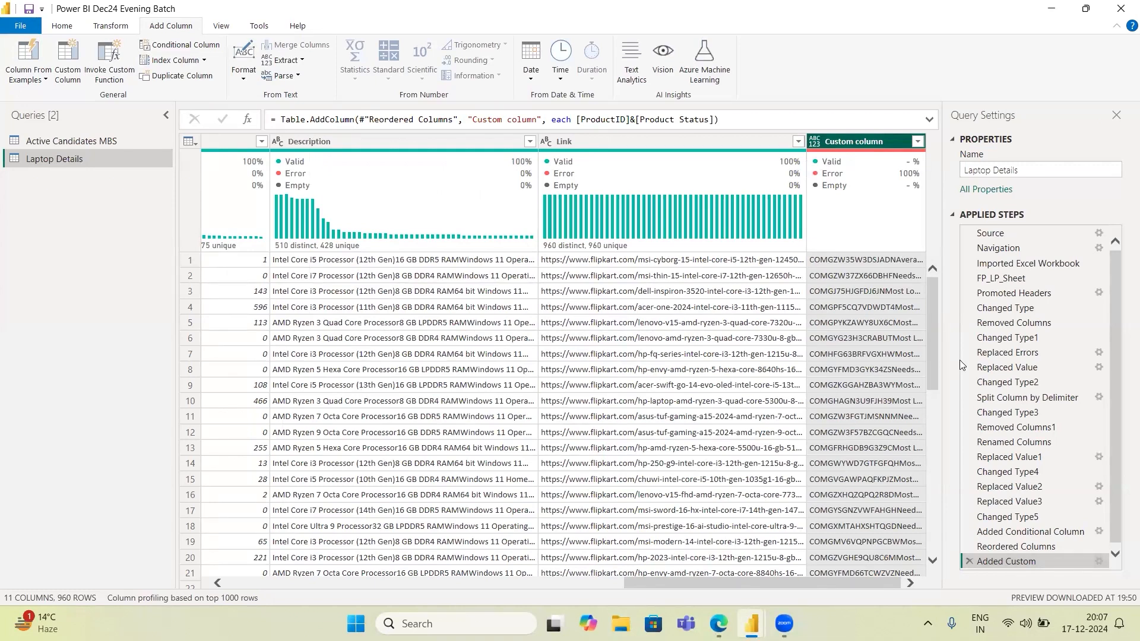
# Step: Insert the separator " @ " between ProductID and Product Status in the Added Custom formula, and examine the combined values down the rows
pyautogui.click(63, 59)
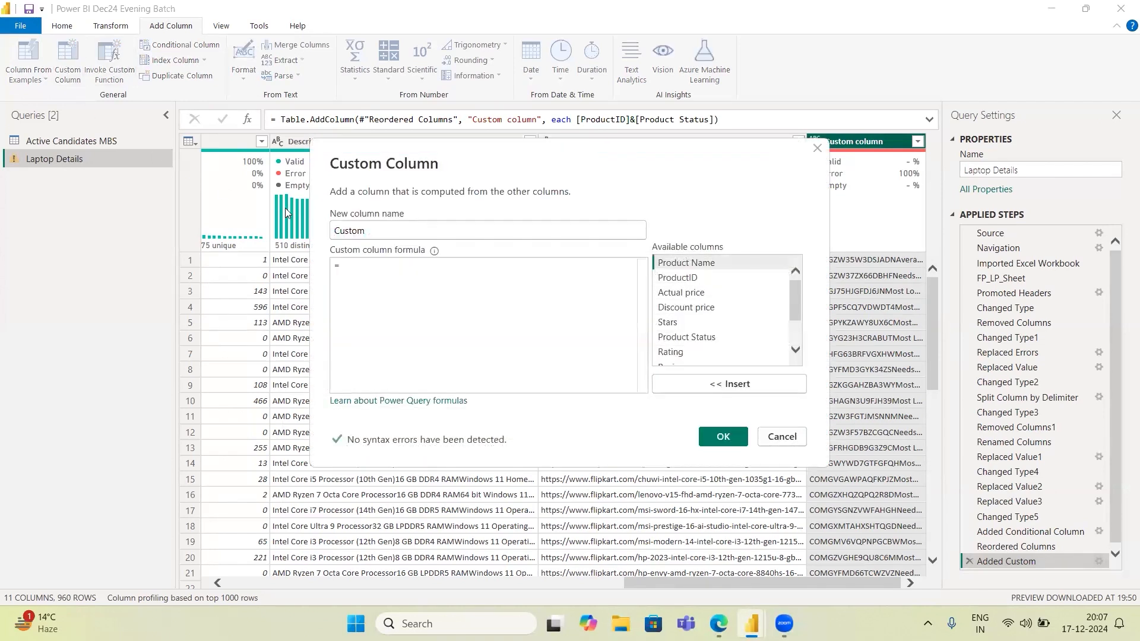
pyautogui.click(781, 437)
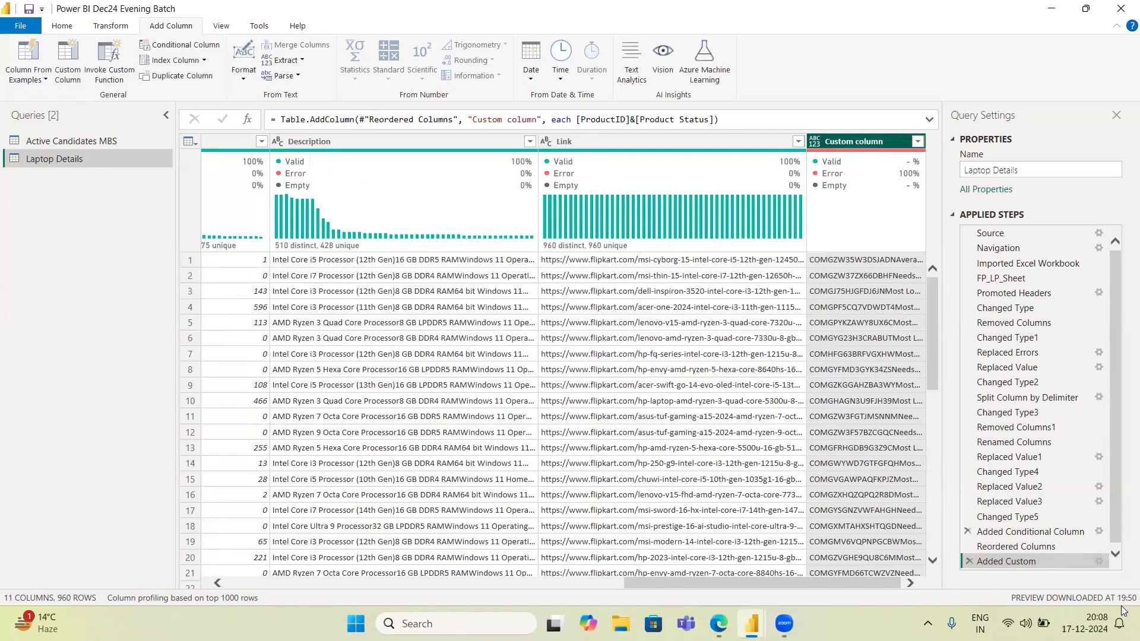
pyautogui.click(1099, 560)
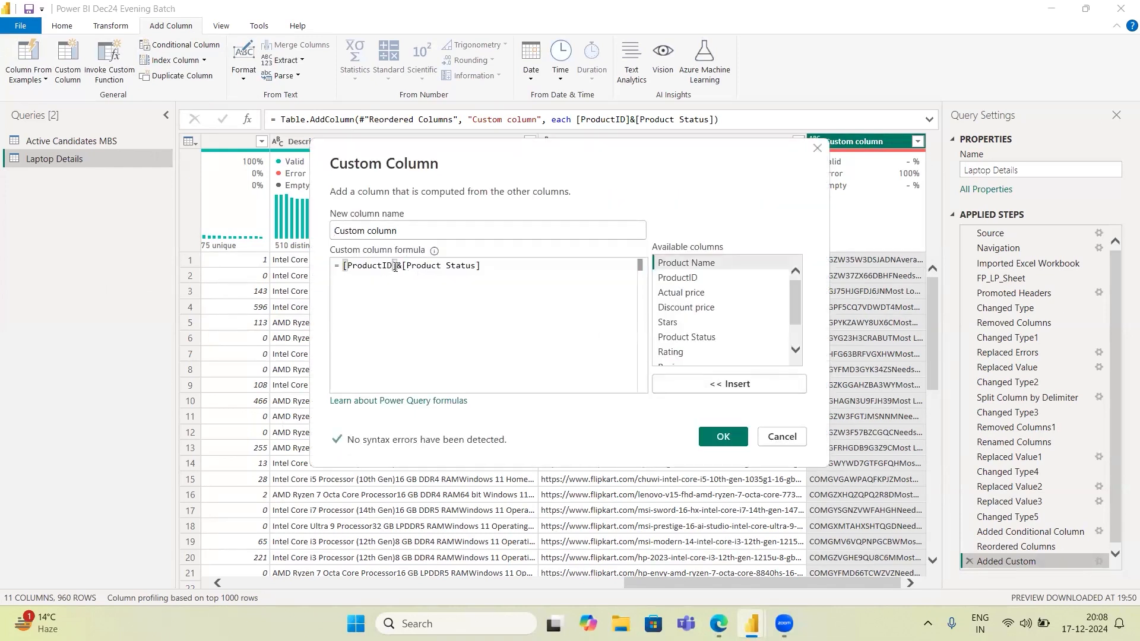
pyautogui.click(402, 266)
pyautogui.write('& ')
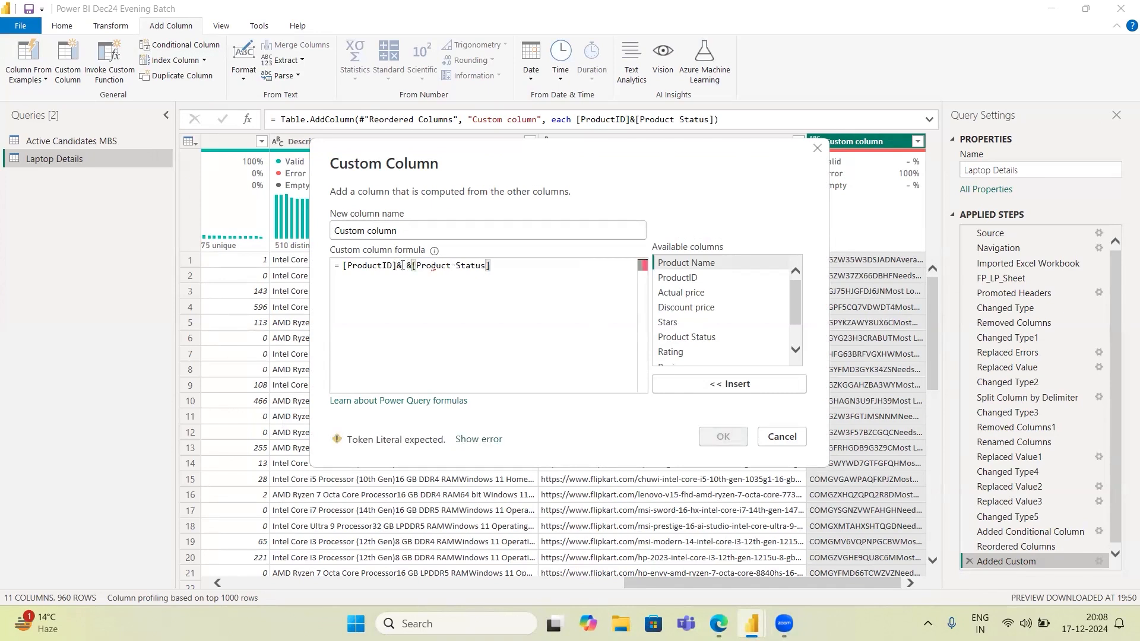
pyautogui.write('"')
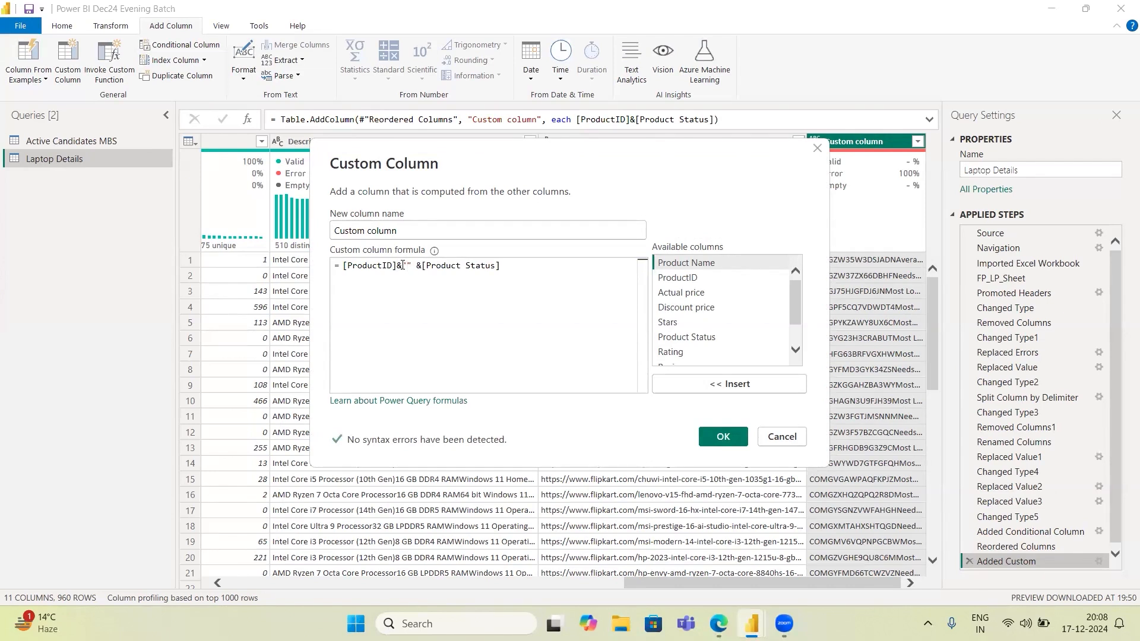
pyautogui.write('@')
pyautogui.click(722, 437)
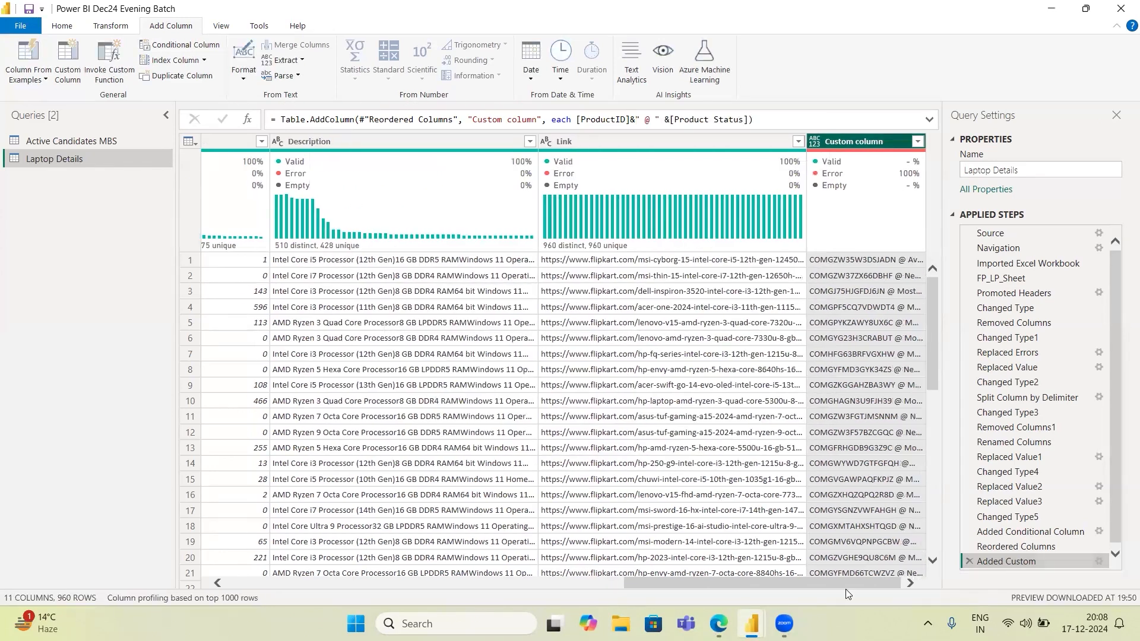
pyautogui.moveTo(851, 585); pyautogui.dragTo(958, 587)
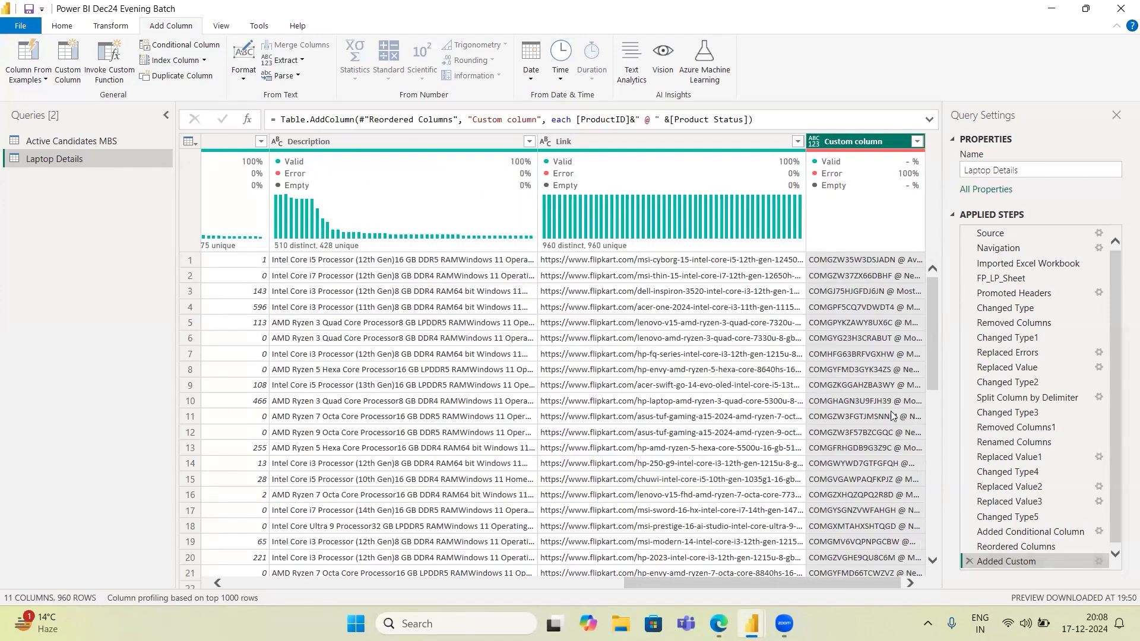
pyautogui.scroll(-2, 892, 436)
pyautogui.scroll(-15, 892, 437)
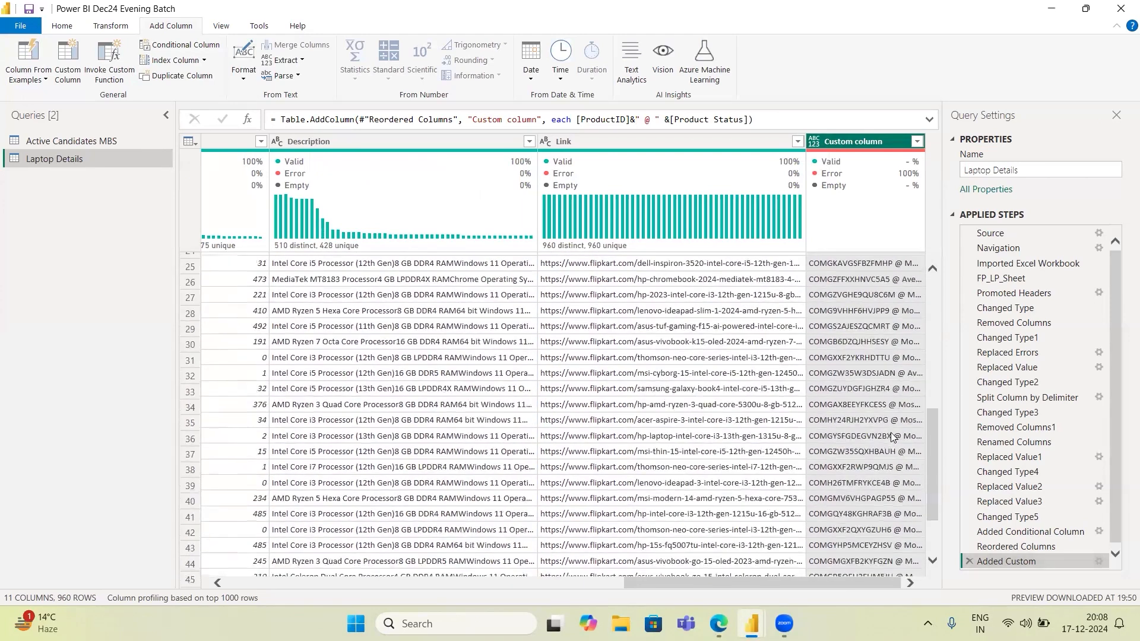
pyautogui.scroll(-18, 890, 436)
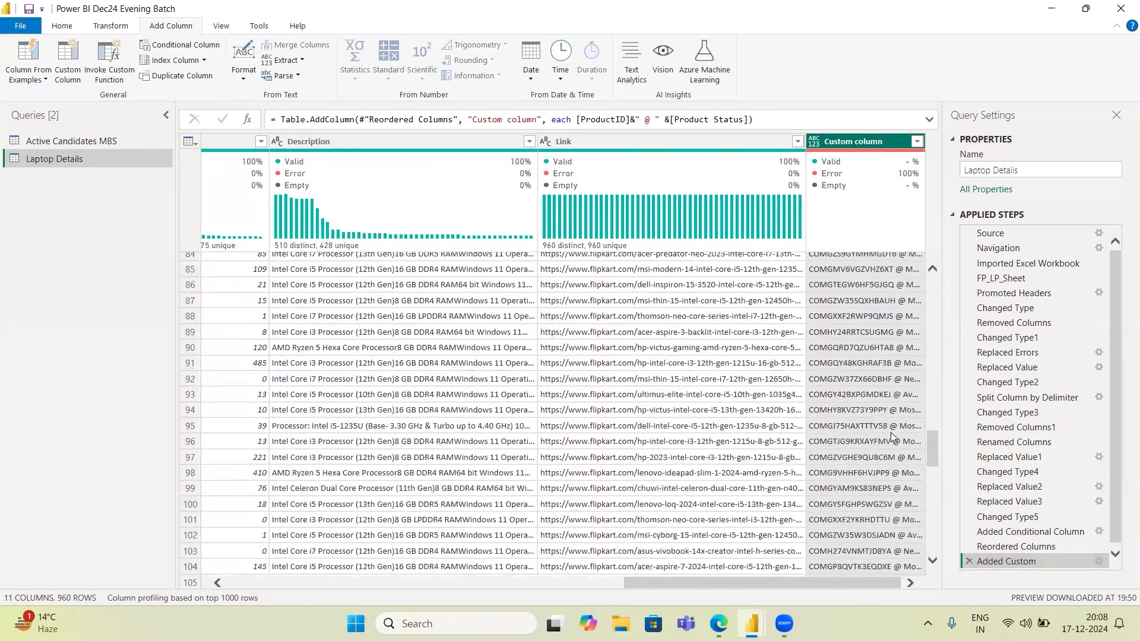
# Step: Review the values of the custom column further down the rows, and return to the first row
pyautogui.scroll(-8, 890, 479)
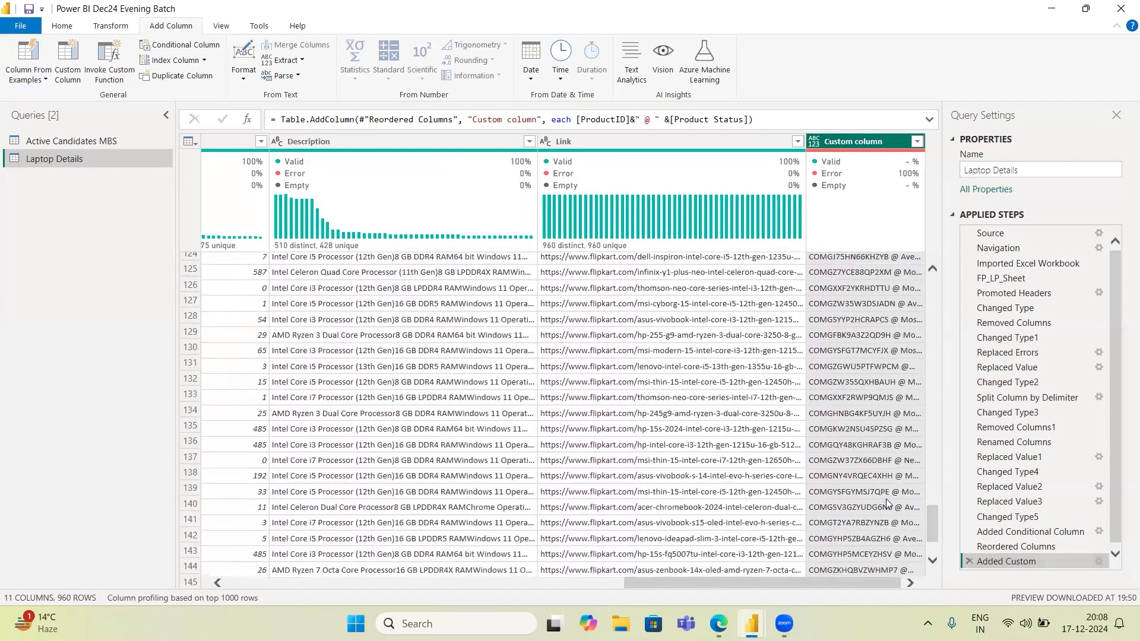
pyautogui.scroll(-15, 886, 504)
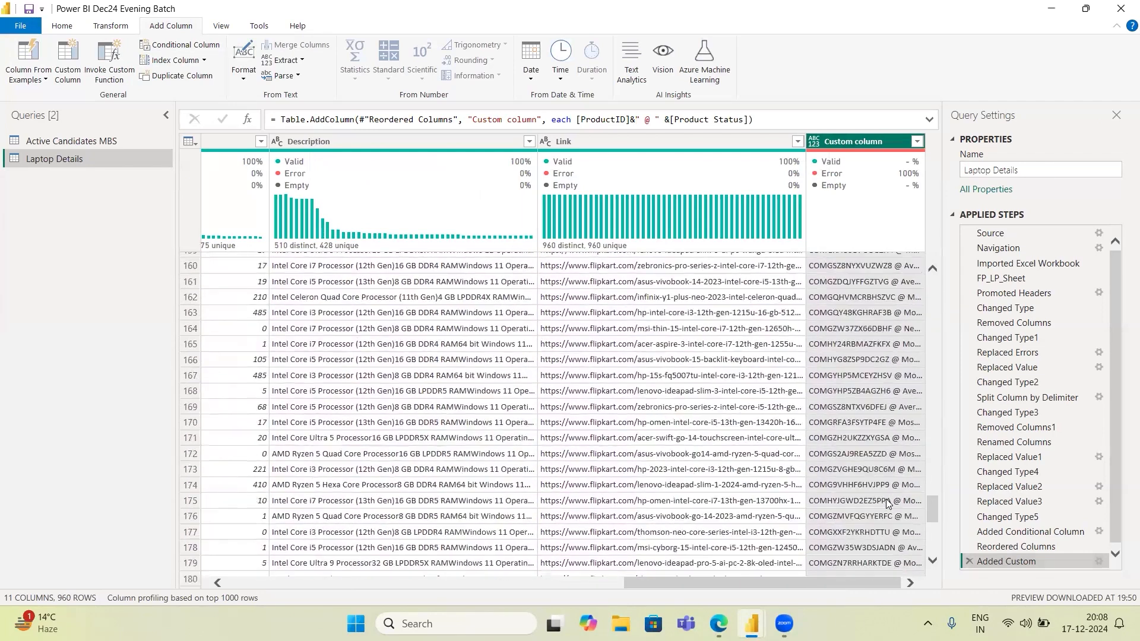
pyautogui.scroll(-5, 886, 503)
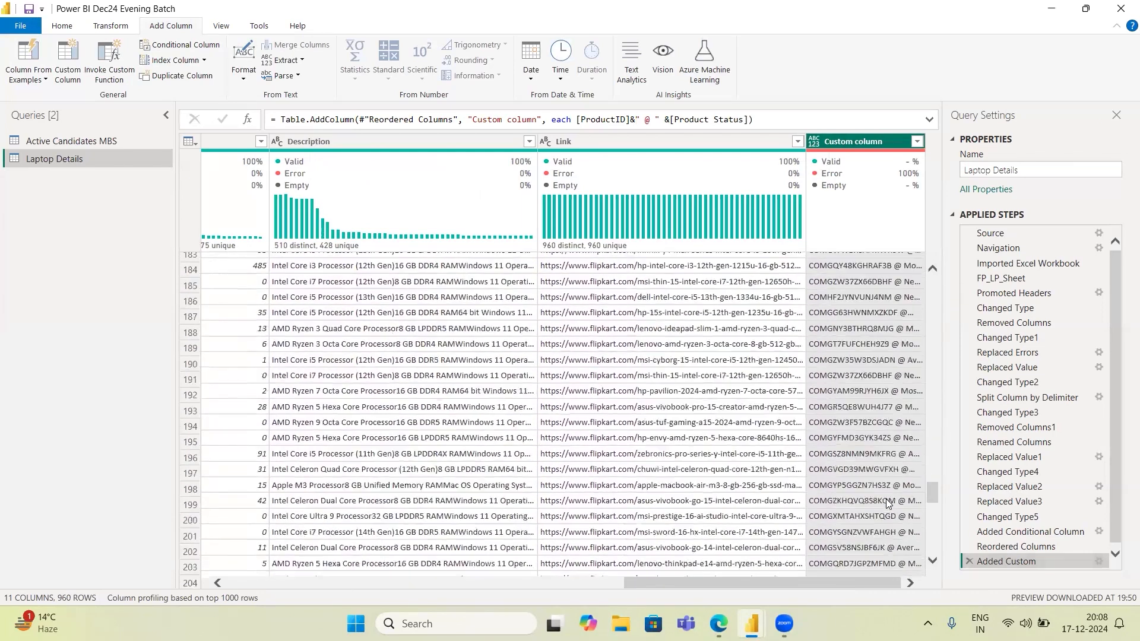
pyautogui.scroll(8, 886, 503)
pyautogui.scroll(20, 886, 503)
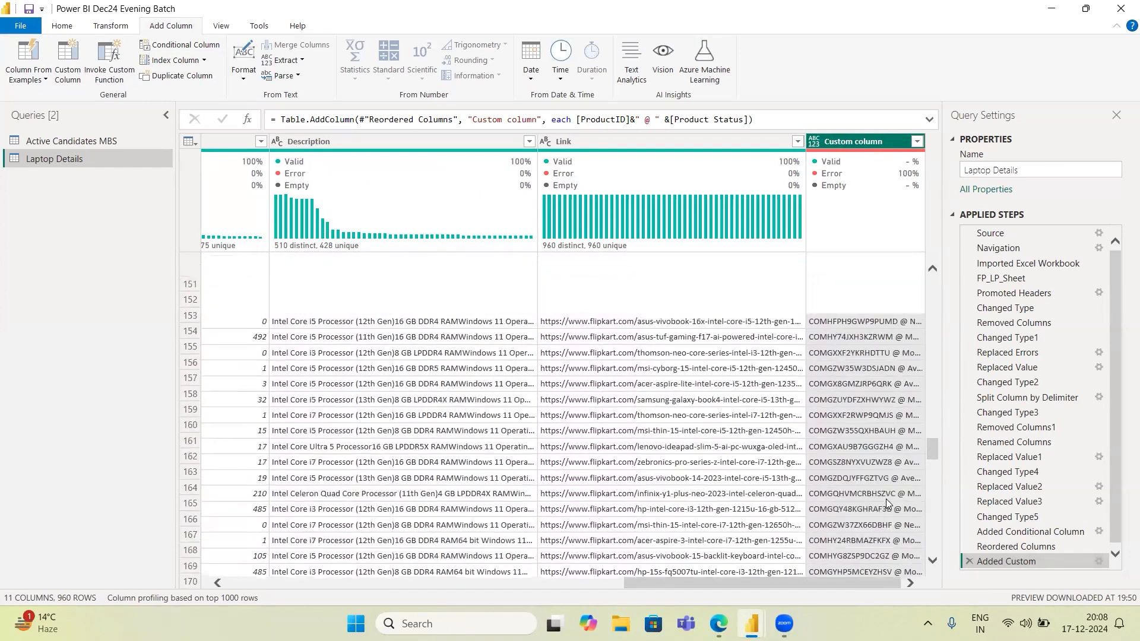
pyautogui.scroll(20, 888, 503)
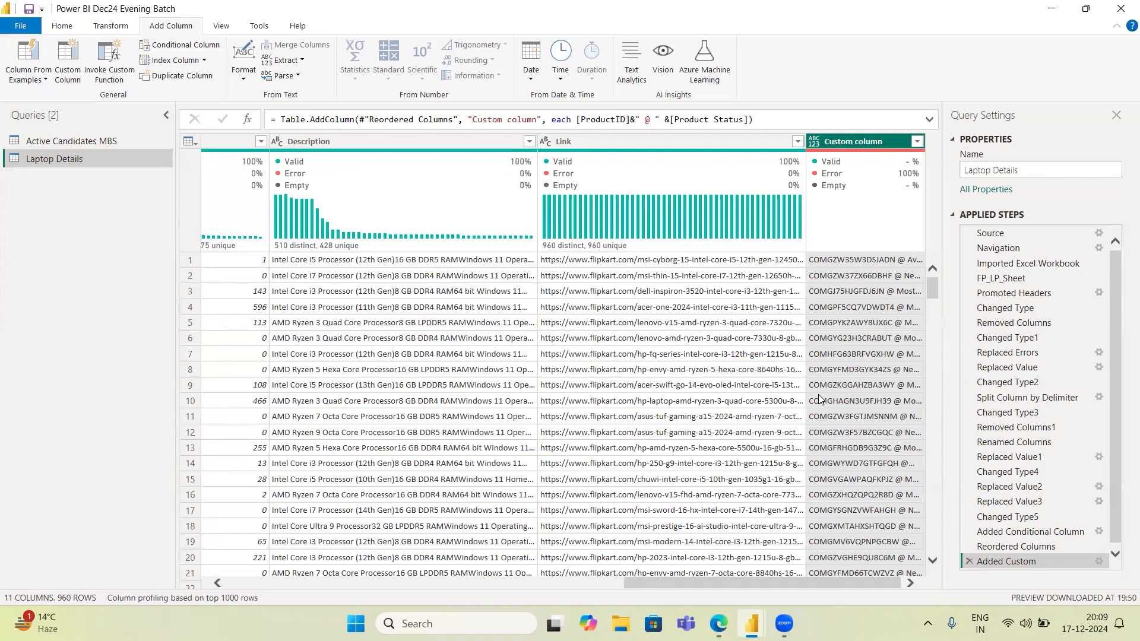
# Step: Try replacing both & operators with || in the Added Custom step's formula
pyautogui.click(1098, 562)
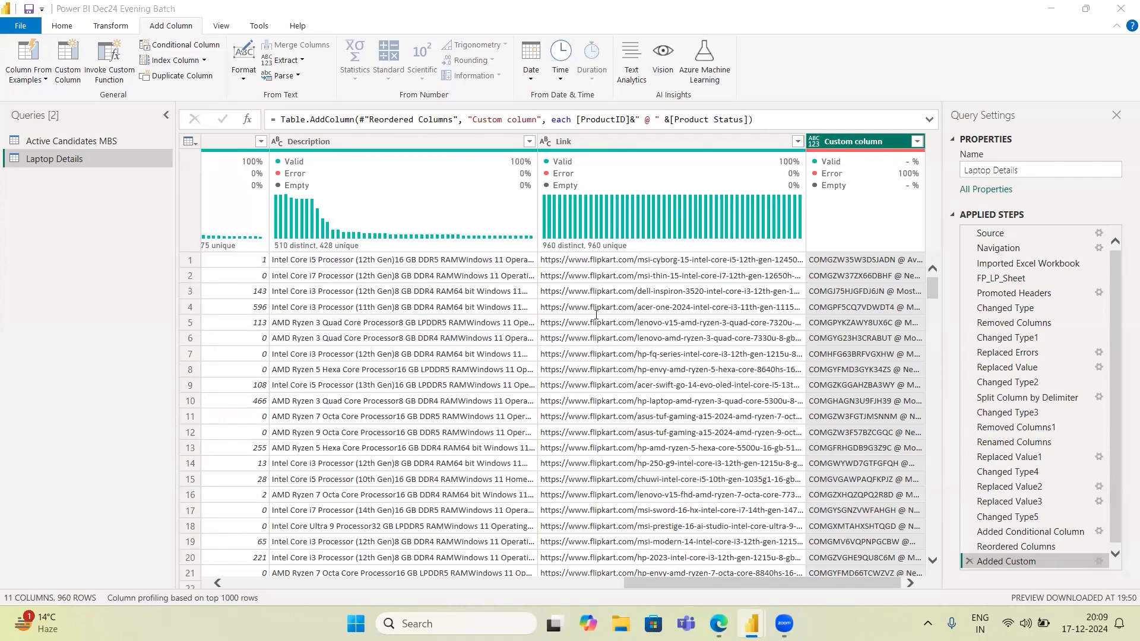
pyautogui.click(402, 265)
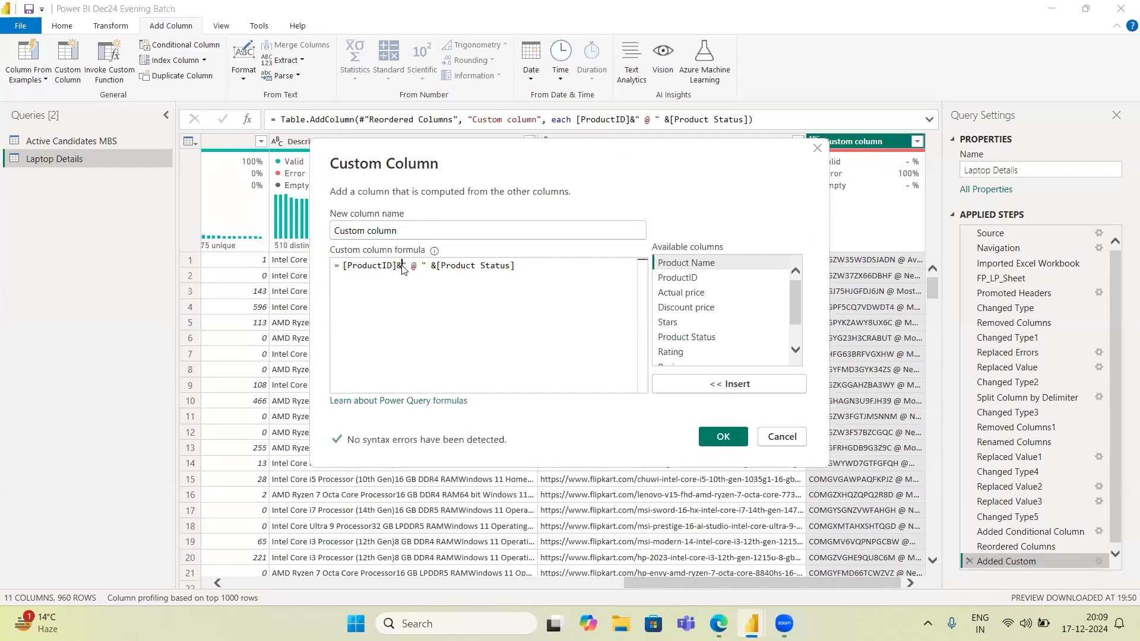
pyautogui.press('BackSpace')
pyautogui.write('||')
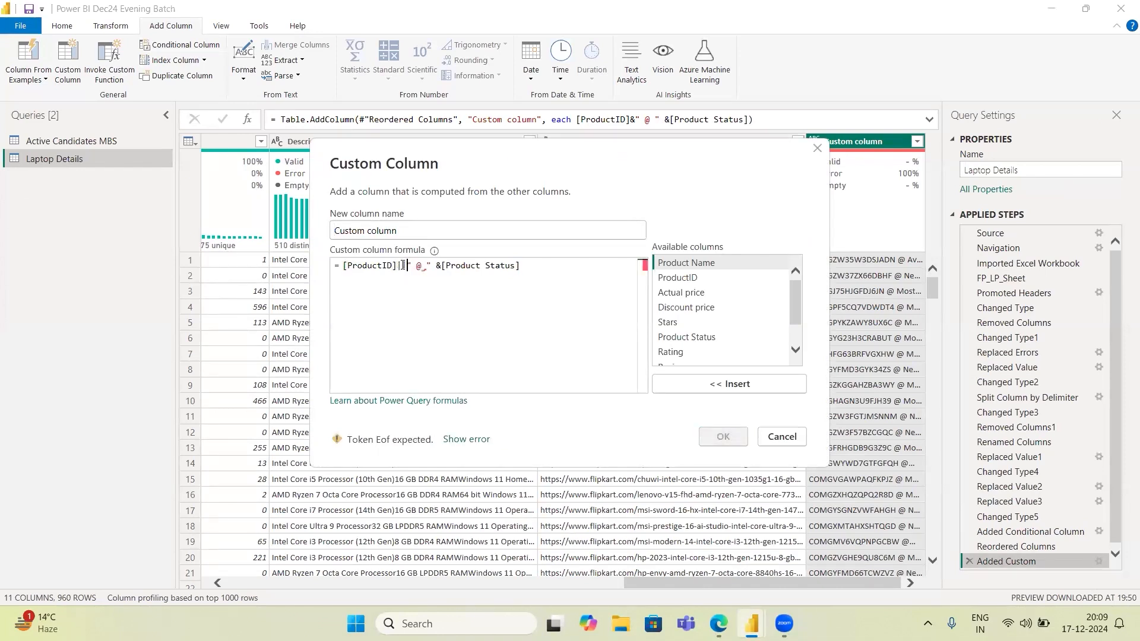
pyautogui.click(441, 266)
pyautogui.press('BackSpace')
pyautogui.write('||')
# Step: Remove the separator from the custom column formula and rebuild it as ||" @ " between ProductID and Product Status
pyautogui.click(422, 265)
pyautogui.press('Delete')
pyautogui.press('Delete')
pyautogui.press('Delete')
pyautogui.press('Delete')
pyautogui.press('BackSpace')
pyautogui.press('BackSpace')
pyautogui.press('BackSpace')
pyautogui.press('End')
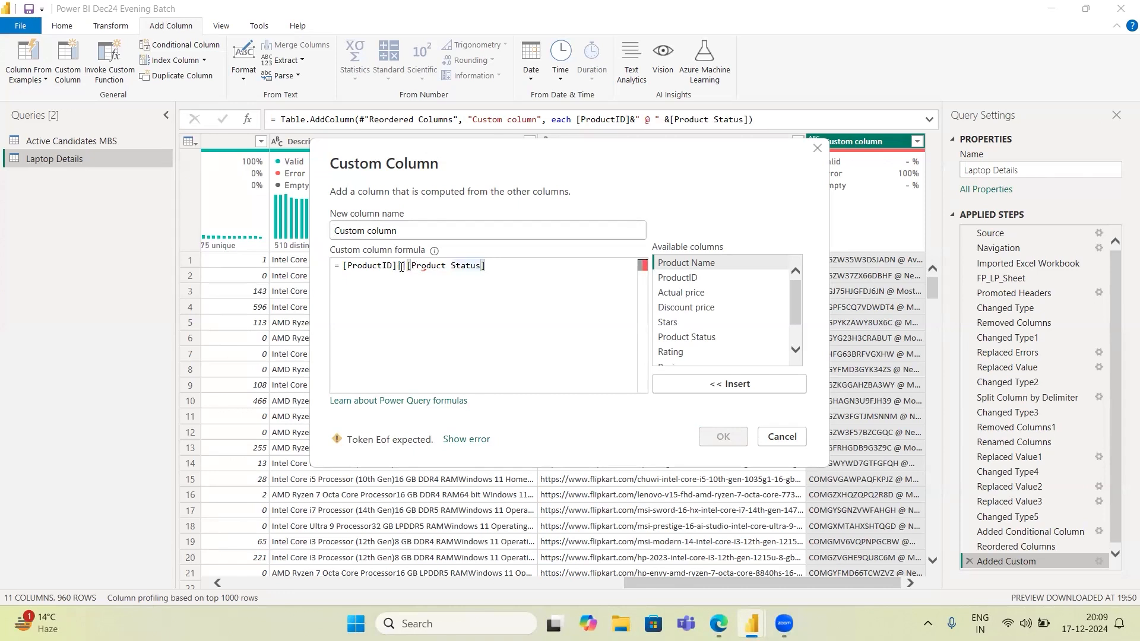
pyautogui.click(401, 266)
pyautogui.press('BackSpace')
pyautogui.click(403, 279)
pyautogui.write('|" @ "')
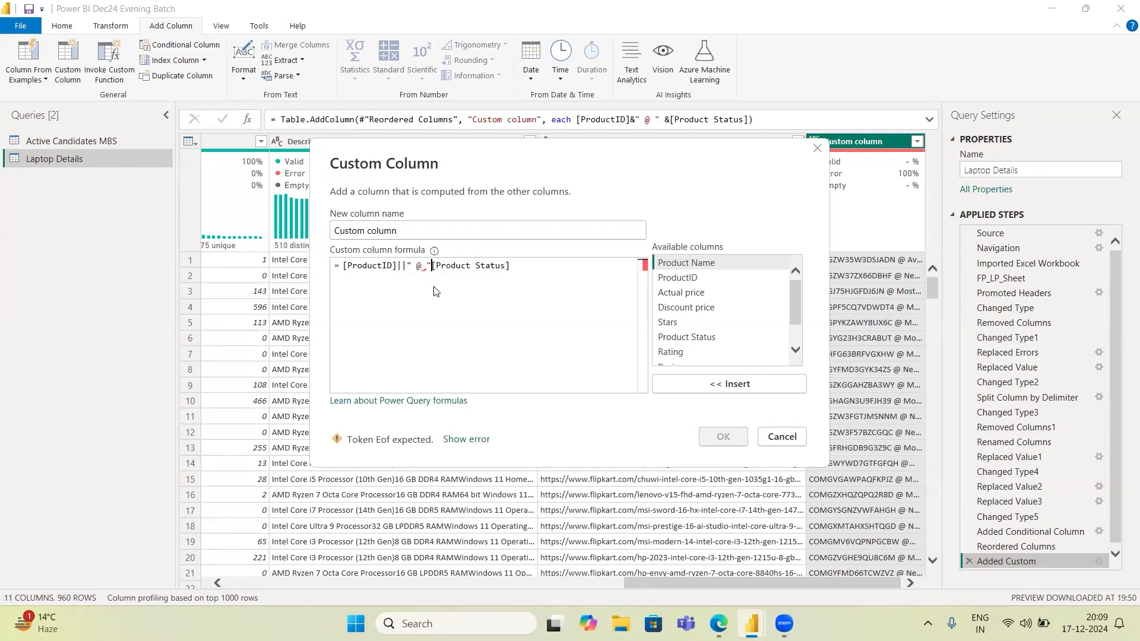
# Step: Restore the & operators around " @ " in the custom column formula and discard the edits
pyautogui.write(' &')
pyautogui.press('Left')
pyautogui.press('Left')
pyautogui.press('Left')
pyautogui.press('Left')
pyautogui.press('Left')
pyautogui.press('Left')
pyautogui.press('Left')
pyautogui.press('BackSpace')
pyautogui.press('BackSpace')
pyautogui.write('&')
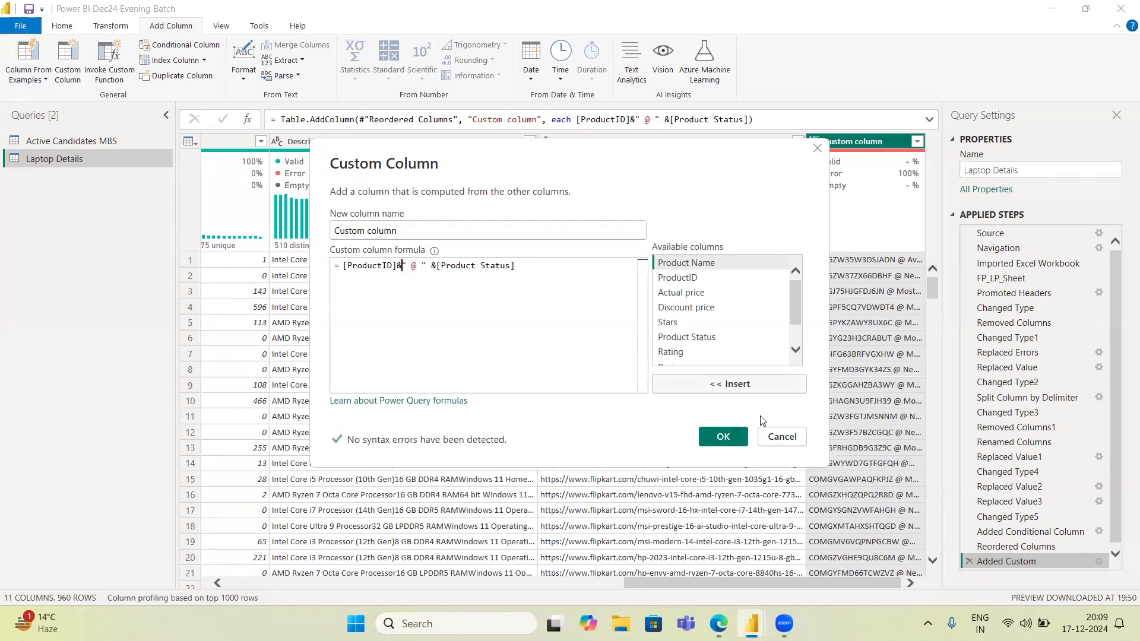
pyautogui.click(782, 437)
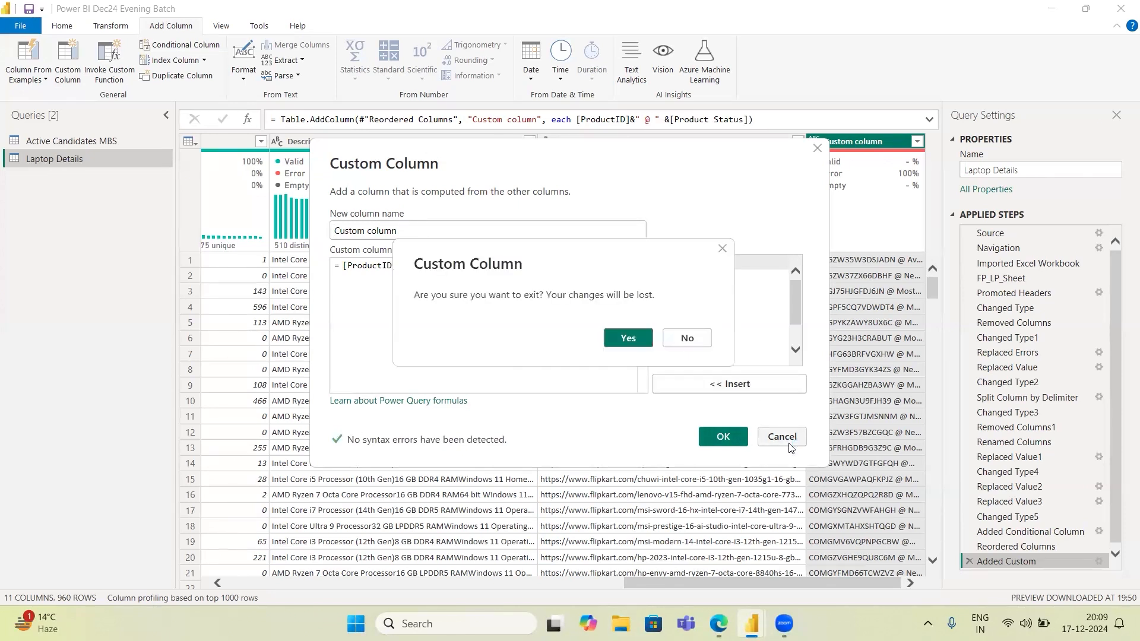
pyautogui.click(627, 338)
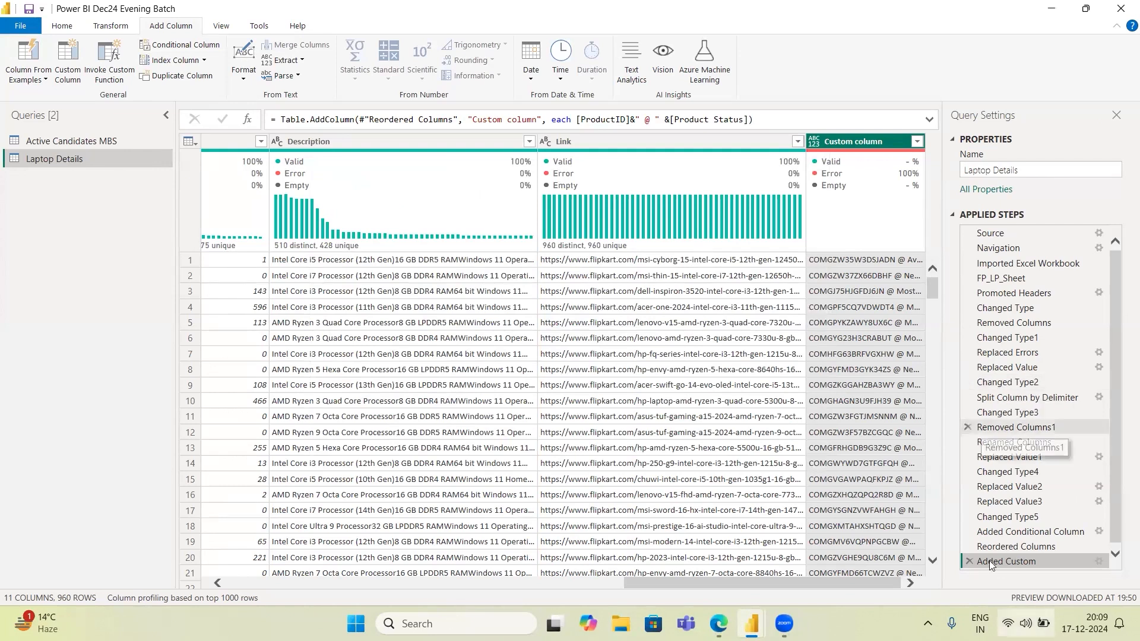
# Step: Delete the Added Custom step from the Laptop Details query, and close the query editor with the changes applied
pyautogui.click(968, 561)
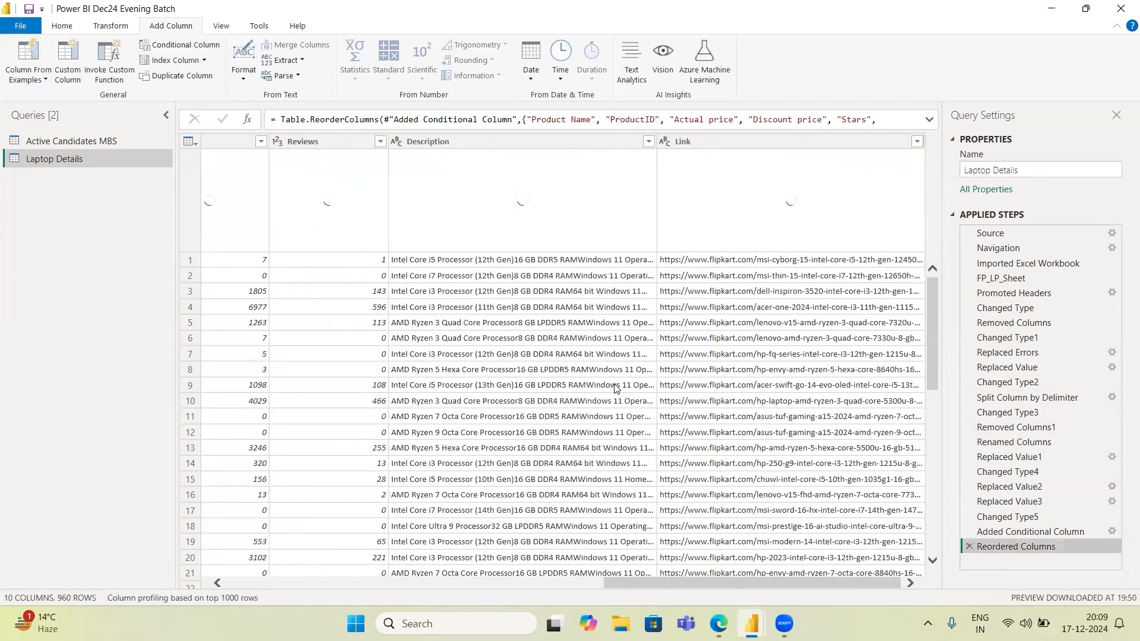
pyautogui.hscroll(-10, 616, 388)
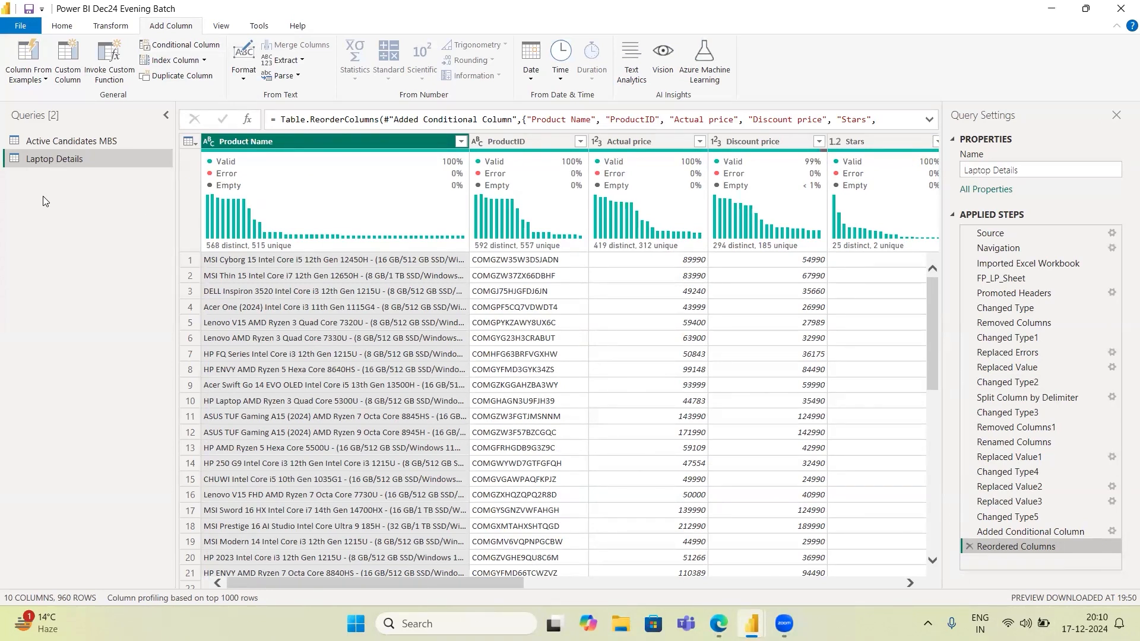
pyautogui.moveTo(301, 205)
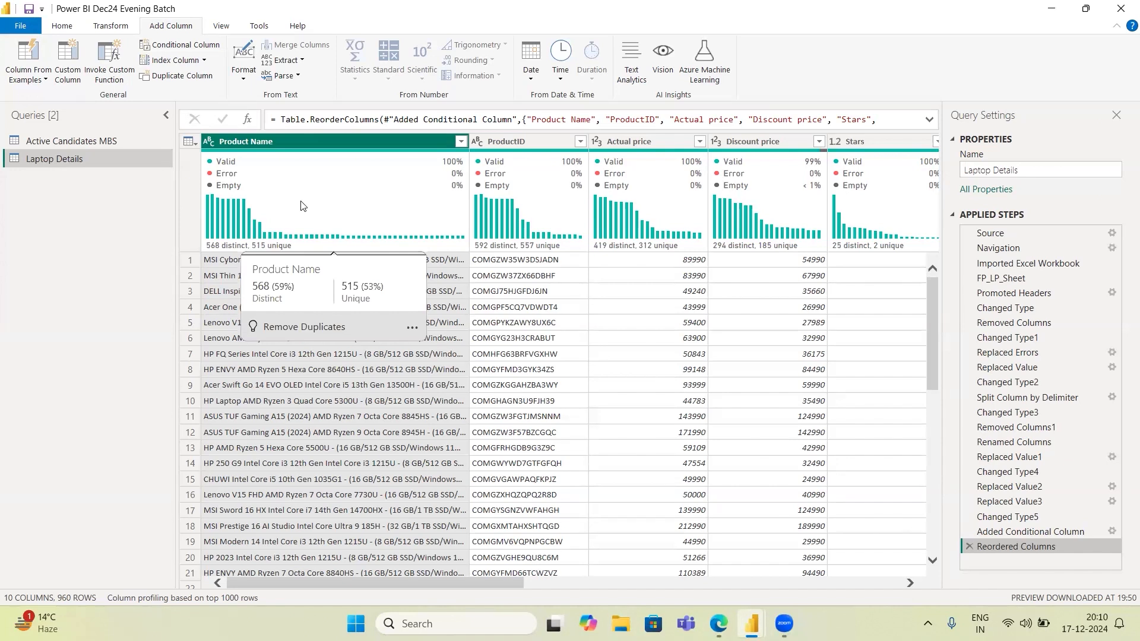
pyautogui.click(99, 32)
pyautogui.click(64, 33)
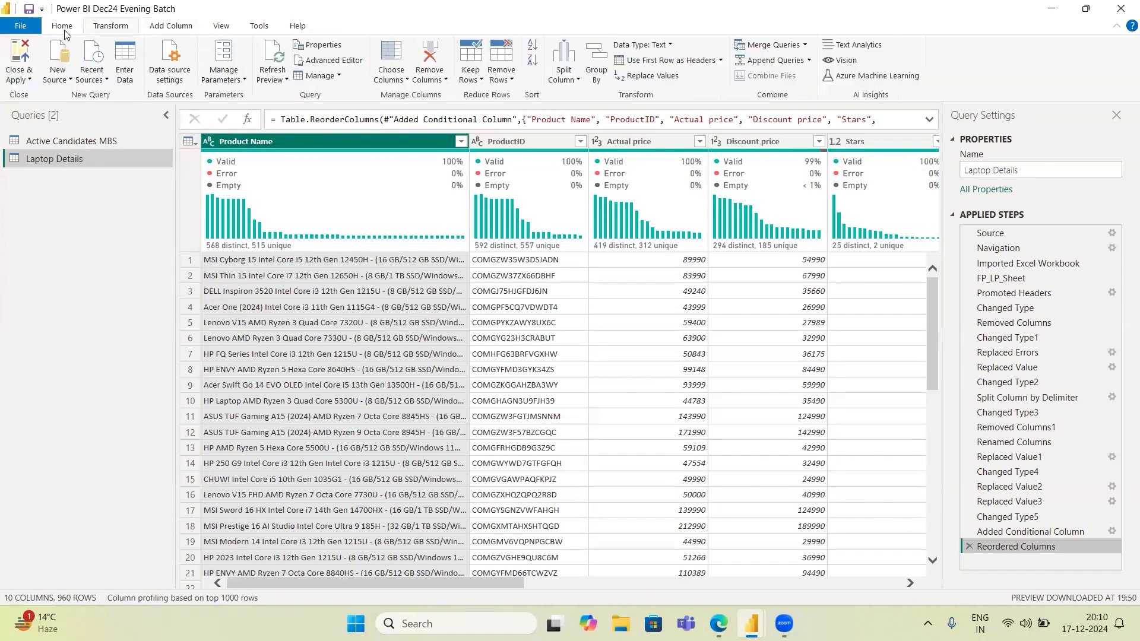
pyautogui.click(18, 80)
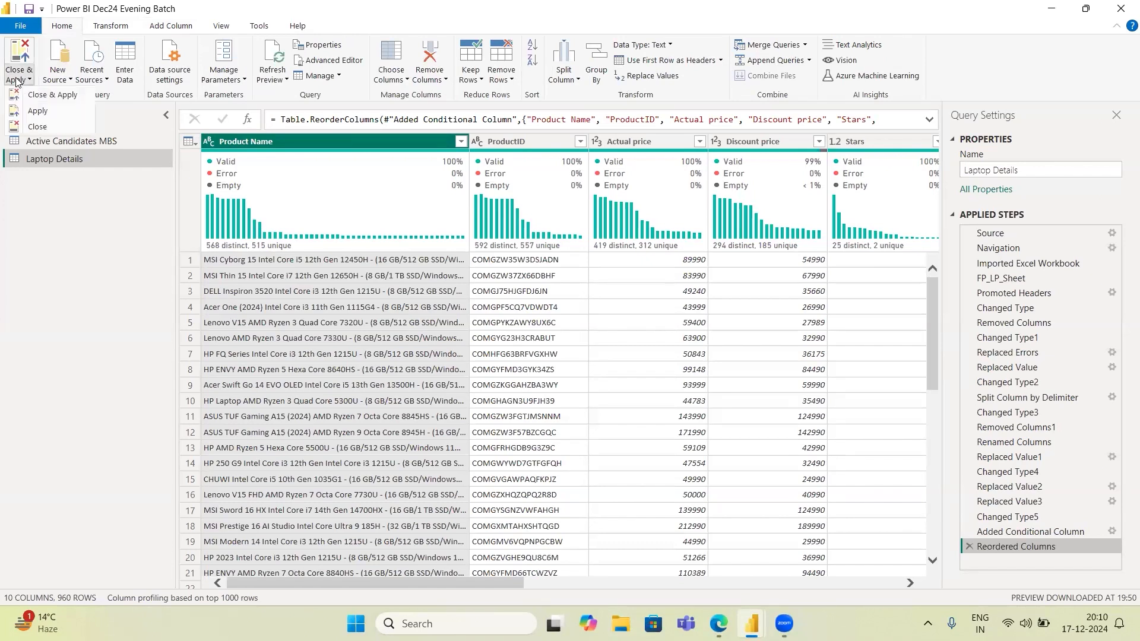
pyautogui.click(52, 98)
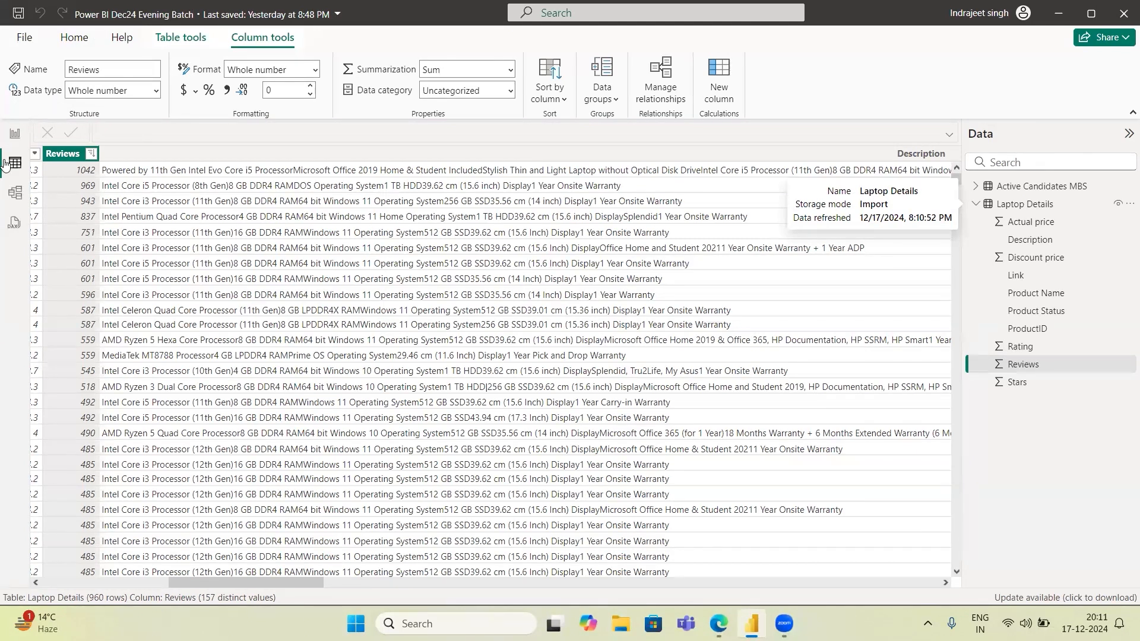
# Step: Check the Product Status column in the loaded Laptop Details table, and show the report canvas with the Filters pane collapsed
pyautogui.moveTo(290, 582); pyautogui.dragTo(1044, 555)
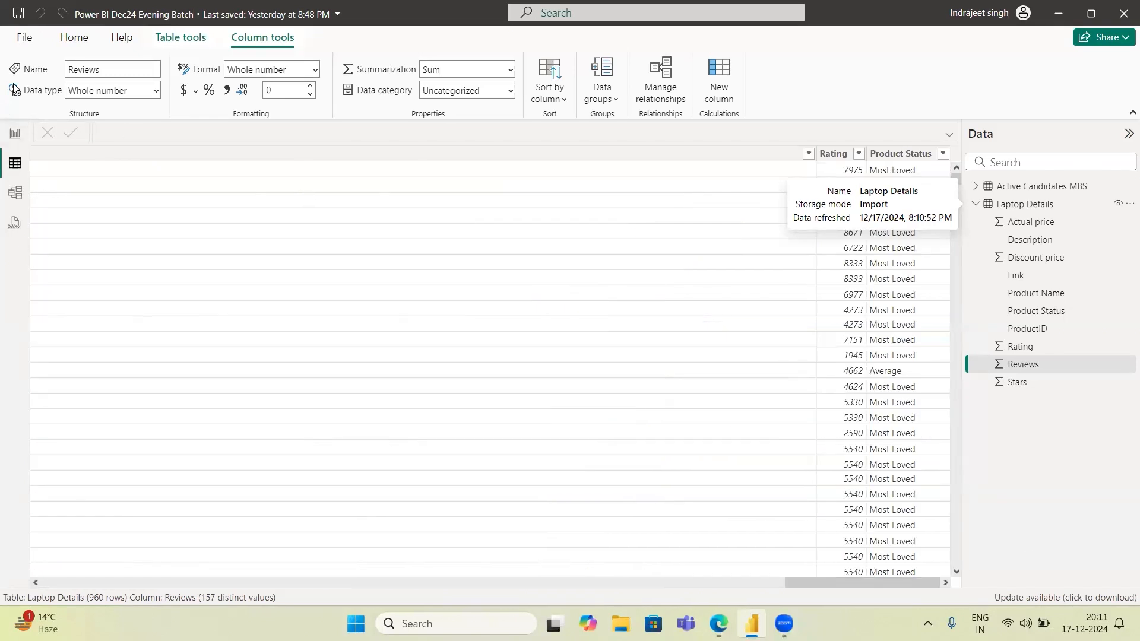
pyautogui.click(15, 146)
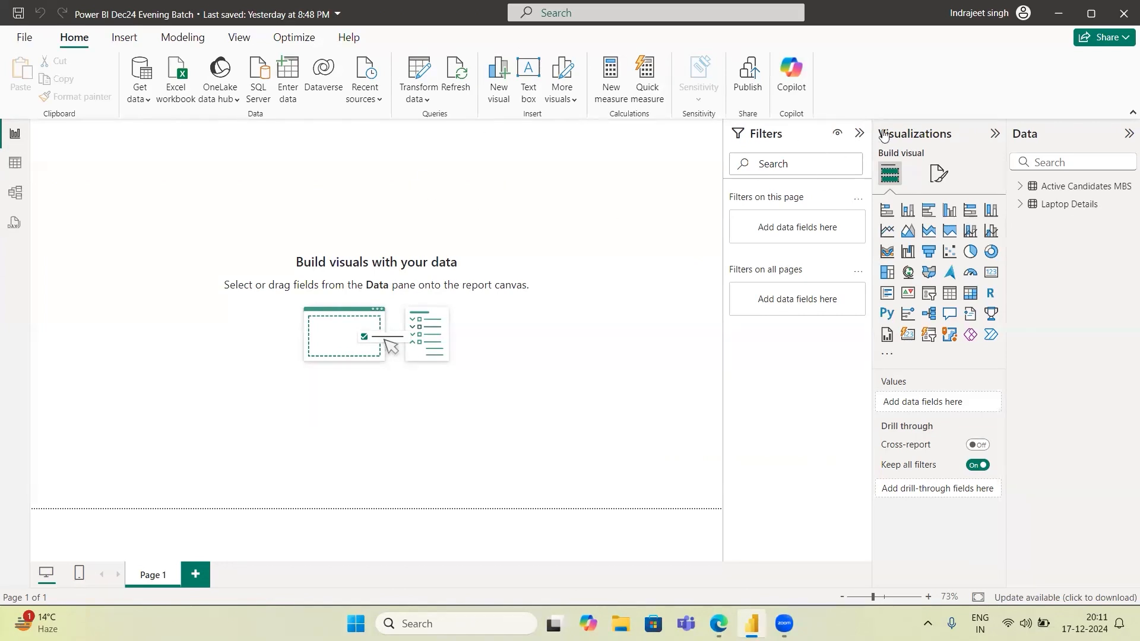
pyautogui.click(860, 135)
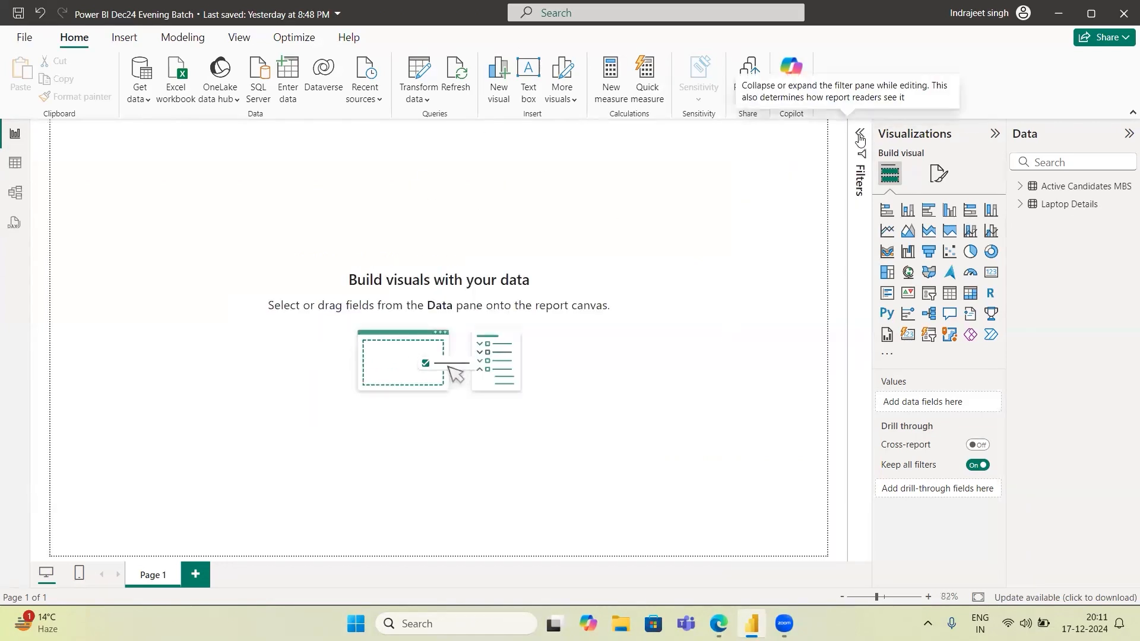
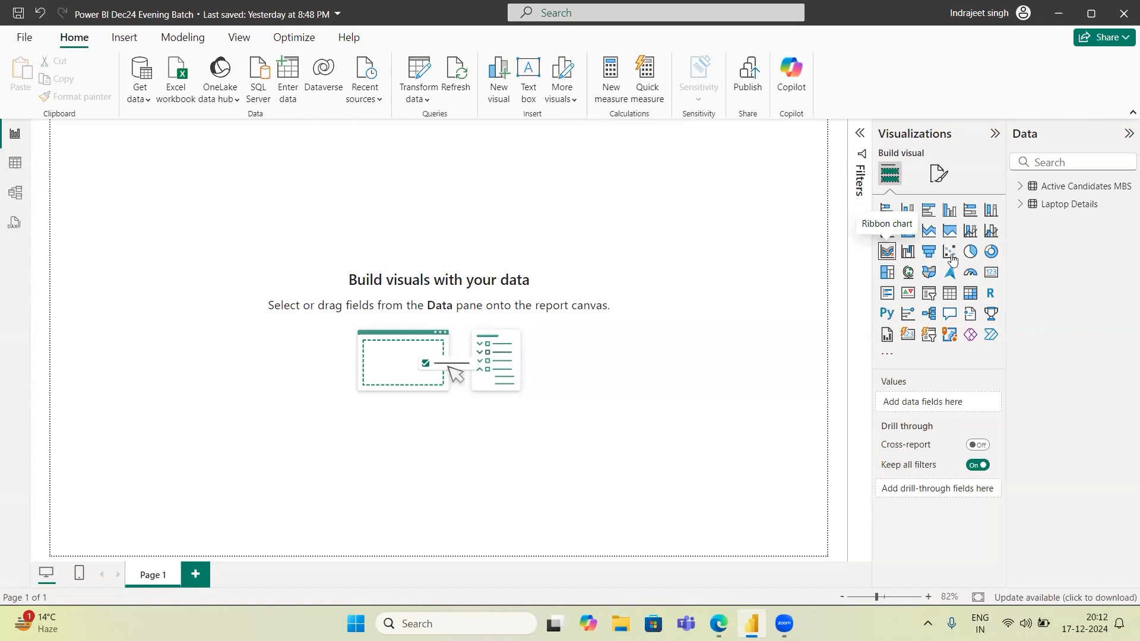
# Step: Add a pie chart at the canvas's left edge with ProductID from Laptop Details as its values
pyautogui.click(1019, 205)
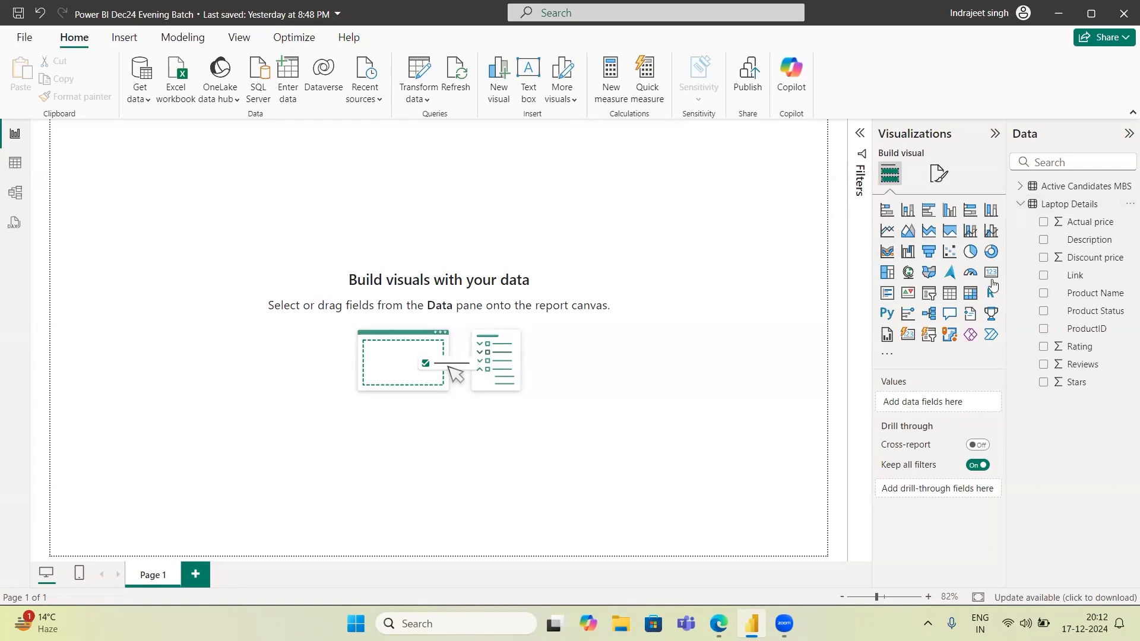
pyautogui.click(969, 253)
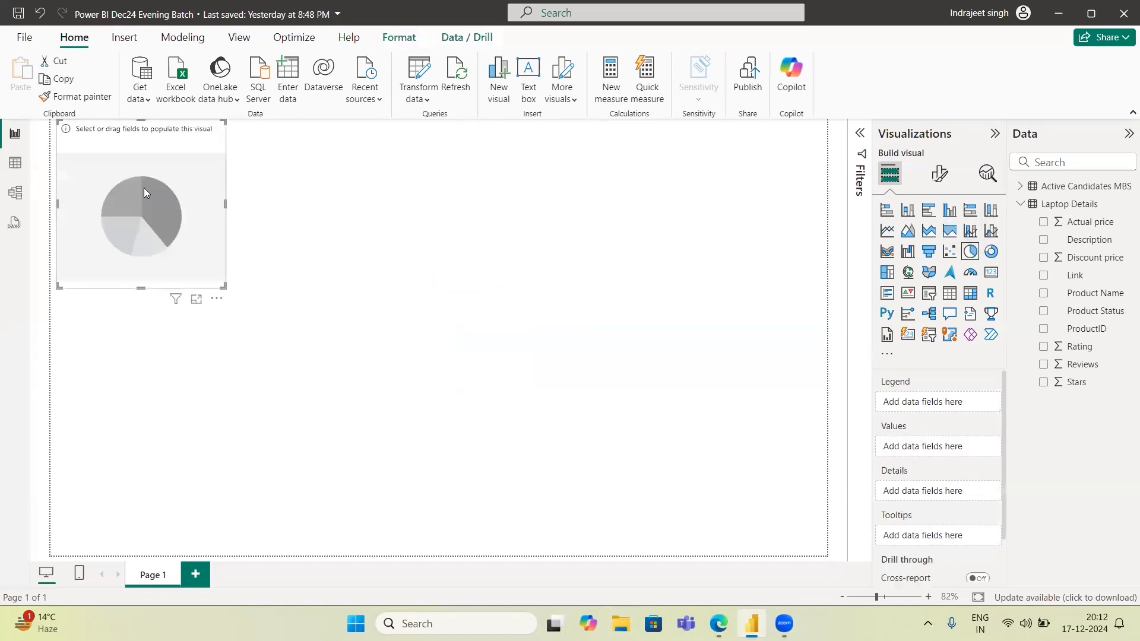
pyautogui.moveTo(144, 187); pyautogui.dragTo(299, 269)
pyautogui.moveTo(373, 301); pyautogui.dragTo(94, 259)
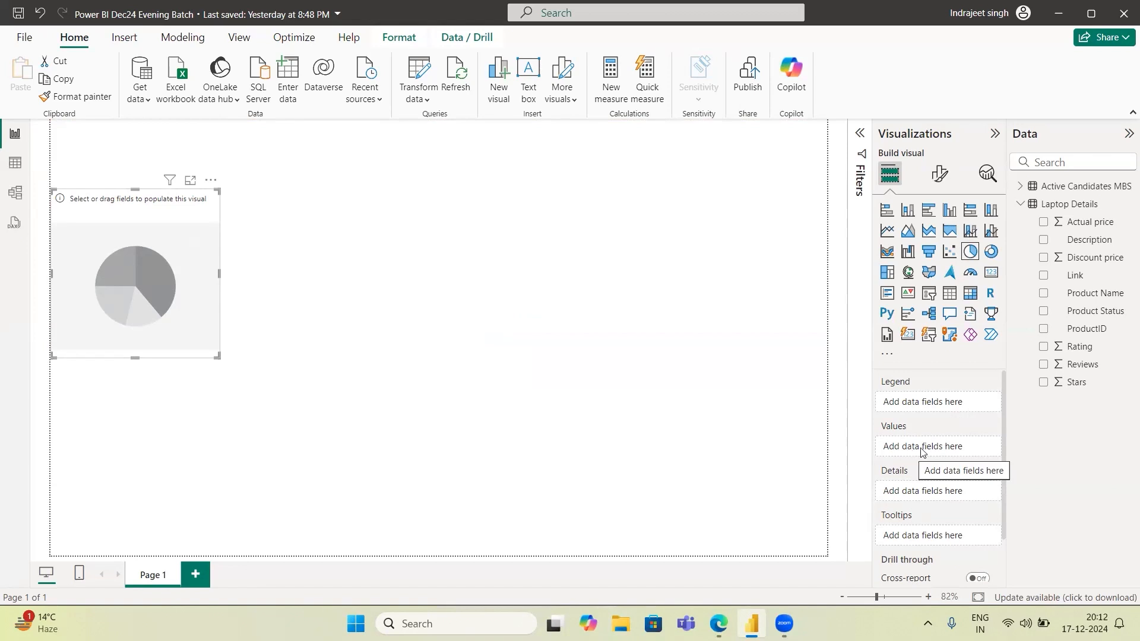
pyautogui.moveTo(1068, 336); pyautogui.dragTo(932, 449)
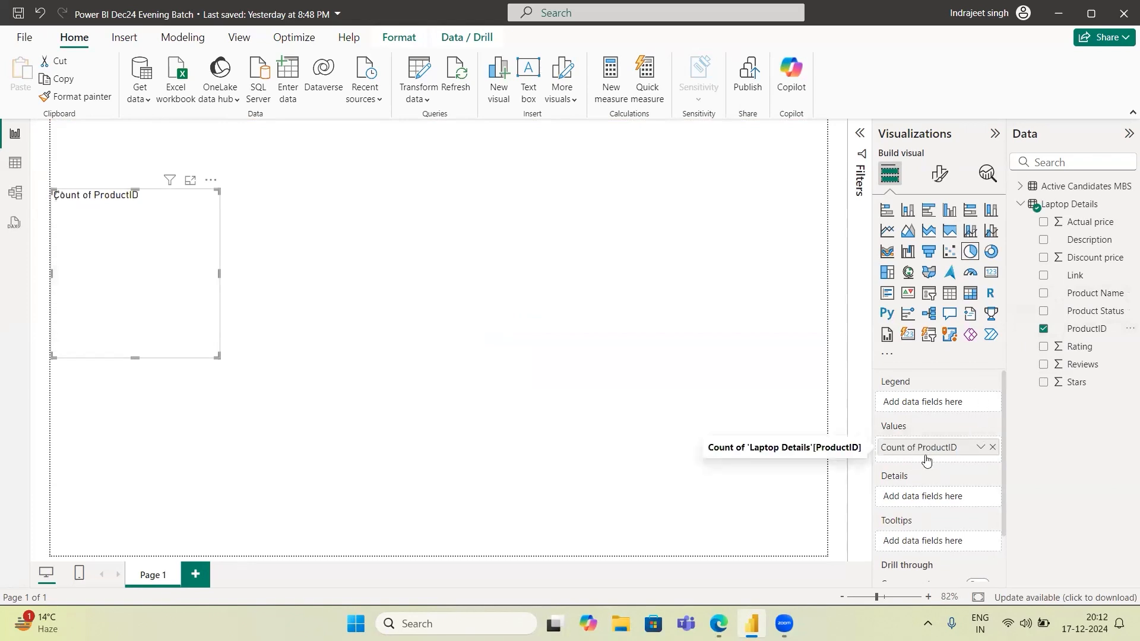
# Step: Try Count (Distinct) for the pie chart's ProductID values, and return the aggregation to Count
pyautogui.click(978, 448)
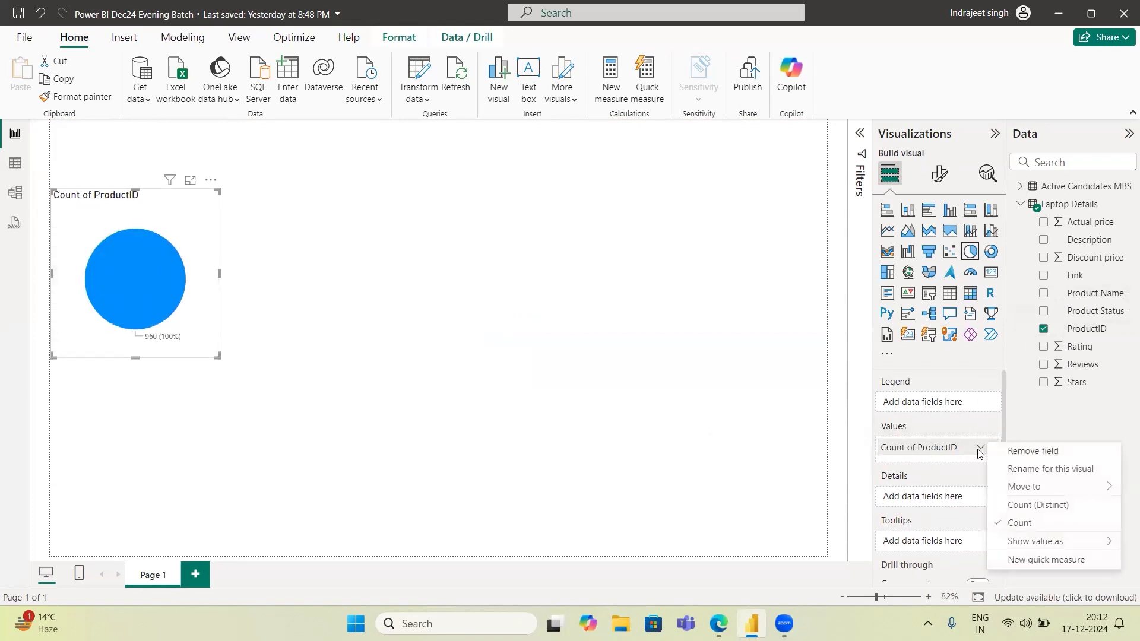
pyautogui.click(1014, 507)
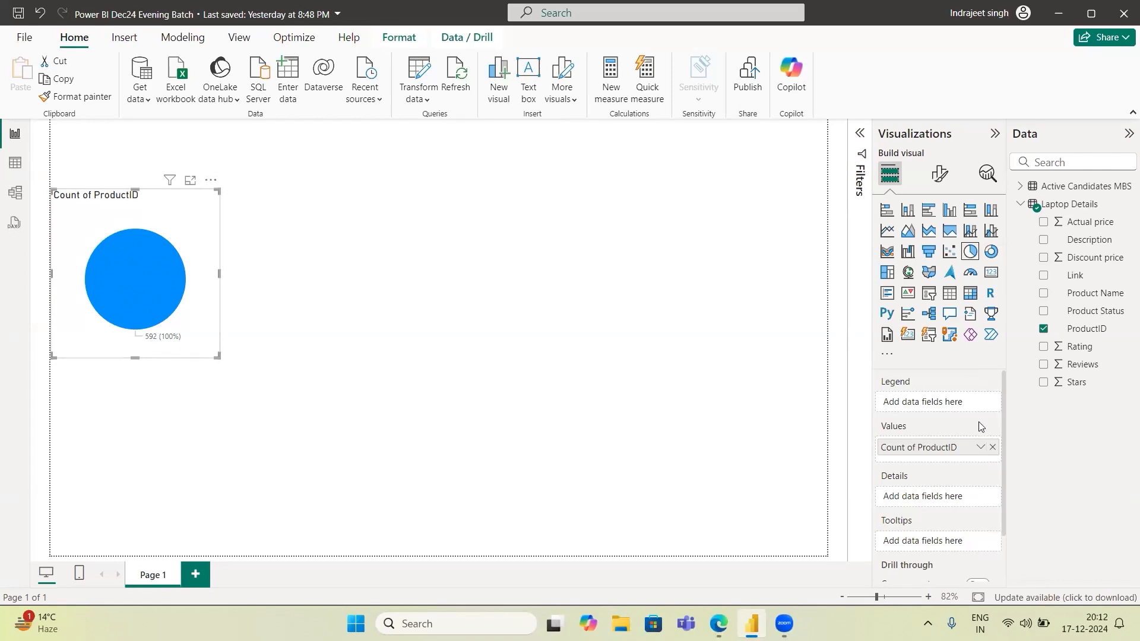
pyautogui.click(977, 447)
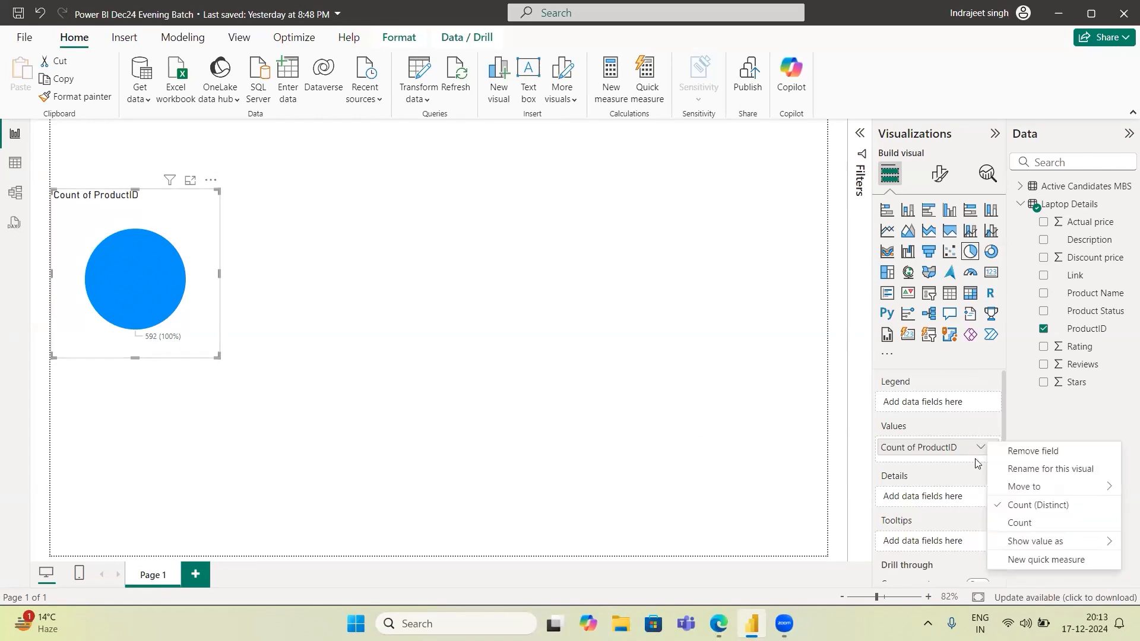
pyautogui.click(1010, 522)
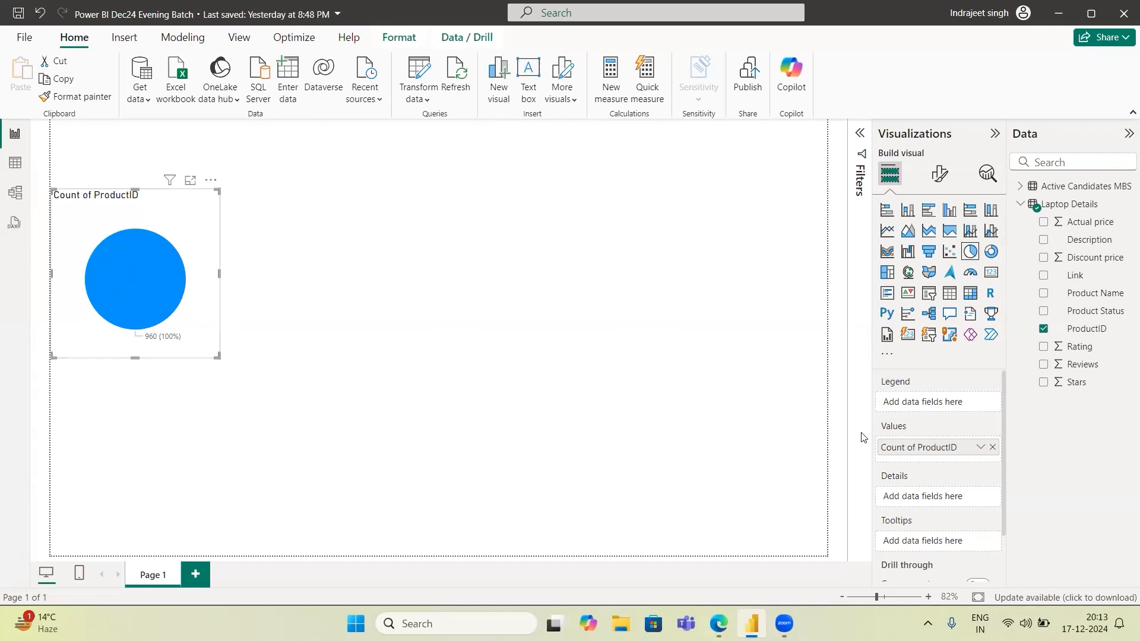
# Step: Set Product Status as the pie chart's legend, enlarge the chart to over half the canvas width, and inspect its slices
pyautogui.moveTo(152, 342)
pyautogui.moveTo(142, 270)
pyautogui.moveTo(1100, 311); pyautogui.dragTo(977, 402)
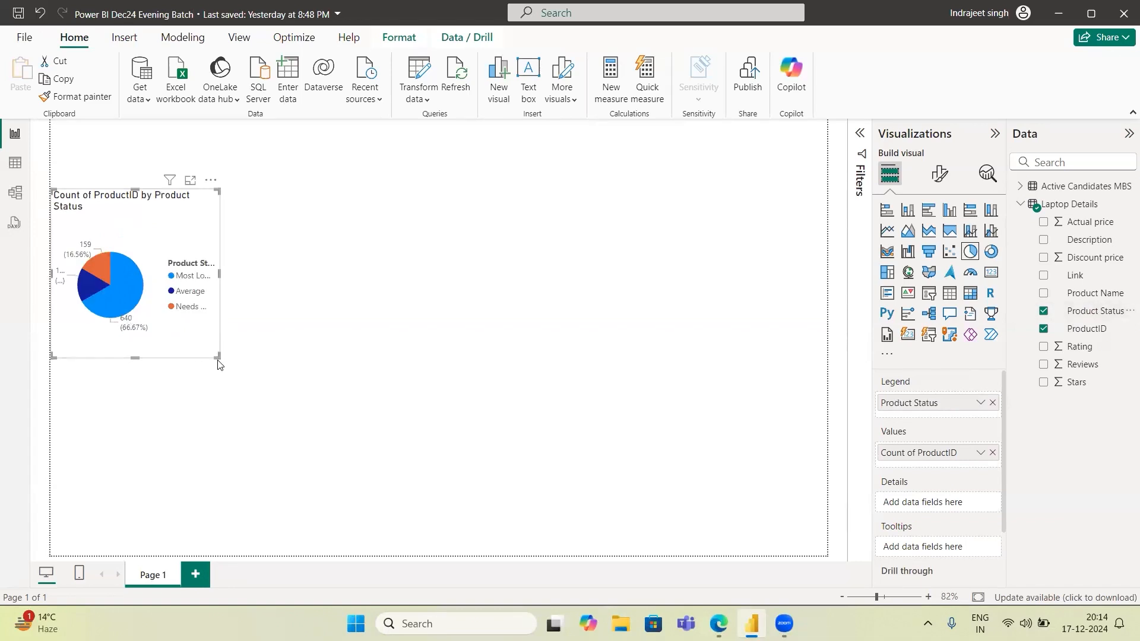
pyautogui.moveTo(216, 357); pyautogui.dragTo(505, 416)
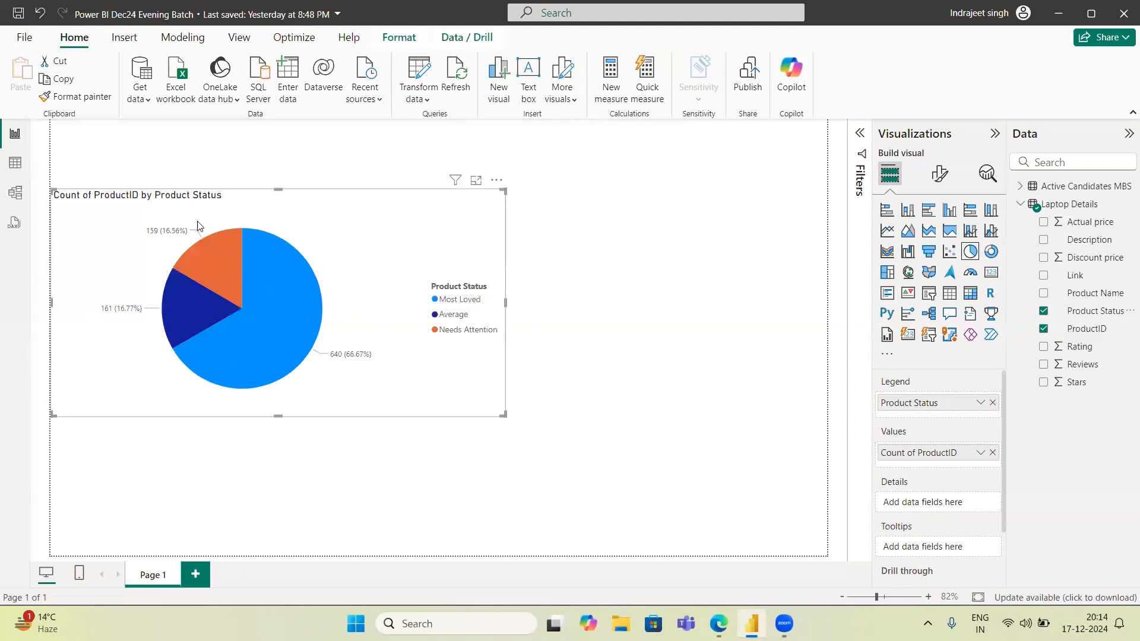
pyautogui.moveTo(263, 302)
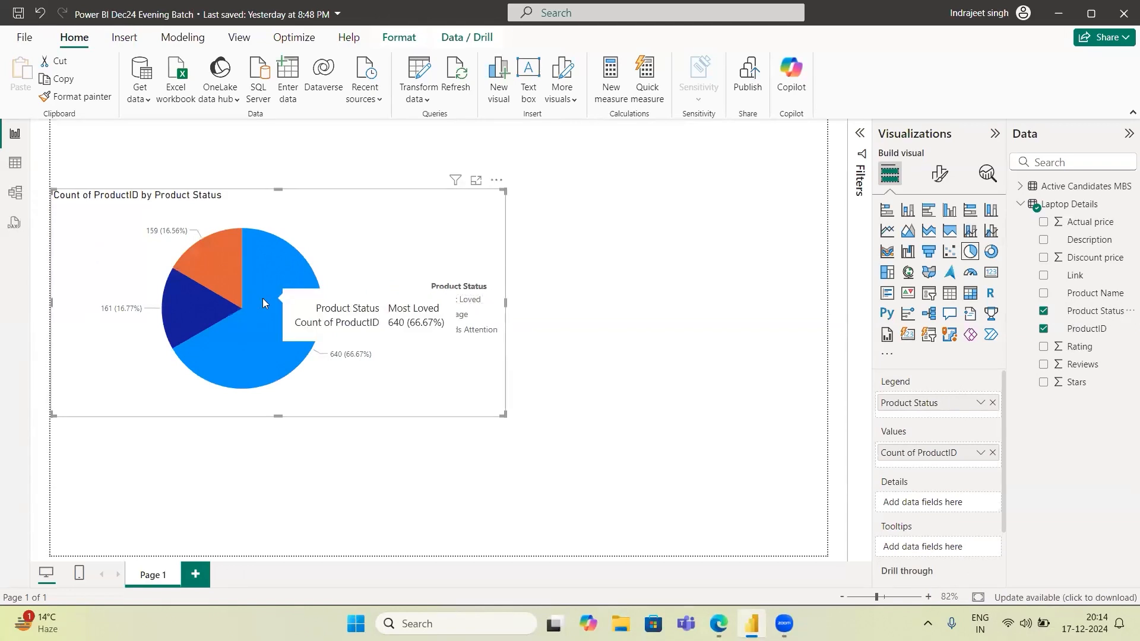
pyautogui.moveTo(213, 267)
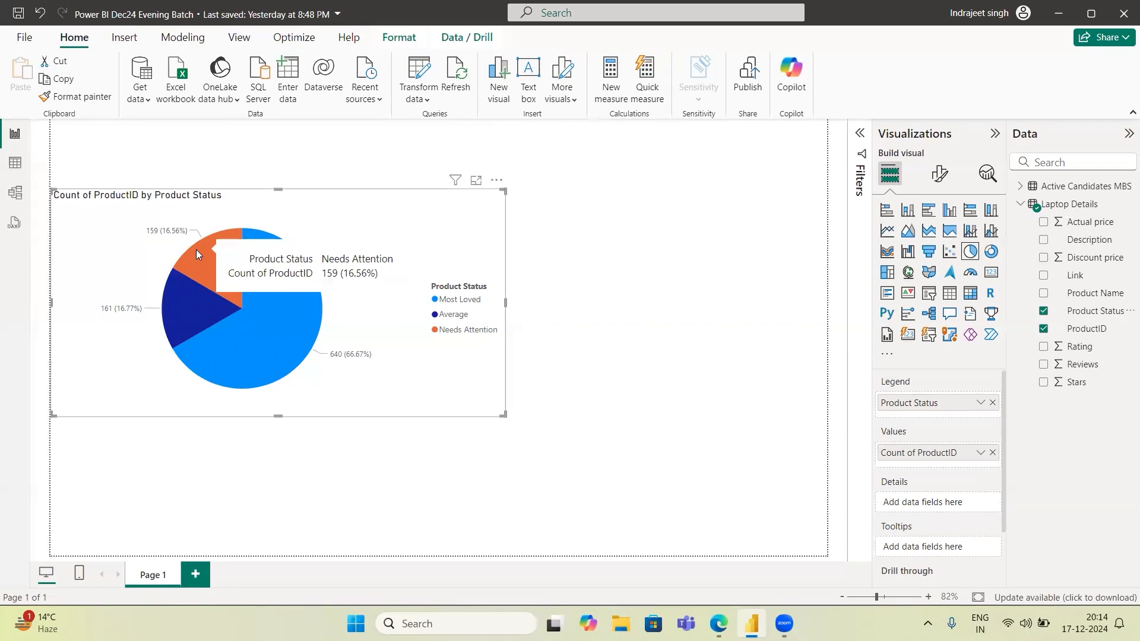
# Step: Shrink the pie chart to under half the canvas width and move it slightly lower along the canvas's left edge
pyautogui.moveTo(179, 303)
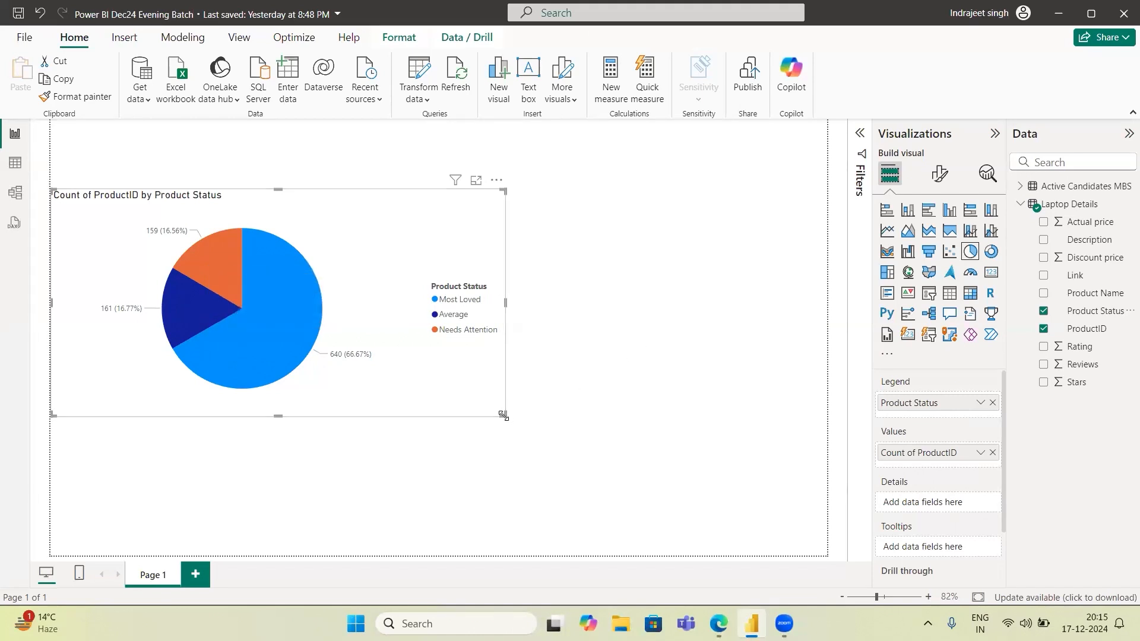
pyautogui.moveTo(504, 416); pyautogui.dragTo(375, 410)
pyautogui.moveTo(279, 233); pyautogui.dragTo(277, 254)
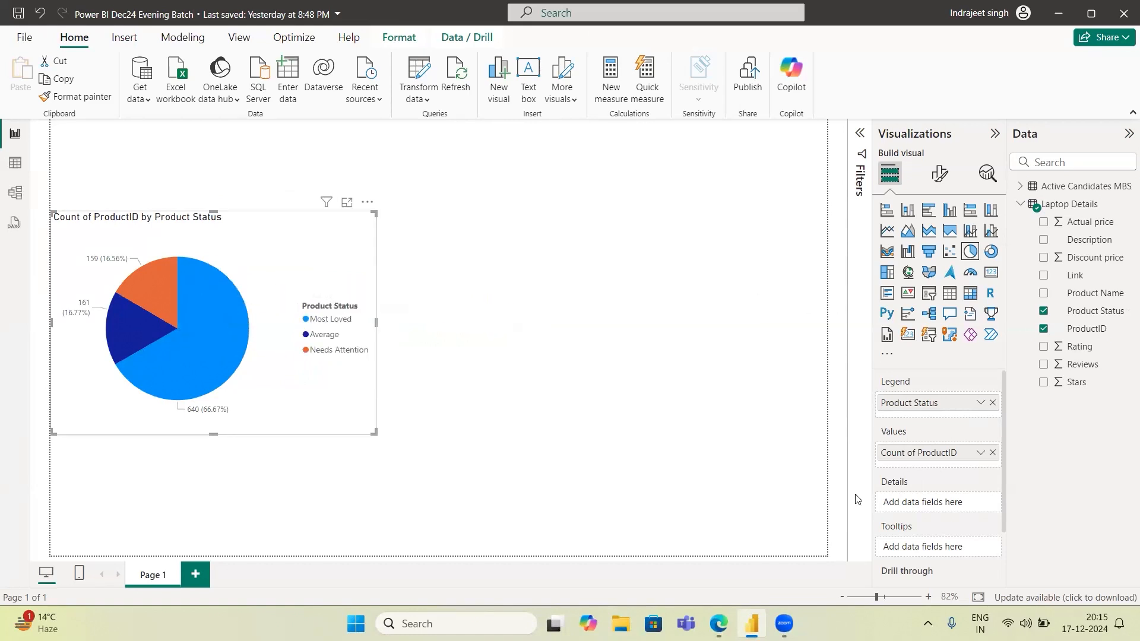
# Step: Add Reviews to the pie chart's tooltips with Sum aggregation, and inspect the tooltips of the Most Loved and Average slices
pyautogui.moveTo(1083, 365); pyautogui.dragTo(964, 546)
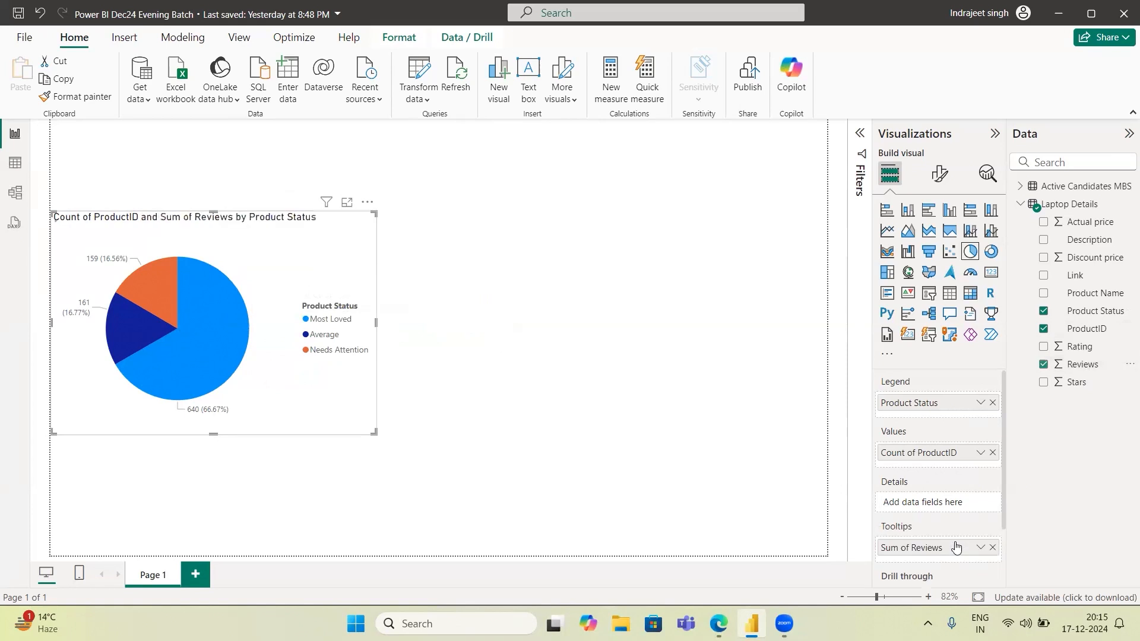
pyautogui.click(980, 547)
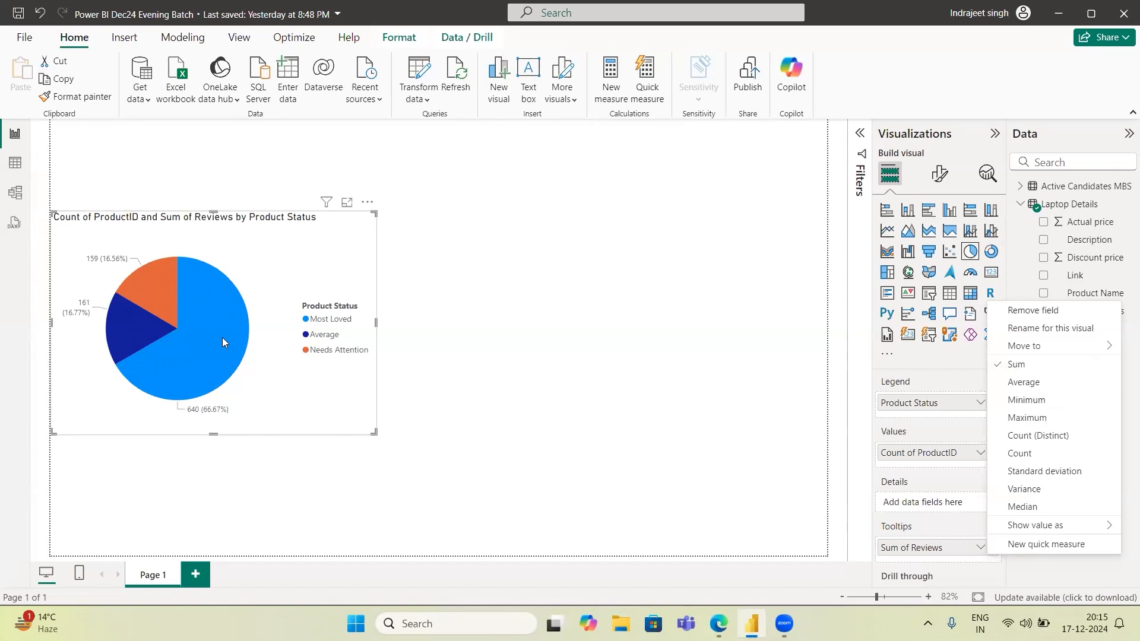
pyautogui.click(695, 366)
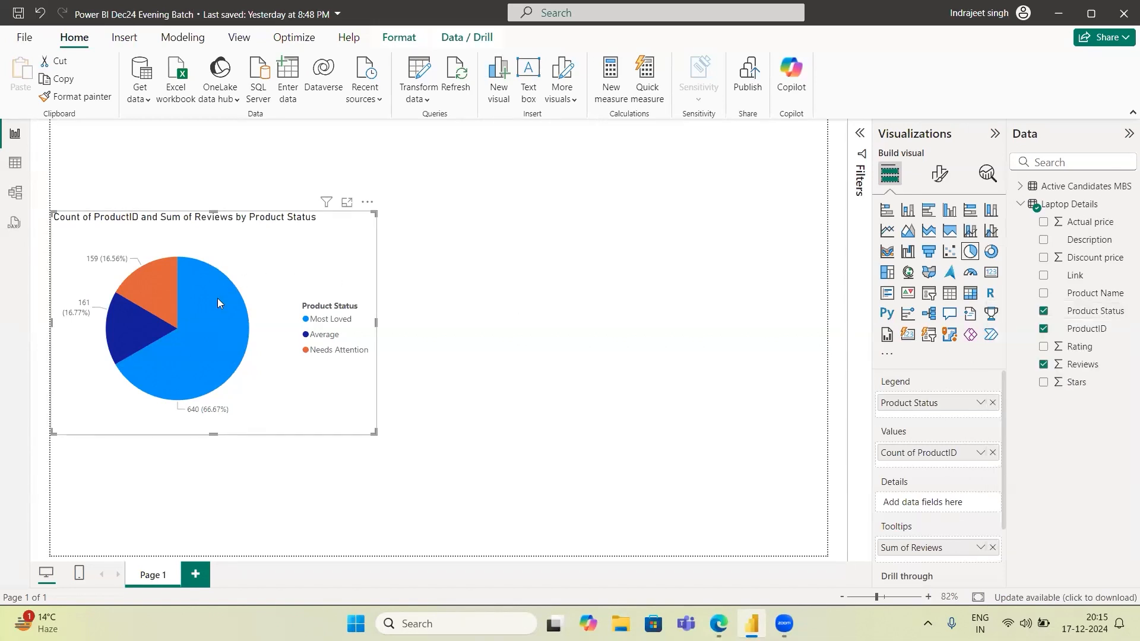
pyautogui.moveTo(218, 302)
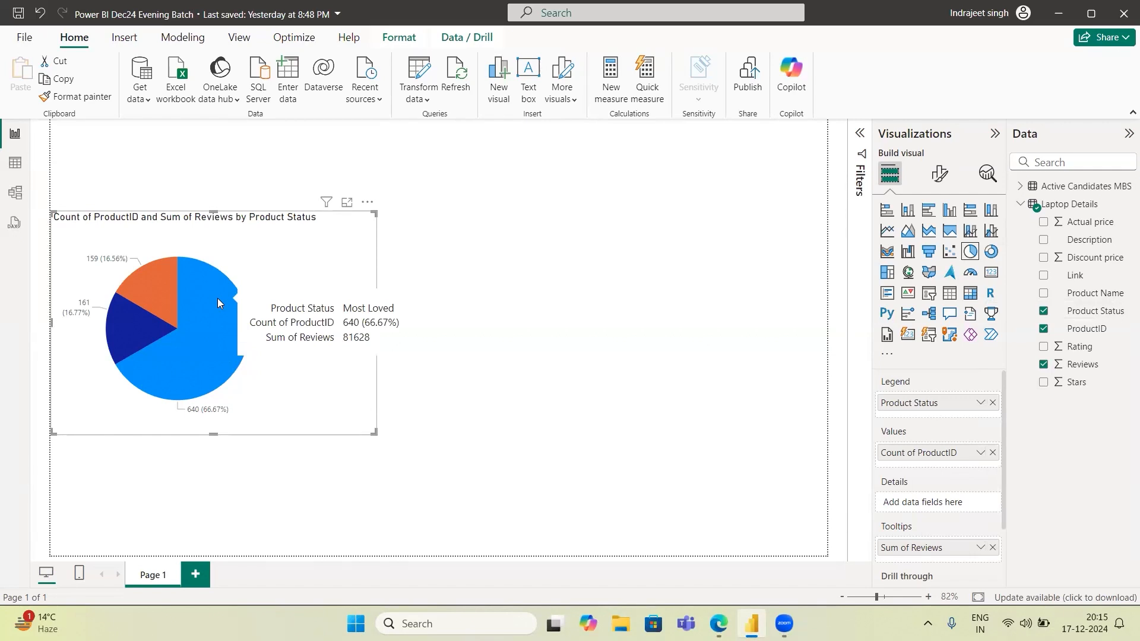
pyautogui.moveTo(168, 299)
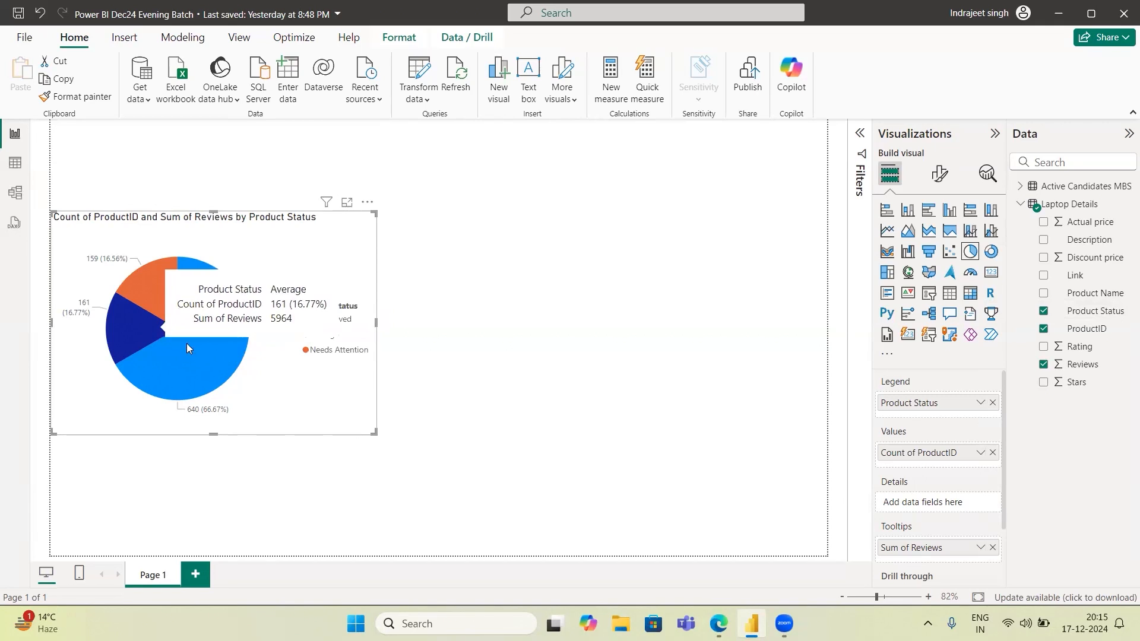
pyautogui.moveTo(197, 324)
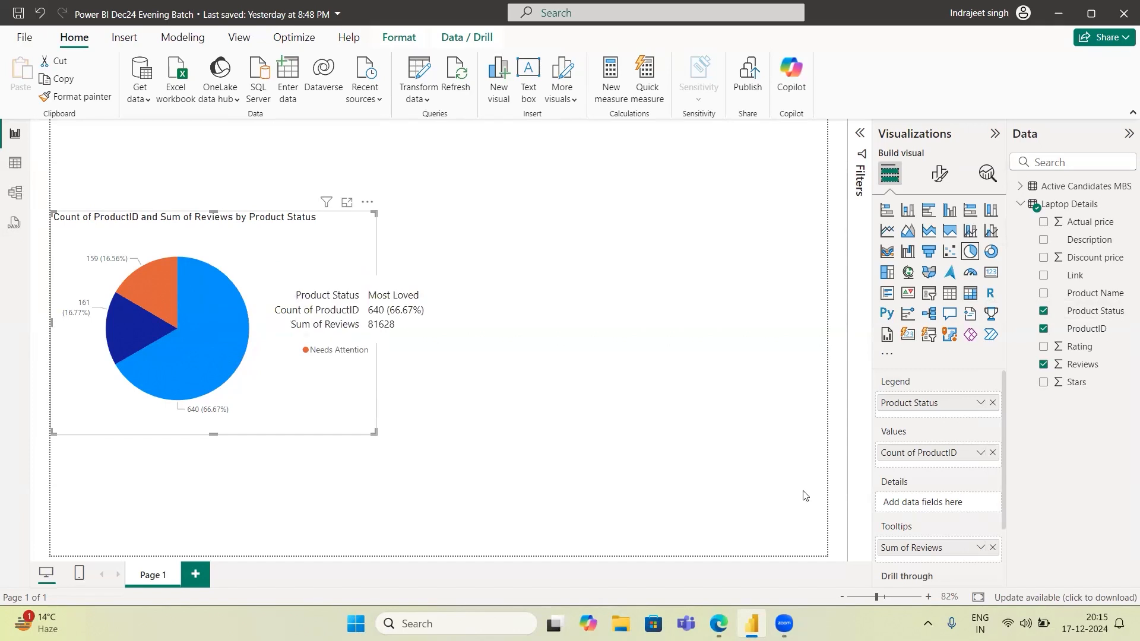
# Step: Remove Sum of Reviews from the pie chart's tooltips, then move the chart to the page's right edge and shrink it
pyautogui.click(991, 547)
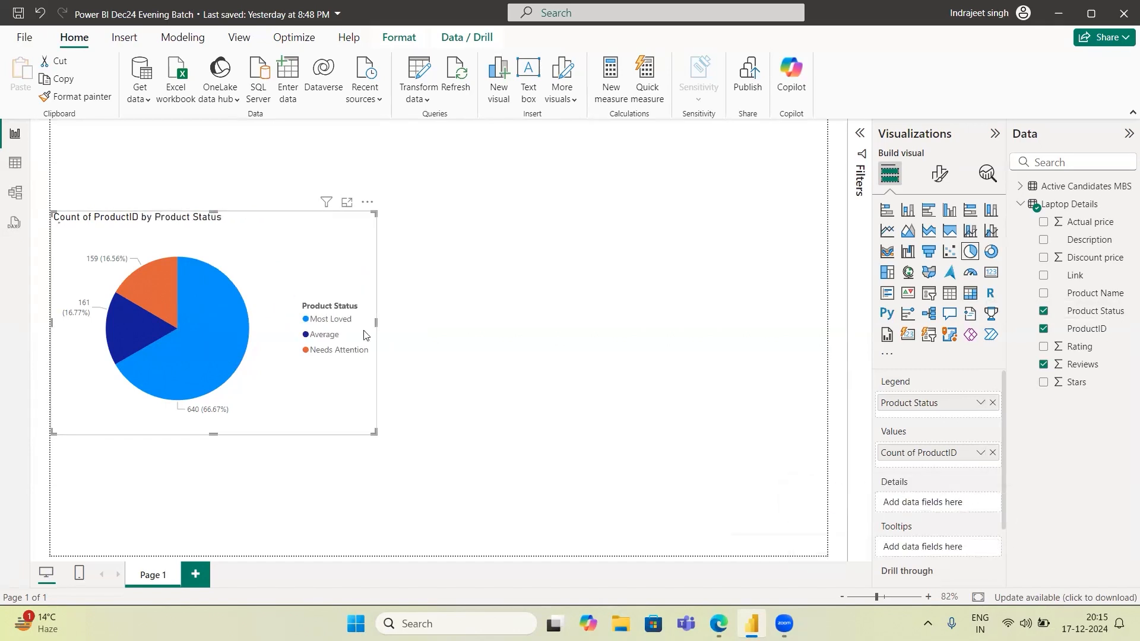
pyautogui.moveTo(236, 272); pyautogui.dragTo(790, 262)
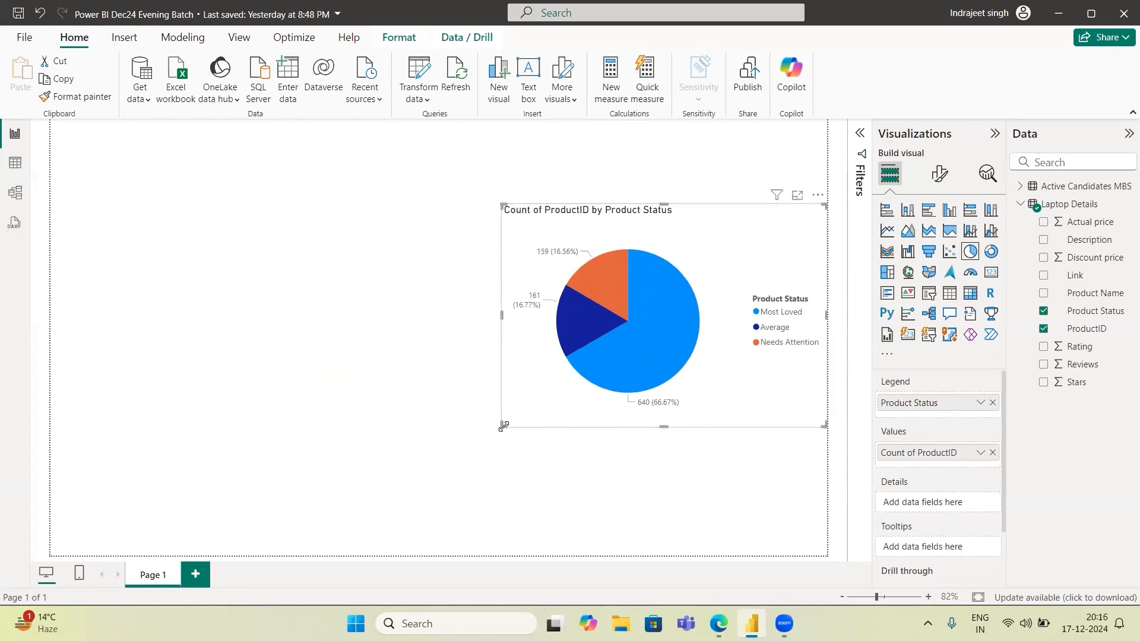
pyautogui.moveTo(503, 425); pyautogui.dragTo(534, 391)
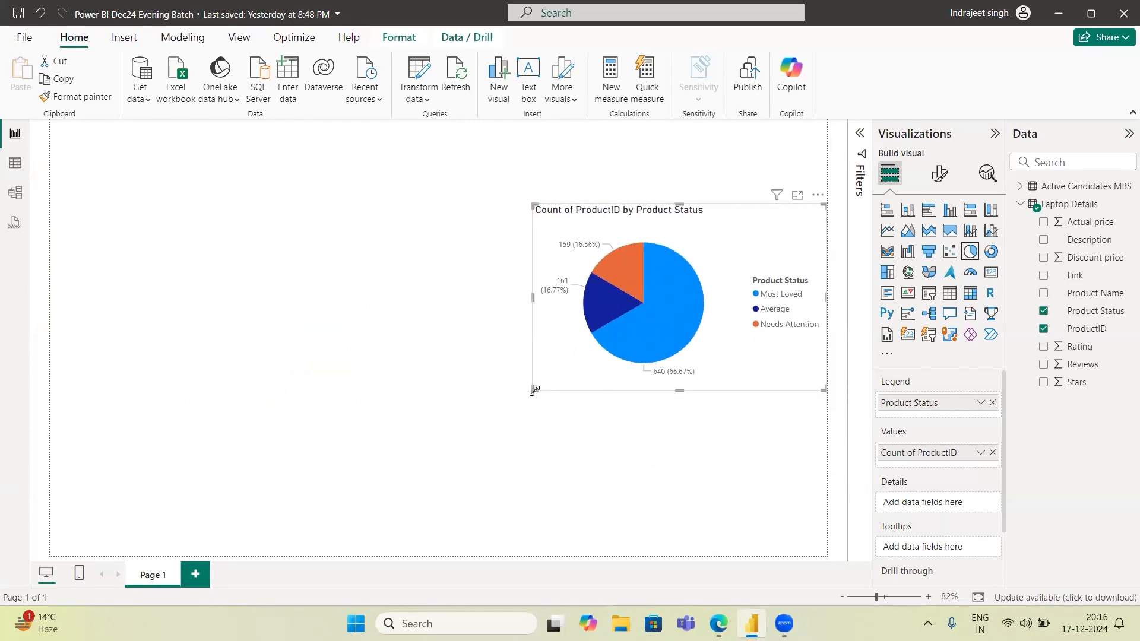
# Step: Review the laptop table's data, open the Laptop Details query for editing and duplicate it
pyautogui.click(16, 162)
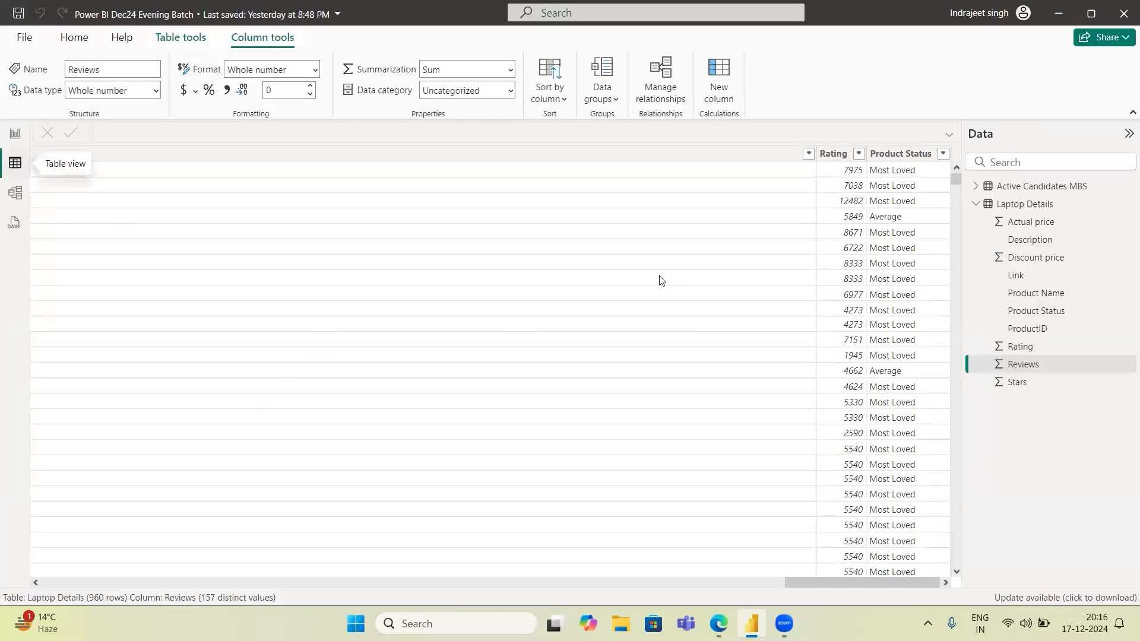
pyautogui.moveTo(886, 579); pyautogui.dragTo(310, 577)
pyautogui.moveTo(152, 598); pyautogui.dragTo(713, 461)
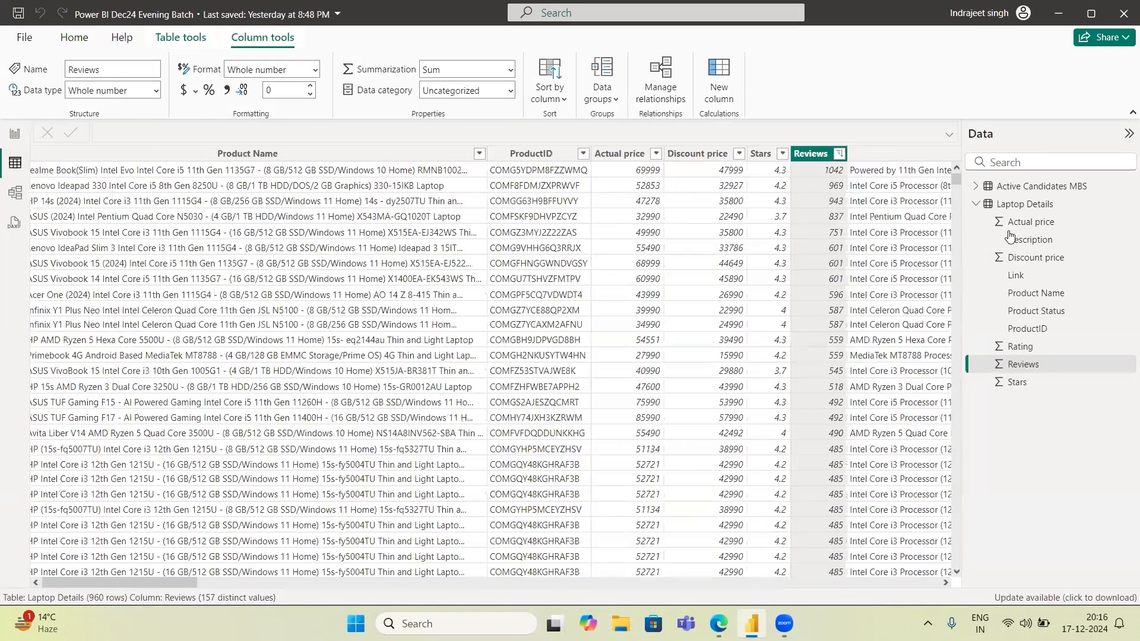
pyautogui.click(1040, 204)
pyautogui.rightClick(1021, 205)
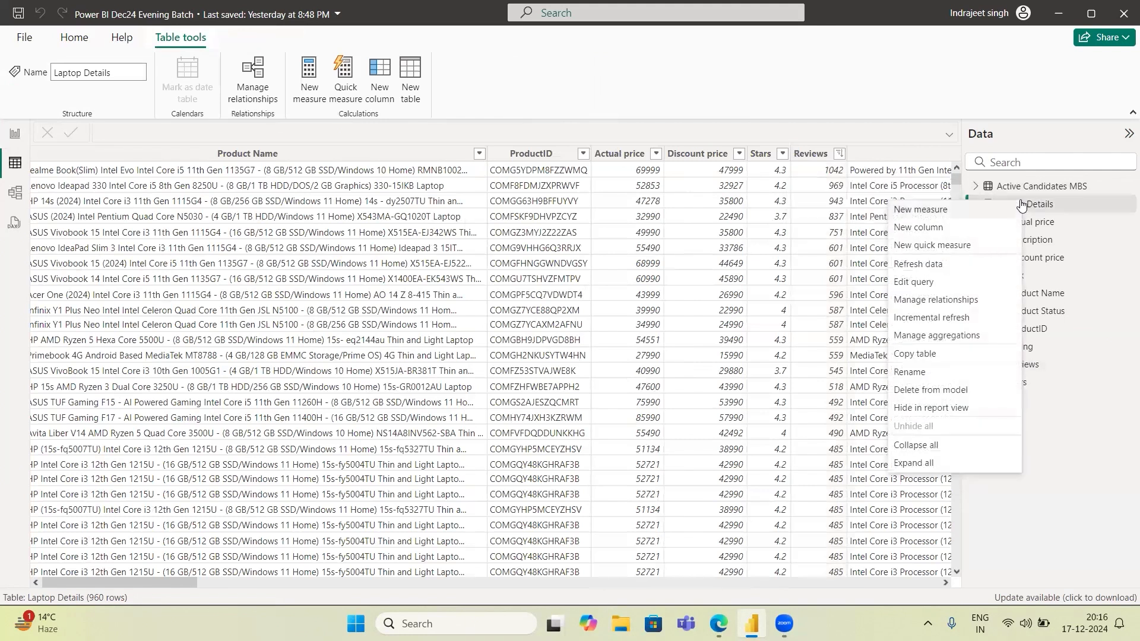
pyautogui.click(918, 284)
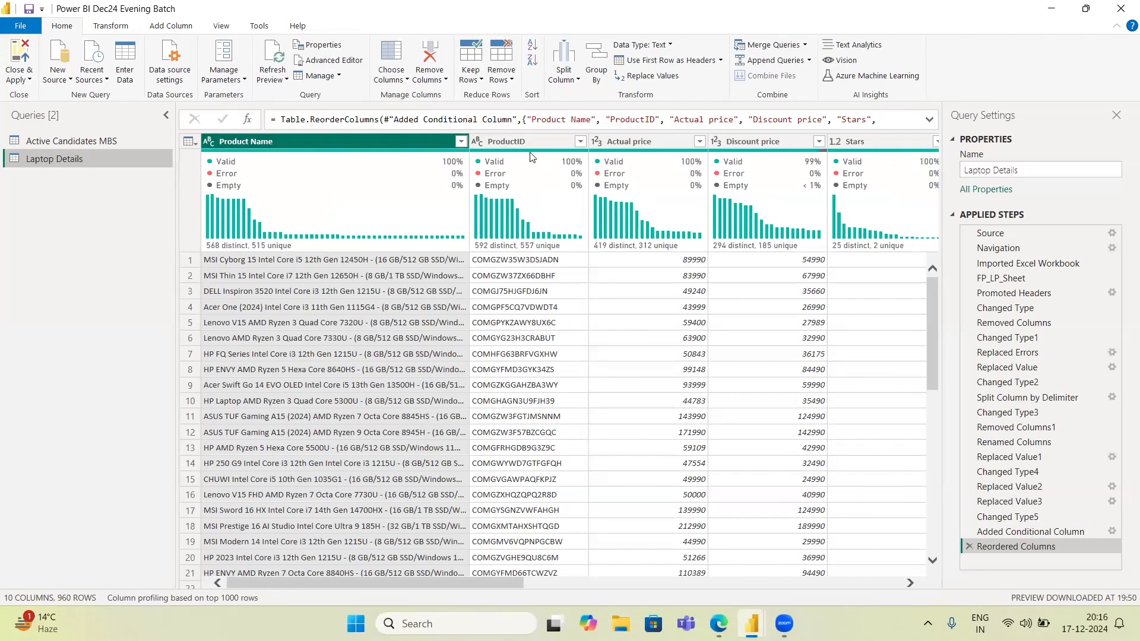
pyautogui.rightClick(59, 161)
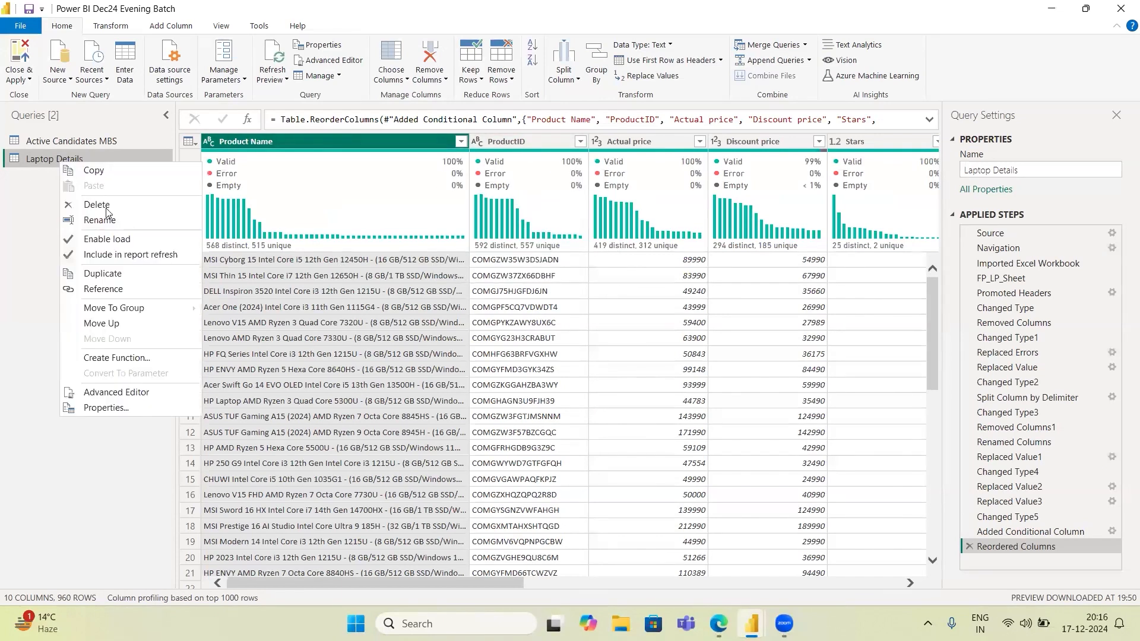
pyautogui.click(103, 274)
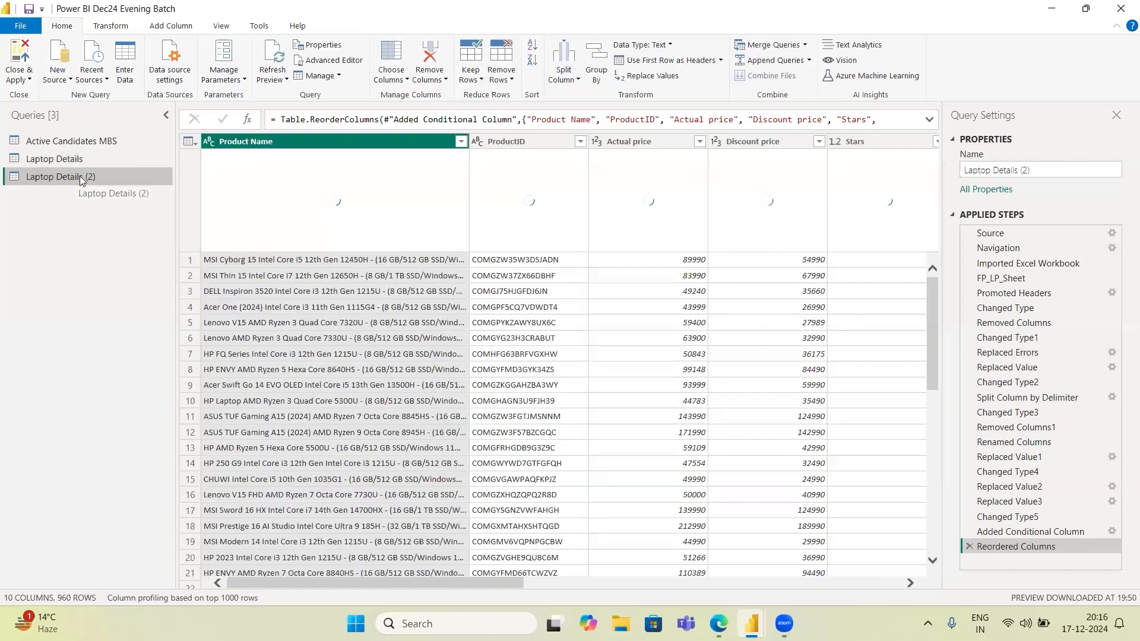
# Step: Try to rename the duplicated query as Laptop Details
pyautogui.doubleClick(79, 176)
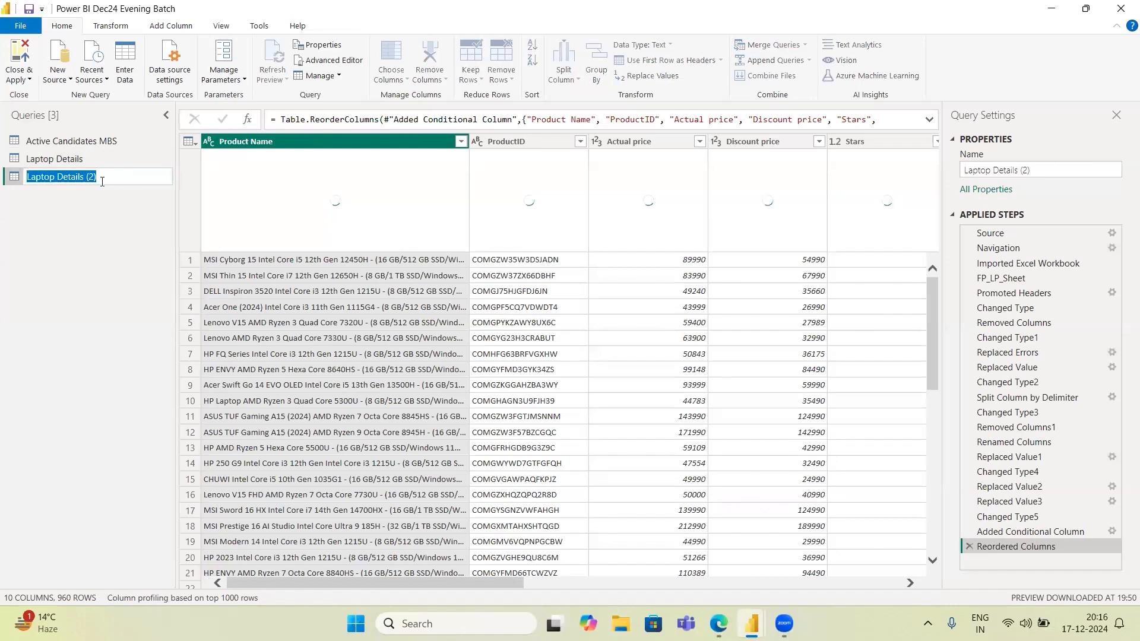
pyautogui.click(102, 182)
pyautogui.press('BackSpace')
pyautogui.press('BackSpace')
pyautogui.press('BackSpace')
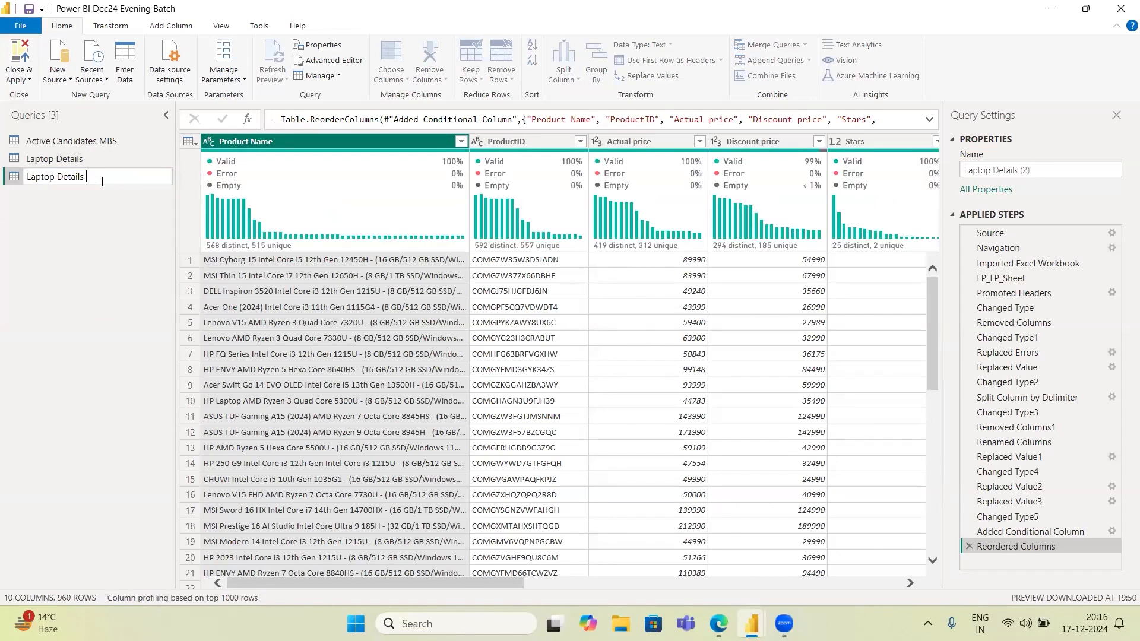
pyautogui.press('Return')
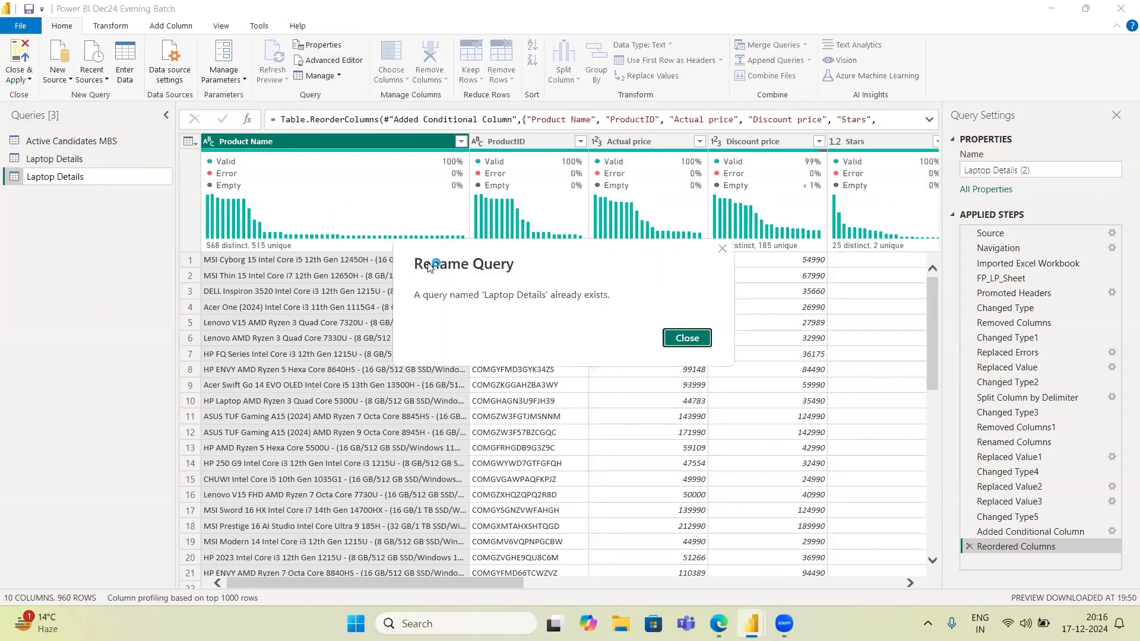
pyautogui.click(687, 338)
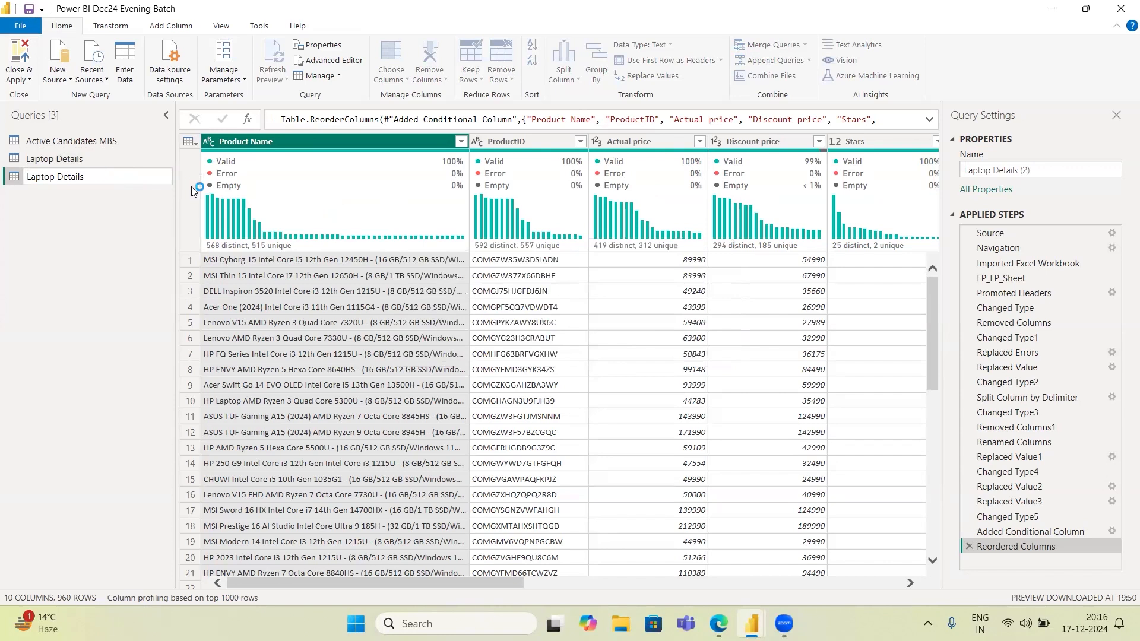
# Step: Rename the duplicated query as Laptop Detailed Values
pyautogui.doubleClick(107, 175)
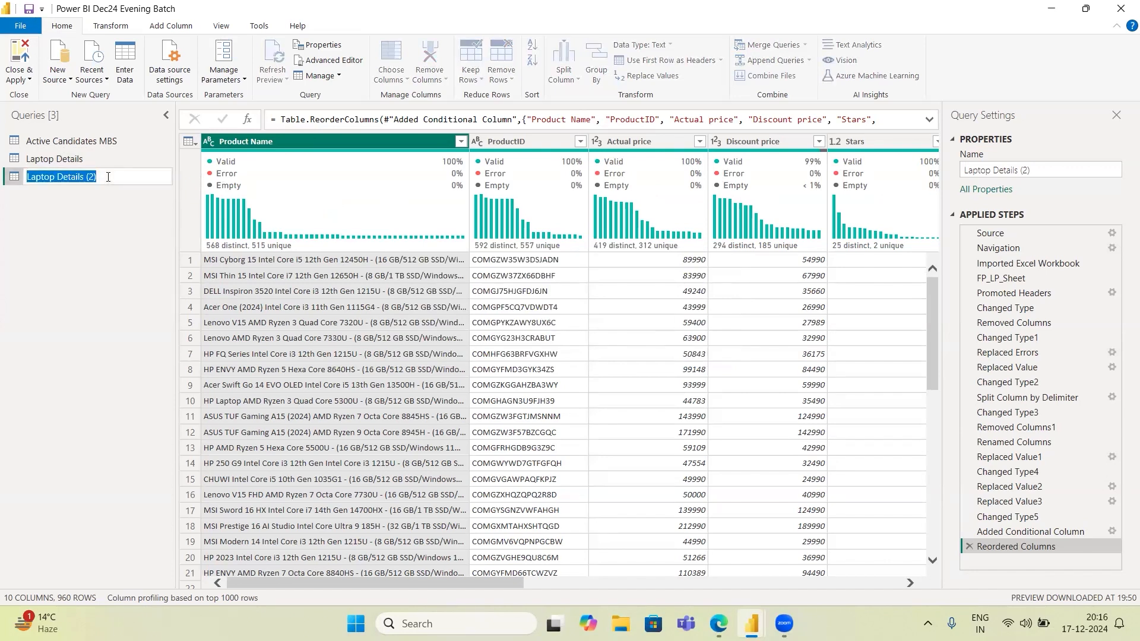
pyautogui.click(108, 176)
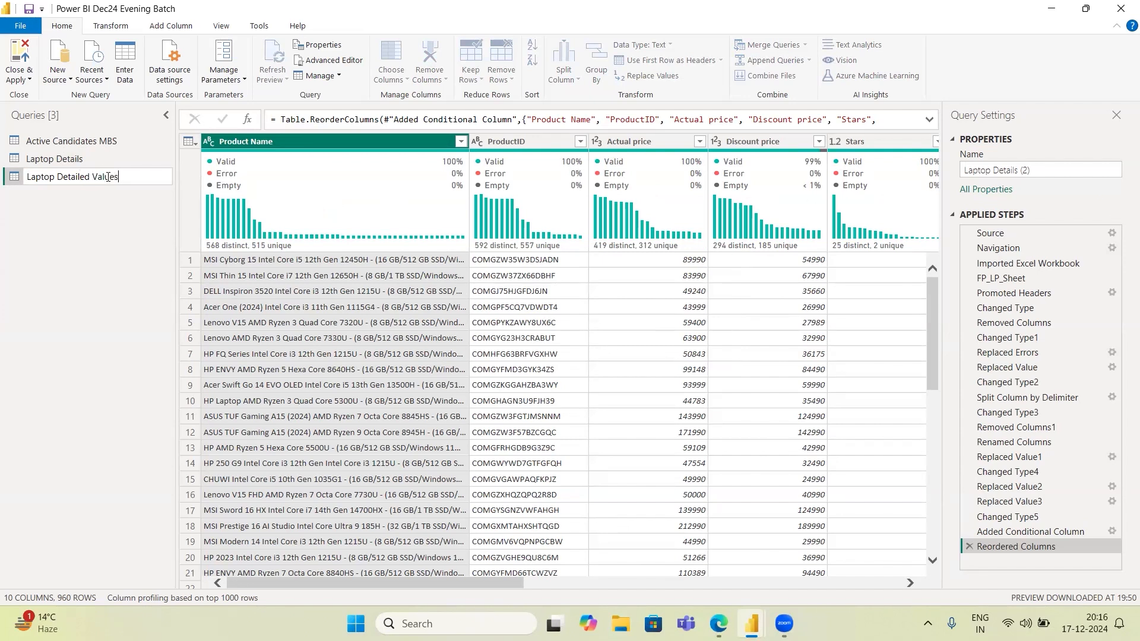
pyautogui.press('Return')
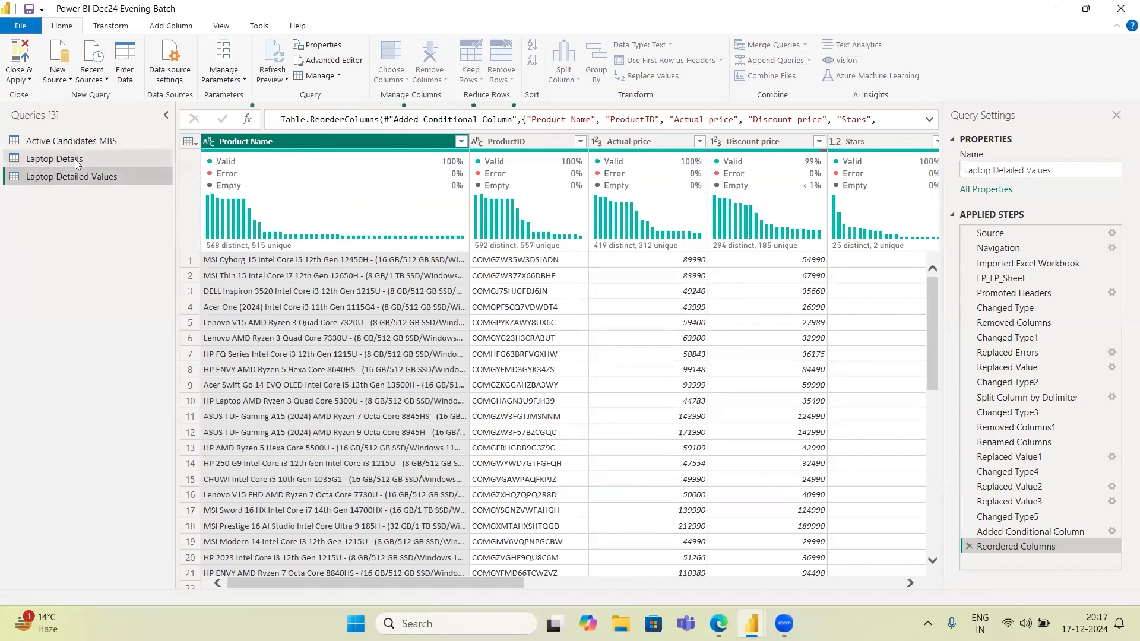
# Step: Remove the Product Name, Description and Link columns from the Laptop Details query
pyautogui.click(76, 160)
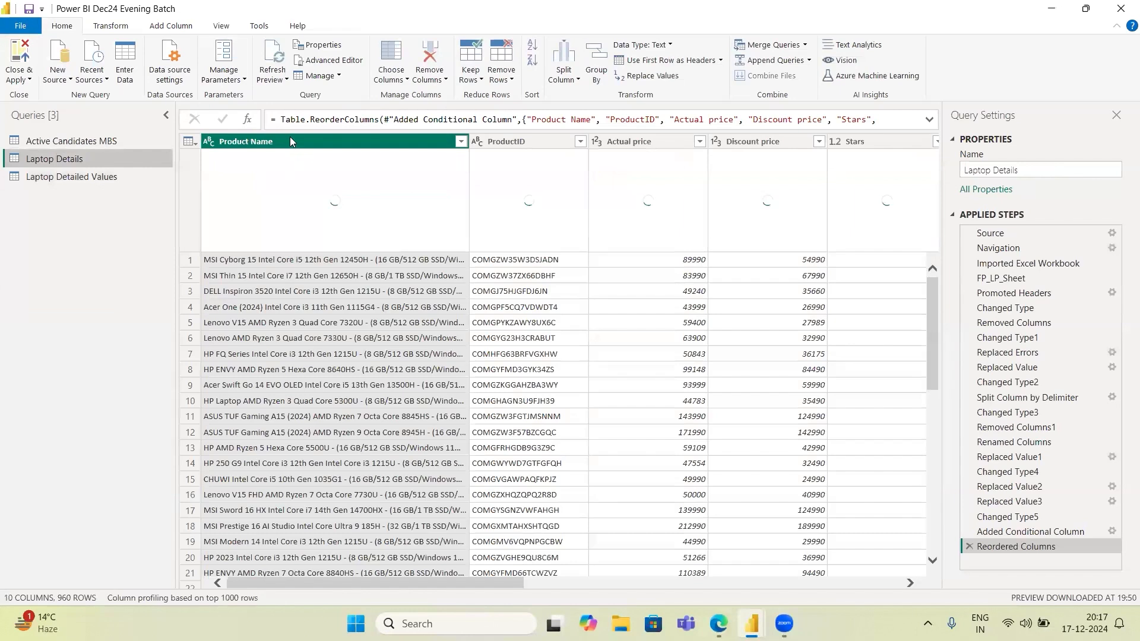
pyautogui.press('Delete')
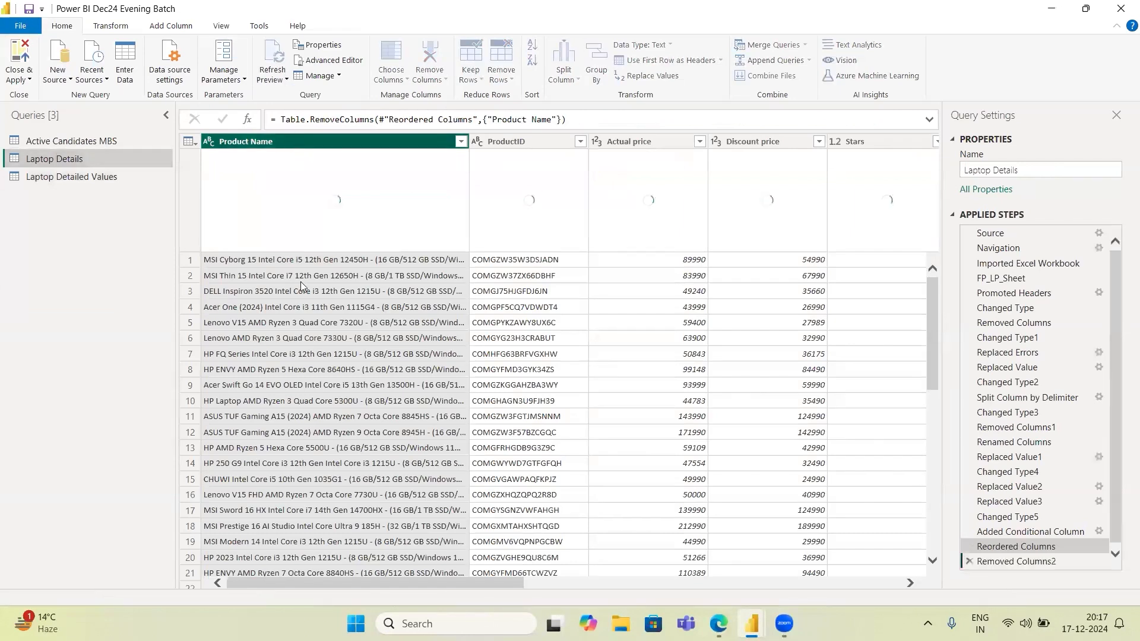
pyautogui.moveTo(325, 582); pyautogui.dragTo(746, 601)
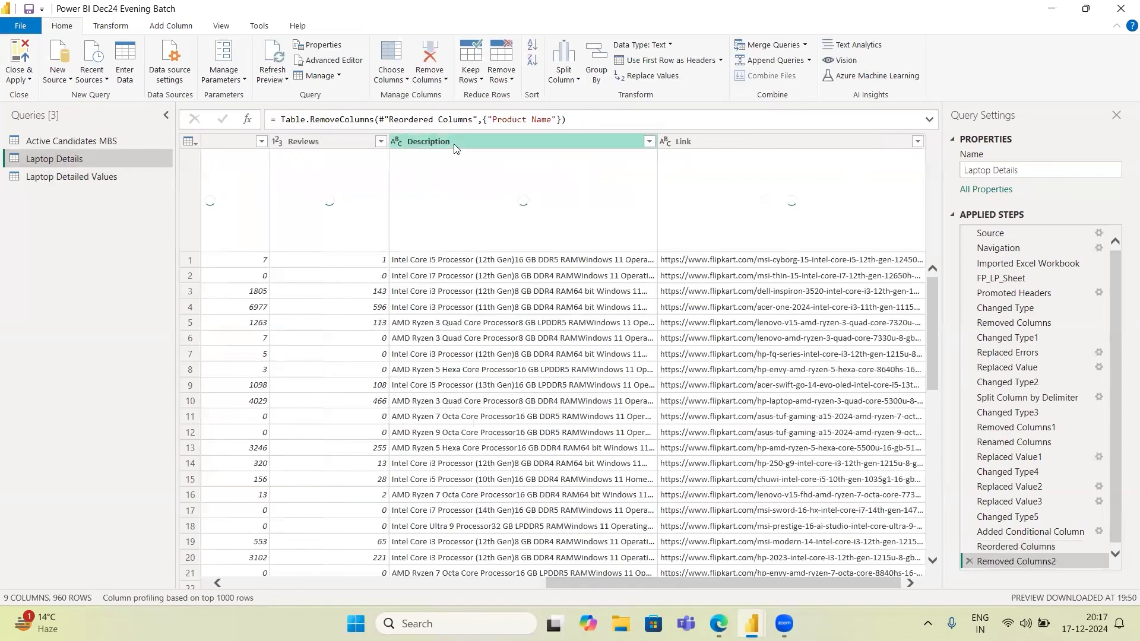
pyautogui.click(456, 141)
pyautogui.press('Delete')
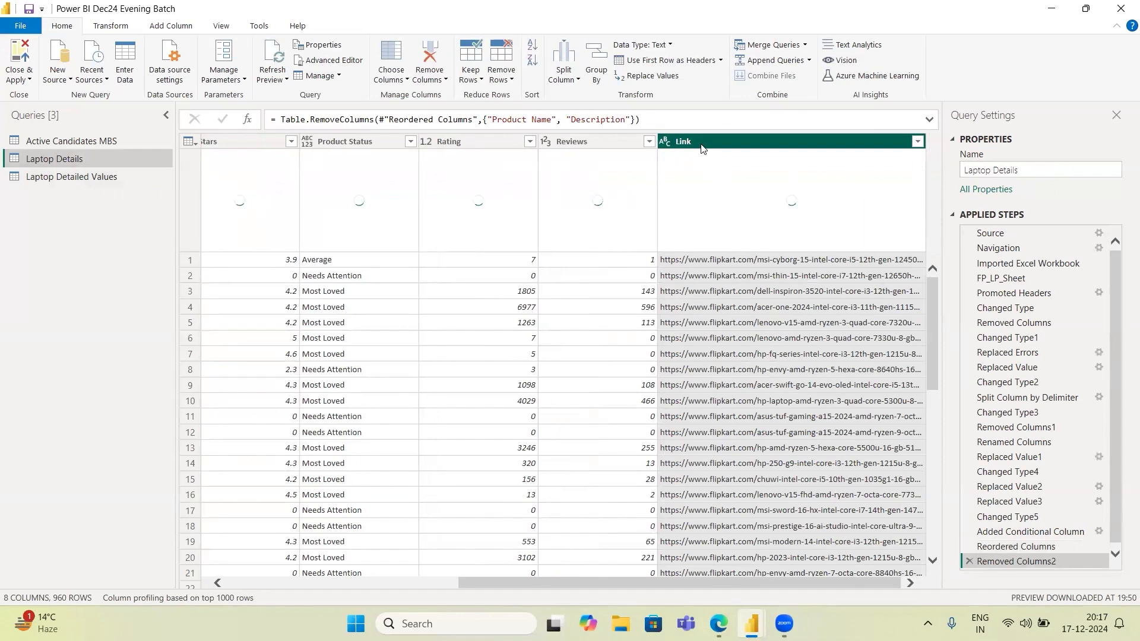
pyautogui.press('Delete')
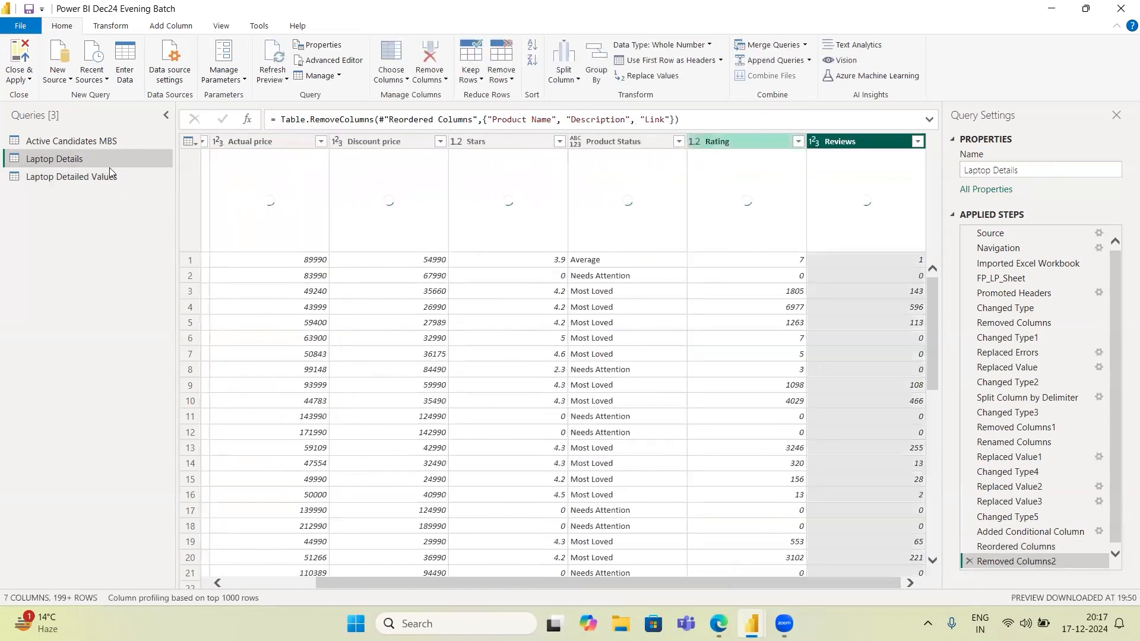
# Step: Remove the Actual price, Discount price, Stars, Product Status, Rating and Reviews columns from the Laptop Detailed Values query
pyautogui.click(68, 178)
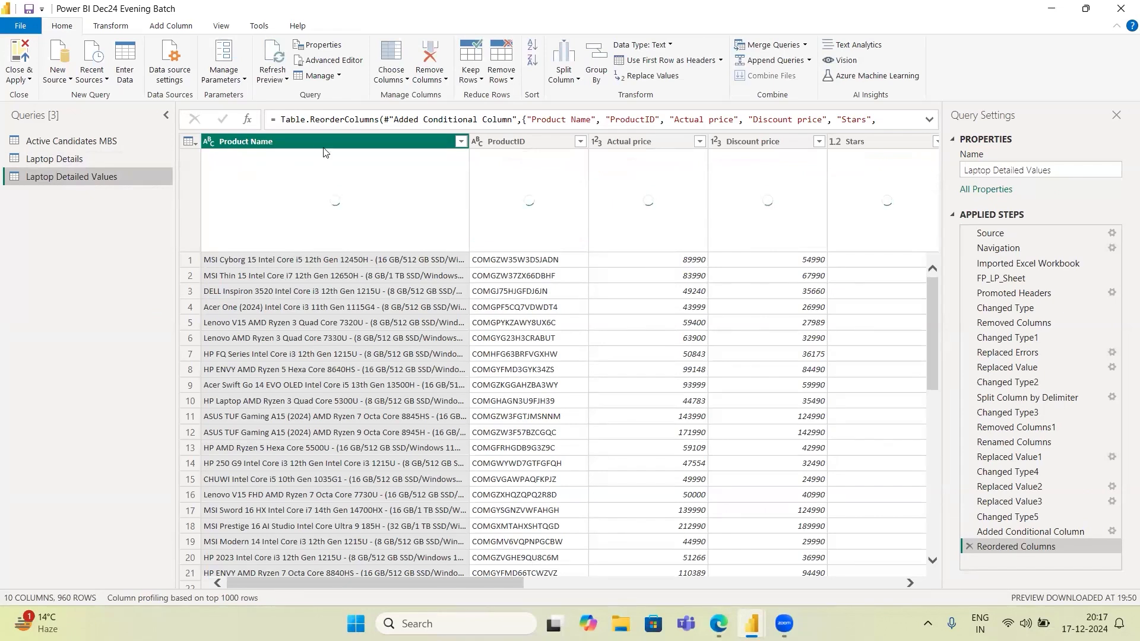
pyautogui.click(517, 141)
pyautogui.click(639, 141)
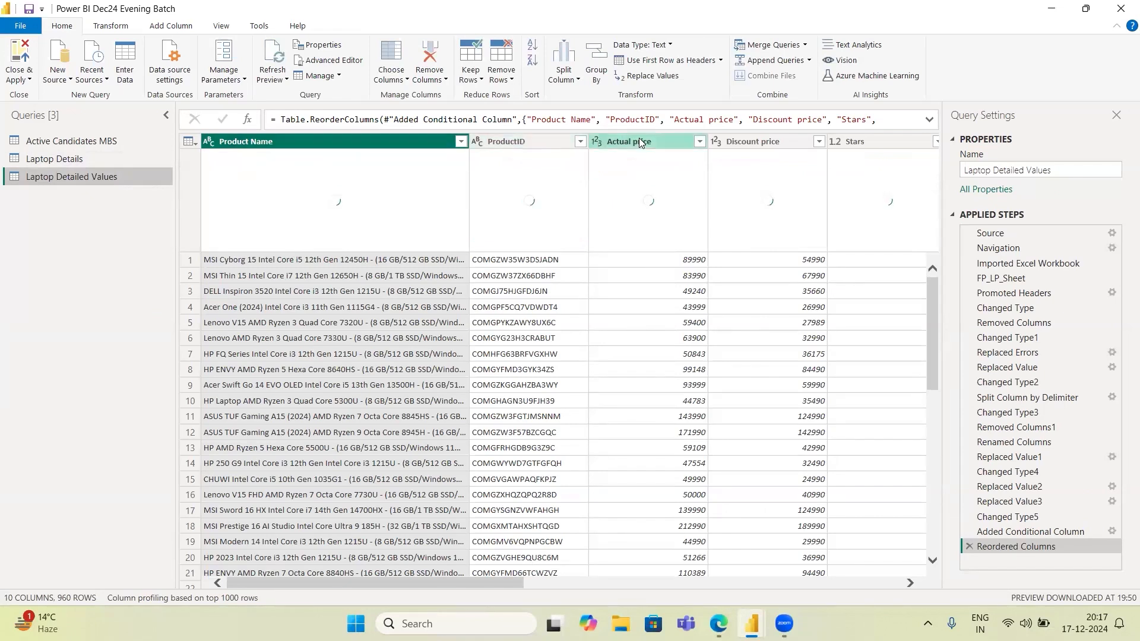
pyautogui.hotkey('shift', 'Right')
pyautogui.hotkey('shift', 'Right')
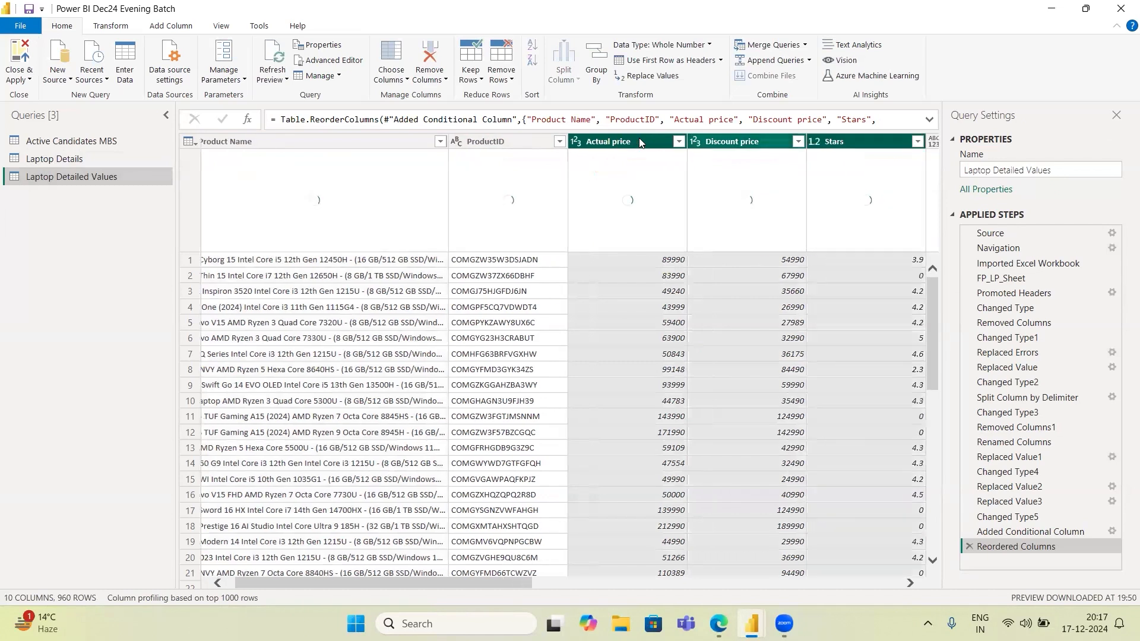
pyautogui.hotkey('shift', 'Right')
pyautogui.hotkey('shift', 'Right')
pyautogui.hotkey('shift', 'Right')
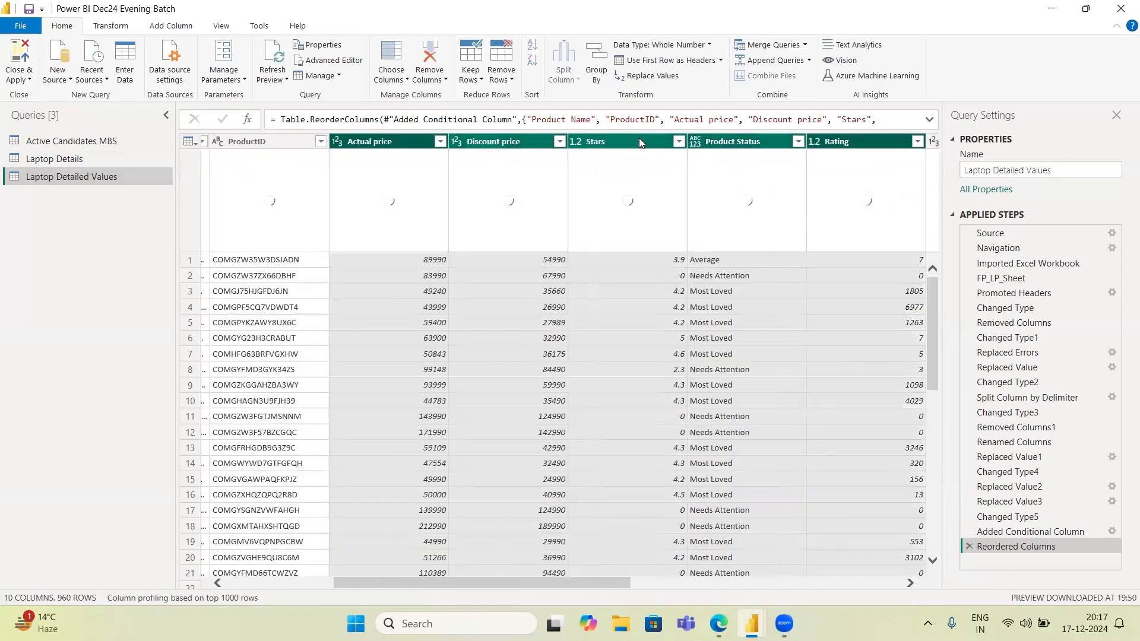
pyautogui.hotkey('shift', 'Right')
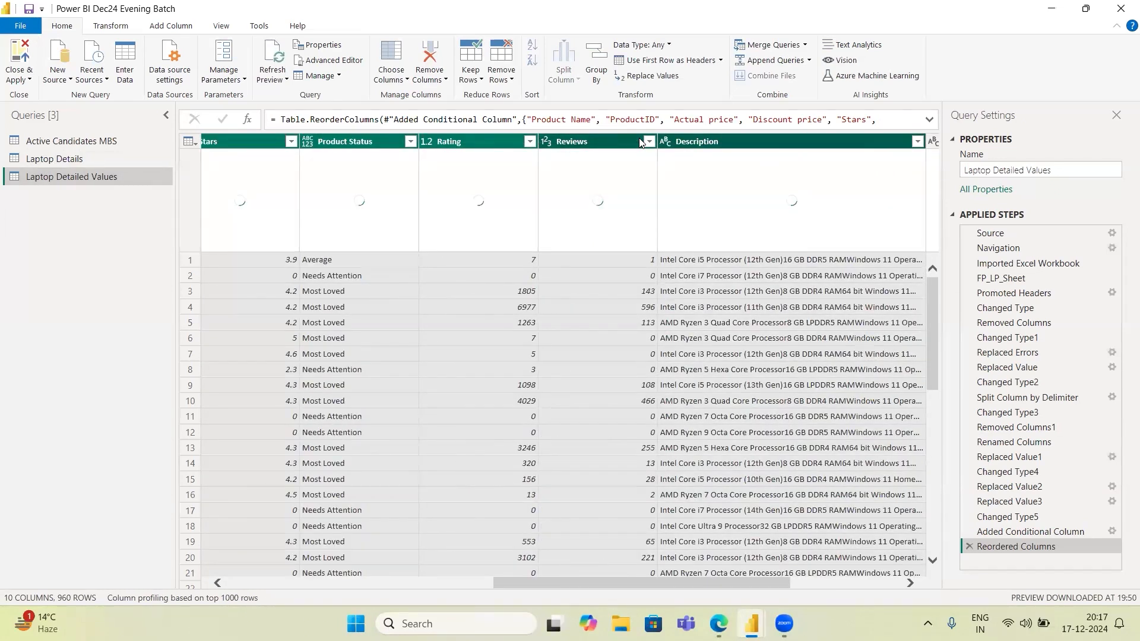
pyautogui.hotkey('shift', 'Left')
pyautogui.press('Delete')
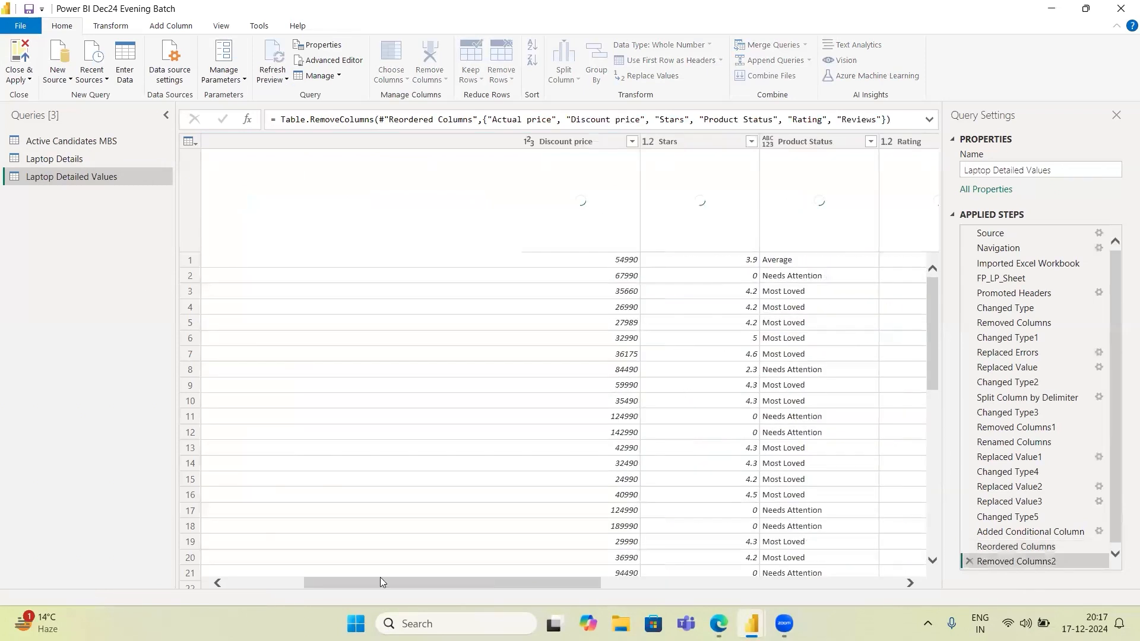
# Step: Compare the remaining columns of both laptop queries and examine the Added Conditional Column step of Laptop Details
pyautogui.click(79, 160)
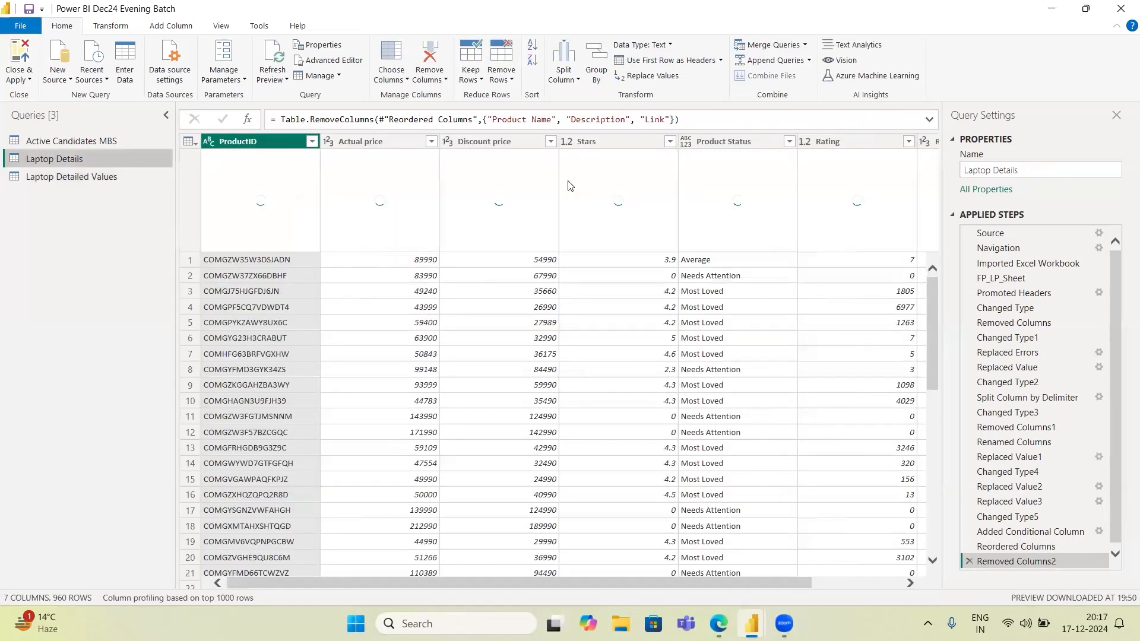
pyautogui.hscroll(2, 725, 309)
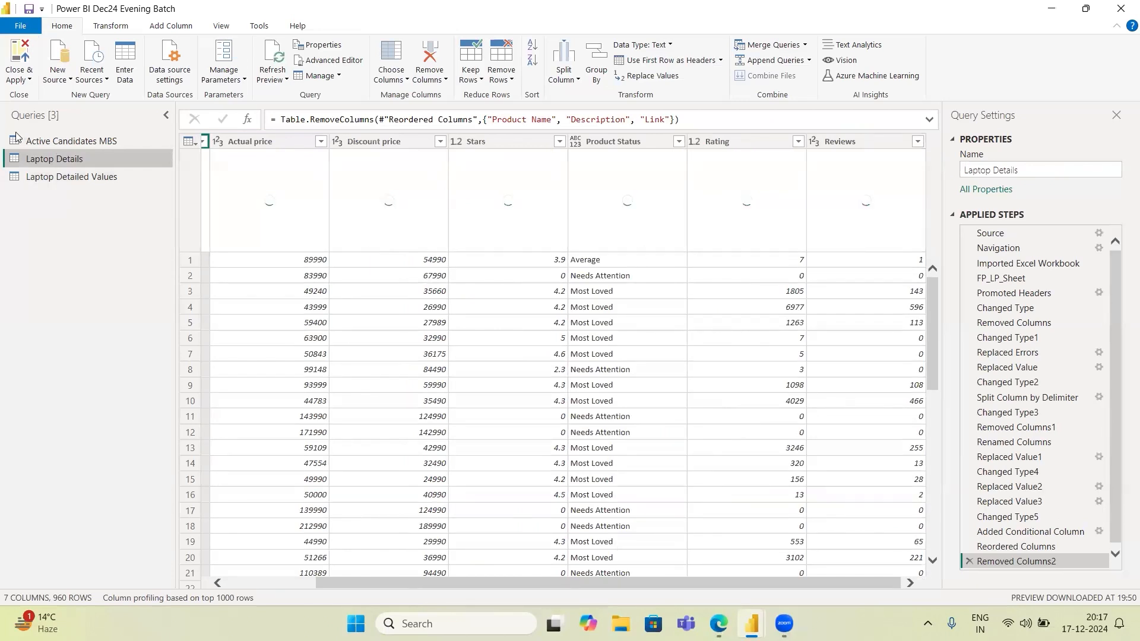
pyautogui.click(87, 177)
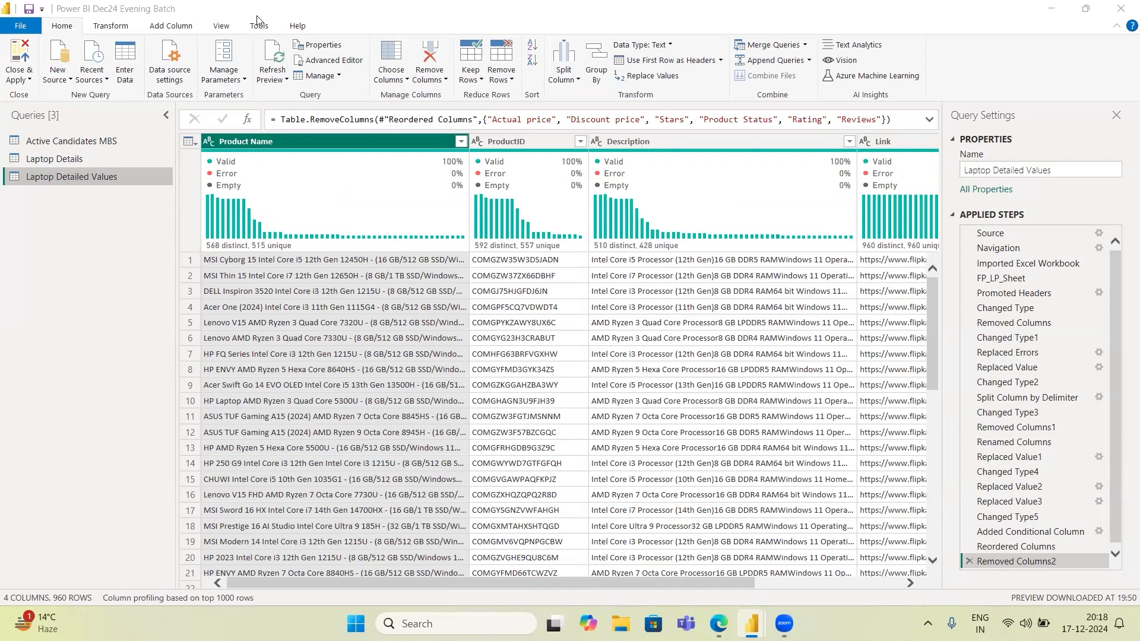
pyautogui.click(69, 162)
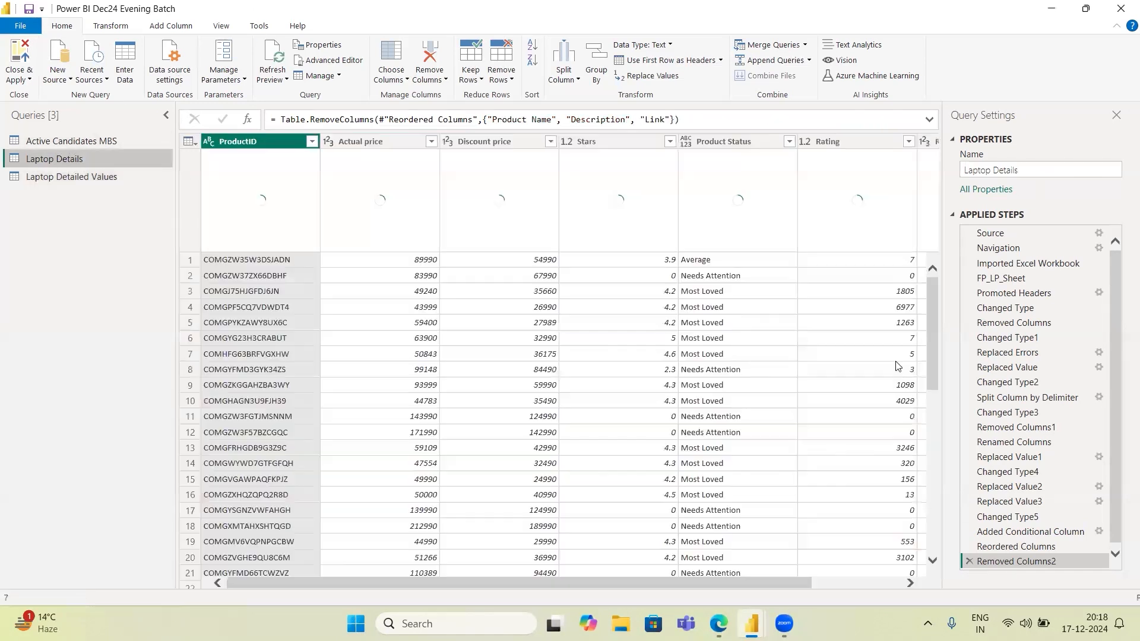
pyautogui.click(1018, 535)
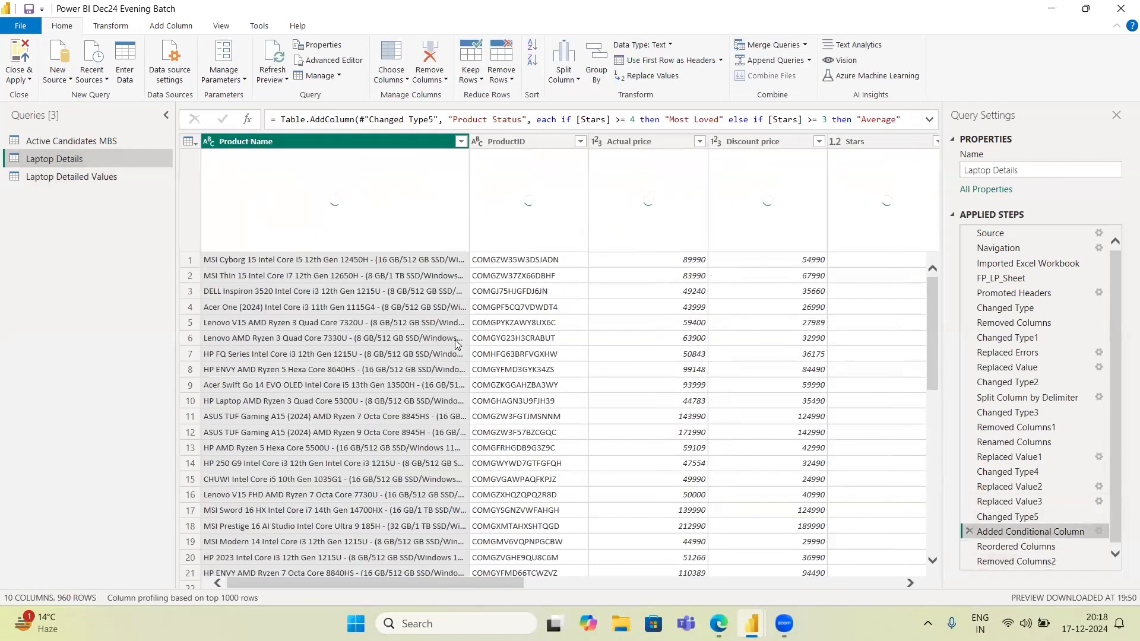
pyautogui.hscroll(5, 455, 345)
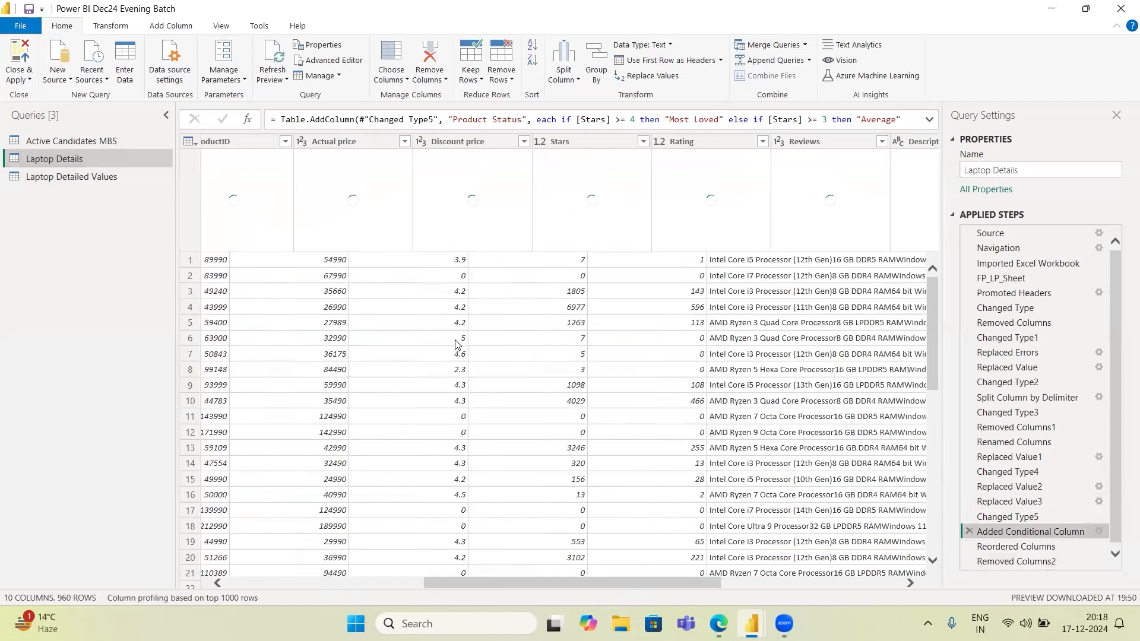
pyautogui.hscroll(5, 456, 344)
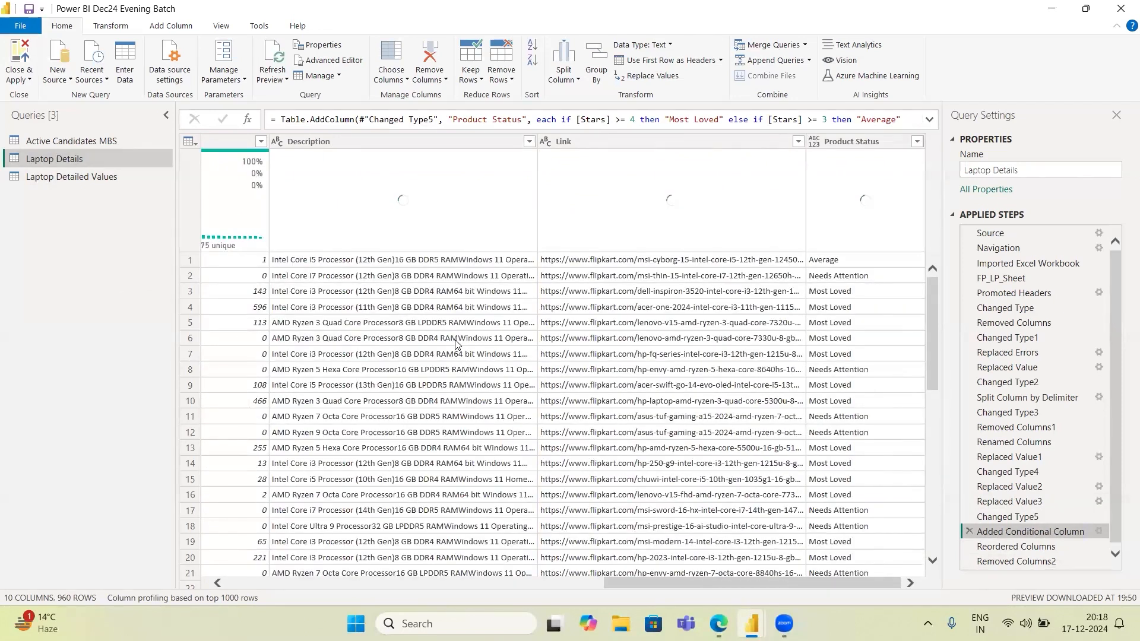
pyautogui.hscroll(-10, 456, 343)
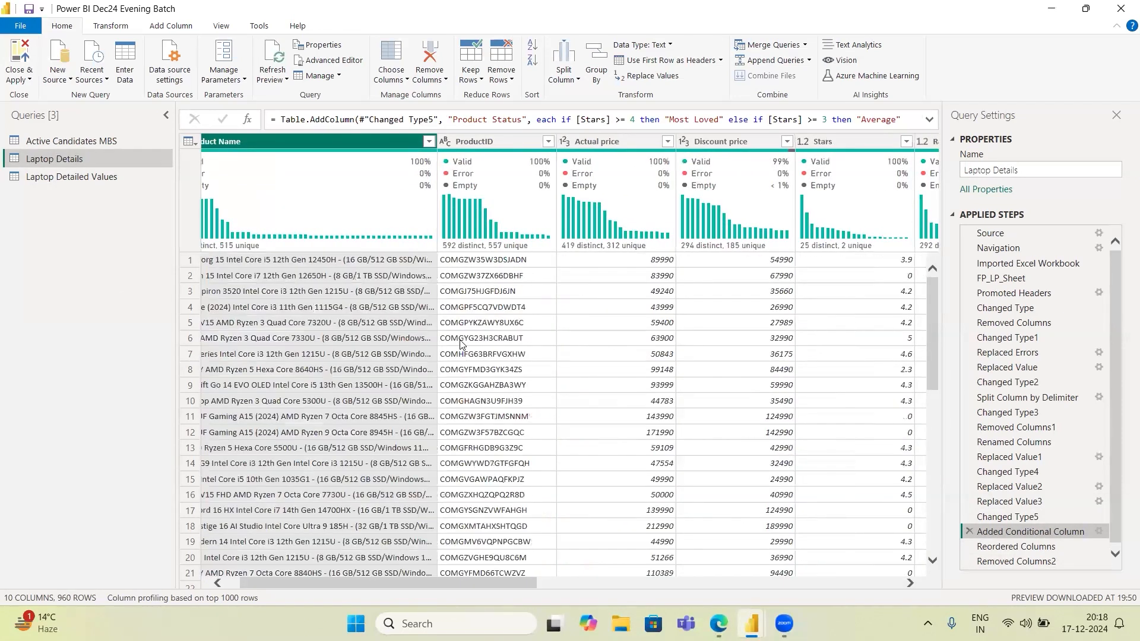
# Step: Review all Laptop Details columns at the Added Conditional Column step, from Product Name through Product Status
pyautogui.hscroll(-1, 460, 344)
pyautogui.hscroll(5, 460, 344)
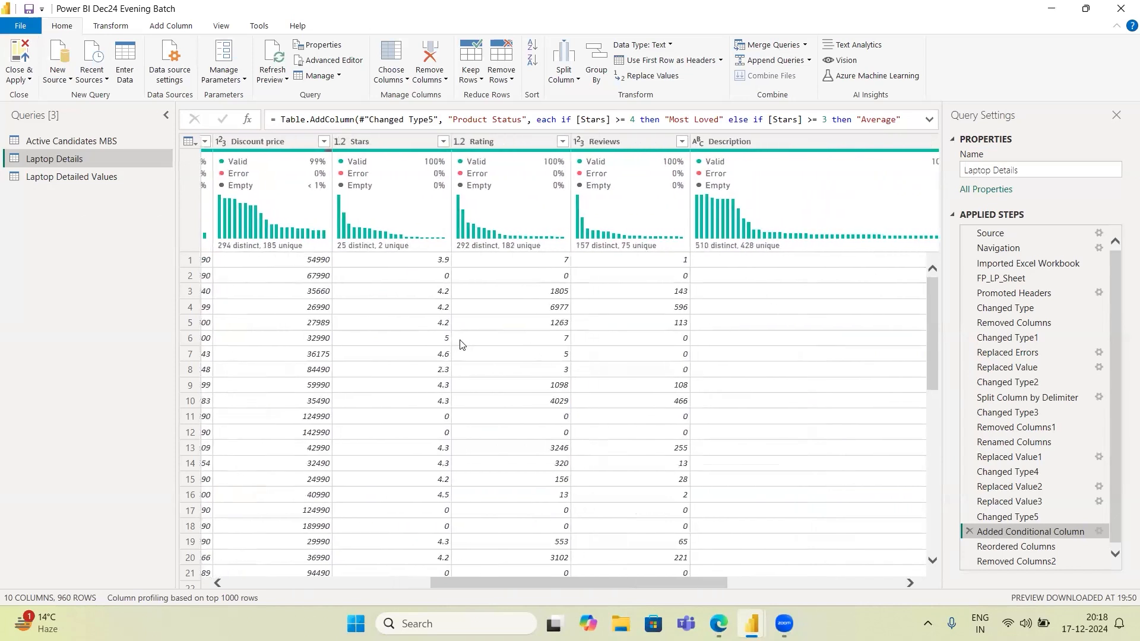
pyautogui.hscroll(2, 460, 344)
pyautogui.hscroll(2, 461, 345)
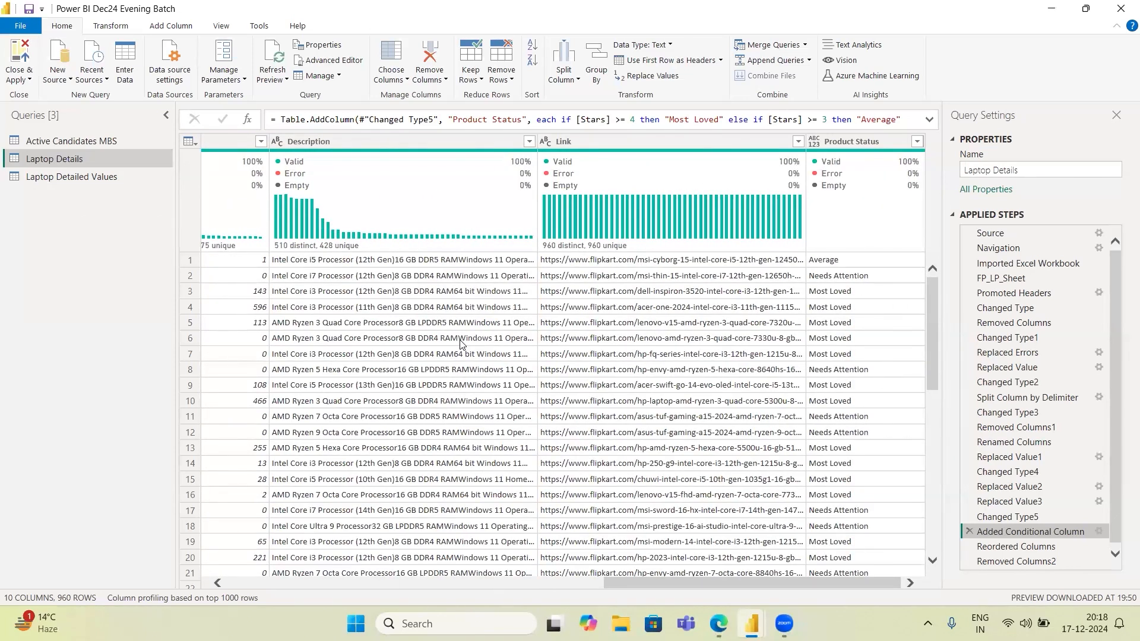
pyautogui.hscroll(-2, 461, 344)
pyautogui.hscroll(-5, 464, 344)
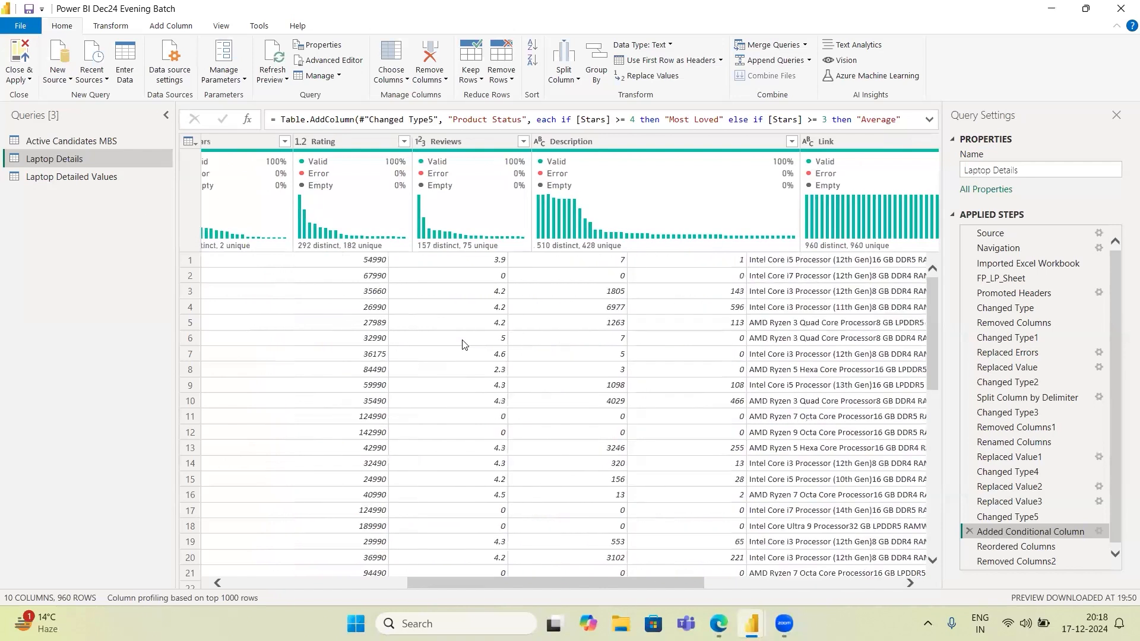
pyautogui.hscroll(-2, 464, 344)
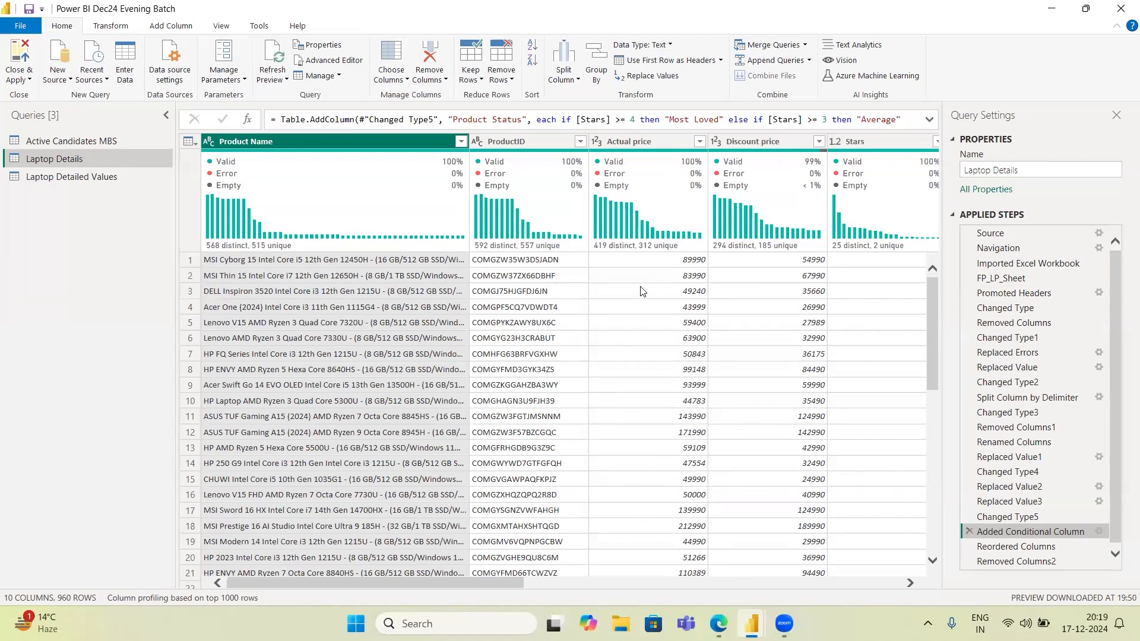
pyautogui.hscroll(5, 640, 291)
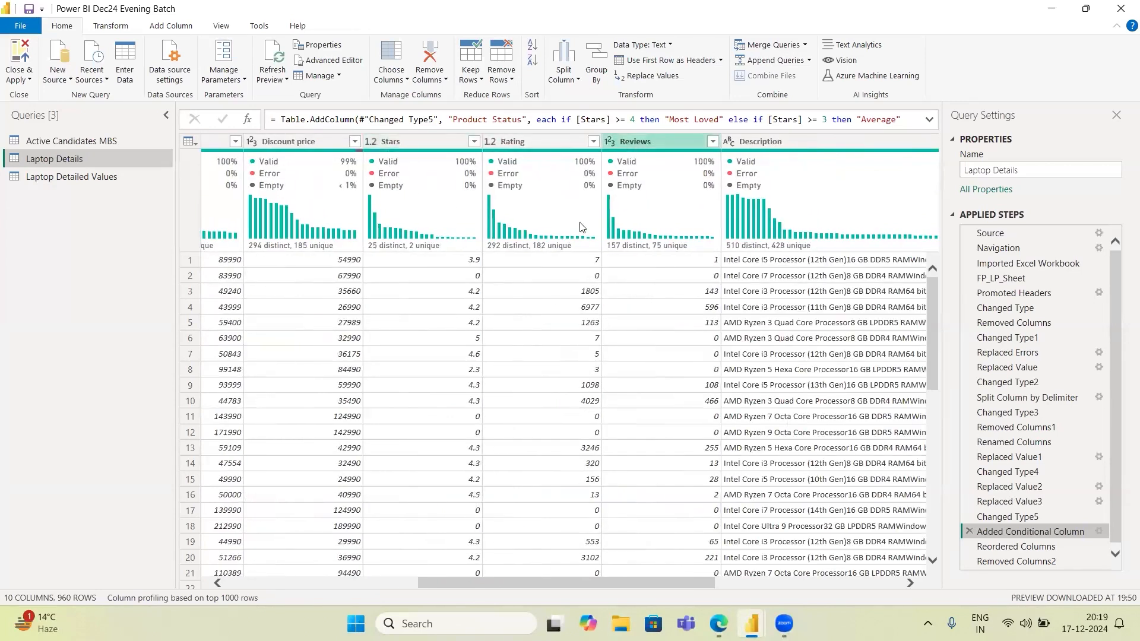
pyautogui.hscroll(-5, 541, 329)
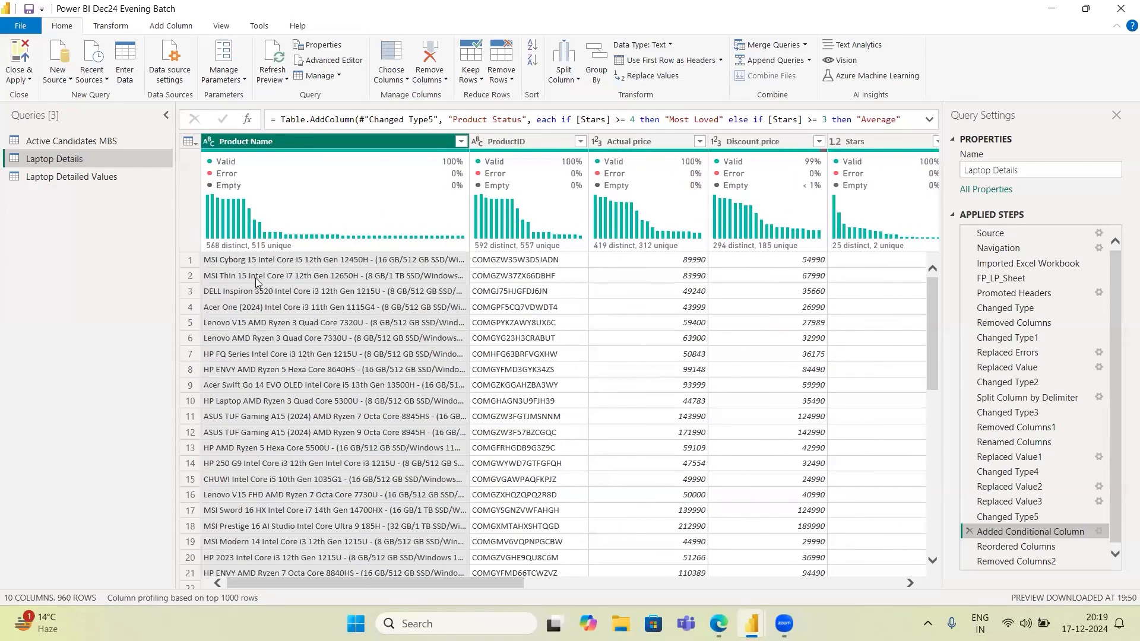
pyautogui.hscroll(5, 534, 332)
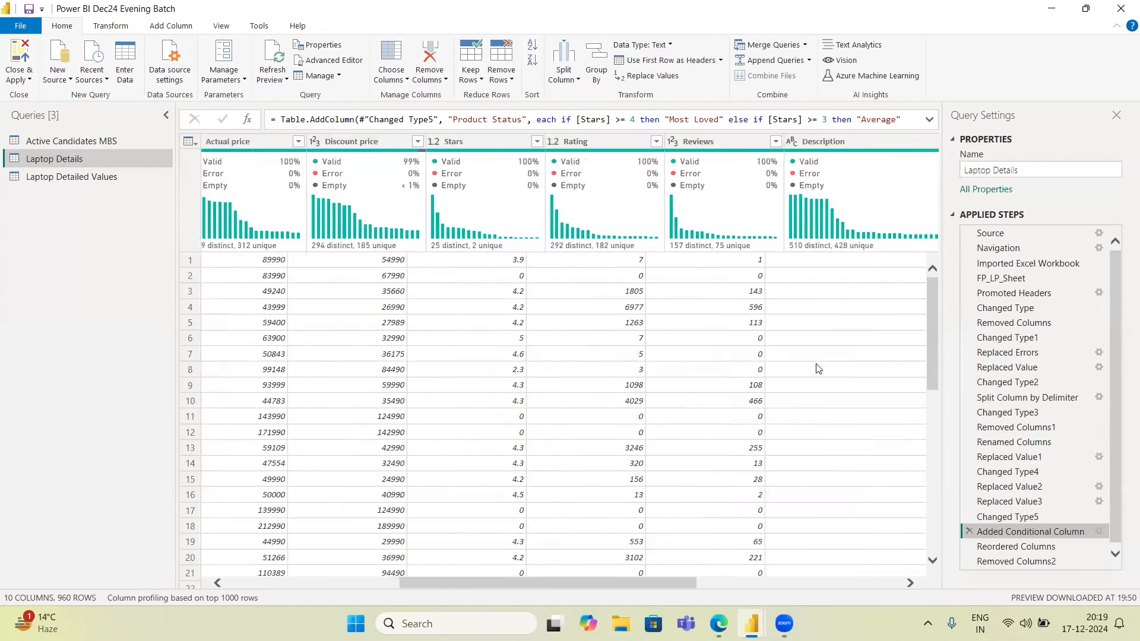
pyautogui.hscroll(5, 588, 255)
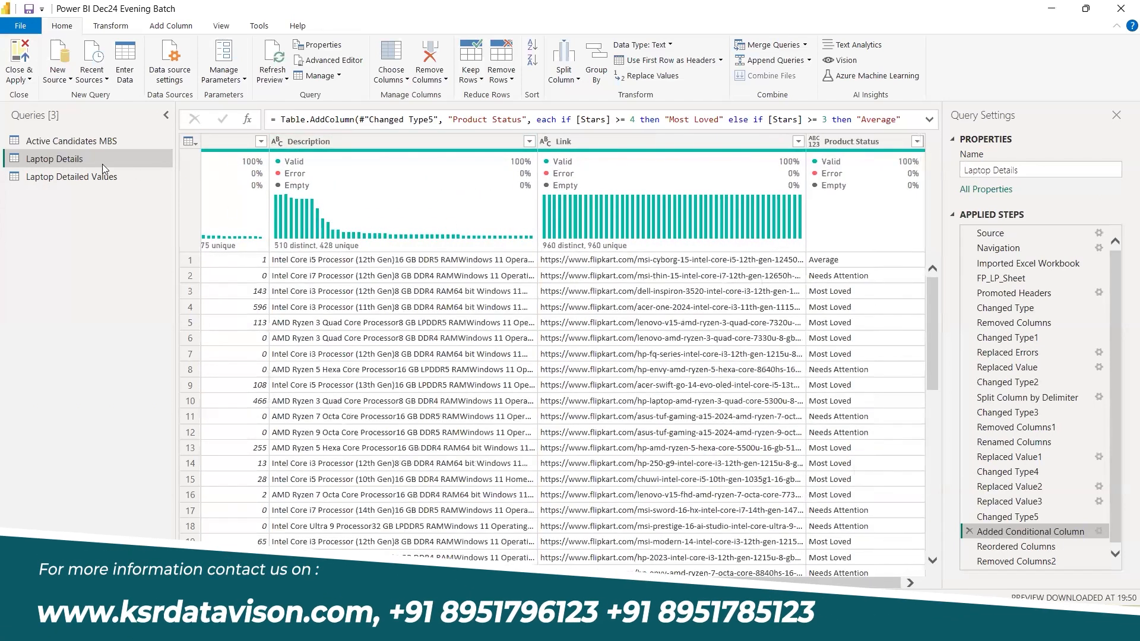
# Step: Rename the Laptop Details query as Laptop, and close the Power Query Editor with the changes applied
pyautogui.click(72, 177)
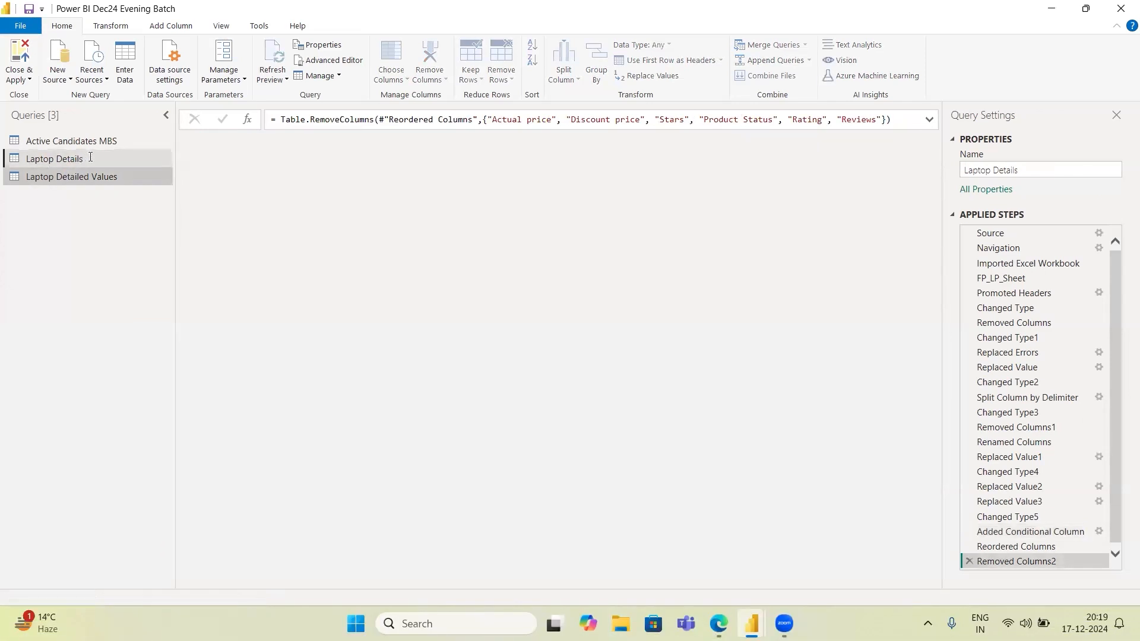
pyautogui.click(76, 159)
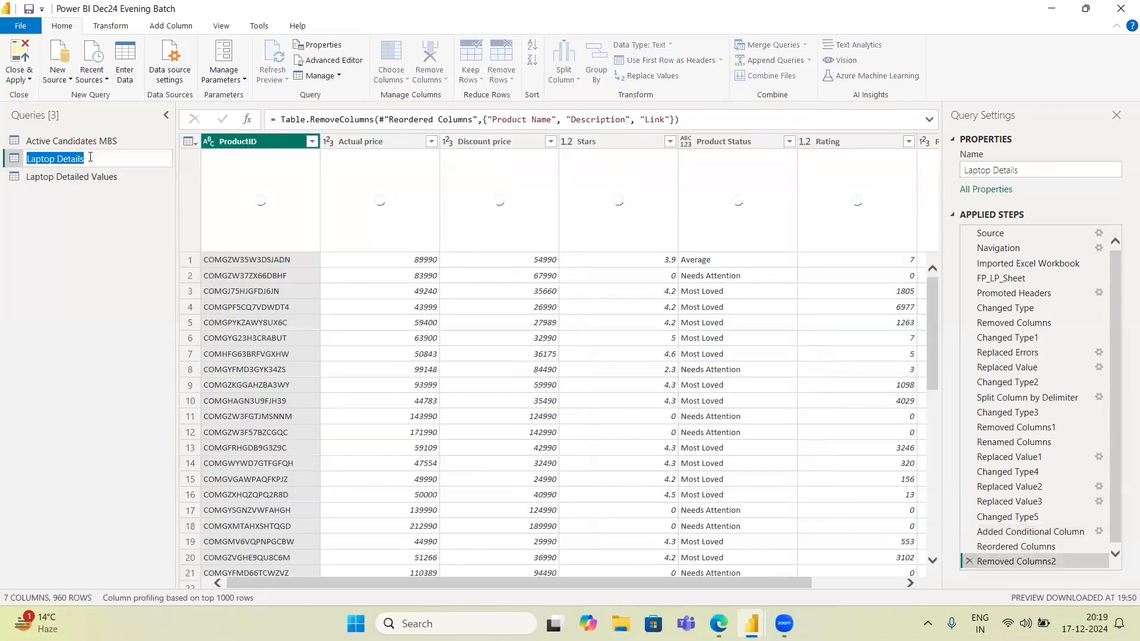
pyautogui.click(89, 158)
pyautogui.press('BackSpace')
pyautogui.press('BackSpace')
pyautogui.press('BackSpace')
pyautogui.press('BackSpace')
pyautogui.press('BackSpace')
pyautogui.press('BackSpace')
pyautogui.press('BackSpace')
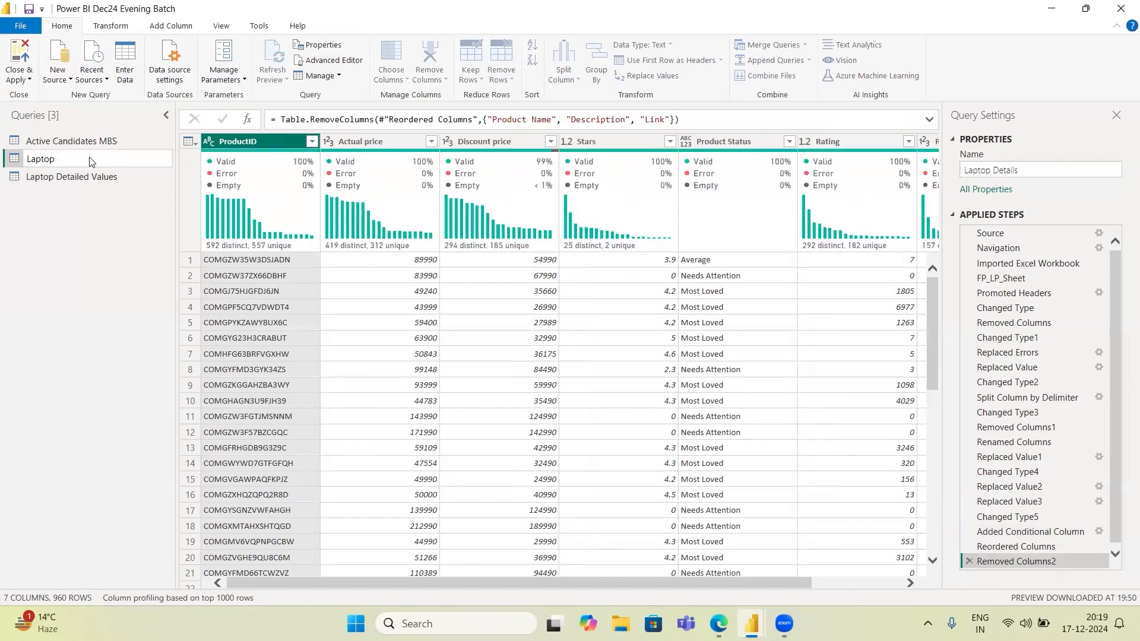
pyautogui.press('Return')
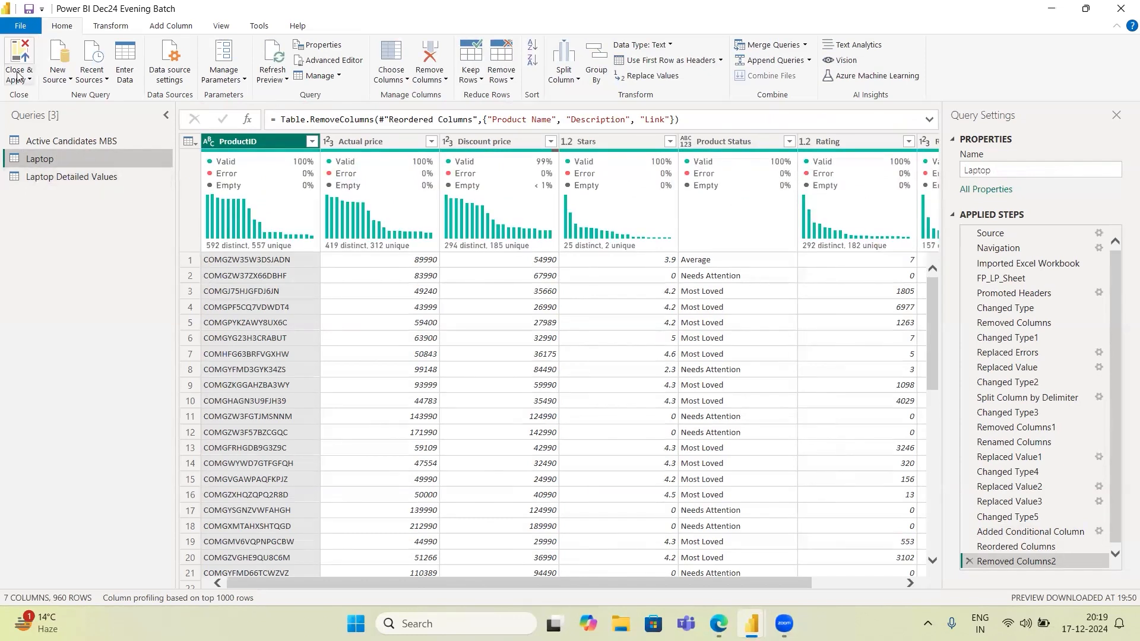
pyautogui.click(18, 78)
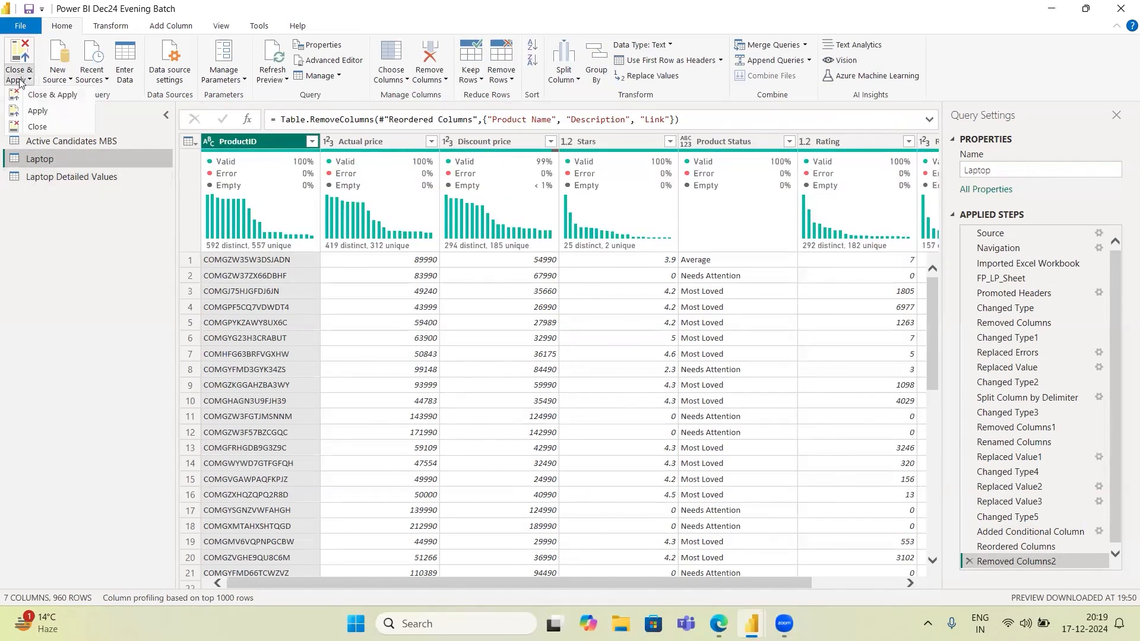
pyautogui.click(50, 96)
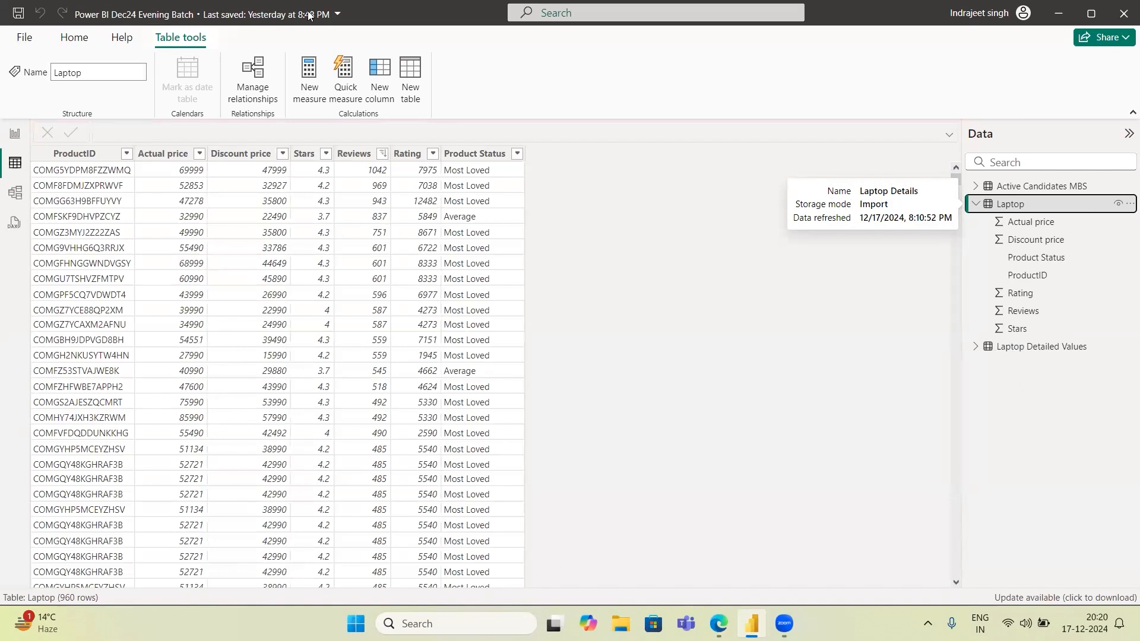
# Step: Examine the loaded rows of the Laptop table and the columns of the Laptop Detailed Values table
pyautogui.scroll(-1, 369, 306)
pyautogui.scroll(-10, 369, 306)
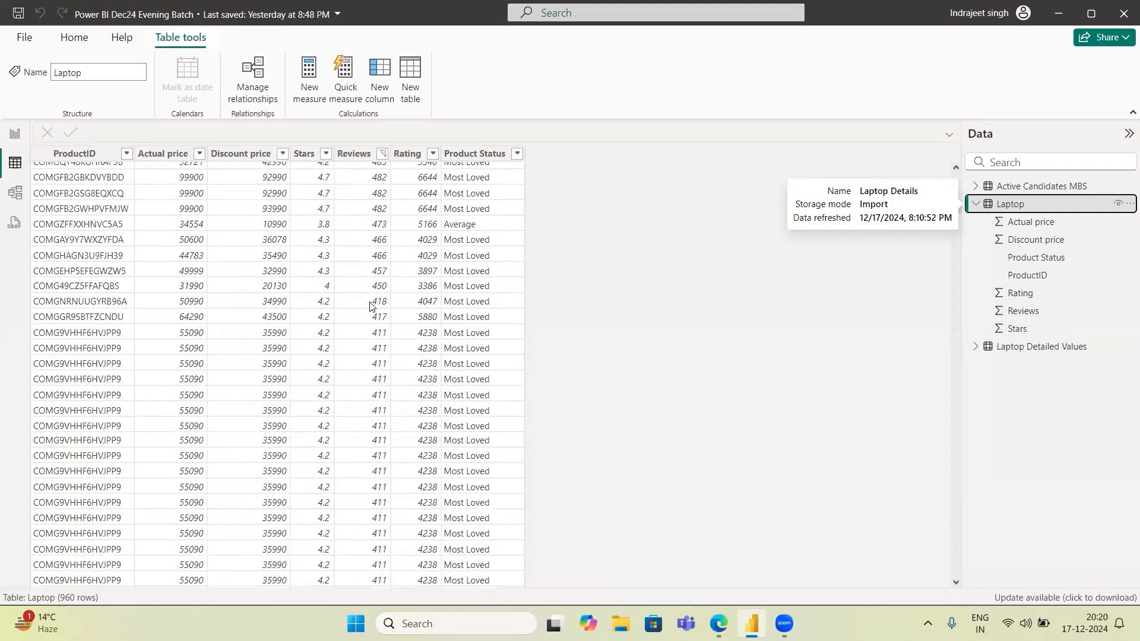
pyautogui.scroll(10, 370, 306)
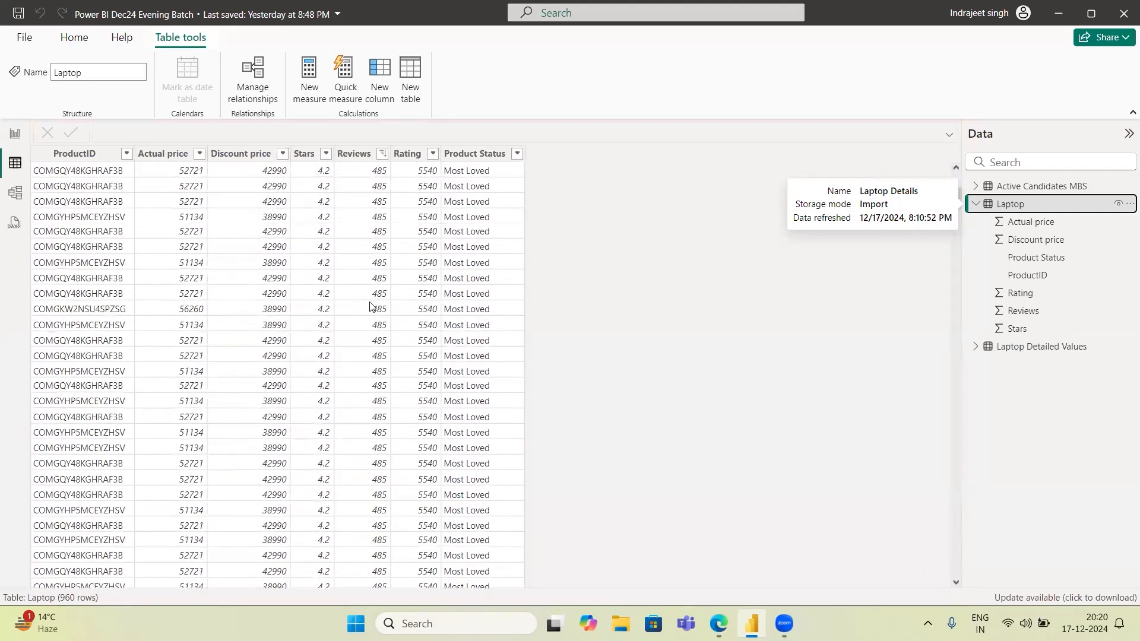
pyautogui.click(1037, 350)
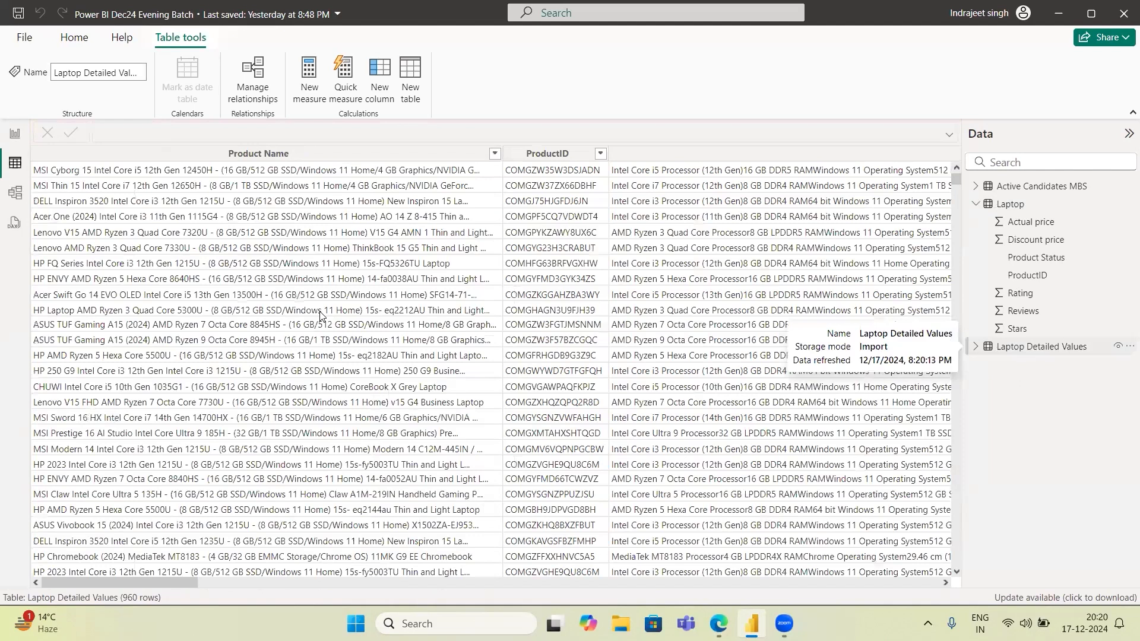
pyautogui.hscroll(3, 321, 315)
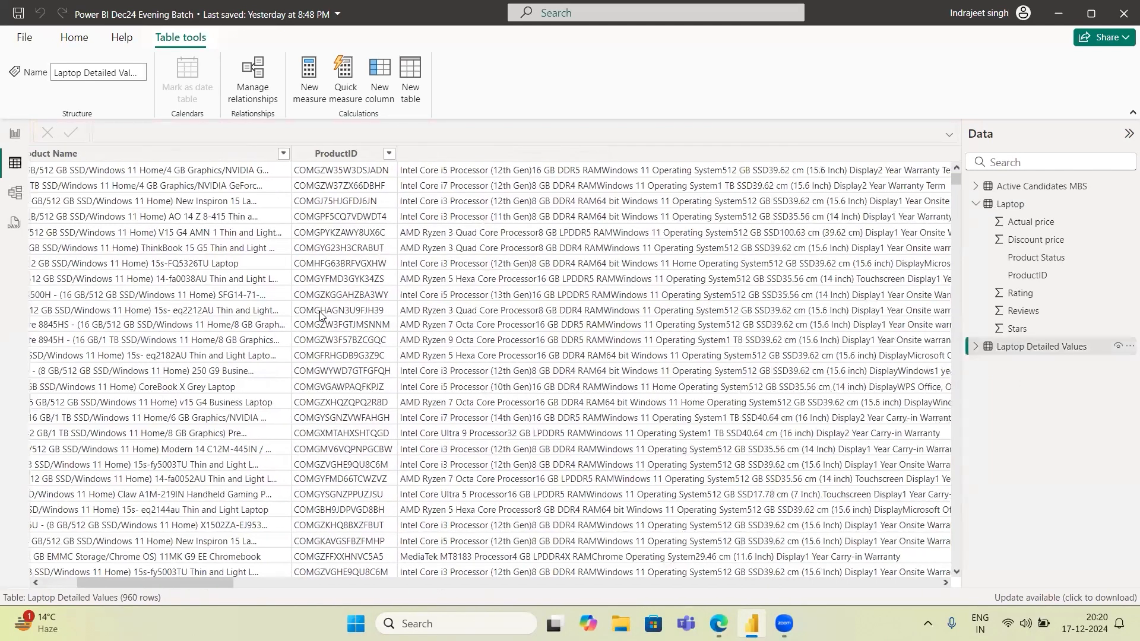
pyautogui.hscroll(1, 320, 315)
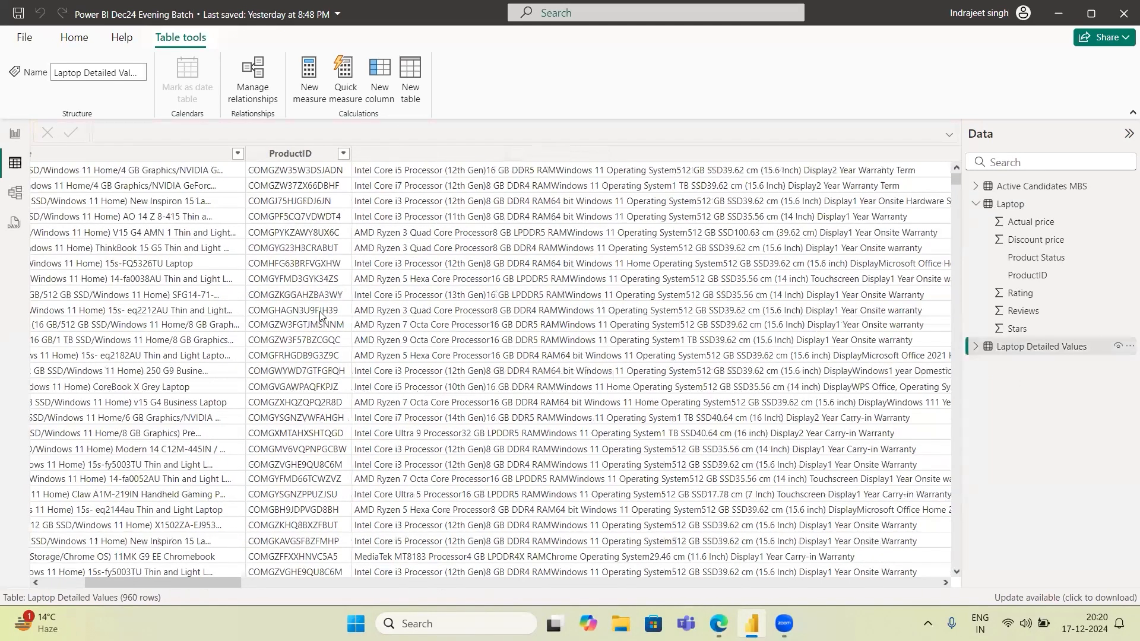
pyautogui.hscroll(8, 320, 316)
pyautogui.hscroll(-4, 321, 315)
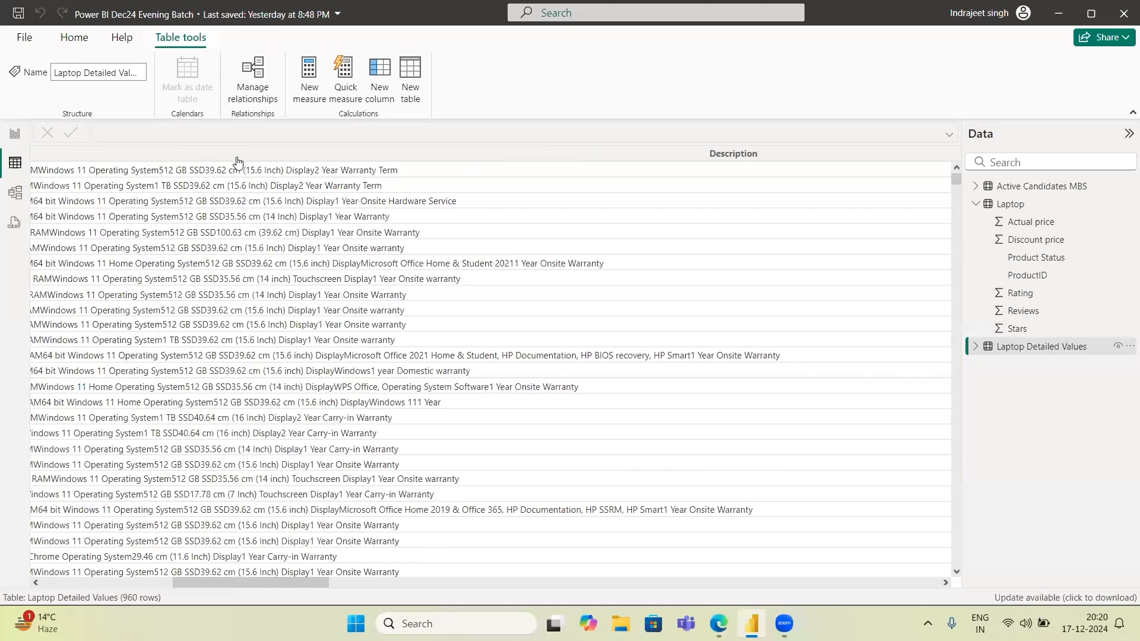
pyautogui.hscroll(-6, 267, 158)
pyautogui.hscroll(-10, 267, 158)
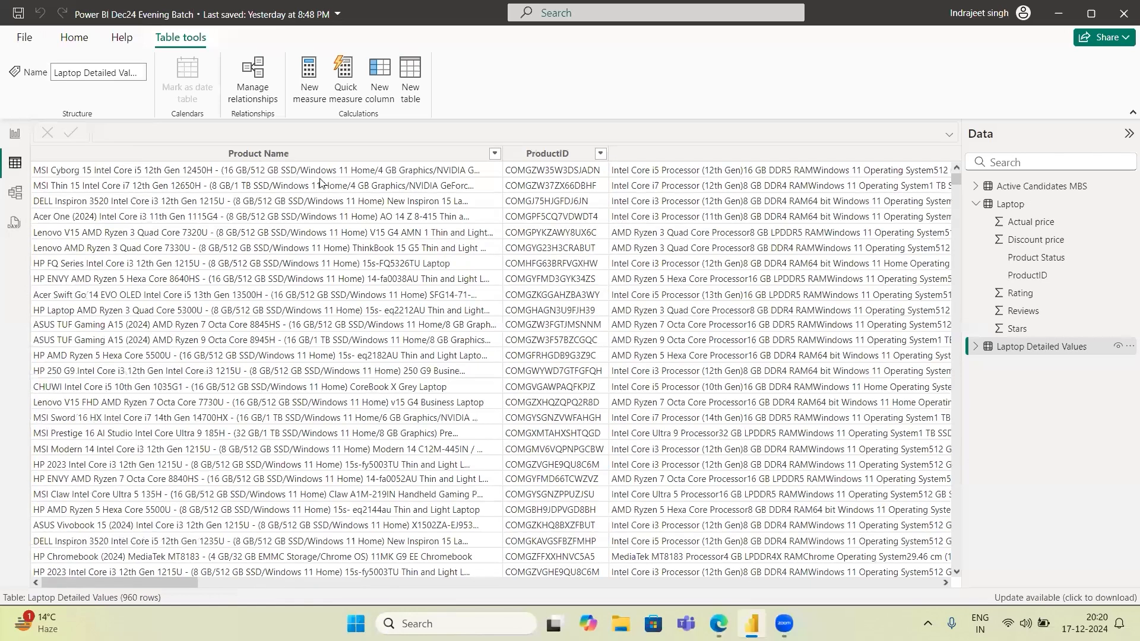
# Step: Select the Product Name column of Laptop Detailed Values and examine its entries alongside the ProductID and Description columns
pyautogui.click(285, 186)
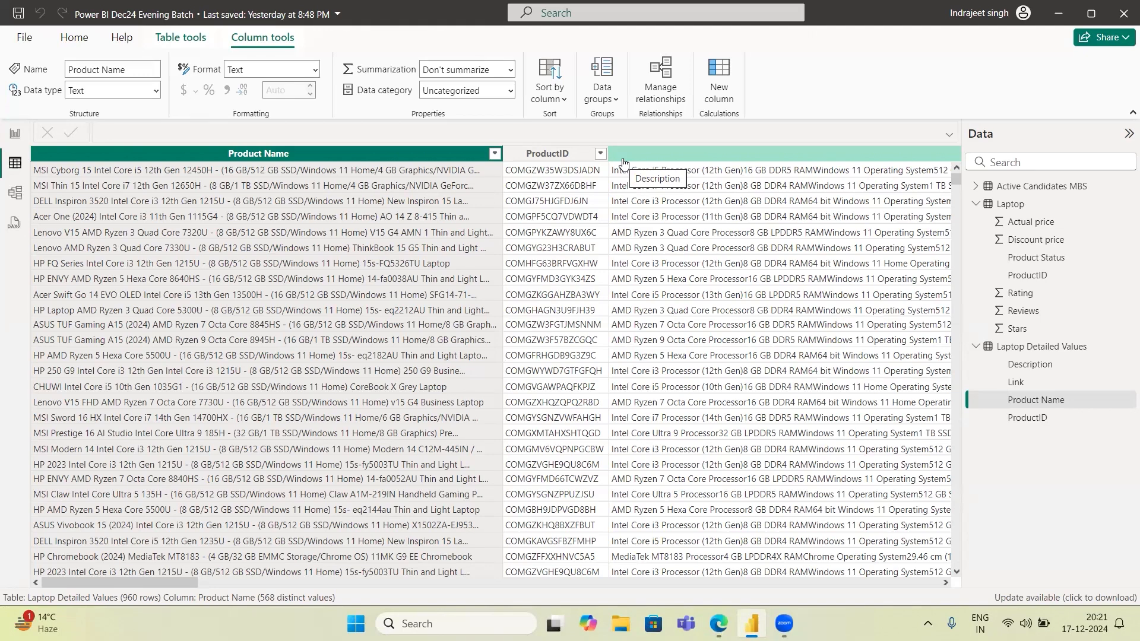
pyautogui.hscroll(3, 653, 267)
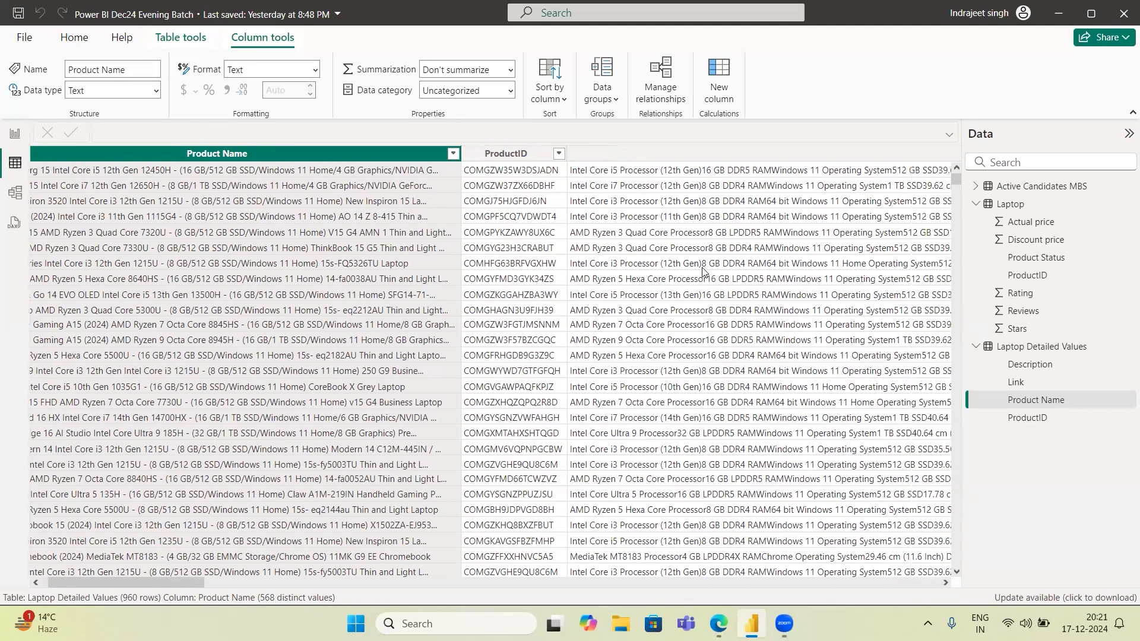
pyautogui.hscroll(10, 702, 271)
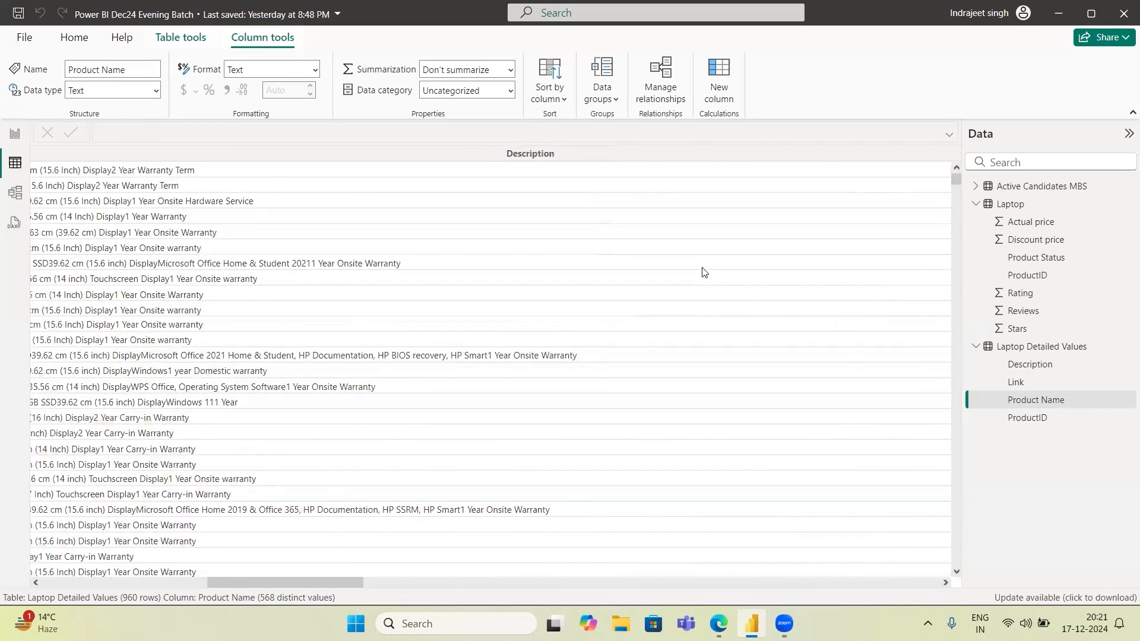
pyautogui.hscroll(-7, 702, 271)
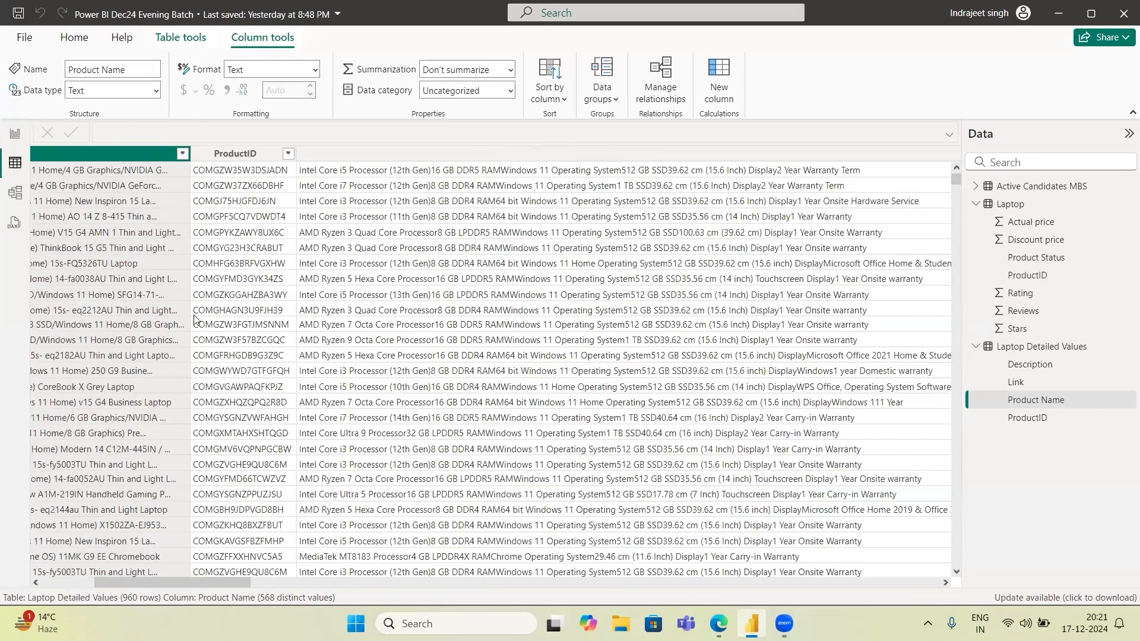
pyautogui.hscroll(-4, 199, 319)
pyautogui.hscroll(-3, 60, 170)
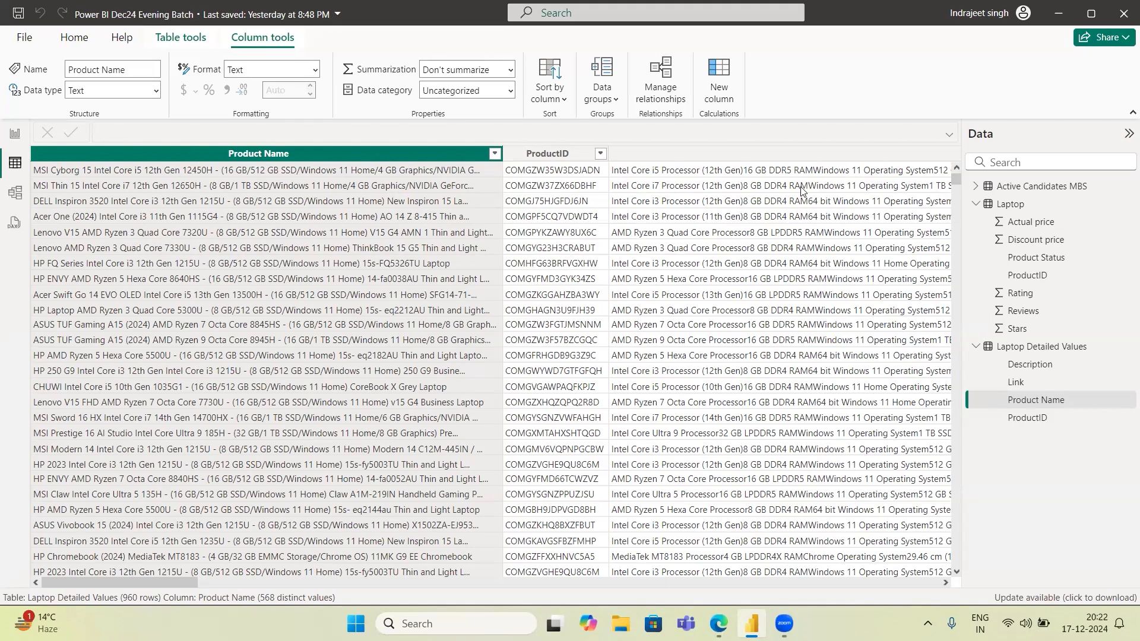
pyautogui.hscroll(5, 795, 182)
pyautogui.hscroll(1, 796, 181)
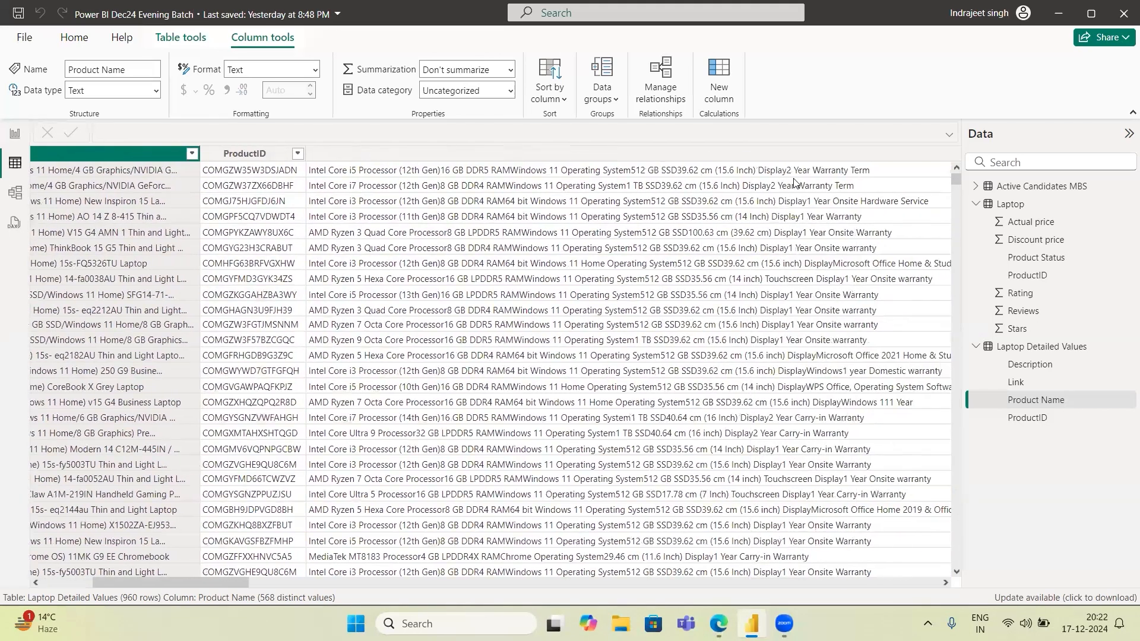
pyautogui.hscroll(5, 796, 181)
pyautogui.hscroll(-10, 165, 280)
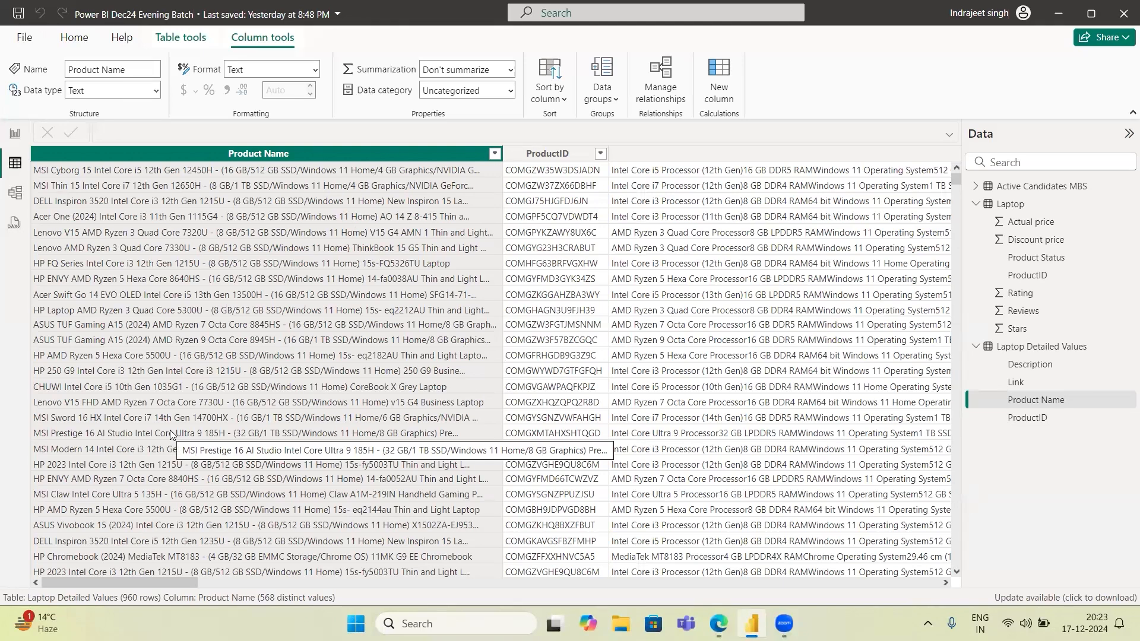
pyautogui.scroll(-5, 170, 433)
pyautogui.scroll(-5, 171, 434)
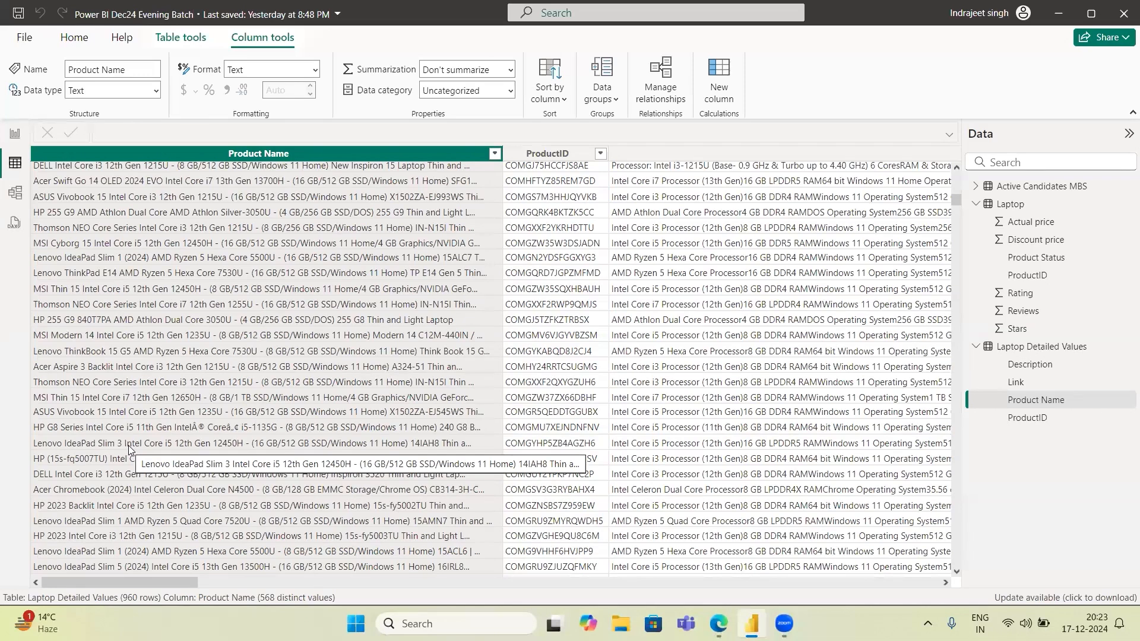
pyautogui.scroll(-8, 128, 445)
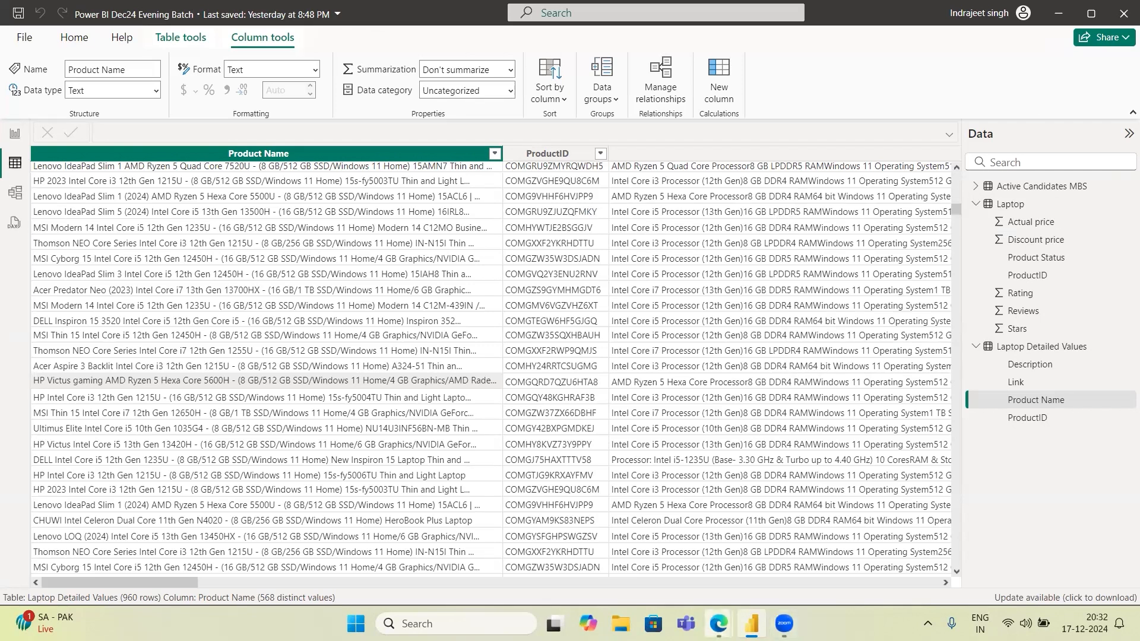
# Step: Switch to Microsoft Edge and search the web for "dax poower bi ms docs" in a new tab
pyautogui.moveTo(718, 623)
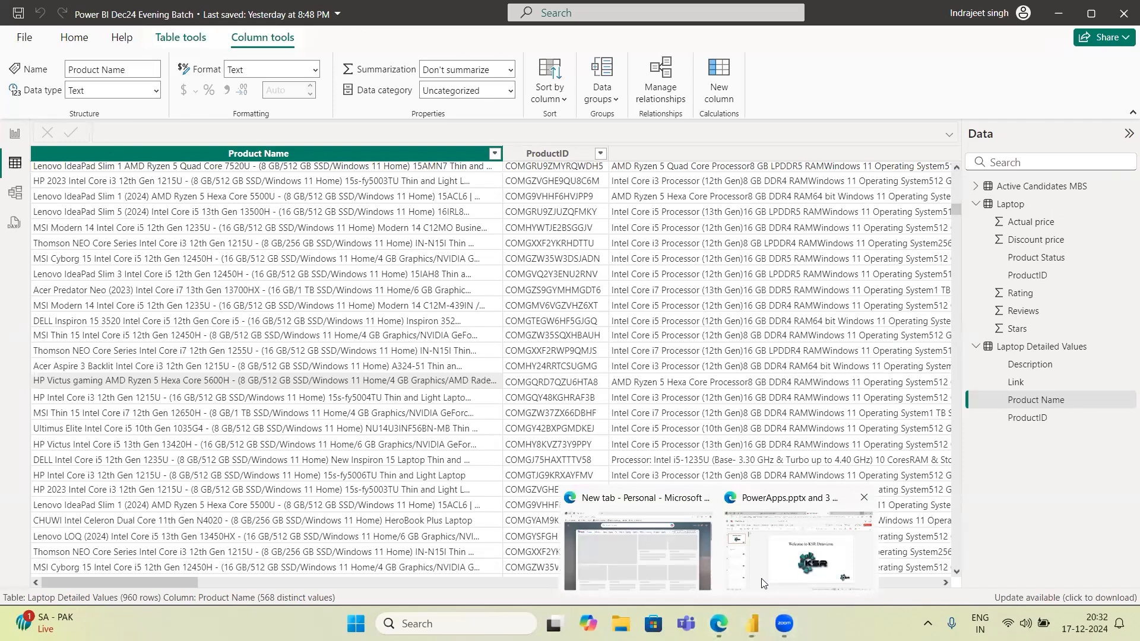
pyautogui.click(761, 583)
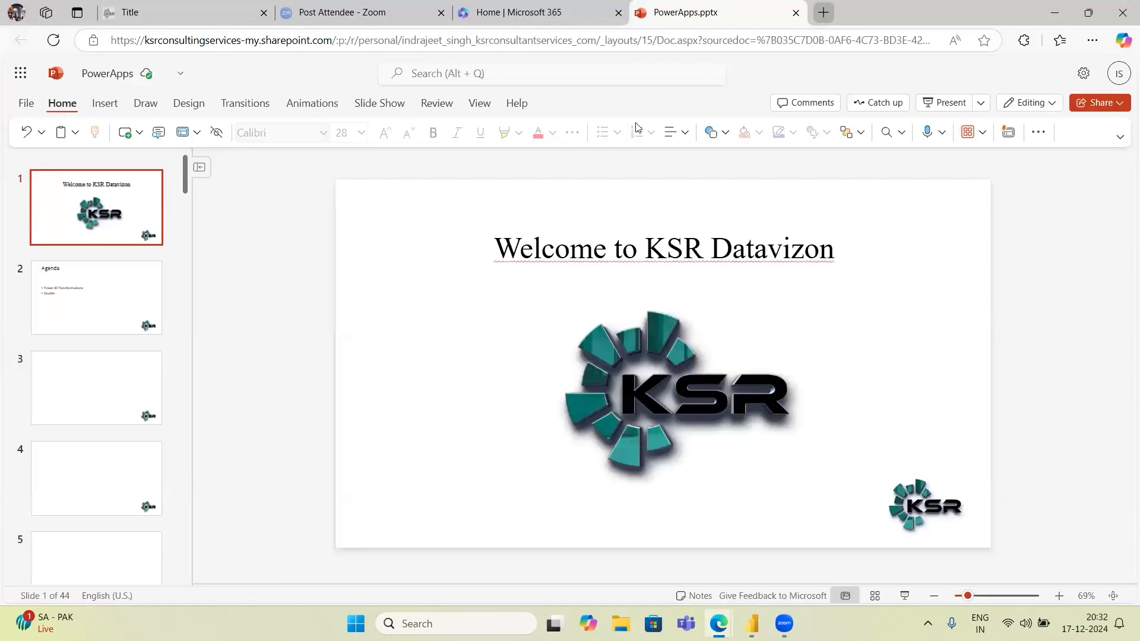
pyautogui.click(823, 14)
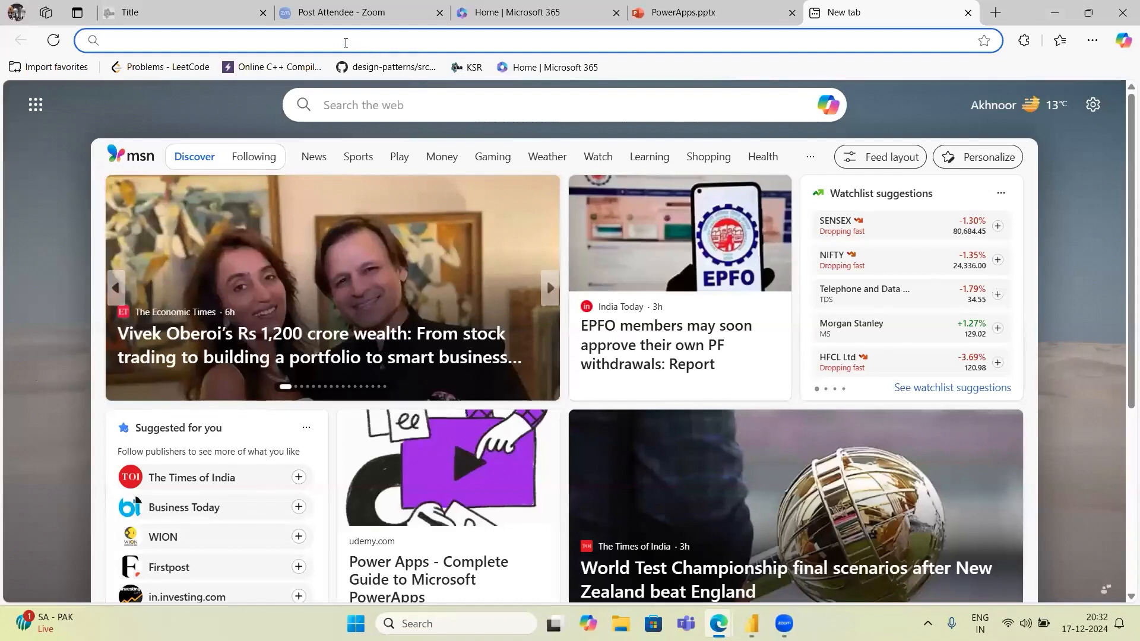
pyautogui.write('DAX')
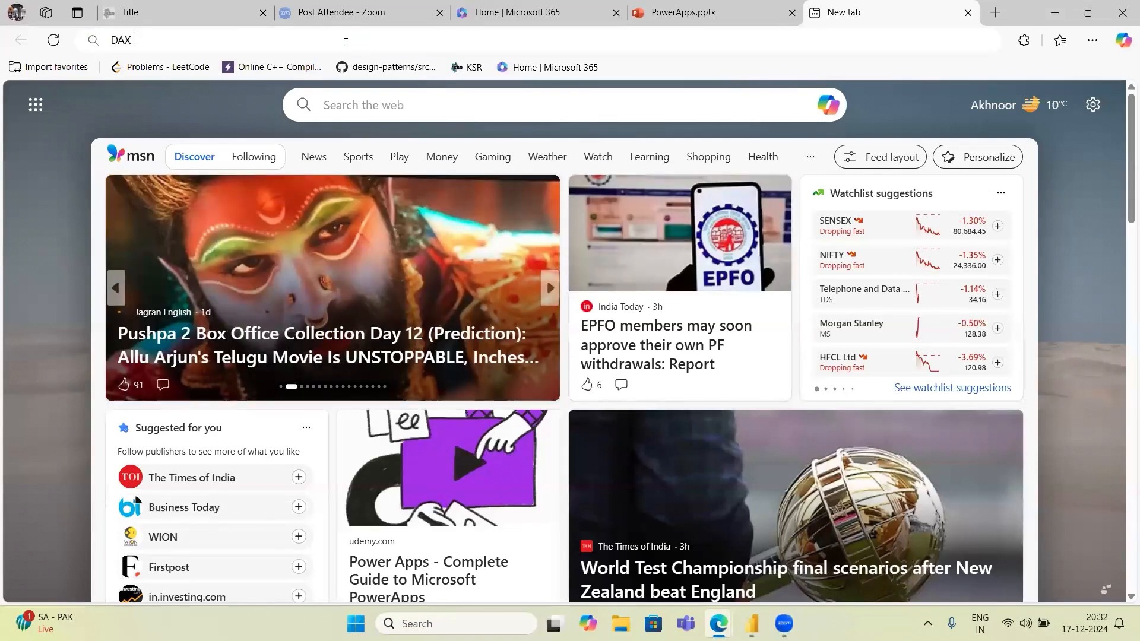
pyautogui.click(345, 42)
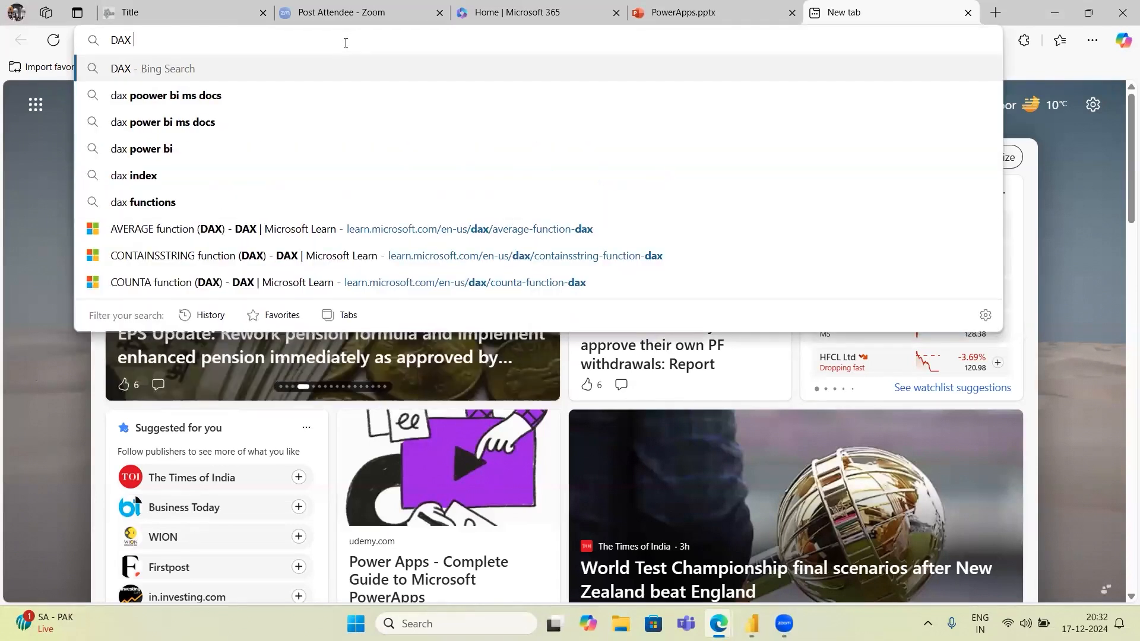
pyautogui.press('Down')
pyautogui.press('Down')
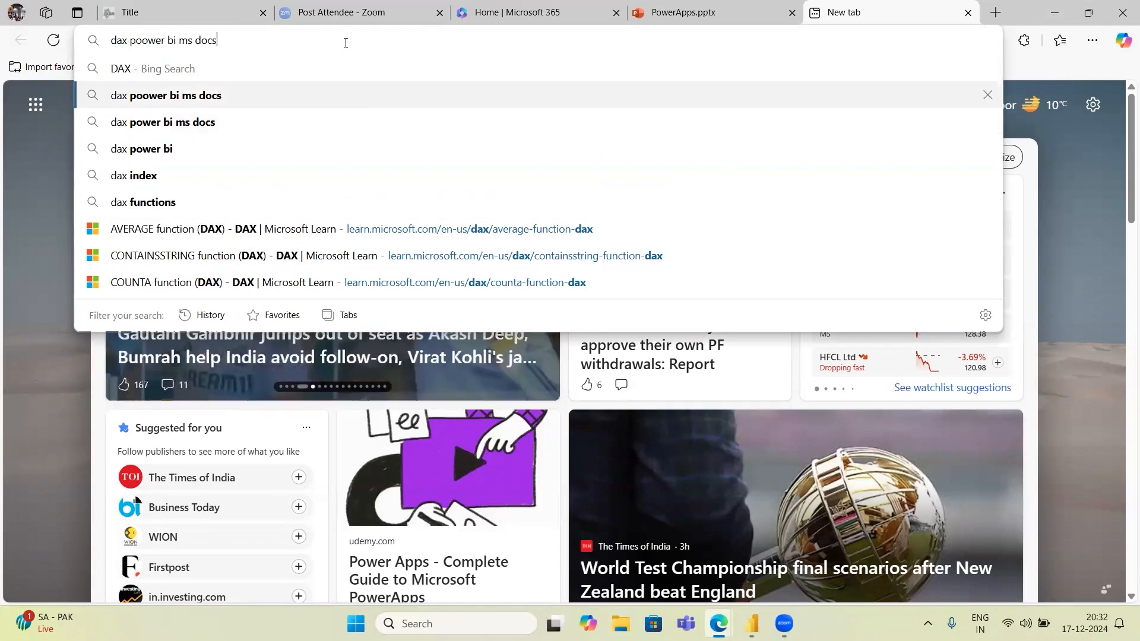
pyautogui.press('Return')
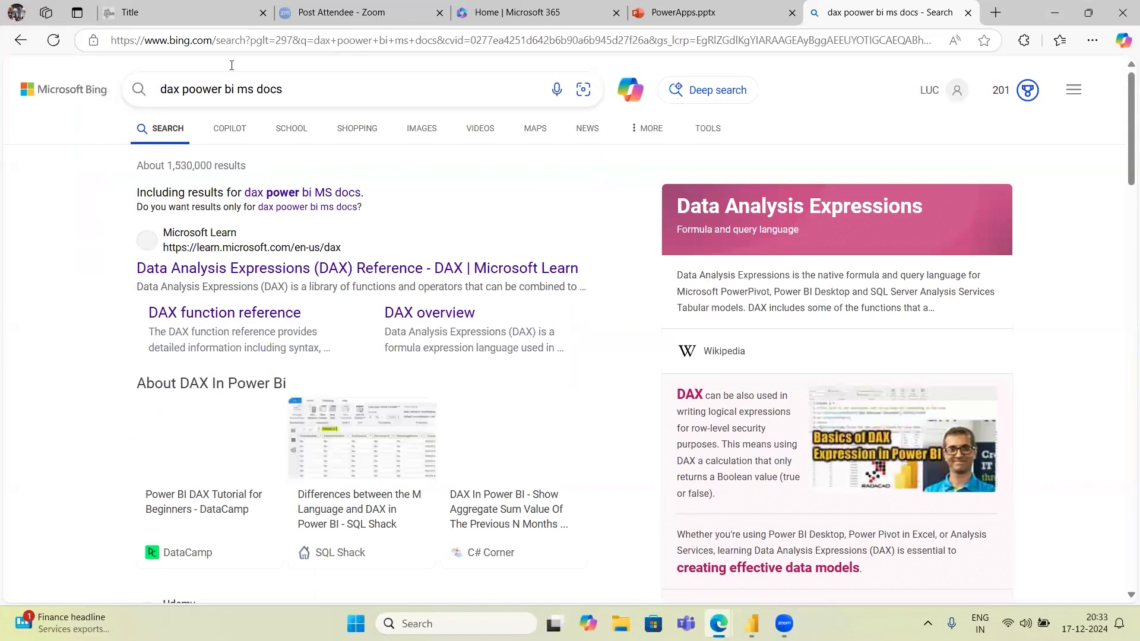
# Step: Open the Microsoft Learn Data Analysis Expressions (DAX) Reference and examine its list of DAX function categories
pyautogui.click(243, 272)
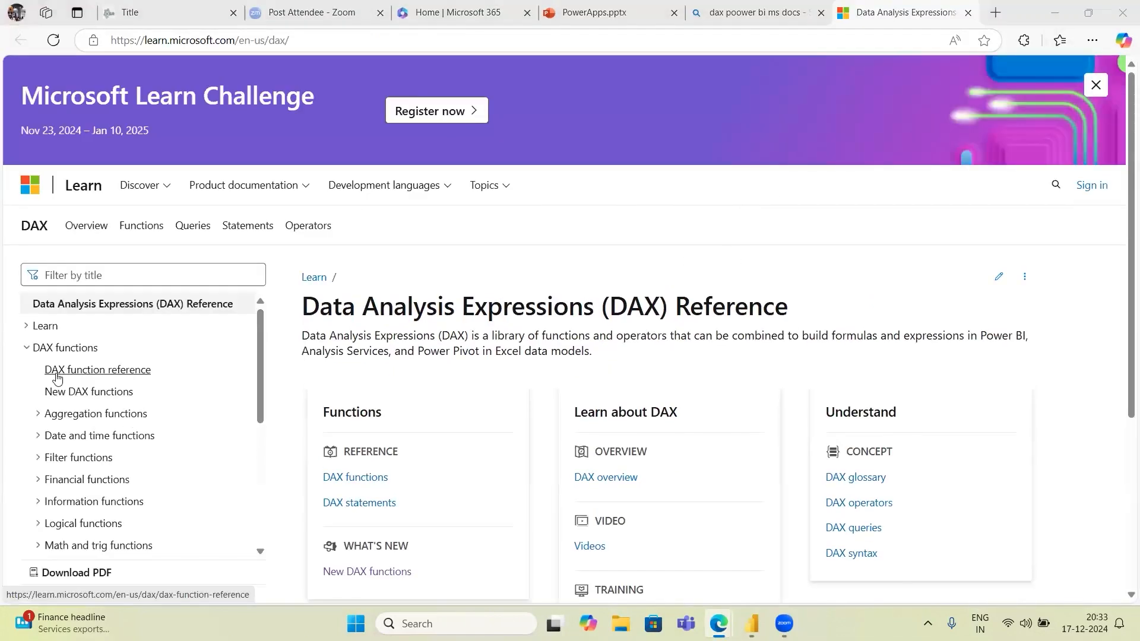
pyautogui.scroll(-3, 57, 378)
pyautogui.scroll(-2, 57, 378)
pyautogui.scroll(8, 57, 378)
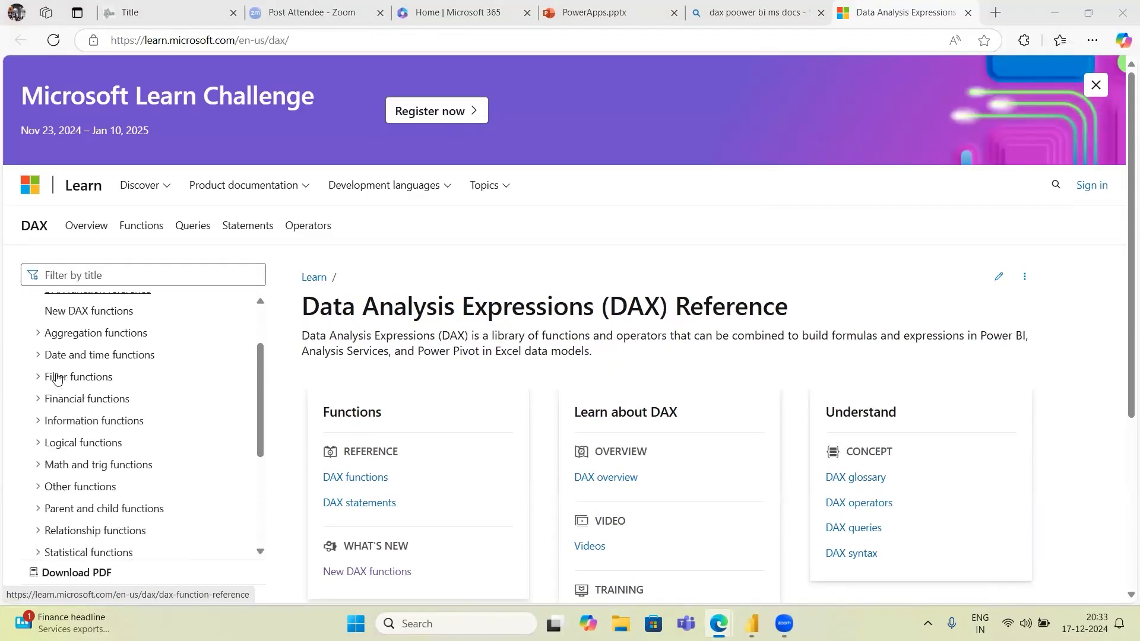
pyautogui.scroll(-3, 57, 378)
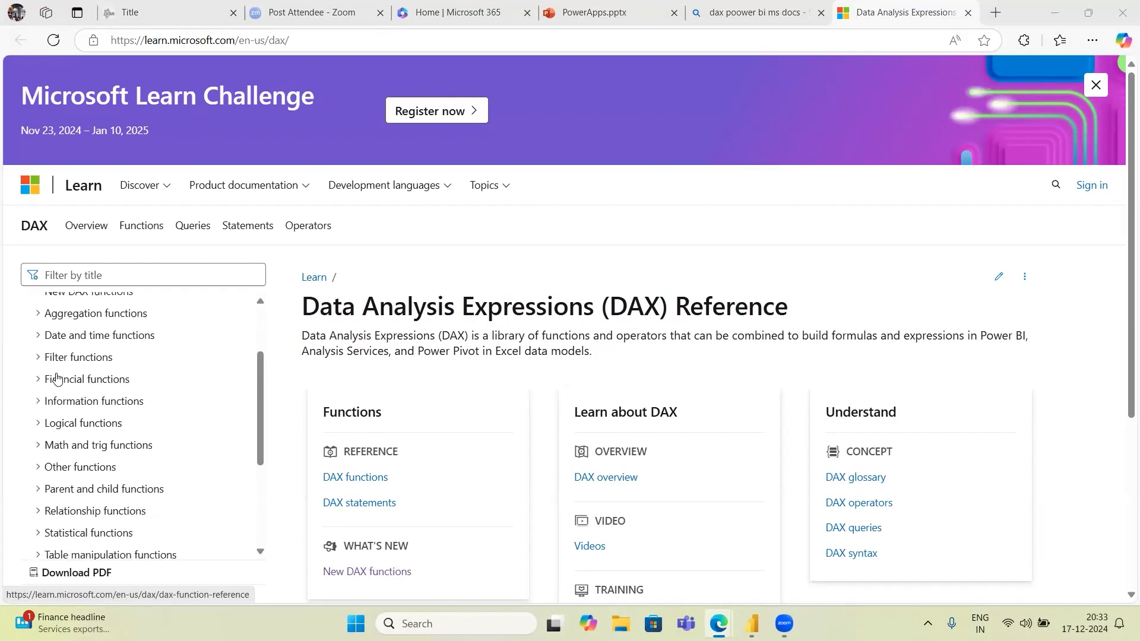
pyautogui.scroll(2, 55, 376)
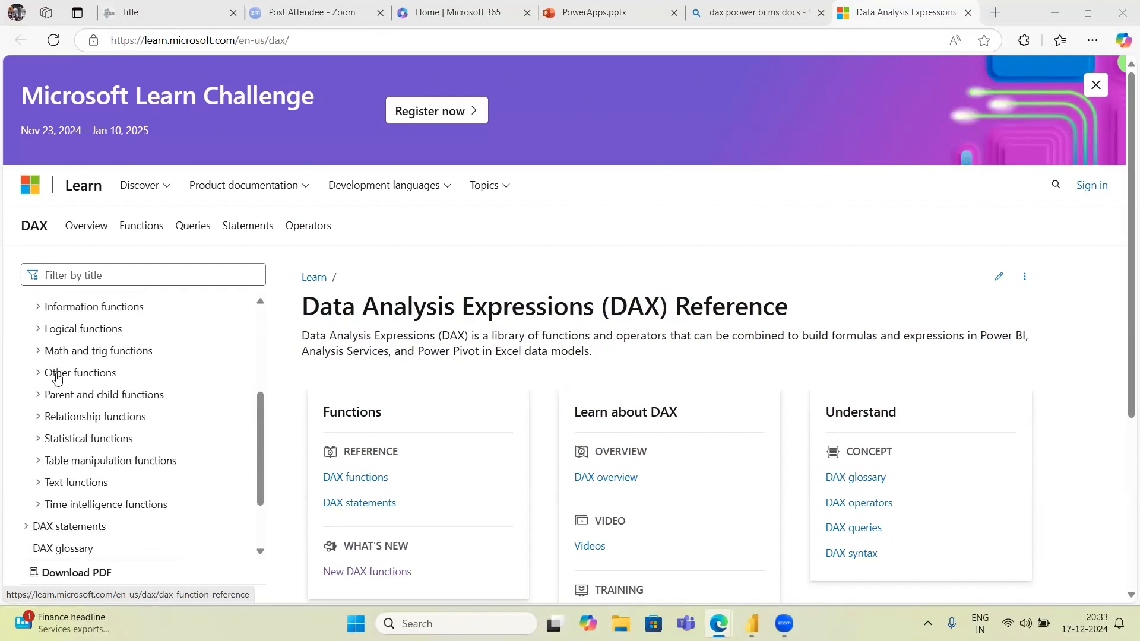
pyautogui.scroll(-2, 34, 518)
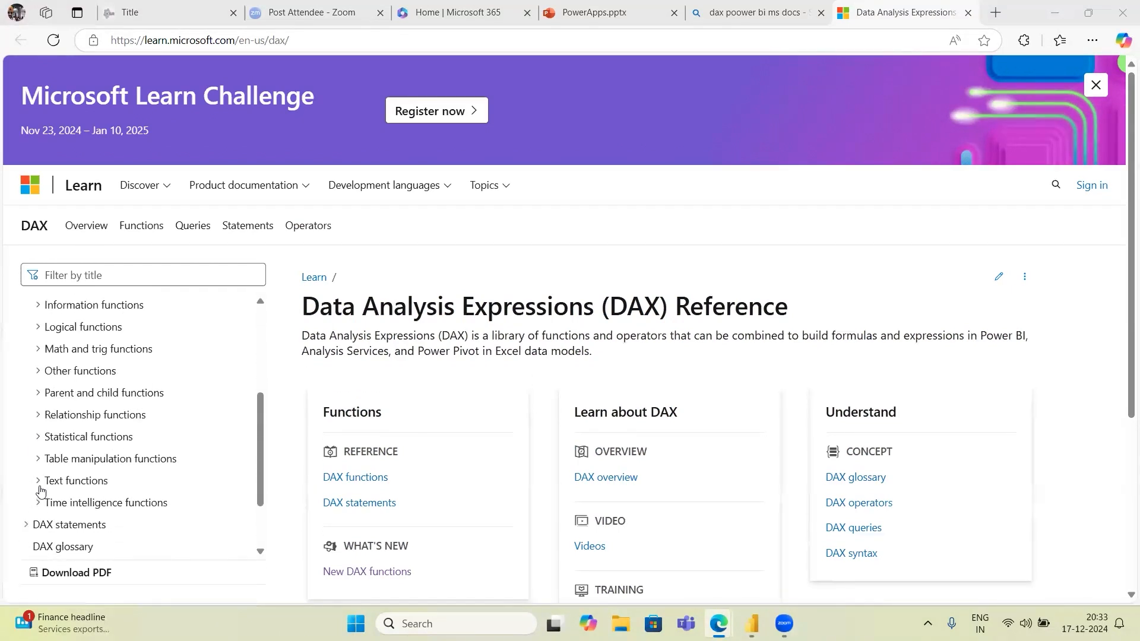
# Step: Open the CONCATENATE article under Text functions and read its syntax, parameters, remarks and examples
pyautogui.click(38, 486)
pyautogui.scroll(-3, 86, 503)
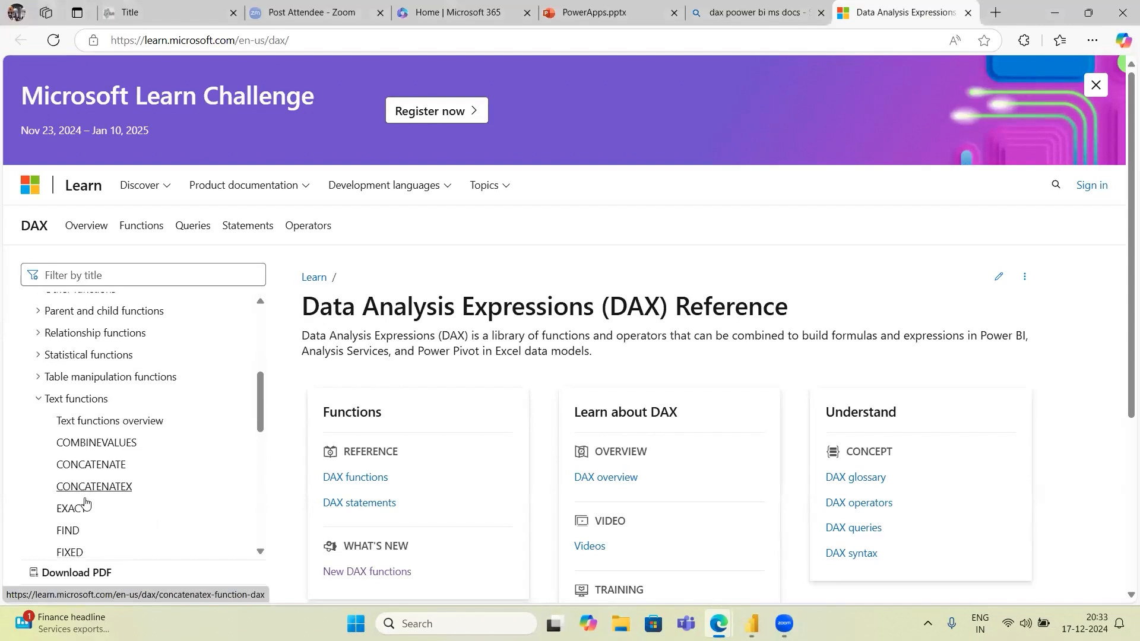
pyautogui.click(91, 369)
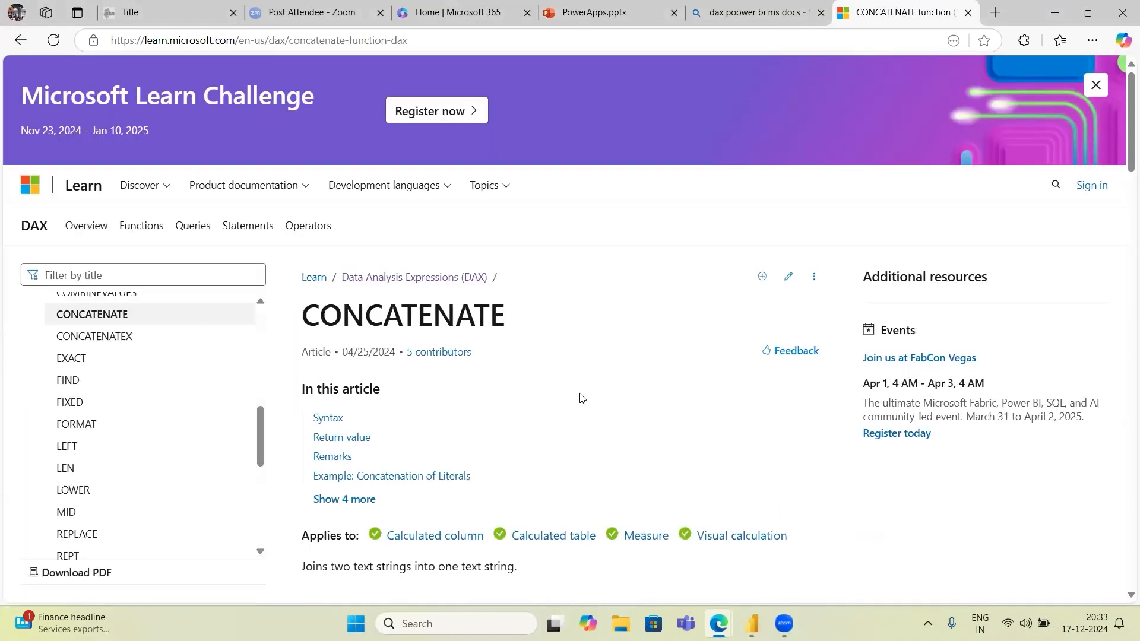
pyautogui.scroll(-3, 580, 397)
pyautogui.scroll(-4, 580, 397)
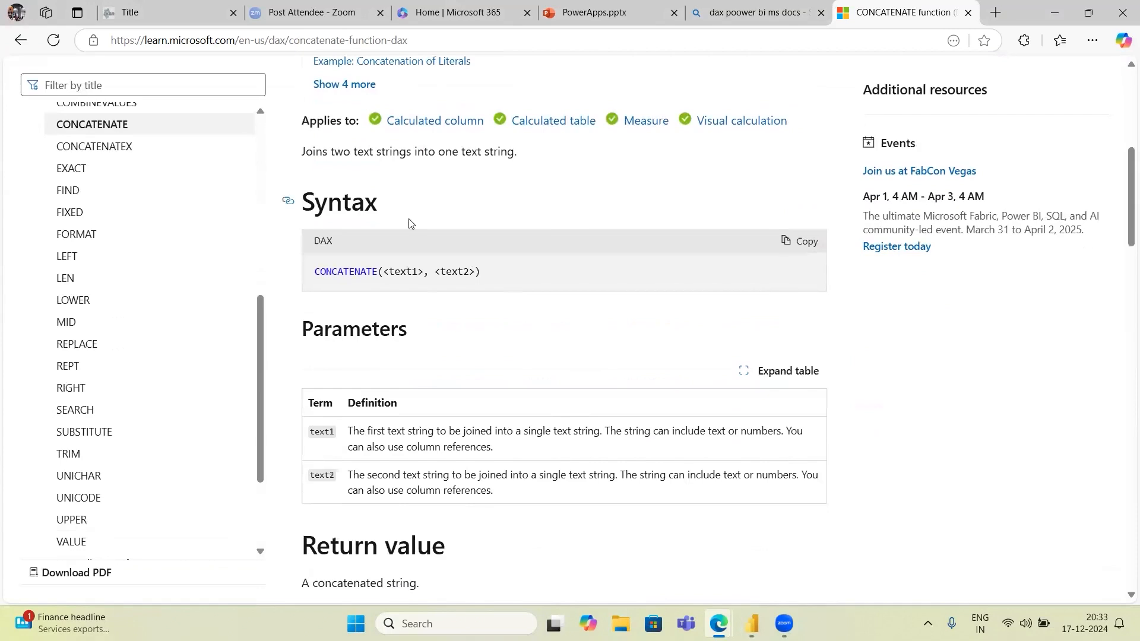
pyautogui.scroll(-7, 425, 366)
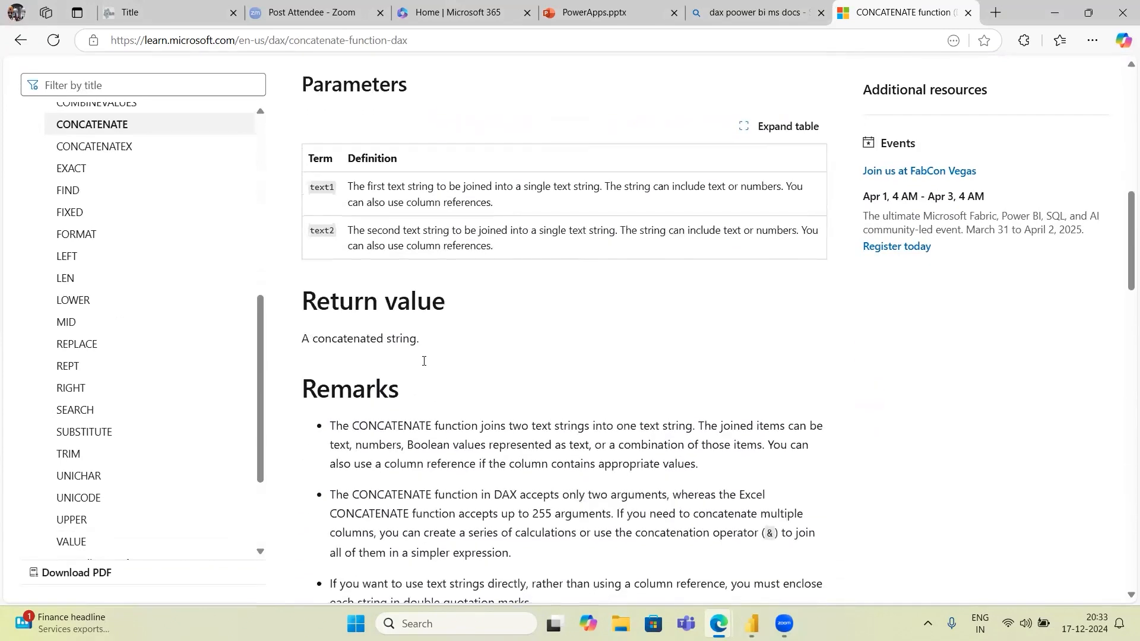
pyautogui.scroll(-7, 424, 361)
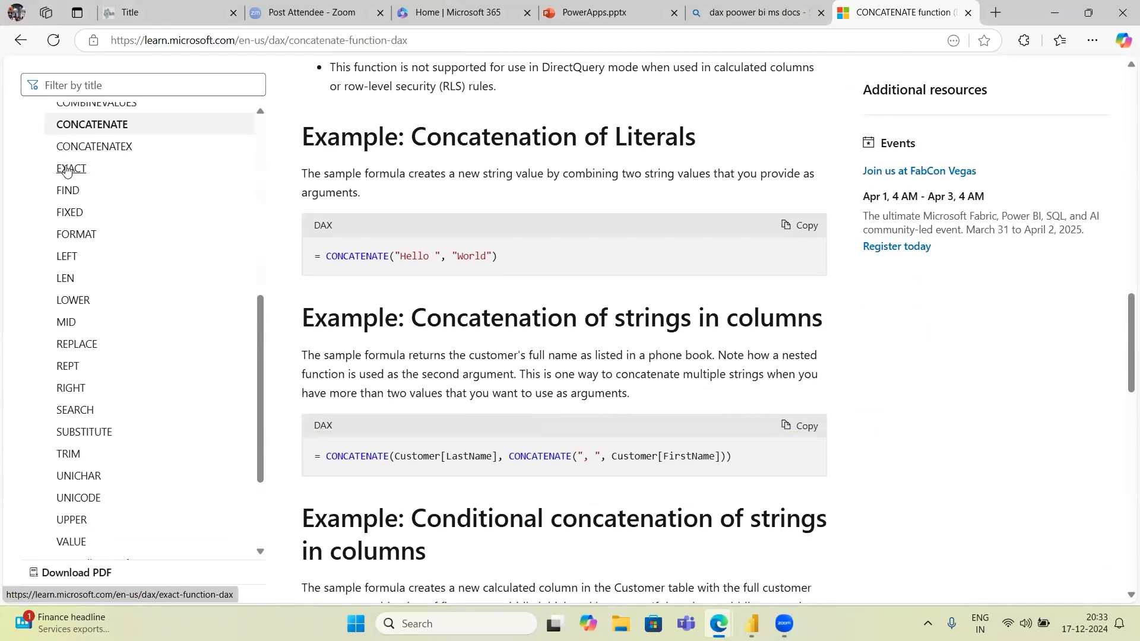
# Step: Open the SEARCH function article and read its description, case-sensitivity note and syntax
pyautogui.scroll(-1, 86, 266)
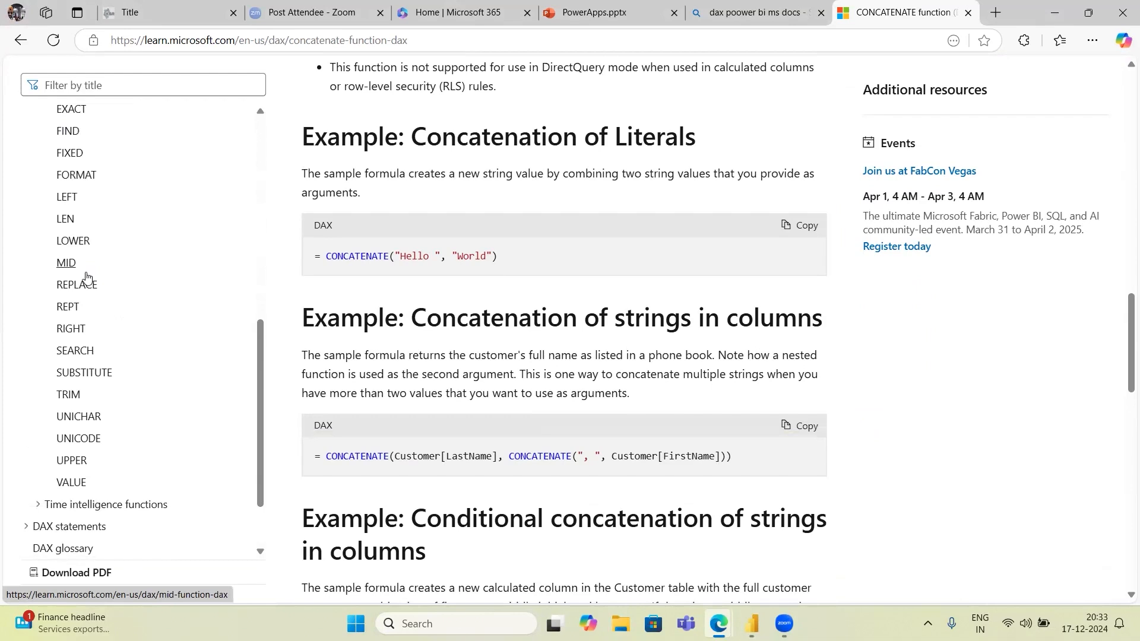
pyautogui.click(71, 355)
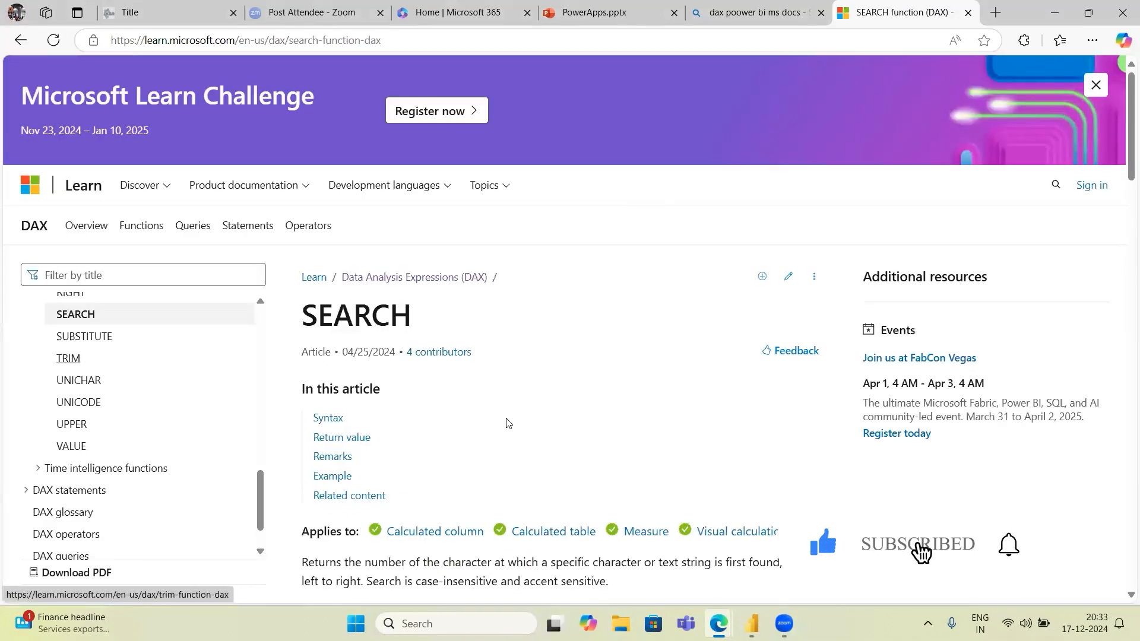
pyautogui.scroll(-4, 508, 422)
pyautogui.scroll(-2, 507, 422)
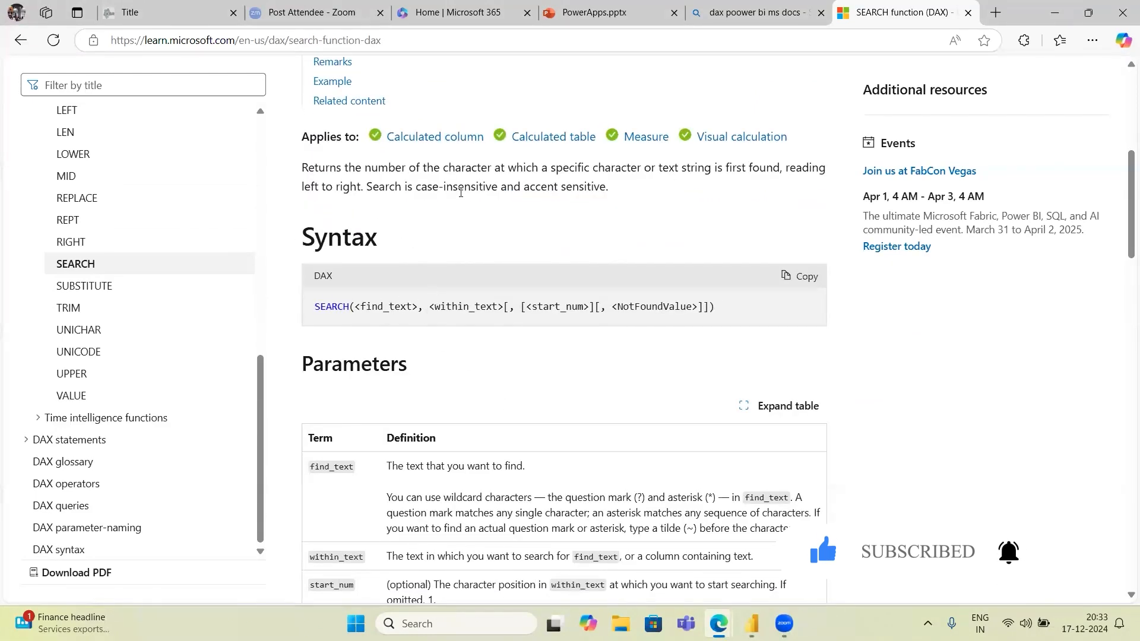
pyautogui.moveTo(612, 188); pyautogui.dragTo(565, 188)
pyautogui.hotkey('ctrl', 'a')
pyautogui.click(620, 211)
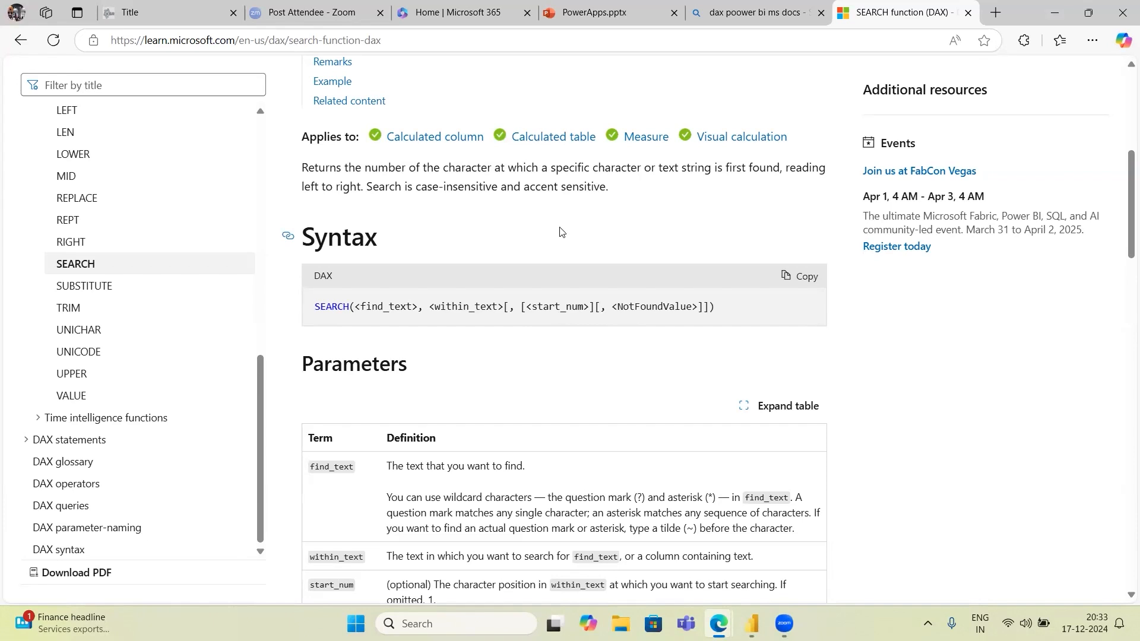
# Step: Check the Laptop Detailed Values table in Power BI, and return to the documentation in Edge to review the DAX function categories
pyautogui.click(751, 624)
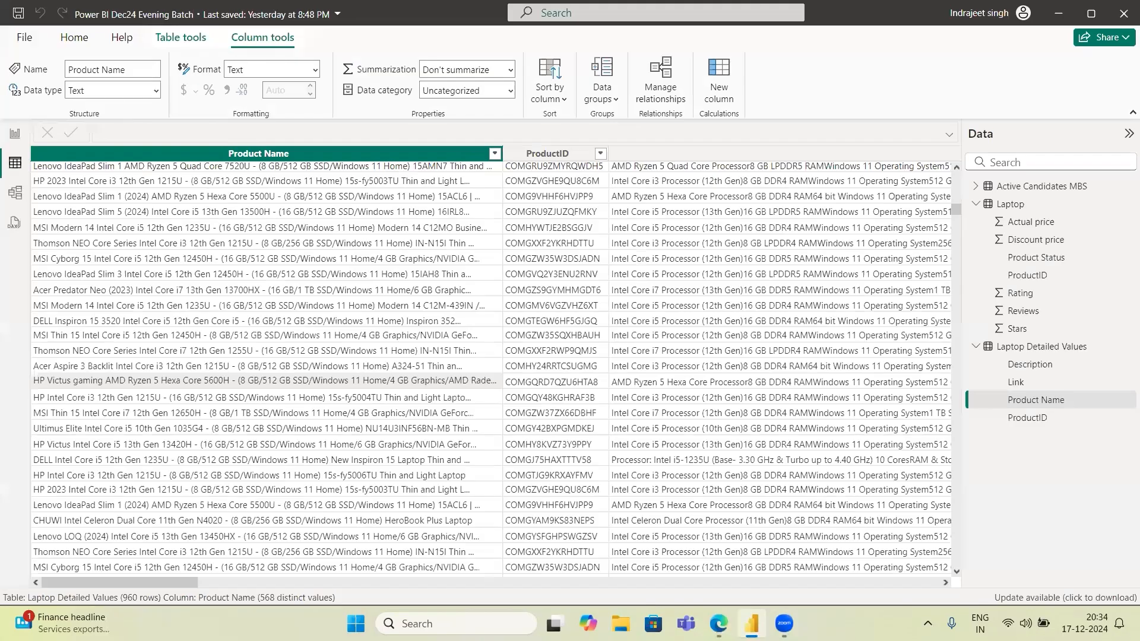
pyautogui.hotkey('alt', 'Tab')
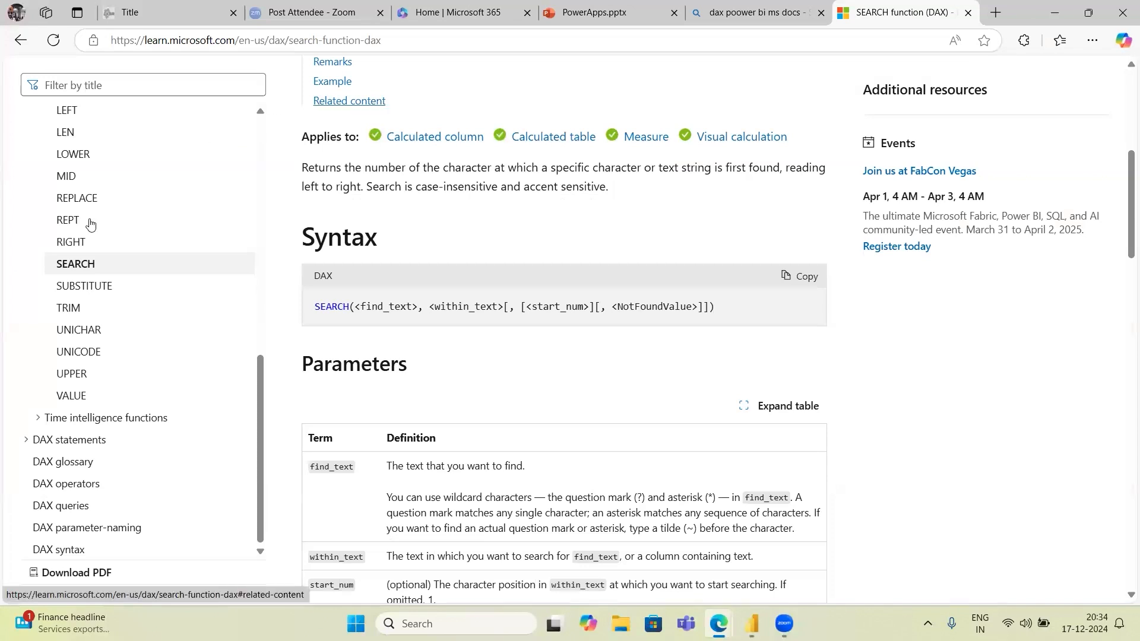
pyautogui.scroll(8, 90, 224)
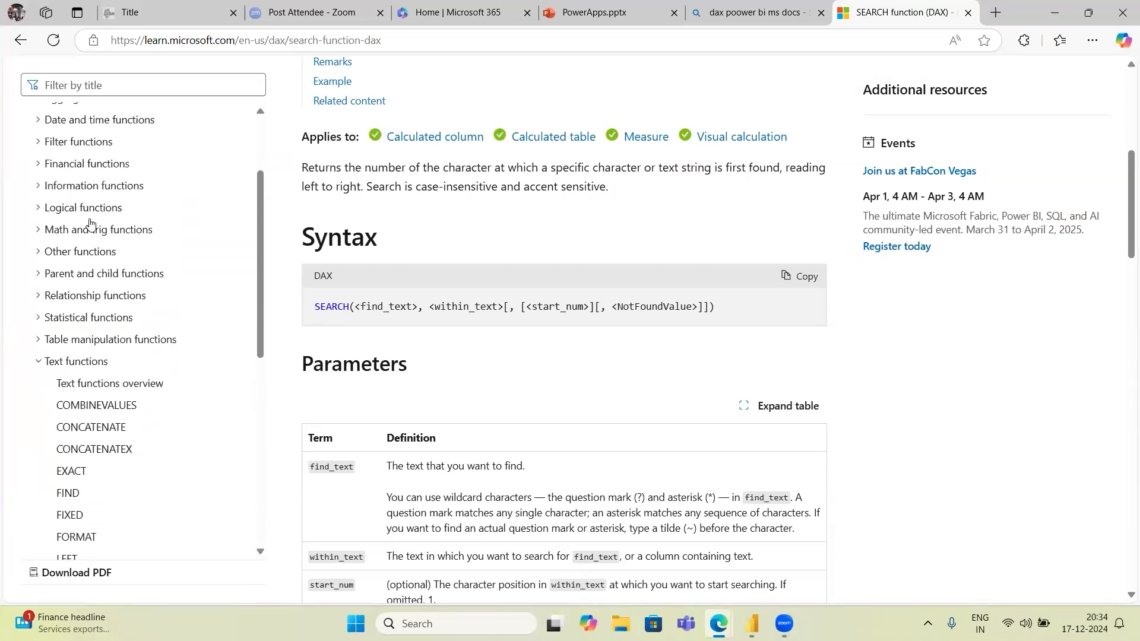
pyautogui.scroll(4, 91, 224)
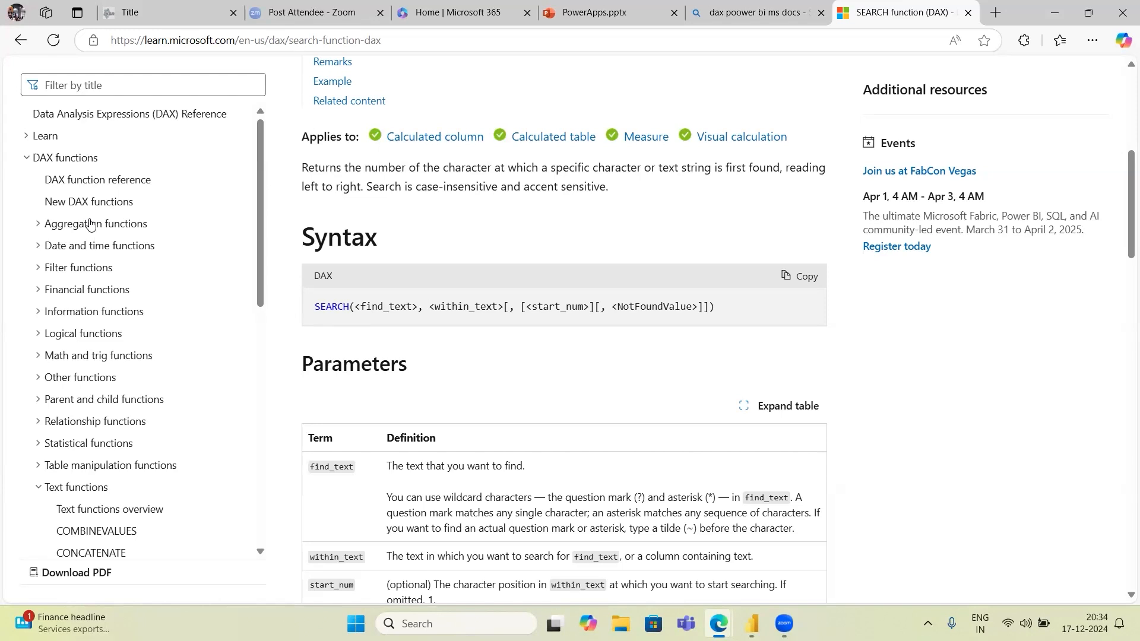
# Step: Open the FIND article under Text functions and examine its description, syntax and parameters
pyautogui.scroll(-5, 90, 224)
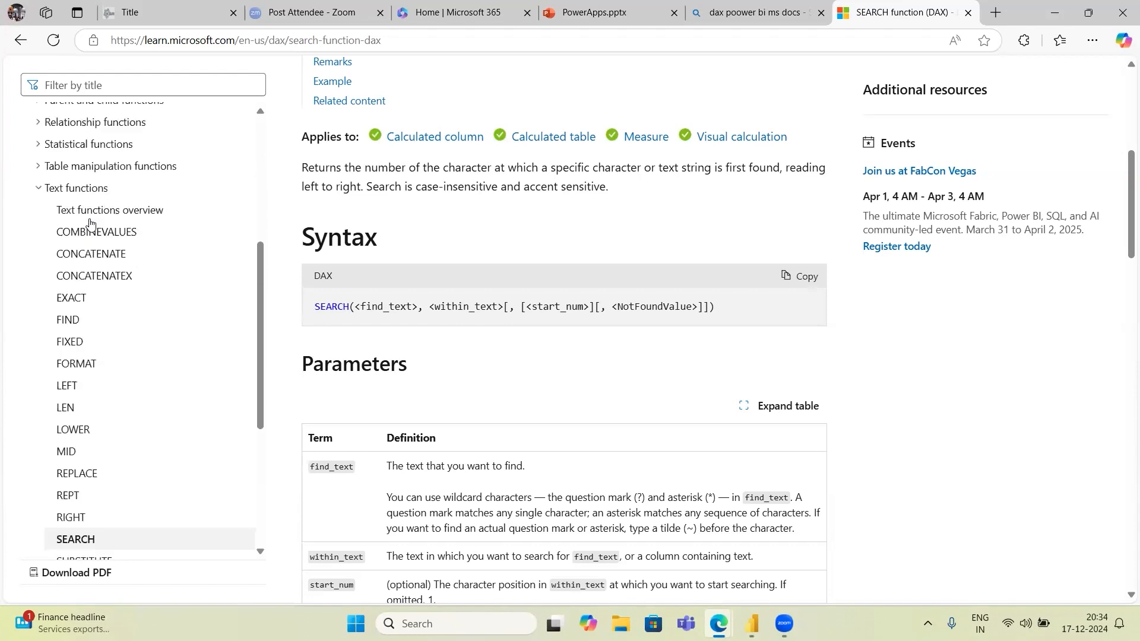
pyautogui.scroll(-2, 91, 224)
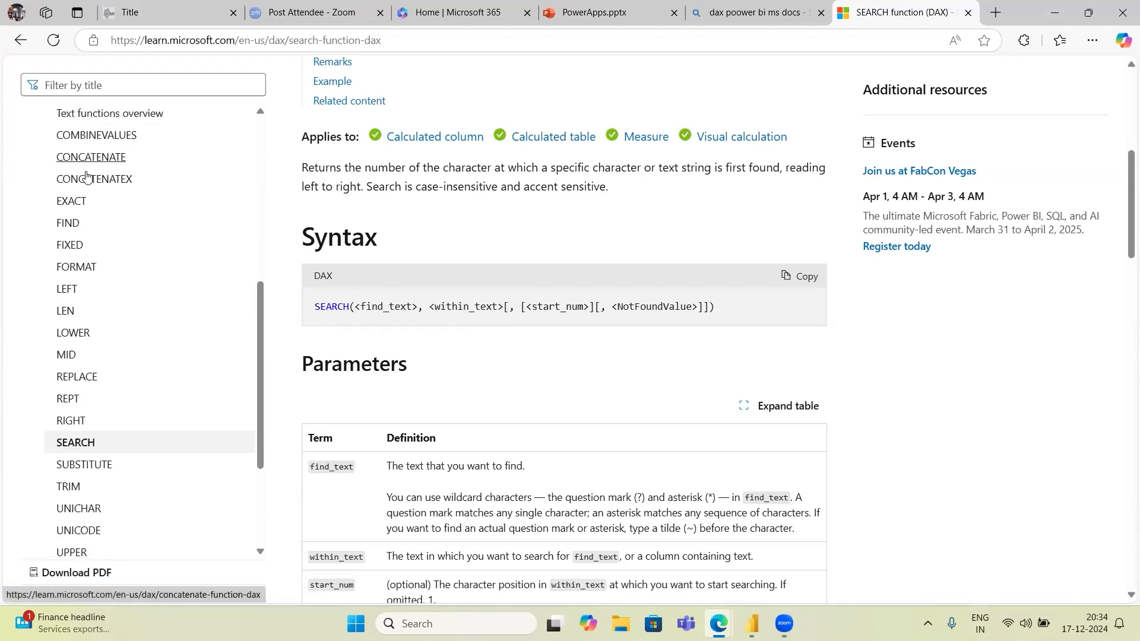
pyautogui.click(77, 228)
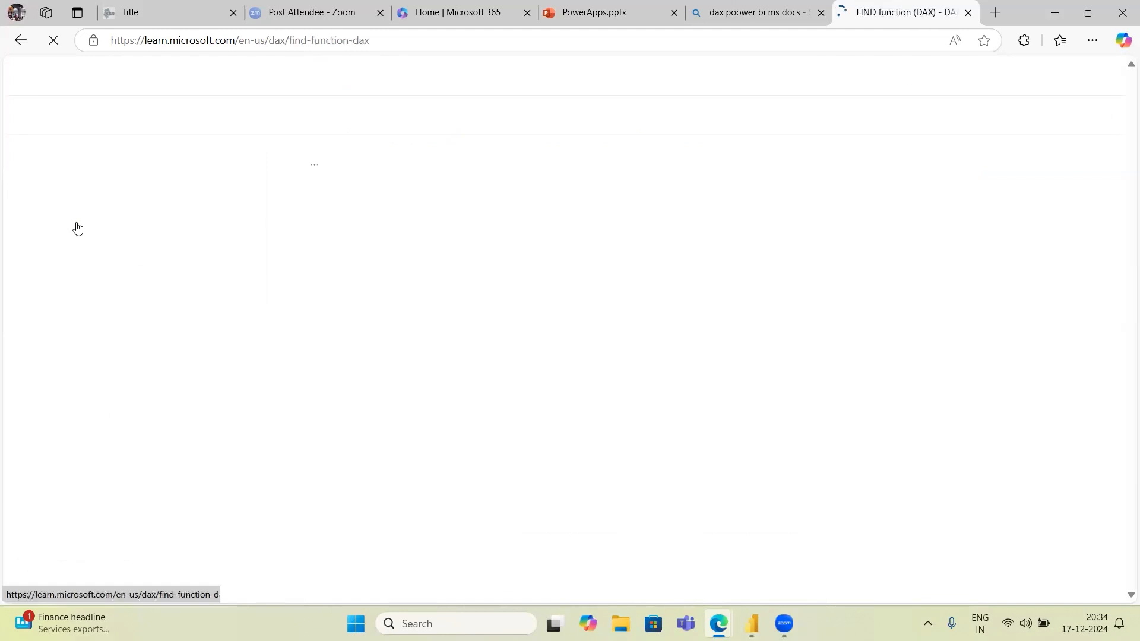
pyautogui.scroll(-2, 445, 377)
pyautogui.scroll(-3, 445, 373)
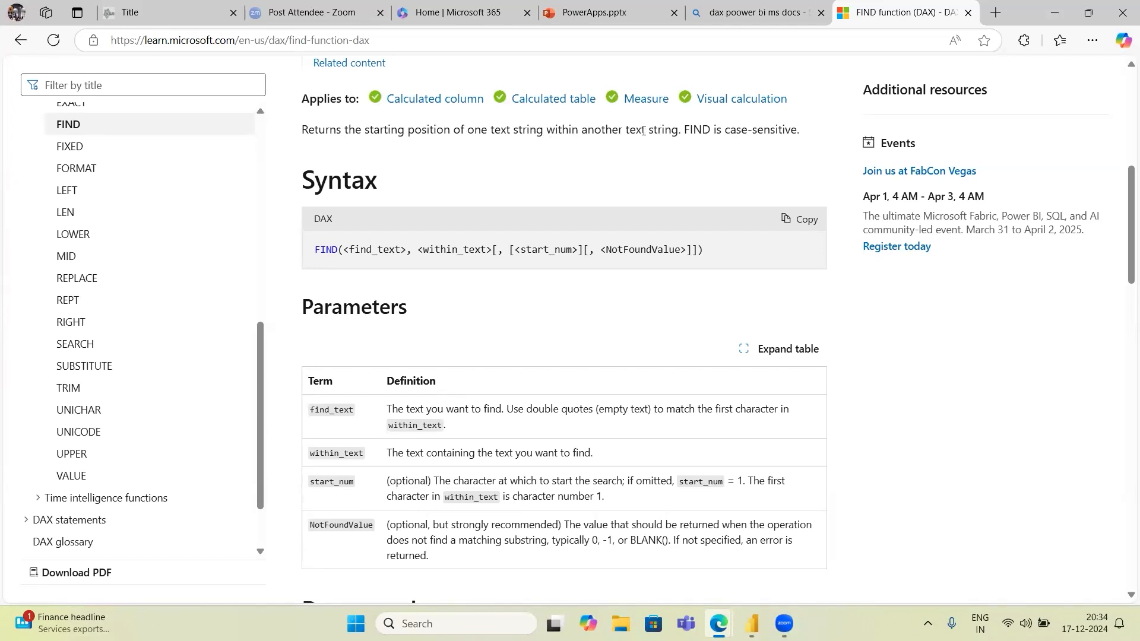
pyautogui.moveTo(796, 130); pyautogui.dragTo(298, 129)
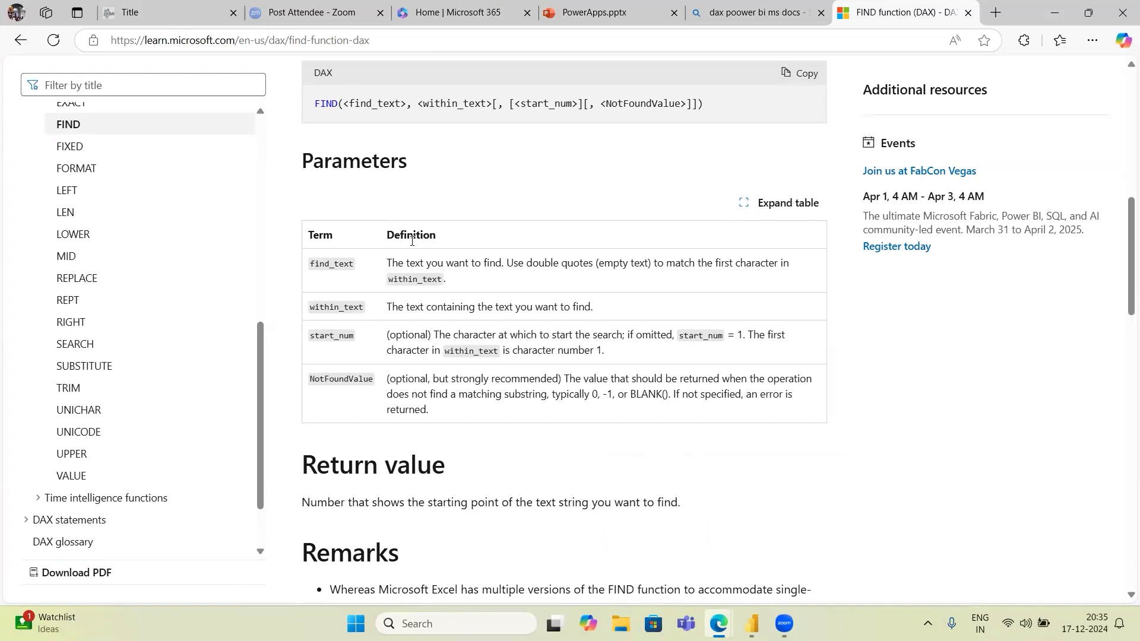
# Step: Read the FIND function's remarks and "Bike" example, highlighting the Volume Bike Sellers entry in the returned table
pyautogui.scroll(-6, 308, 315)
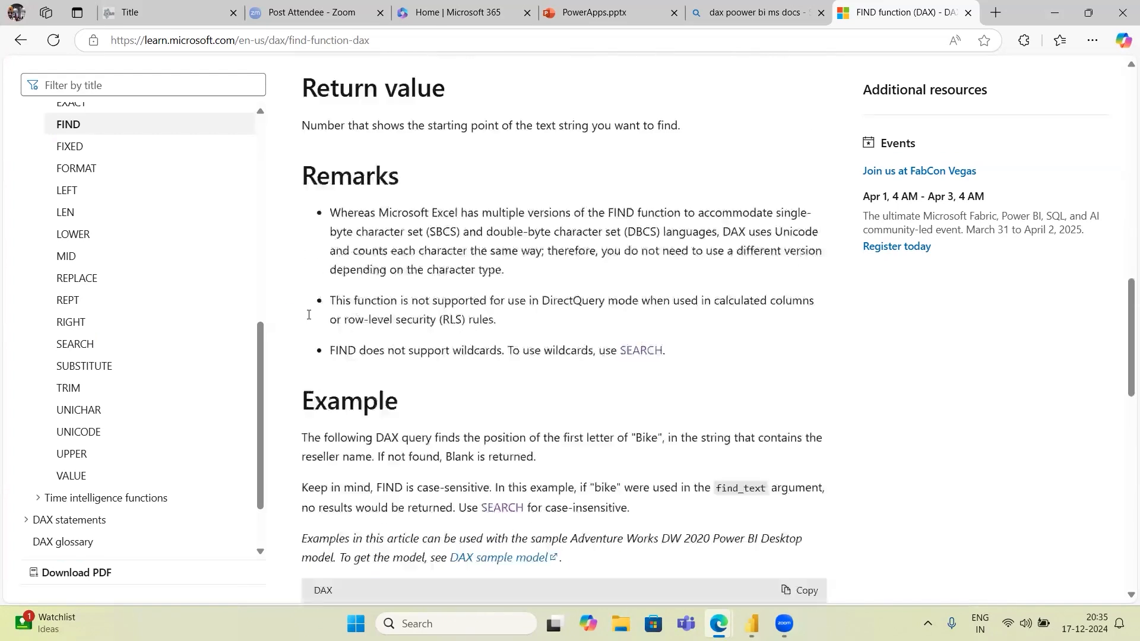
pyautogui.scroll(-8, 309, 315)
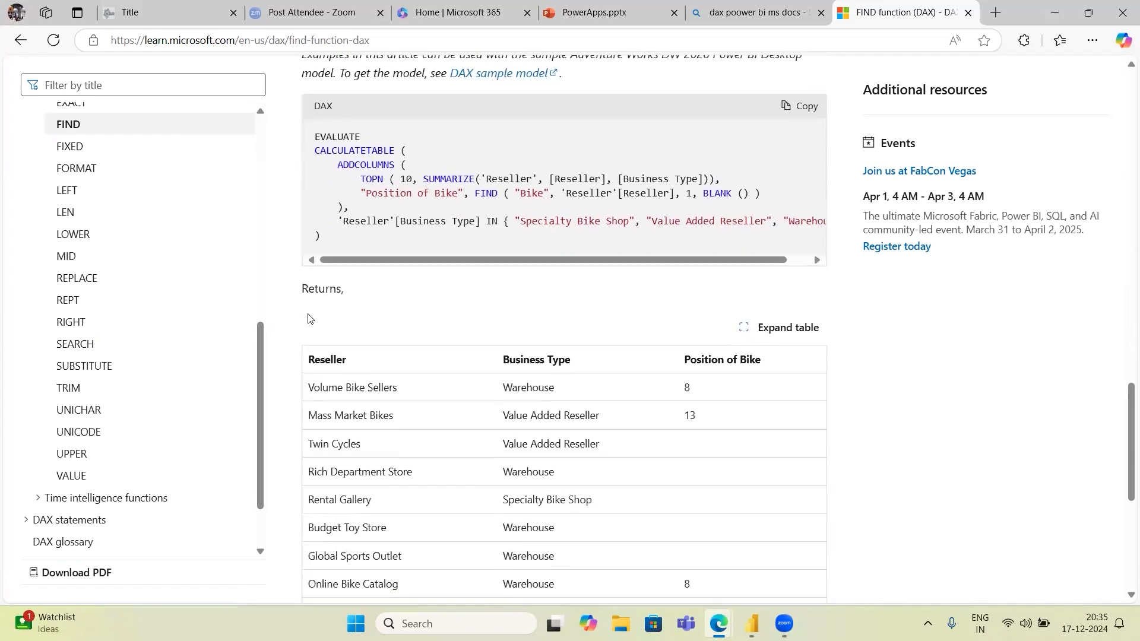
pyautogui.scroll(-2, 309, 319)
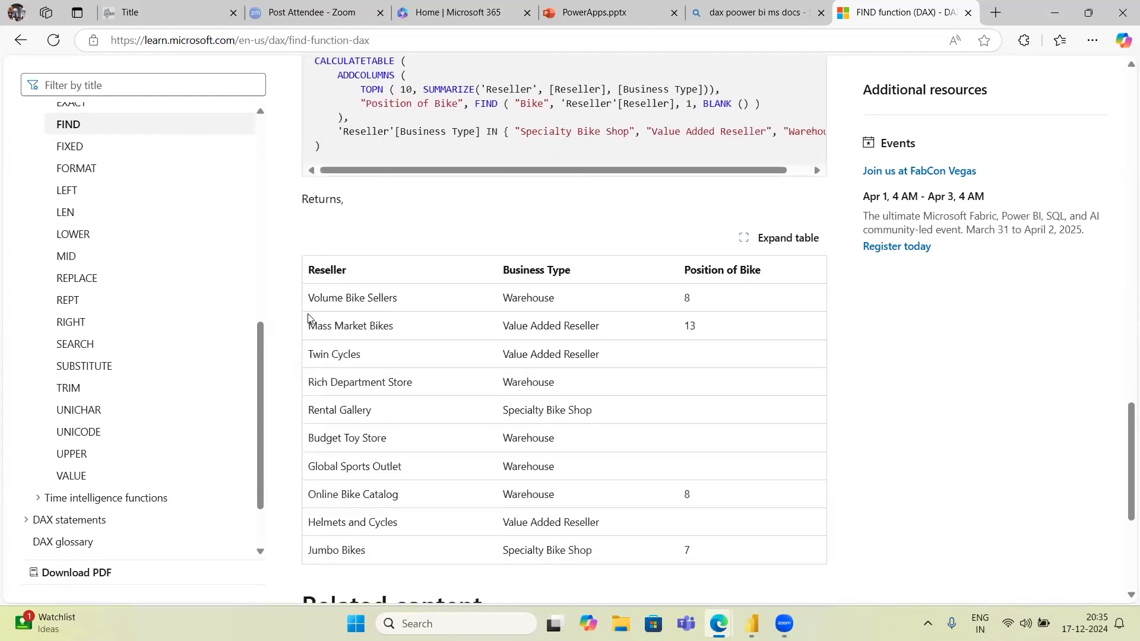
pyautogui.moveTo(399, 299); pyautogui.dragTo(304, 307)
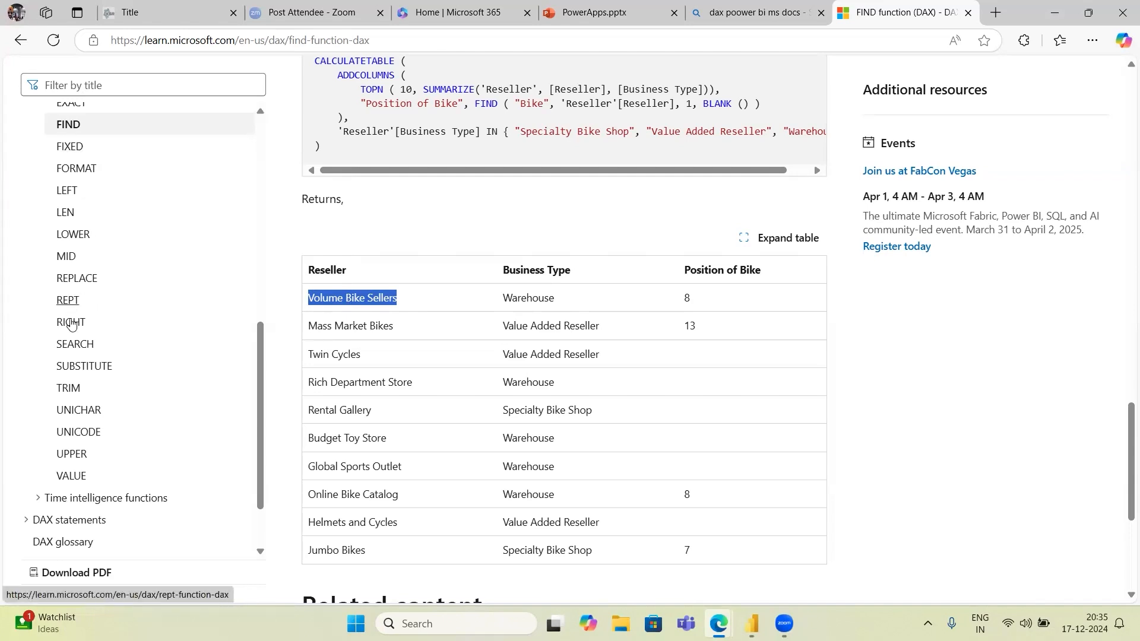
# Step: Open the SEARCH function article and read its description, syntax, parameters, return value and remarks
pyautogui.click(81, 349)
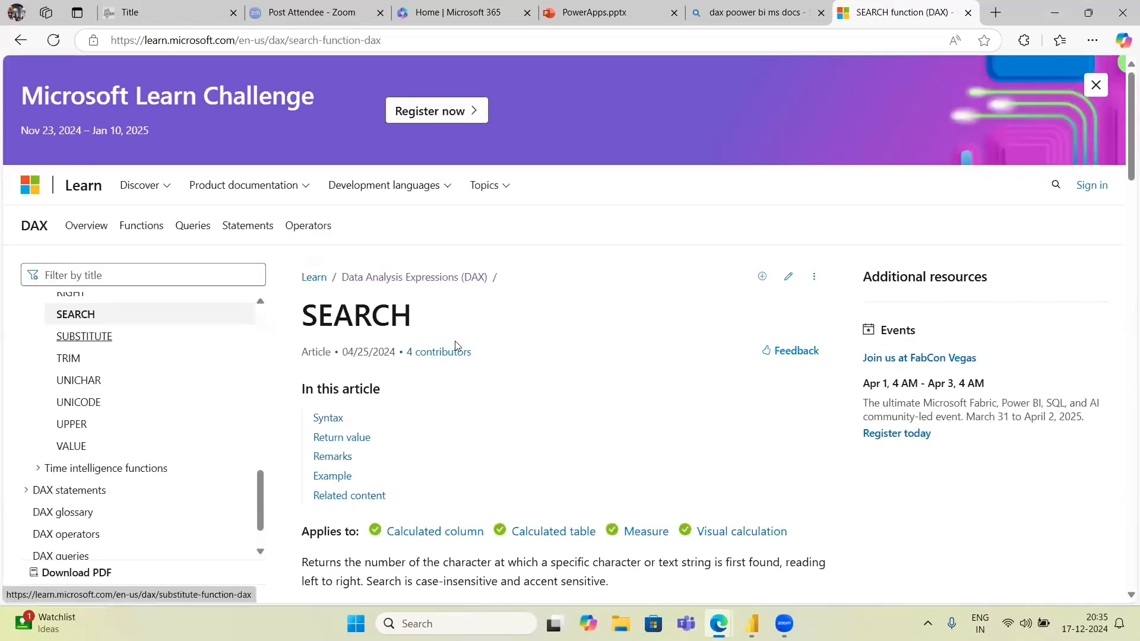
pyautogui.scroll(-3, 455, 341)
pyautogui.scroll(-1, 456, 341)
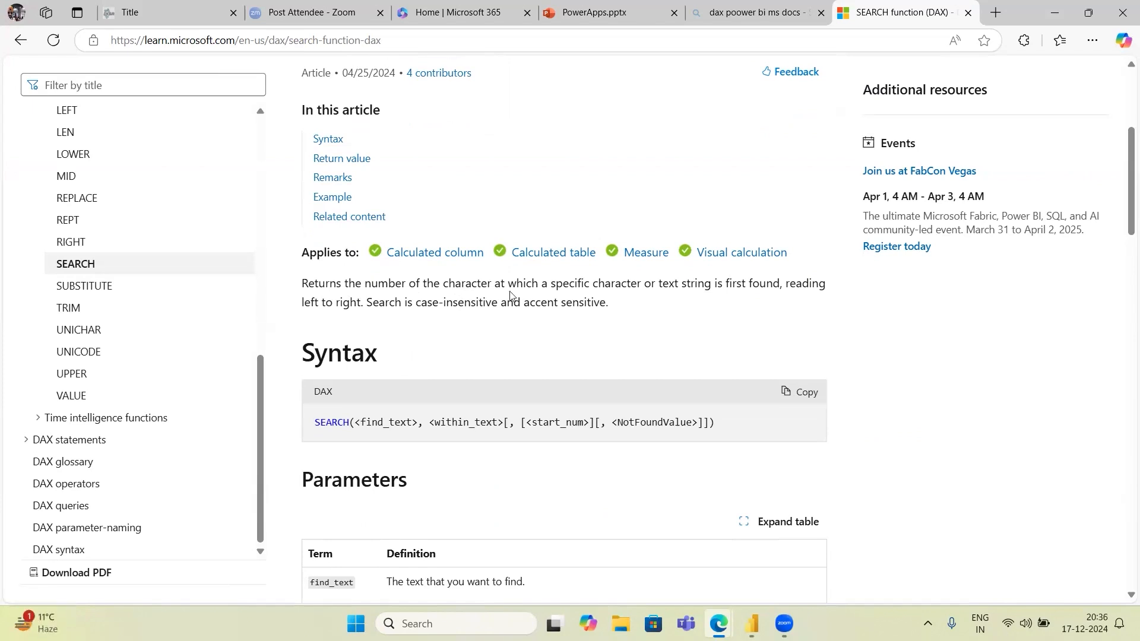
pyautogui.scroll(-3, 557, 323)
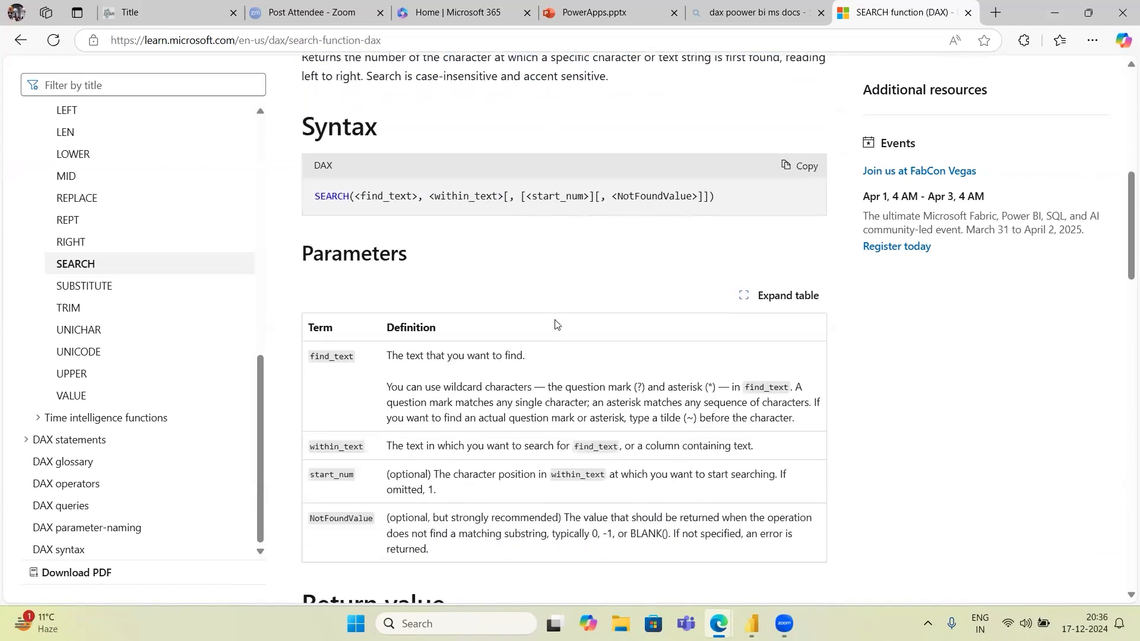
pyautogui.scroll(-8, 557, 323)
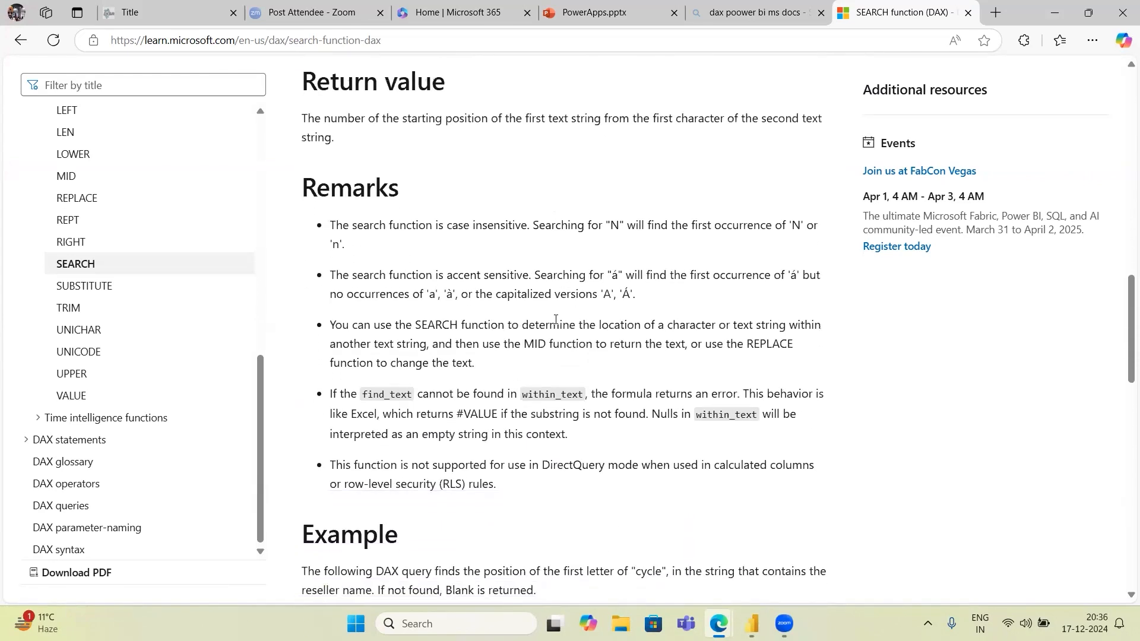
pyautogui.scroll(1, 557, 323)
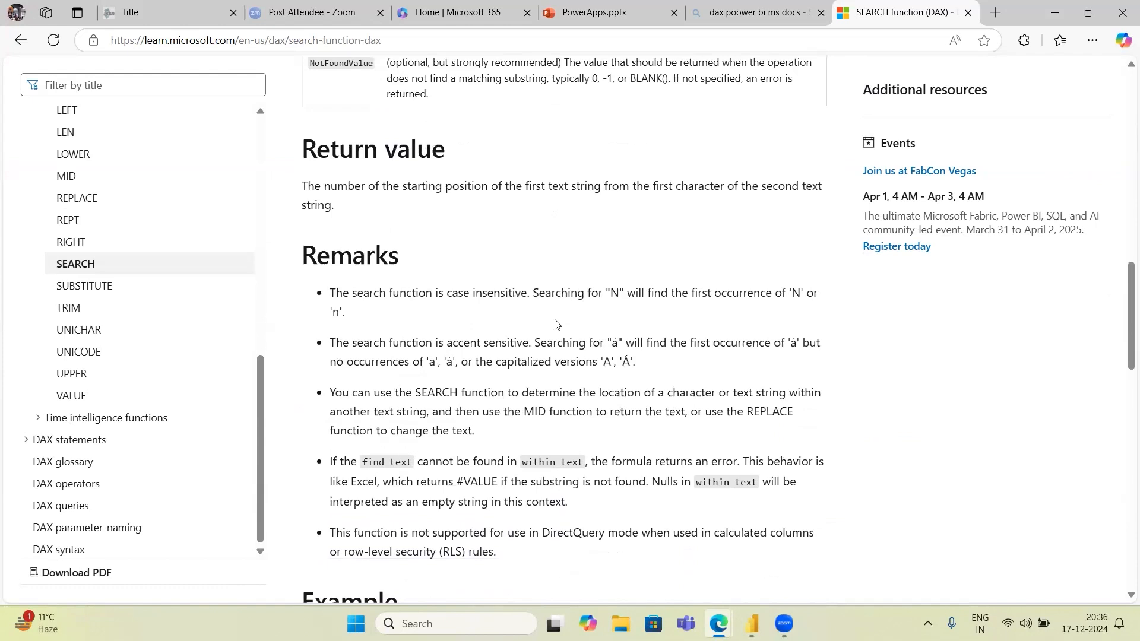
pyautogui.scroll(3, 557, 323)
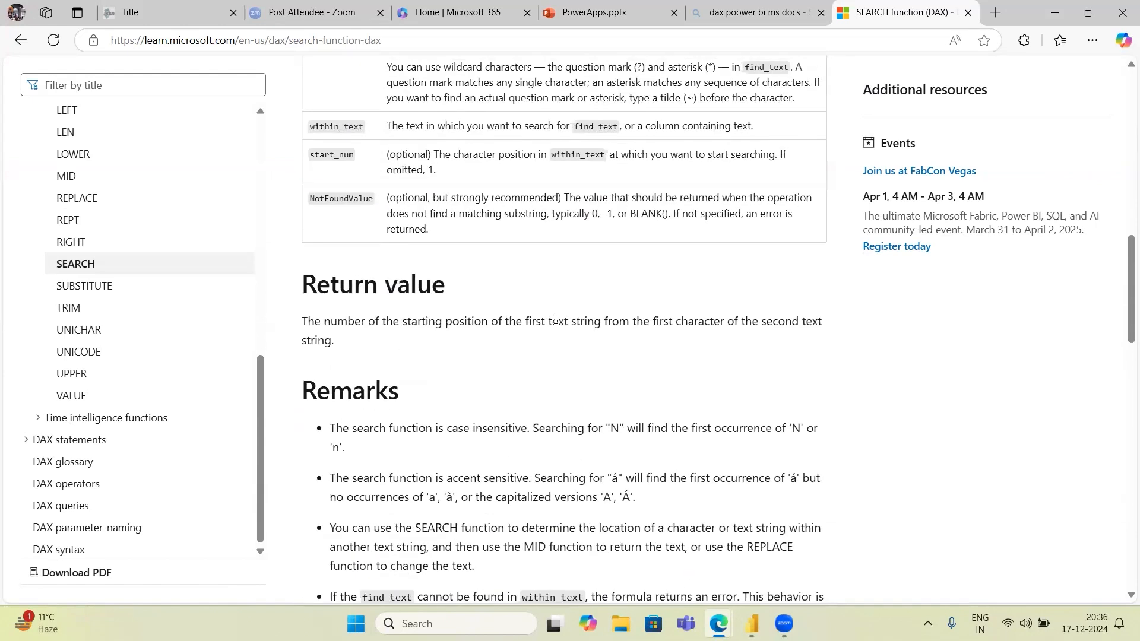
pyautogui.scroll(2, 556, 323)
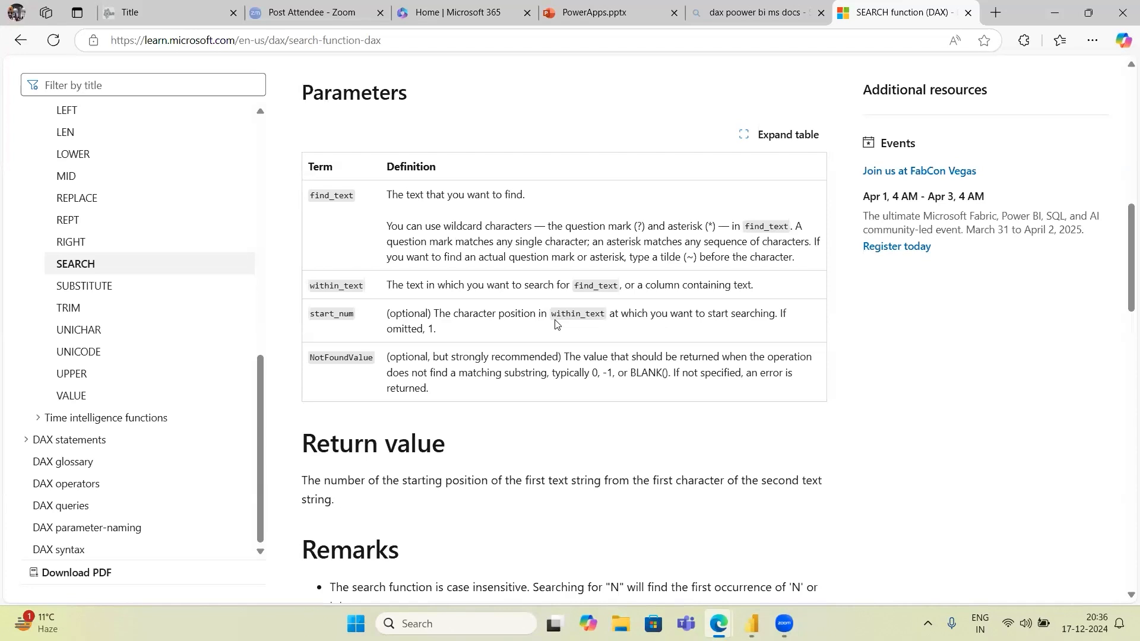
pyautogui.scroll(4, 591, 239)
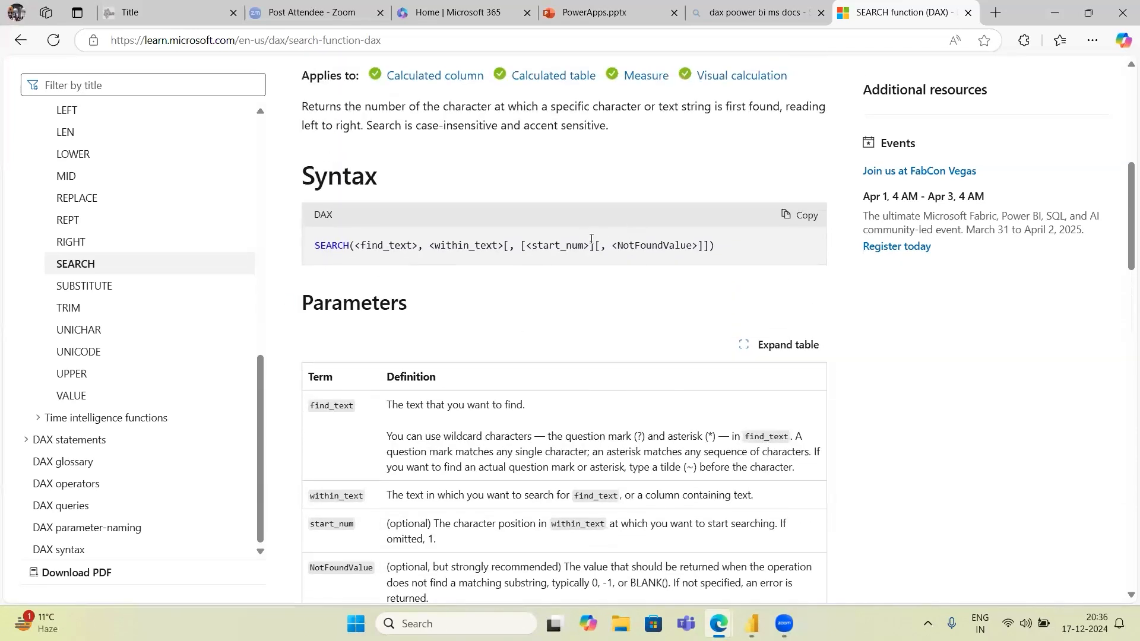
# Step: Highlight the find_text and within_text arguments in the SEARCH syntax and read the parameter definitions
pyautogui.scroll(-1, 513, 283)
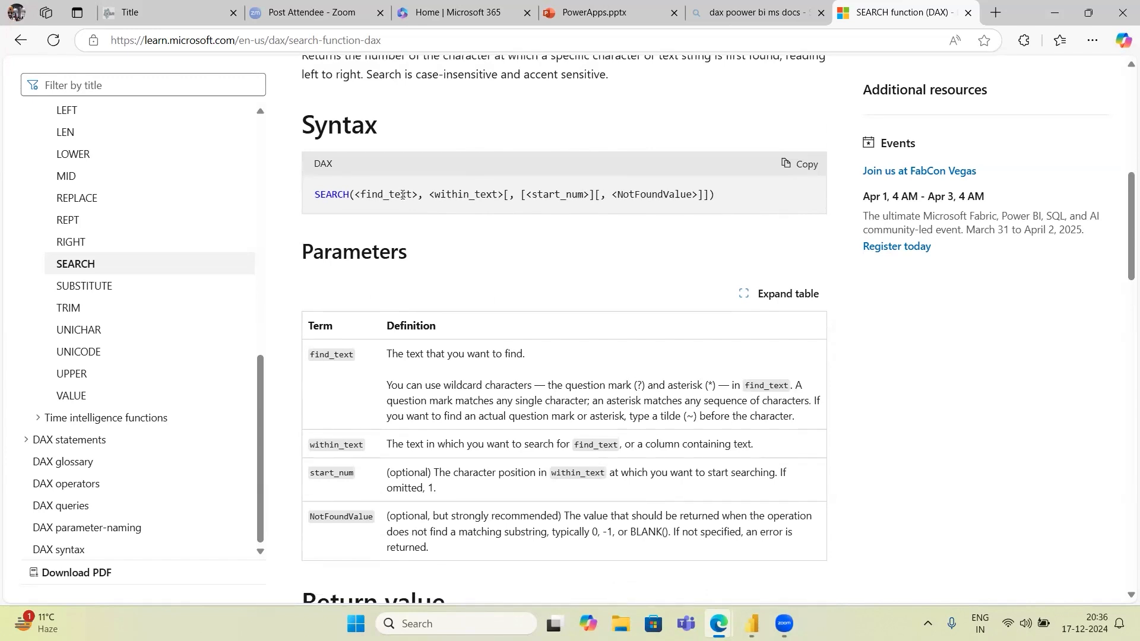
pyautogui.moveTo(418, 194); pyautogui.dragTo(355, 194)
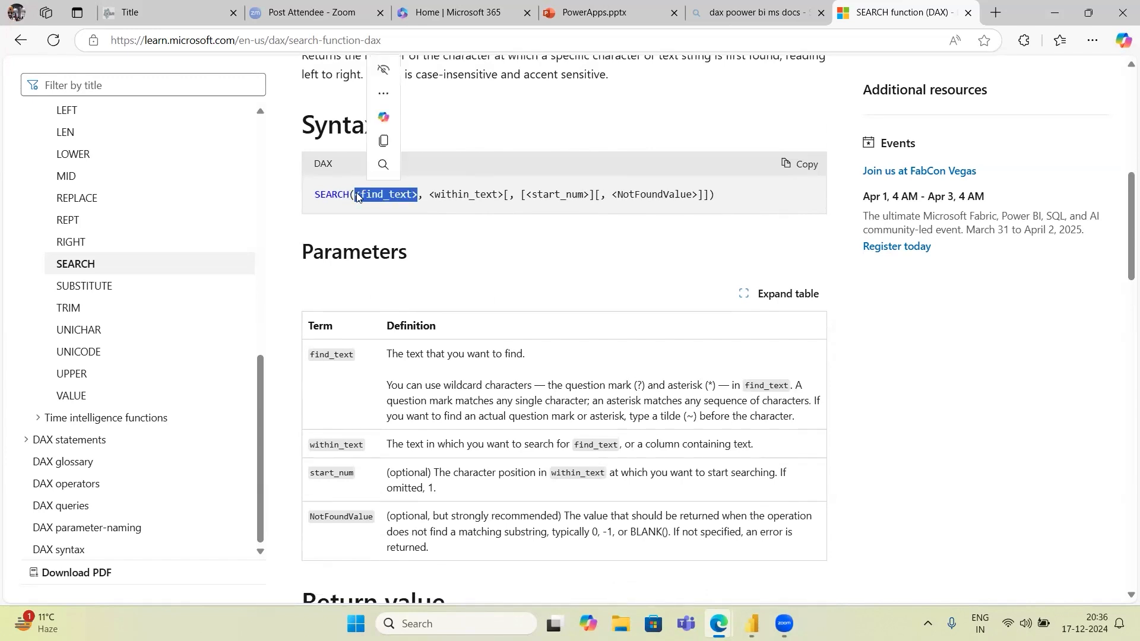
pyautogui.moveTo(429, 194); pyautogui.dragTo(505, 194)
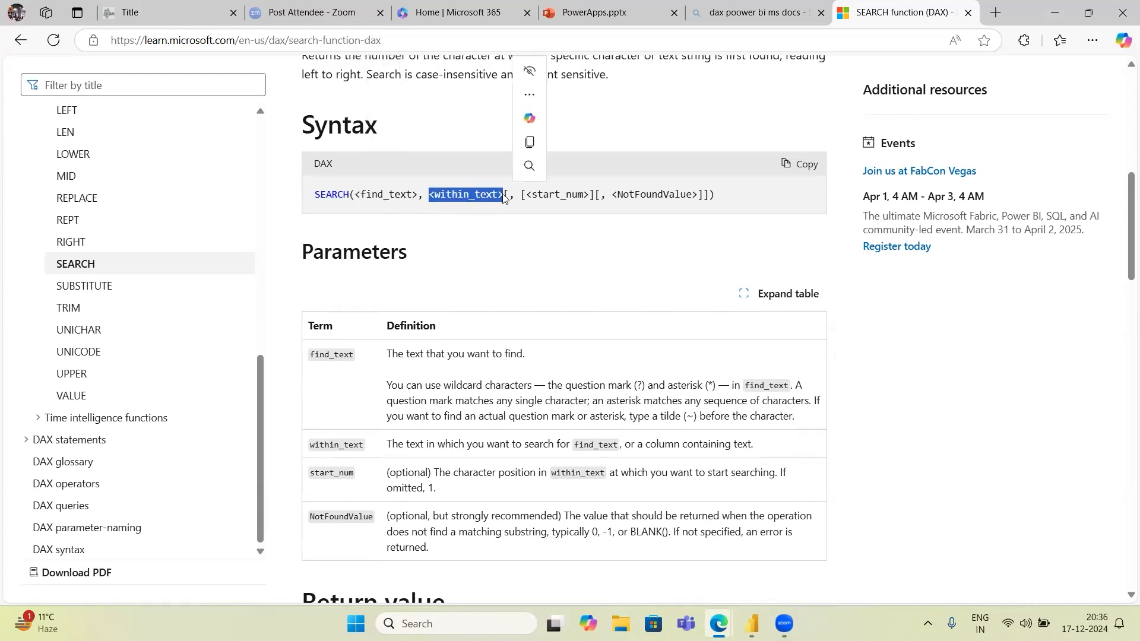
pyautogui.scroll(-2, 460, 324)
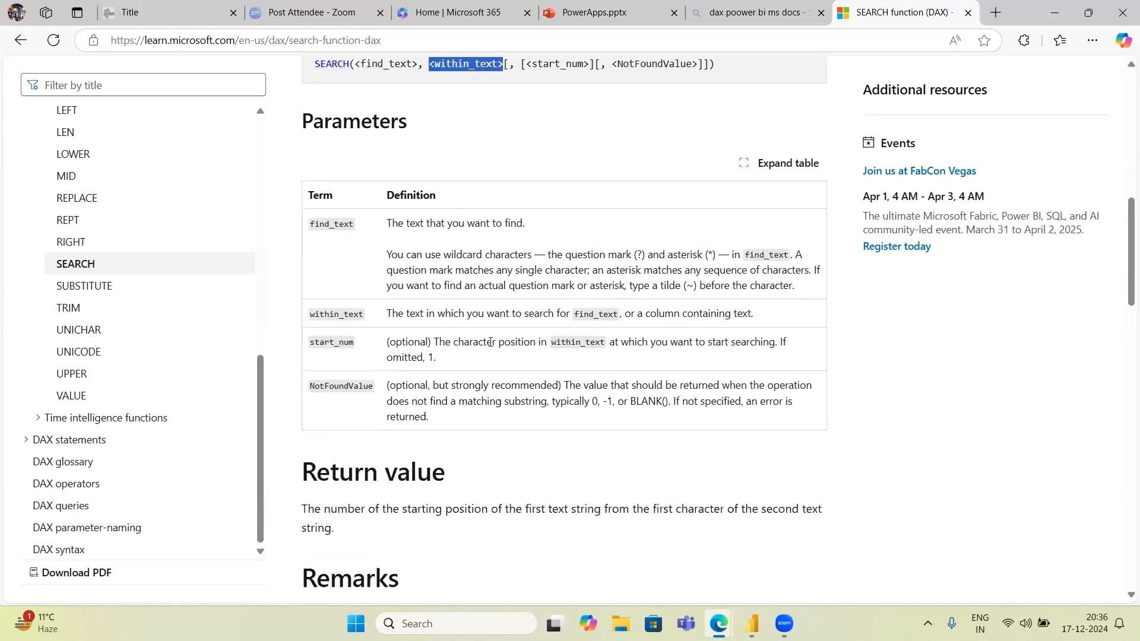
pyautogui.scroll(-2, 507, 346)
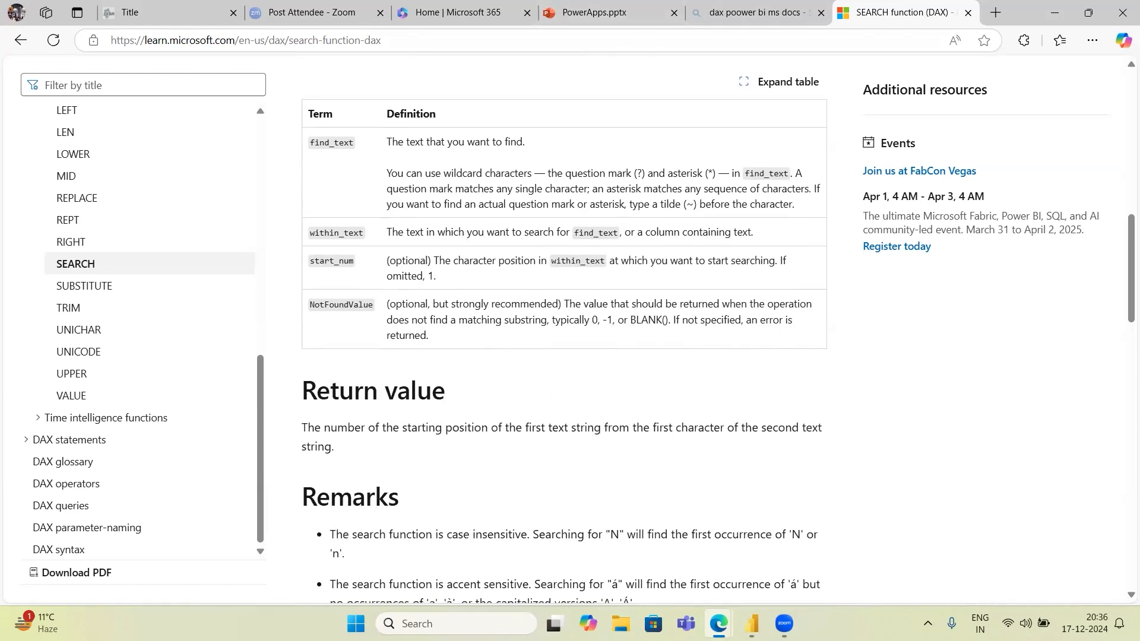
# Step: Switch to Power BI and add a new calculated column to the Laptop Detailed Values table
pyautogui.hotkey('alt', 'Tab')
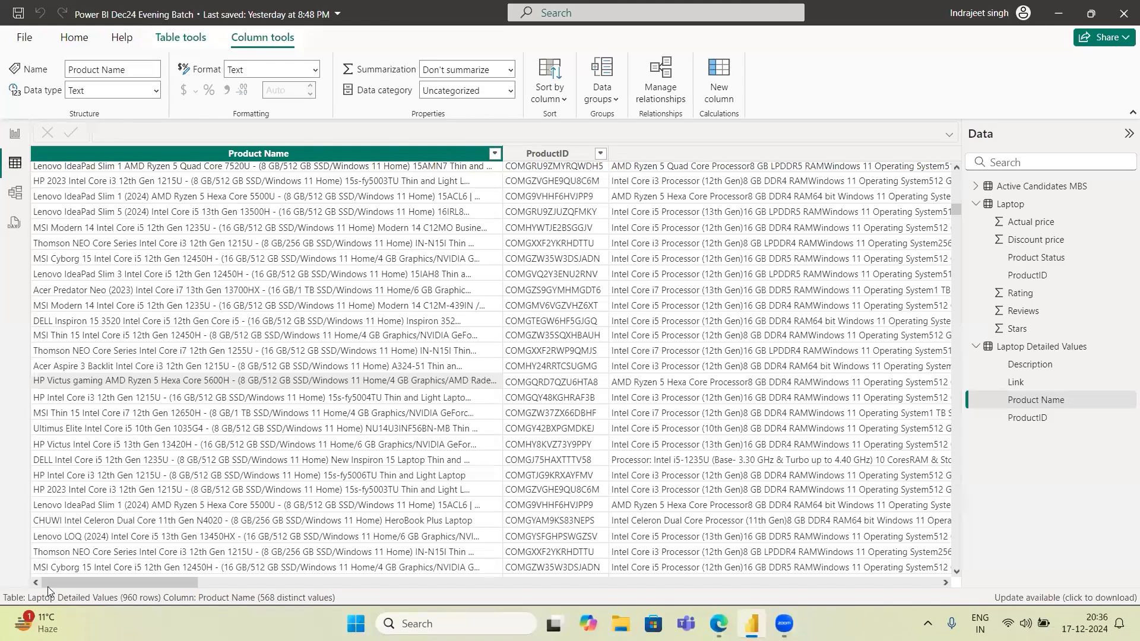
pyautogui.moveTo(116, 581); pyautogui.dragTo(960, 586)
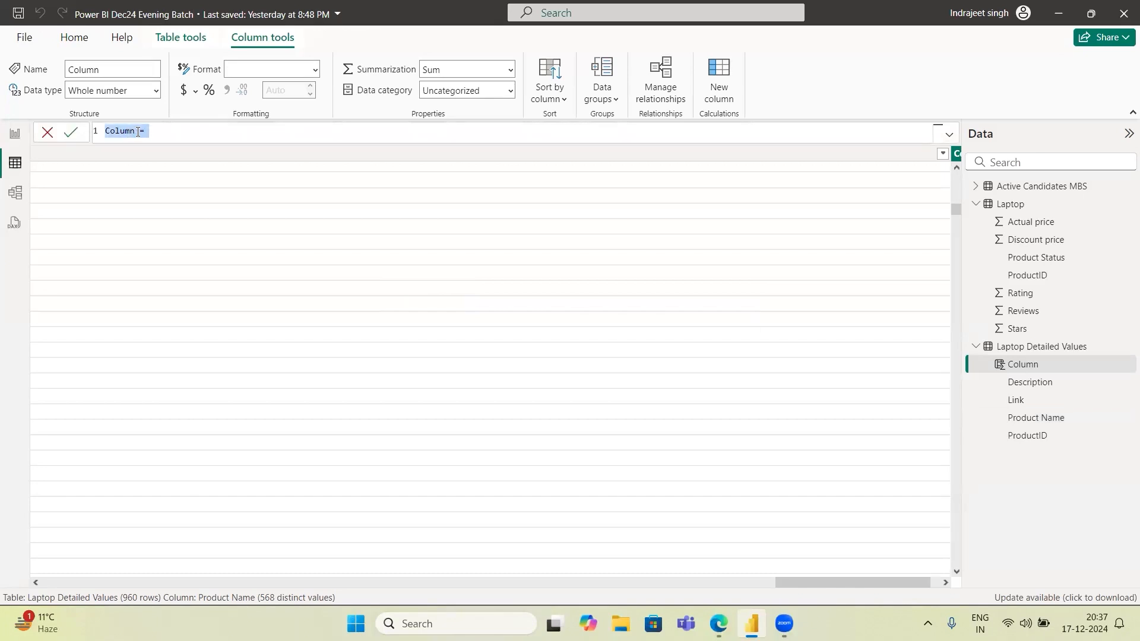
pyautogui.doubleClick(138, 131)
pyautogui.press('BackSpace')
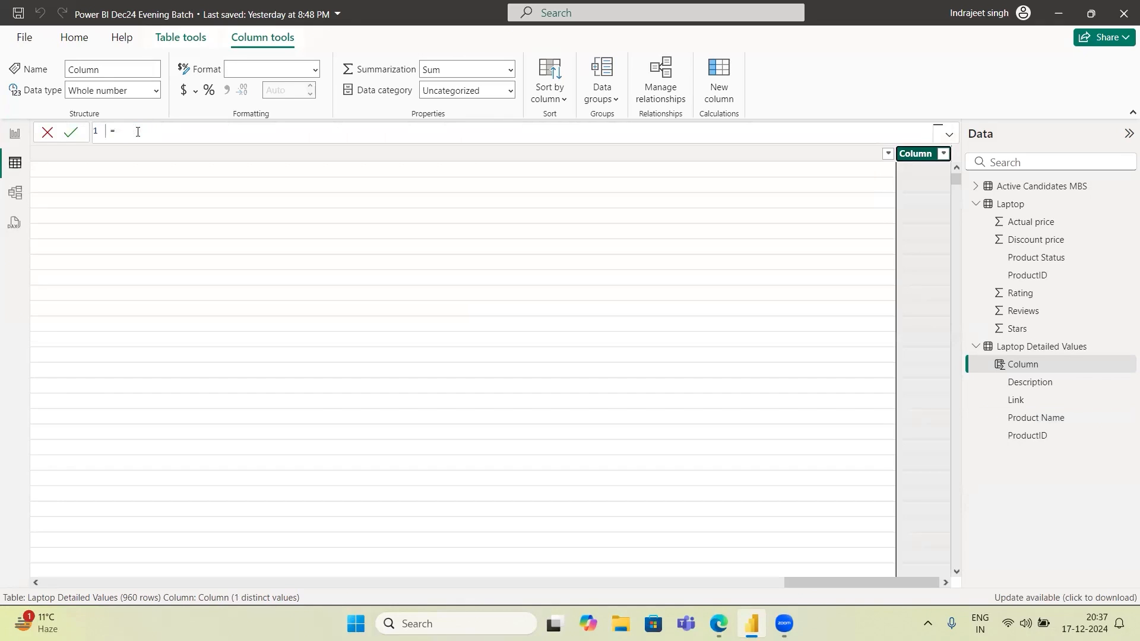
pyautogui.press('space')
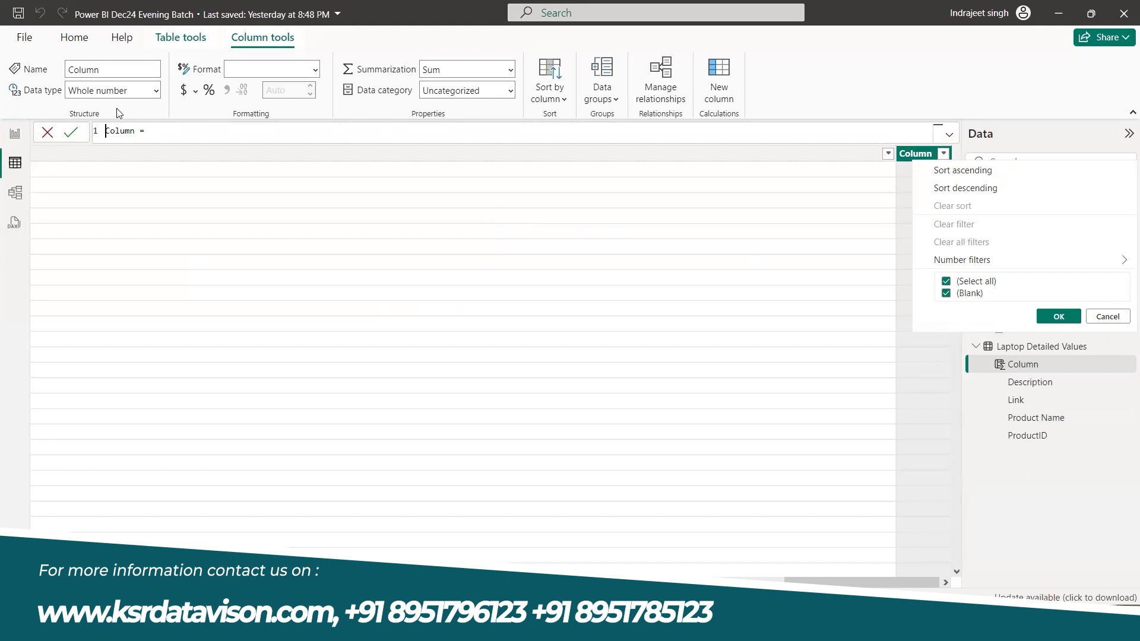
# Step: Start the new column's formula with the SEARCH function, using "AMD" as the text to find
pyautogui.click(158, 130)
pyautogui.click(149, 130)
pyautogui.write('Search')
pyautogui.press('Tab')
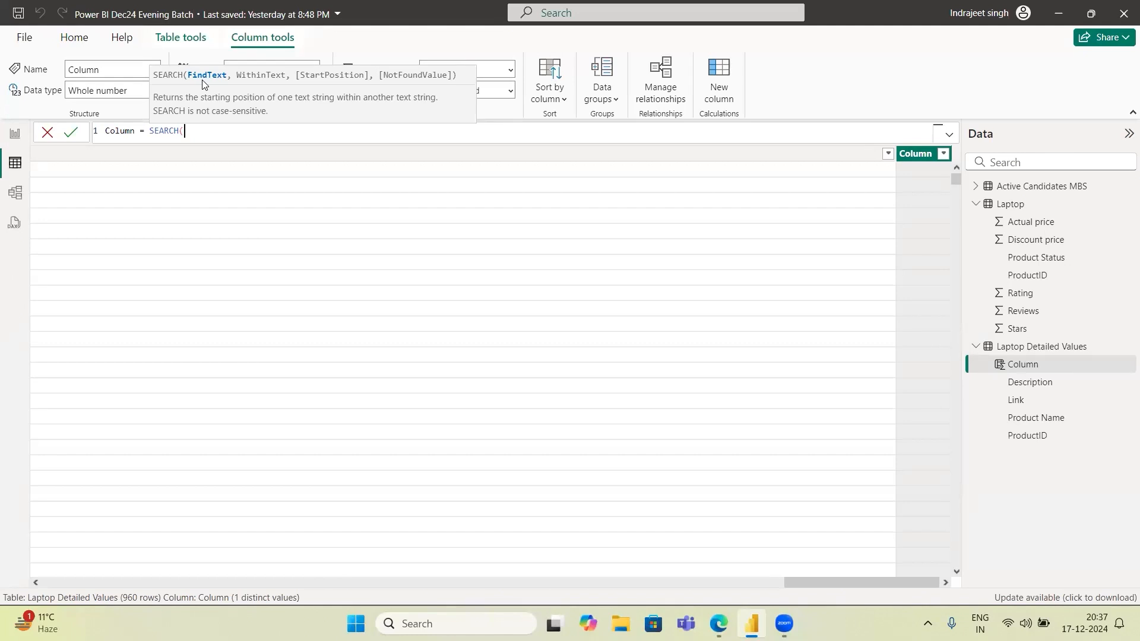
pyautogui.write('"')
pyautogui.write('AMD",')
# Step: Complete the SEARCH formula with 'Laptop Detailed Values'[Product Name] as the searched text and start position 1, and commit it
pyautogui.write('Pro')
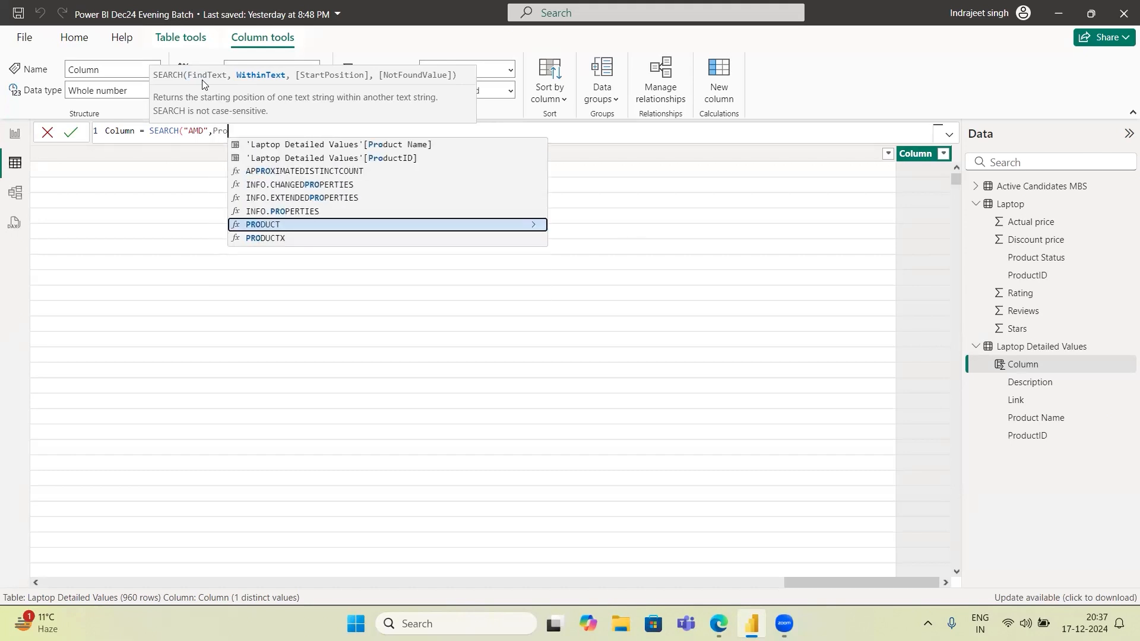
pyautogui.press('Up')
pyautogui.press('Up')
pyautogui.press('Up')
pyautogui.press('Up')
pyautogui.press('Up')
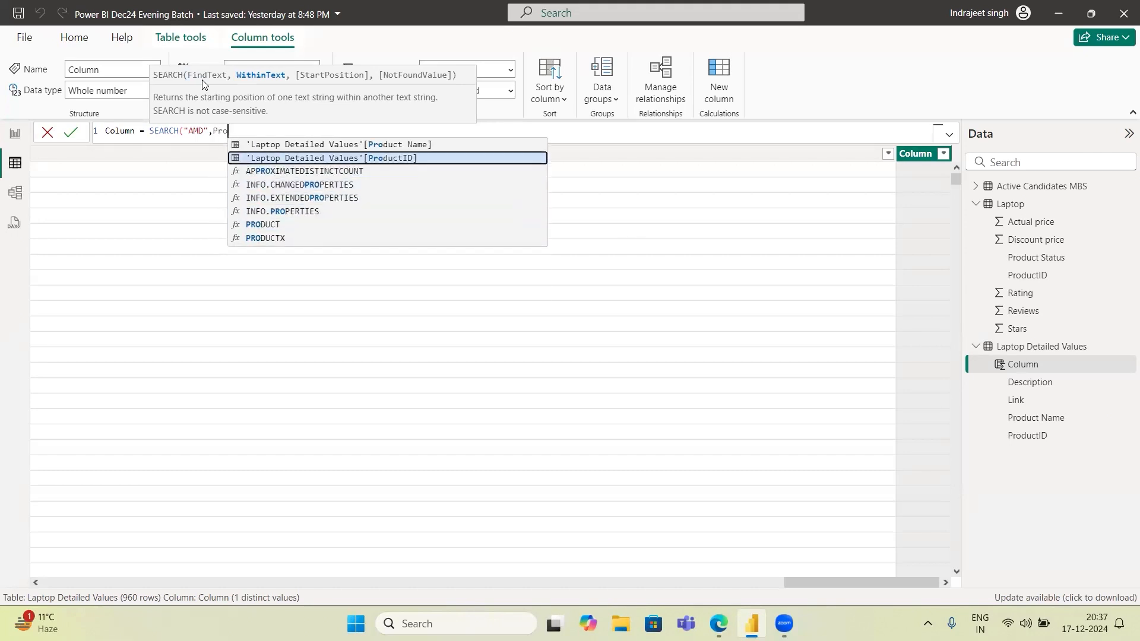
pyautogui.press('Up')
pyautogui.press('Tab')
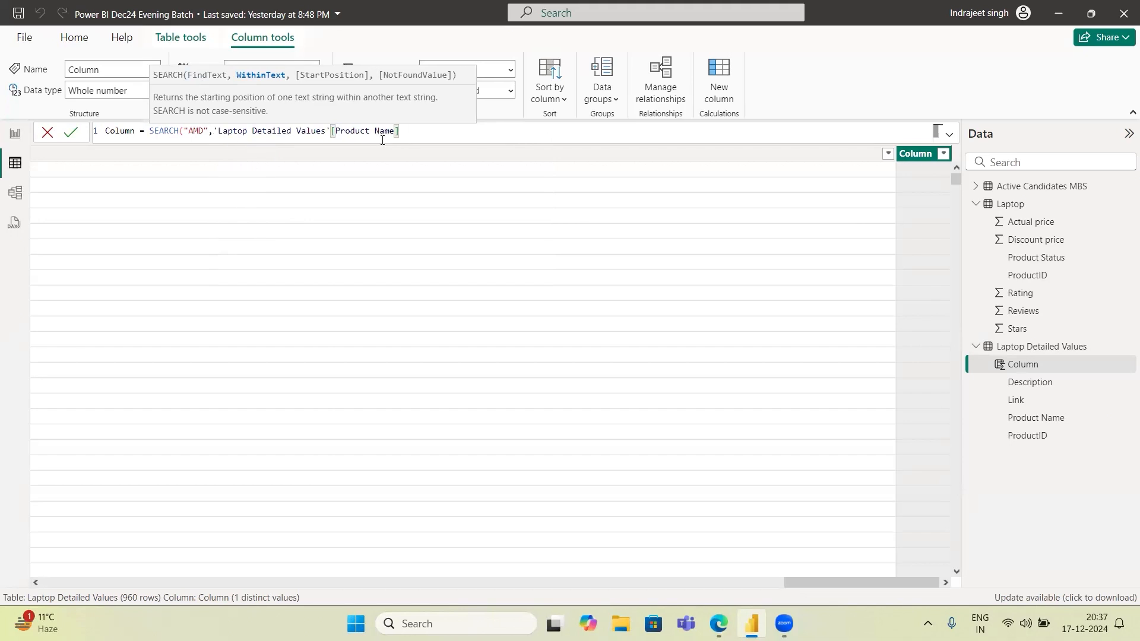
pyautogui.write(',1')
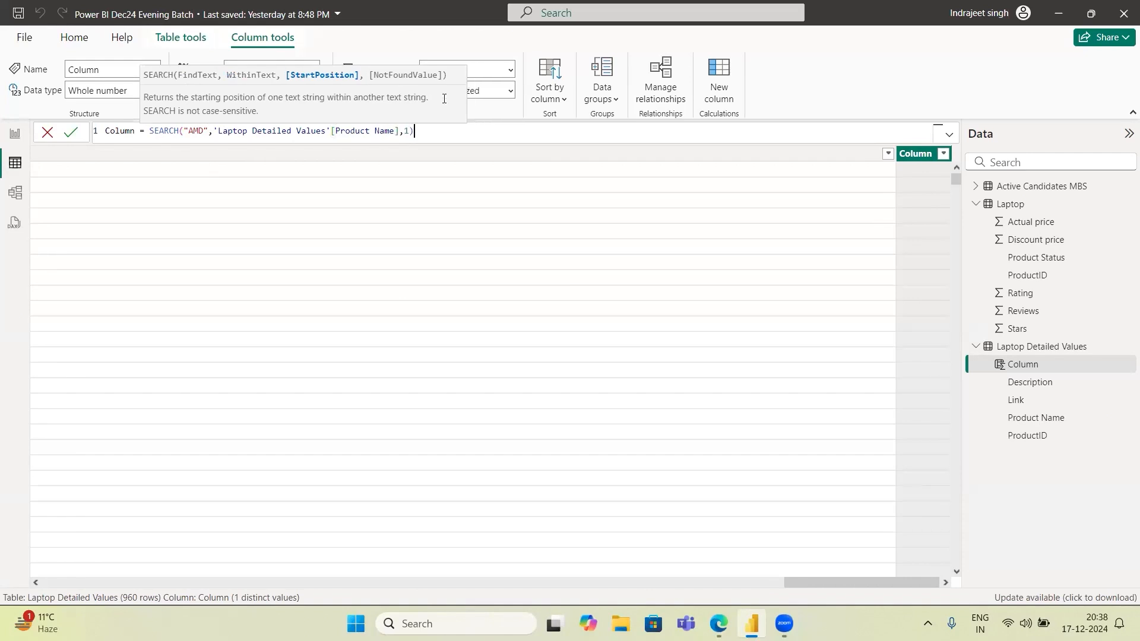
pyautogui.write(')')
pyautogui.press('Return')
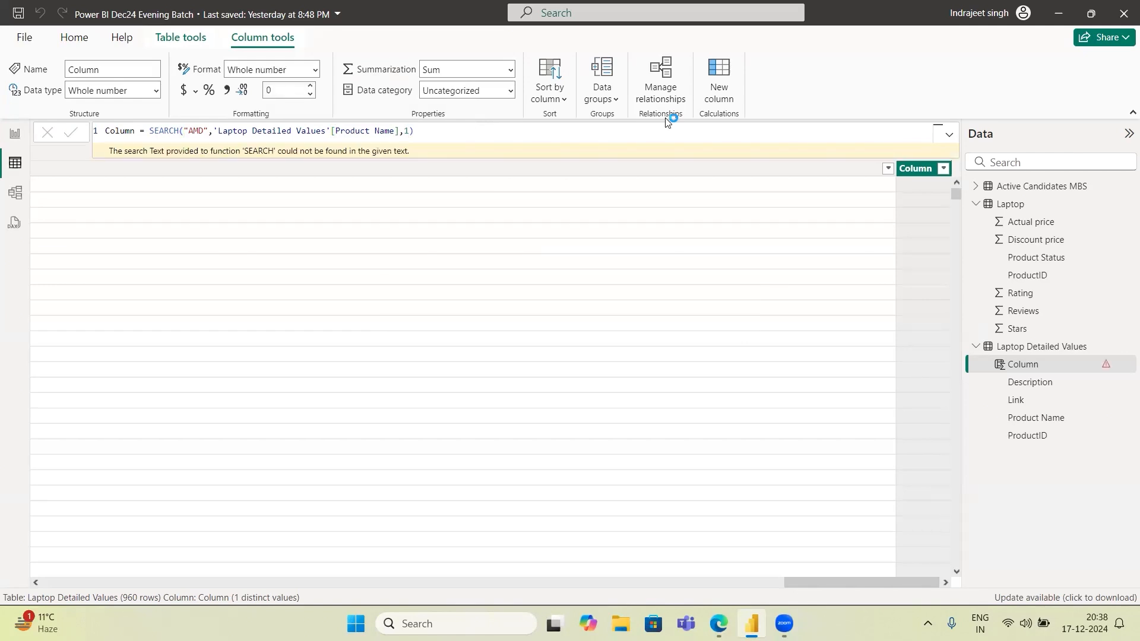
# Step: Try "Intel" as the not-found value in the column's SEARCH formula
pyautogui.click(410, 132)
pyautogui.write(')')
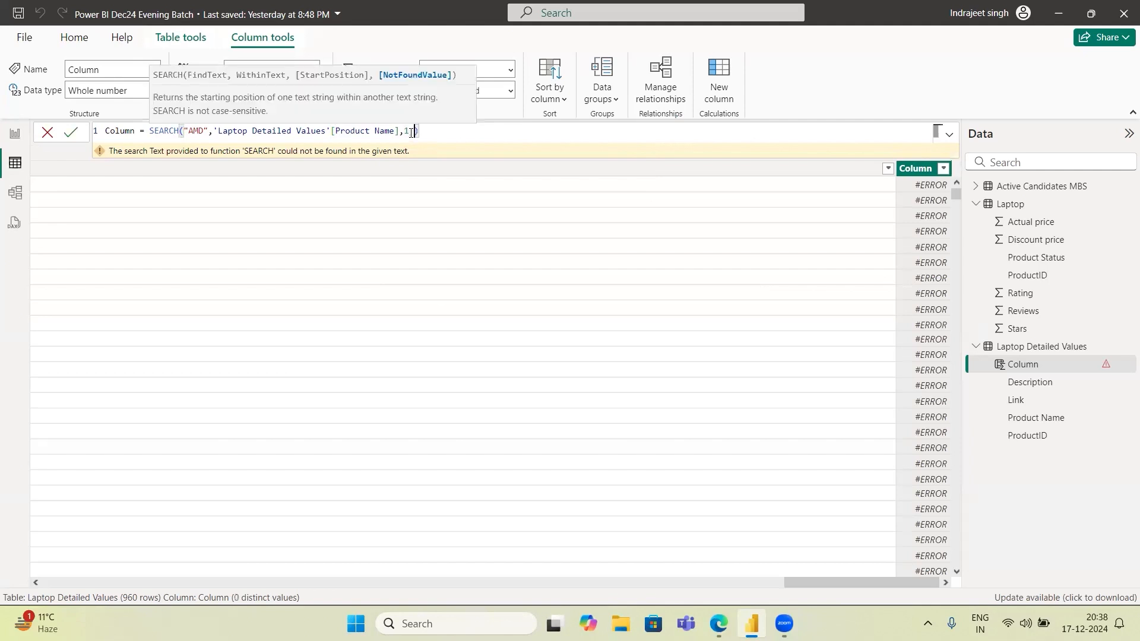
pyautogui.write('""')
pyautogui.press('BackSpace')
pyautogui.press('BackSpace')
pyautogui.write('"')
pyautogui.write('Intel')
pyautogui.press('Right')
pyautogui.press('Right')
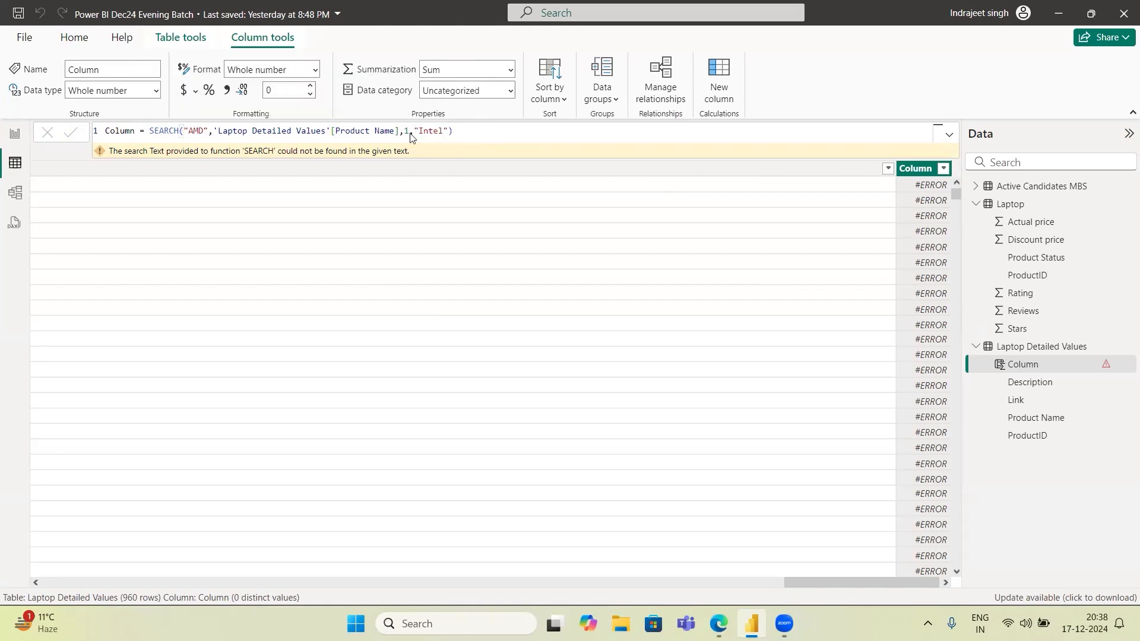
pyautogui.press('Return')
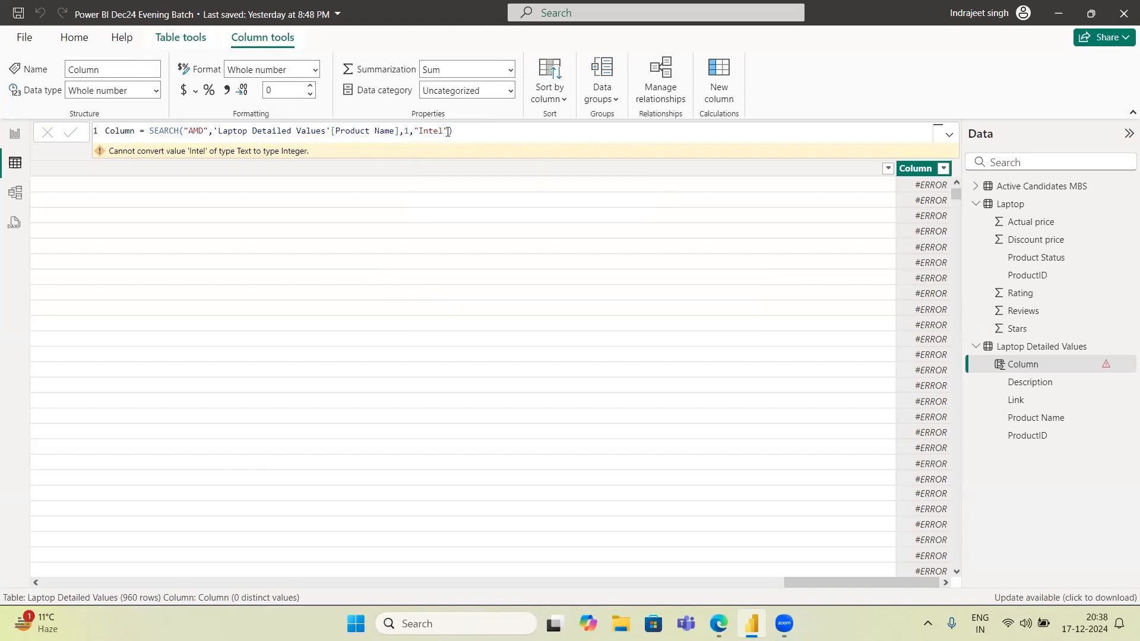
# Step: Set the SEARCH formula's not-found value to 0 and commit the column
pyautogui.moveTo(450, 132); pyautogui.dragTo(415, 130)
pyautogui.write('0')
pyautogui.press('Return')
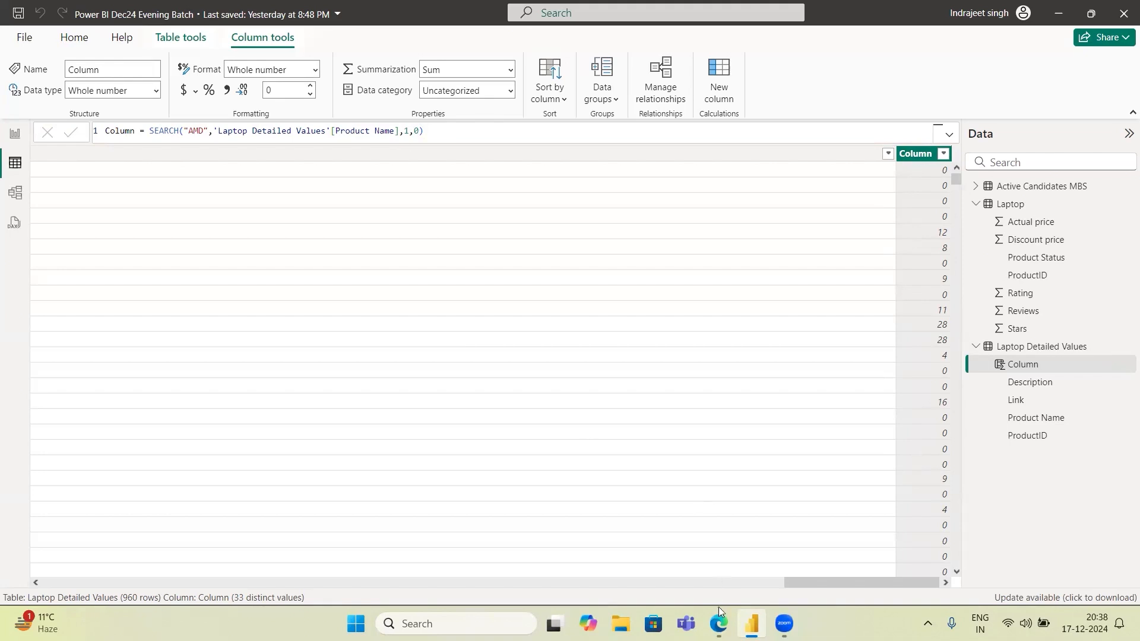
# Step: Return to the SEARCH article in Edge and read its "cycle" example, highlighting Cycles in the Twin Cycles entry of the returned table
pyautogui.moveTo(718, 622)
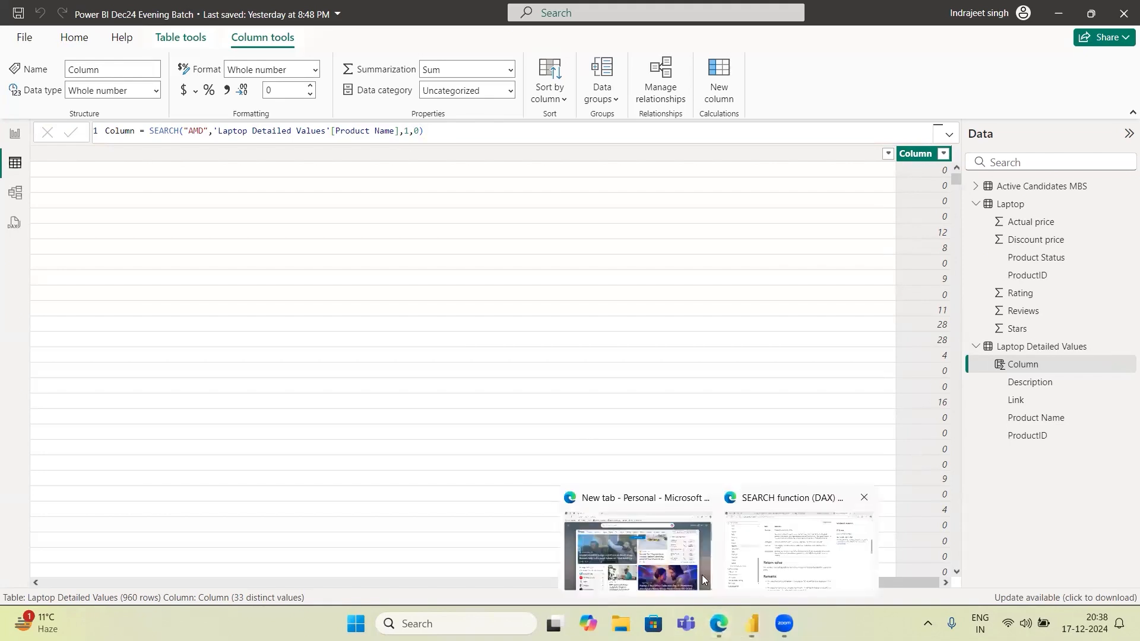
pyautogui.click(799, 544)
pyautogui.scroll(-2, 542, 345)
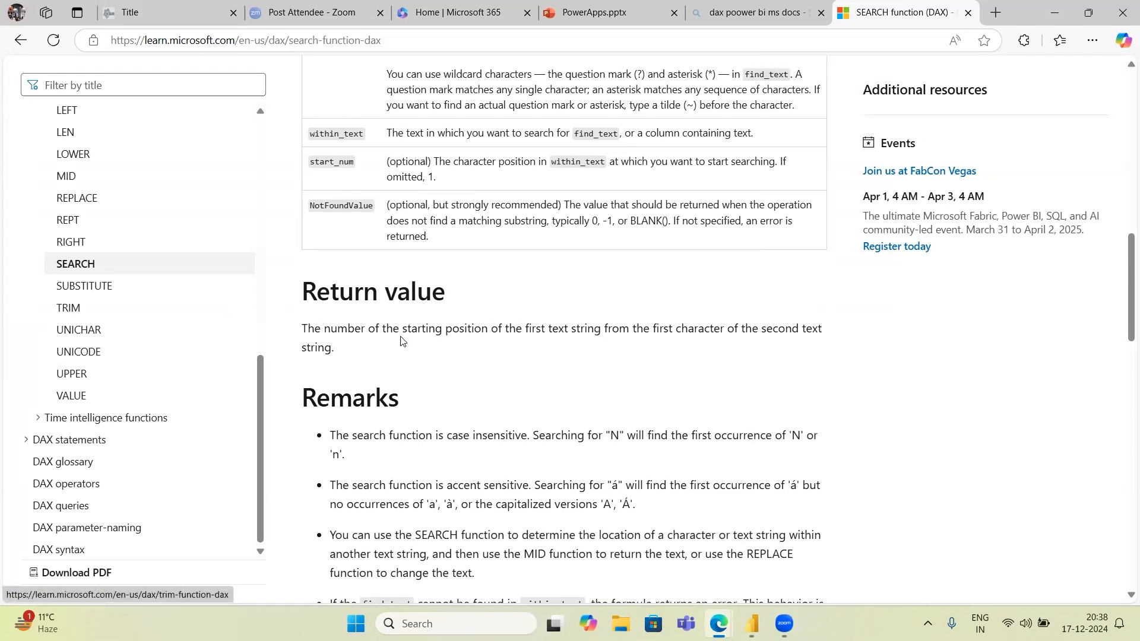
pyautogui.scroll(-2, 401, 335)
pyautogui.scroll(4, 401, 336)
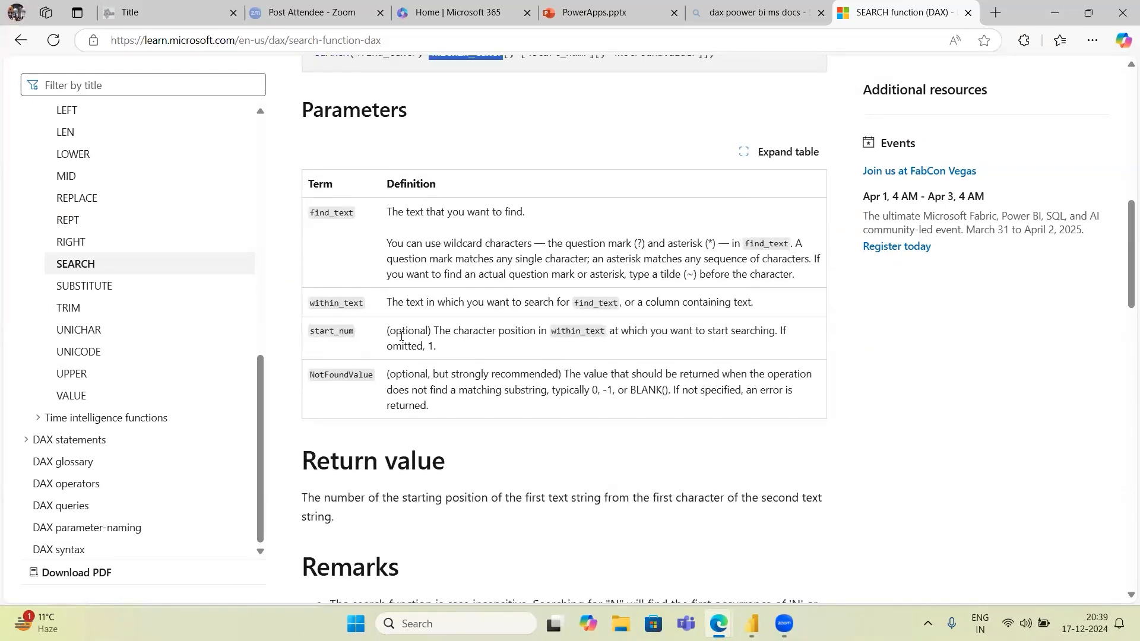
pyautogui.scroll(4, 401, 336)
pyautogui.scroll(-12, 401, 336)
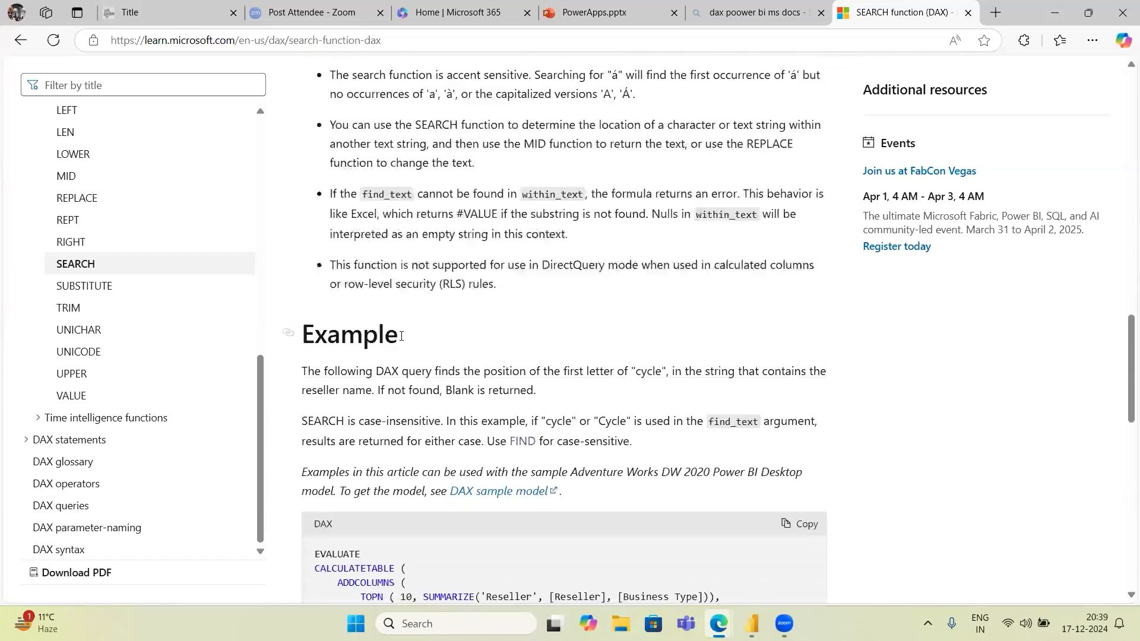
pyautogui.scroll(-7, 401, 335)
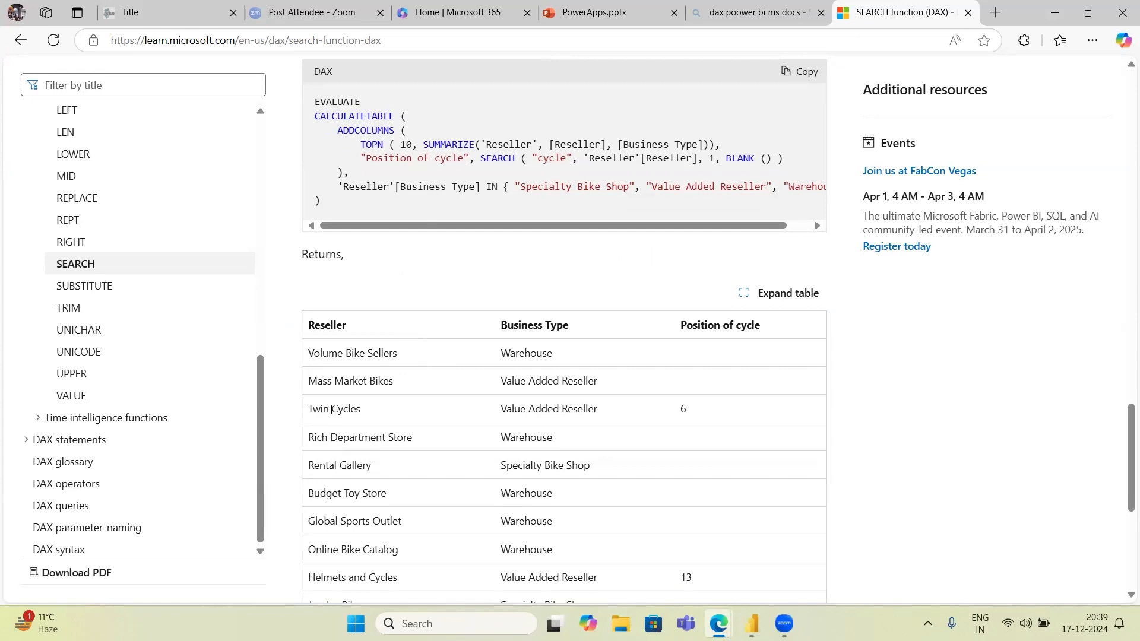
pyautogui.moveTo(333, 410); pyautogui.dragTo(361, 410)
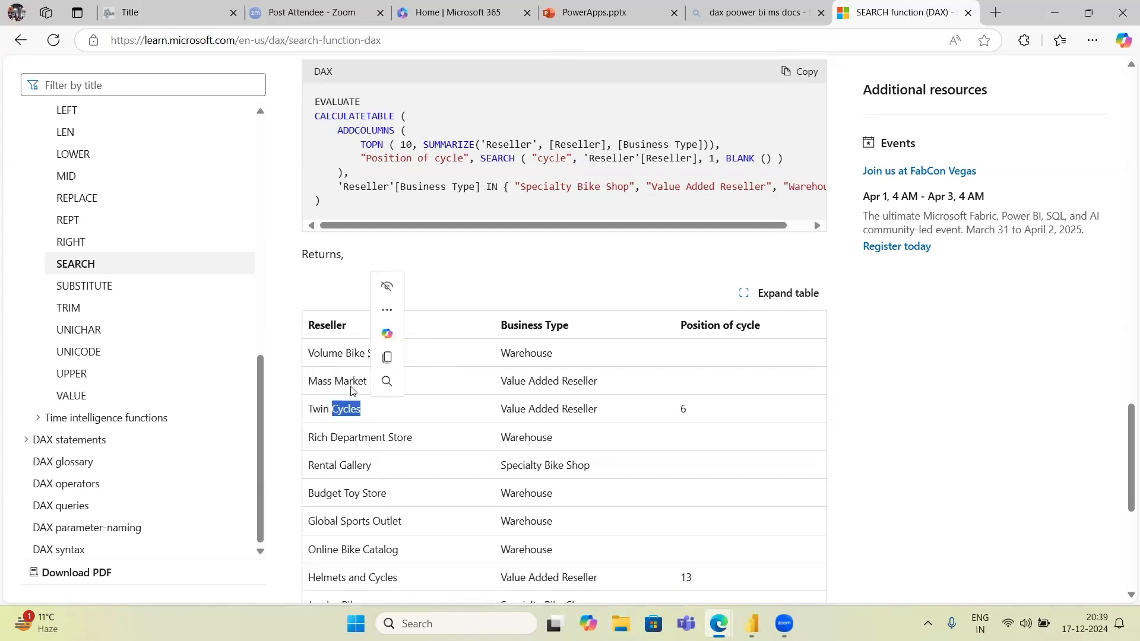
pyautogui.scroll(-5, 528, 343)
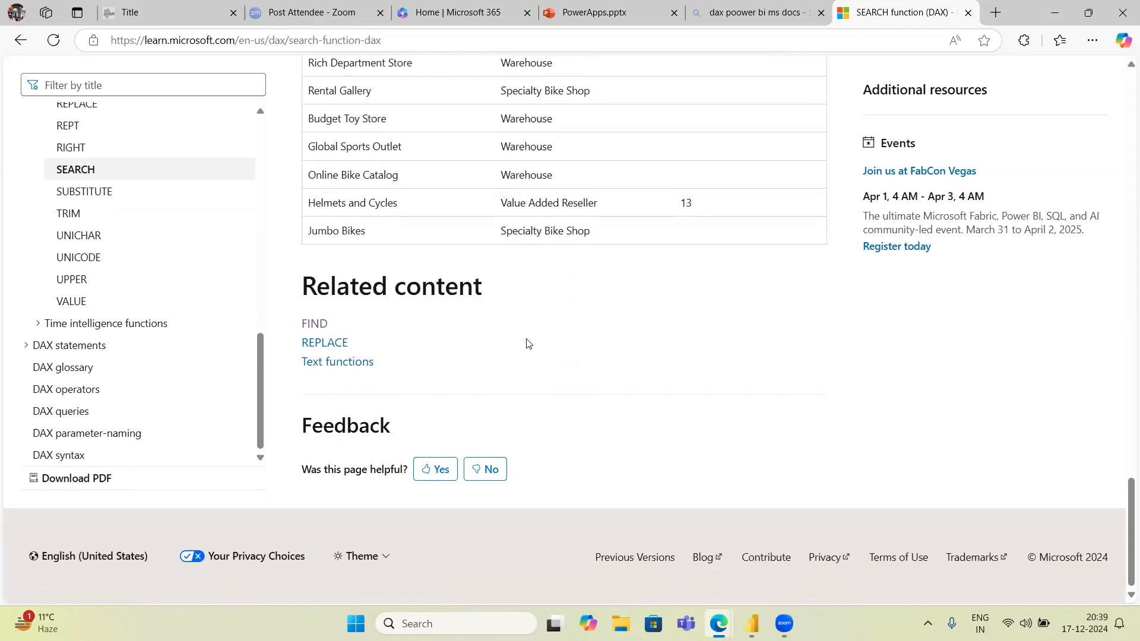
pyautogui.scroll(2, 528, 343)
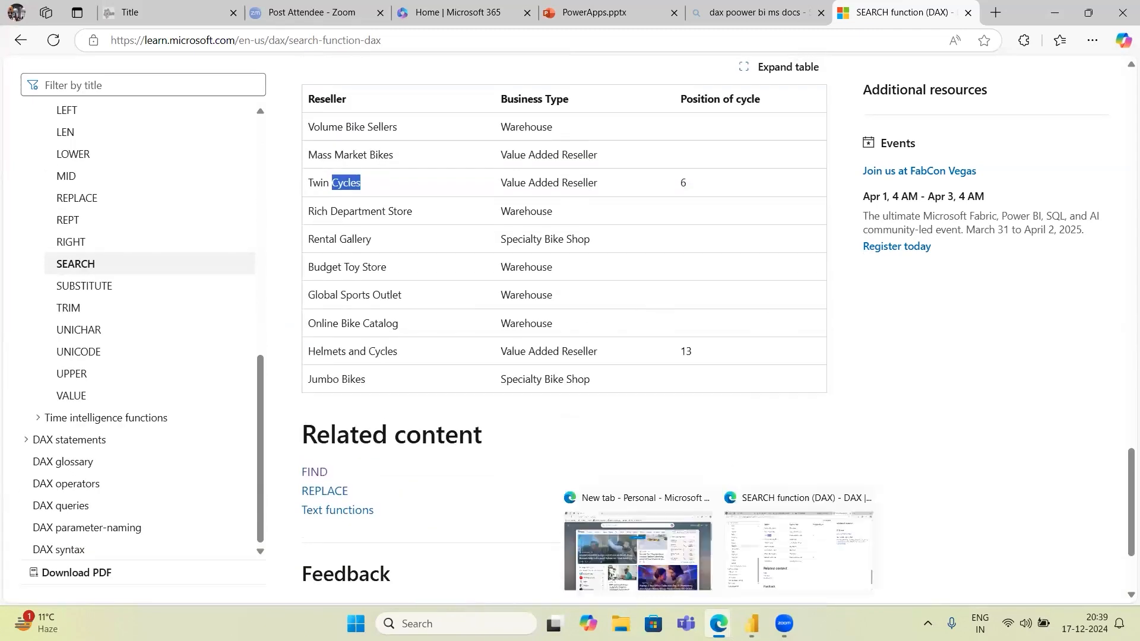
# Step: Switch to Power BI and wrap the calculated column's SEARCH expression in an IF function
pyautogui.click(751, 623)
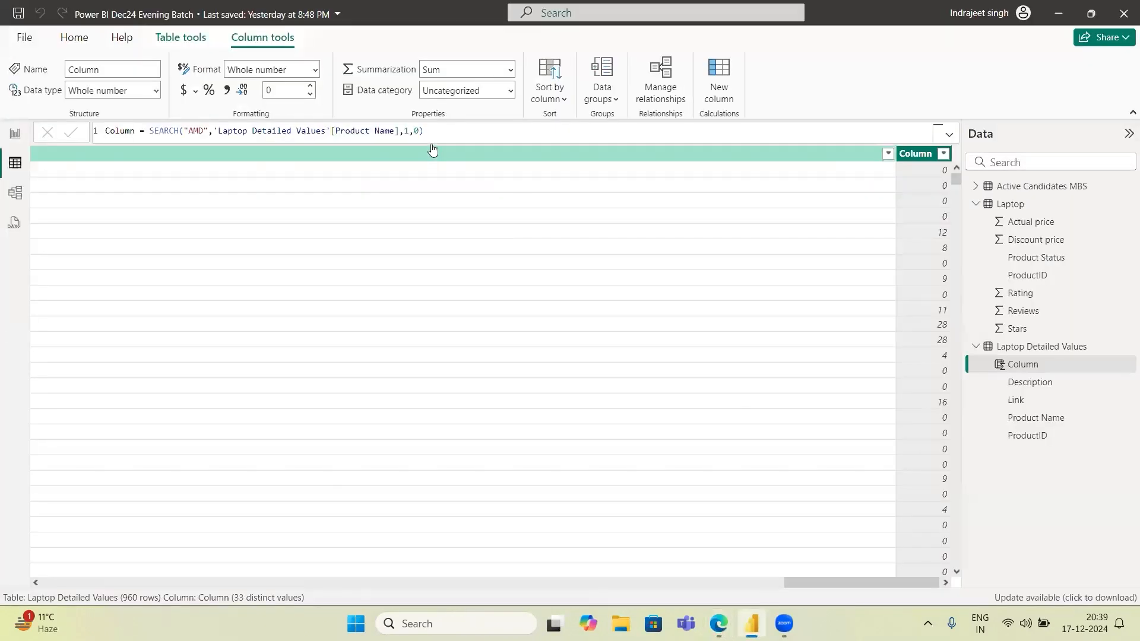
pyautogui.click(436, 134)
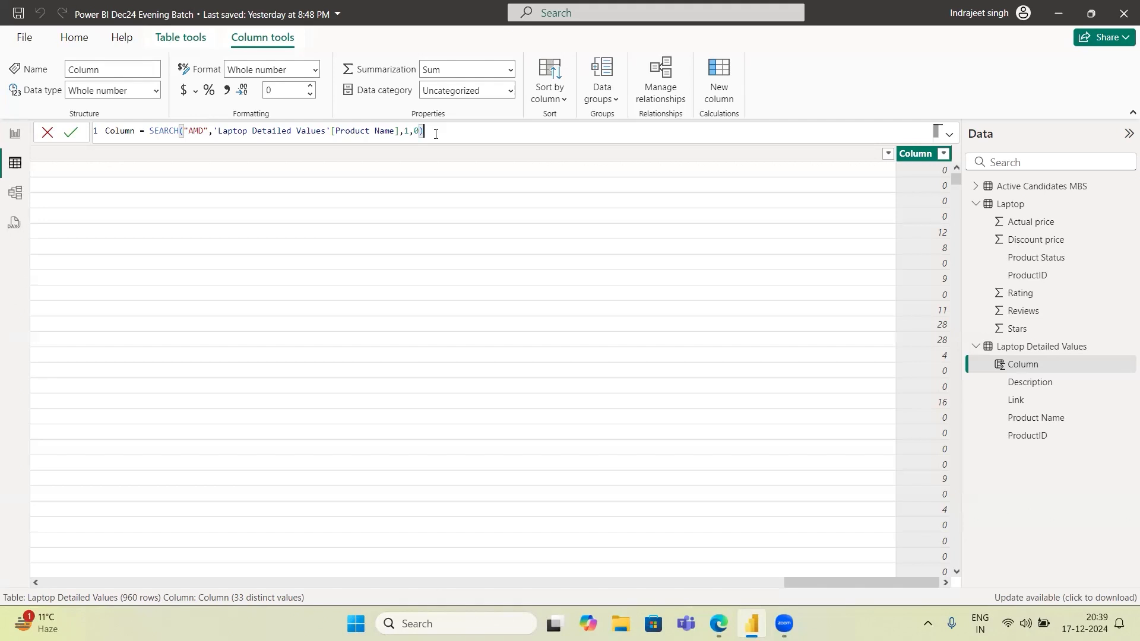
pyautogui.doubleClick(149, 132)
pyautogui.moveTo(150, 132); pyautogui.dragTo(475, 129)
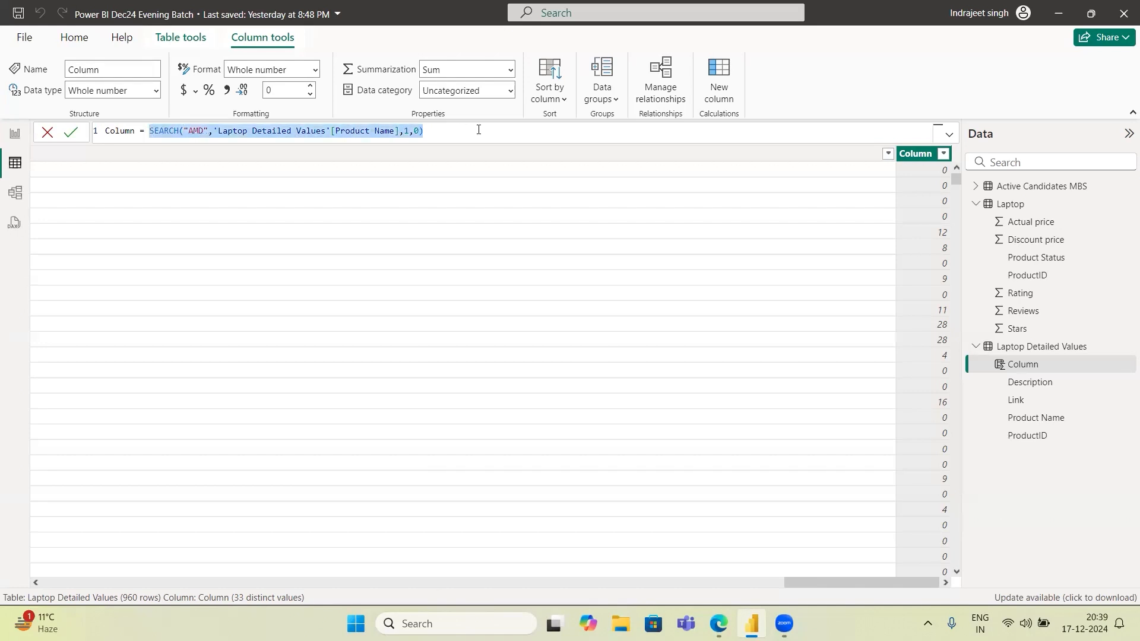
pyautogui.doubleClick(151, 130)
pyautogui.write('If')
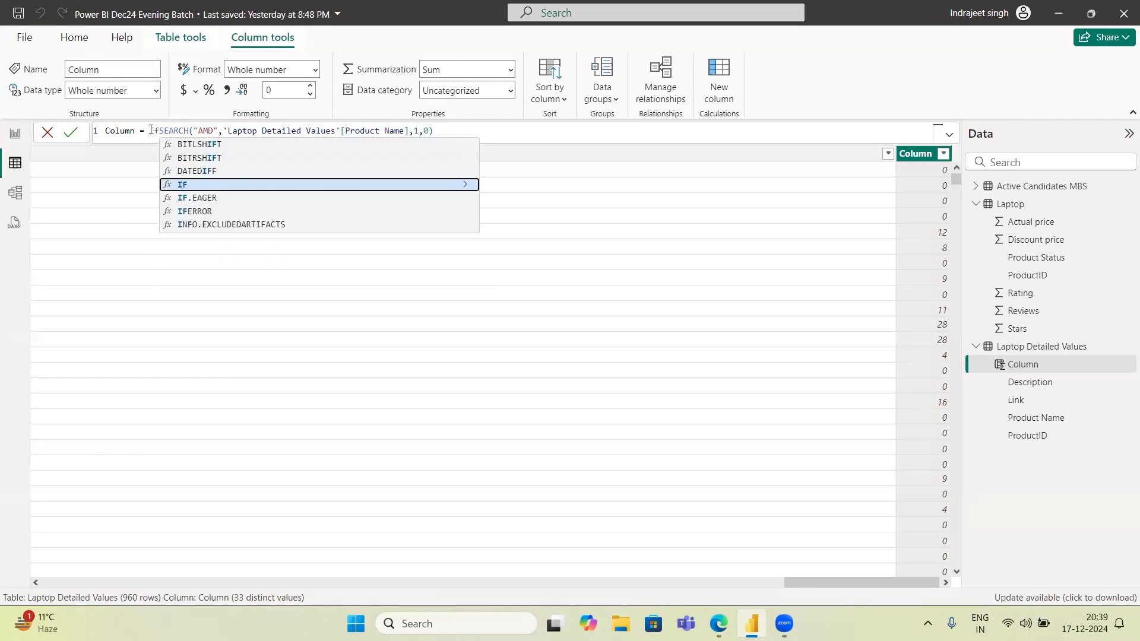
pyautogui.press('Tab')
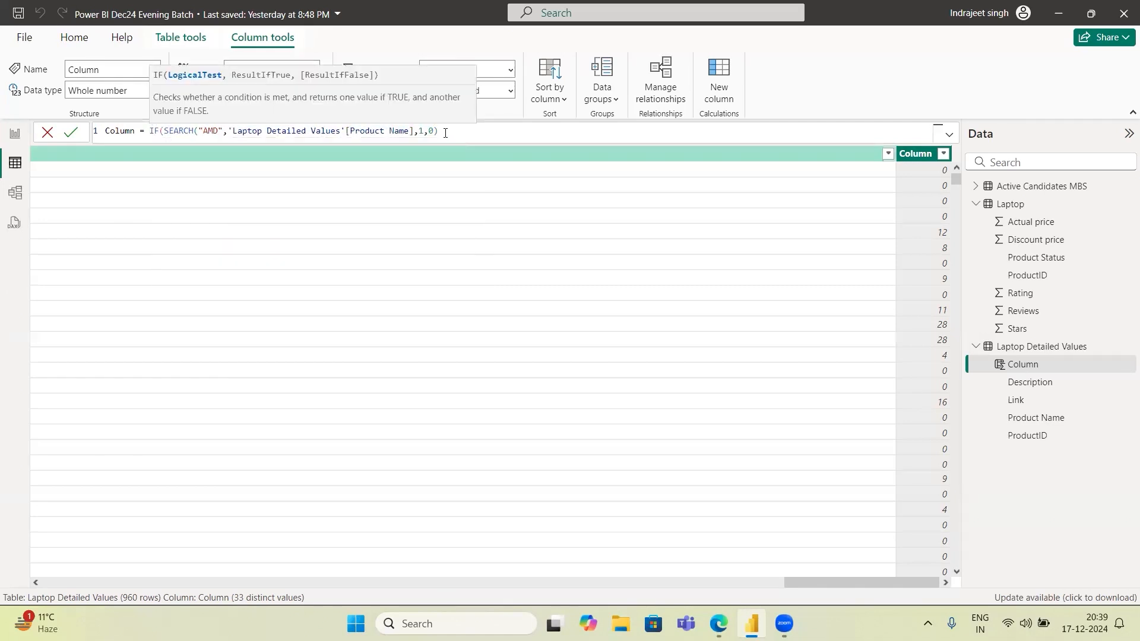
# Step: Complete the IF formula to test SEARCH >0, returning "AMD" if true and "Intel" otherwise, and commit it
pyautogui.moveTo(438, 131); pyautogui.dragTo(166, 138)
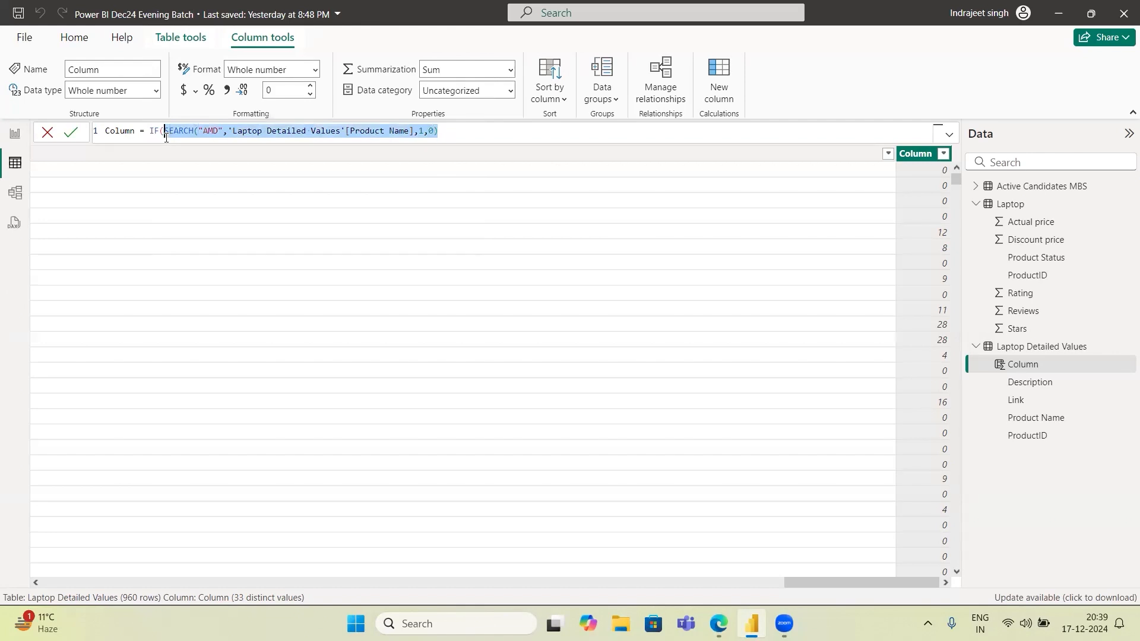
pyautogui.click(448, 131)
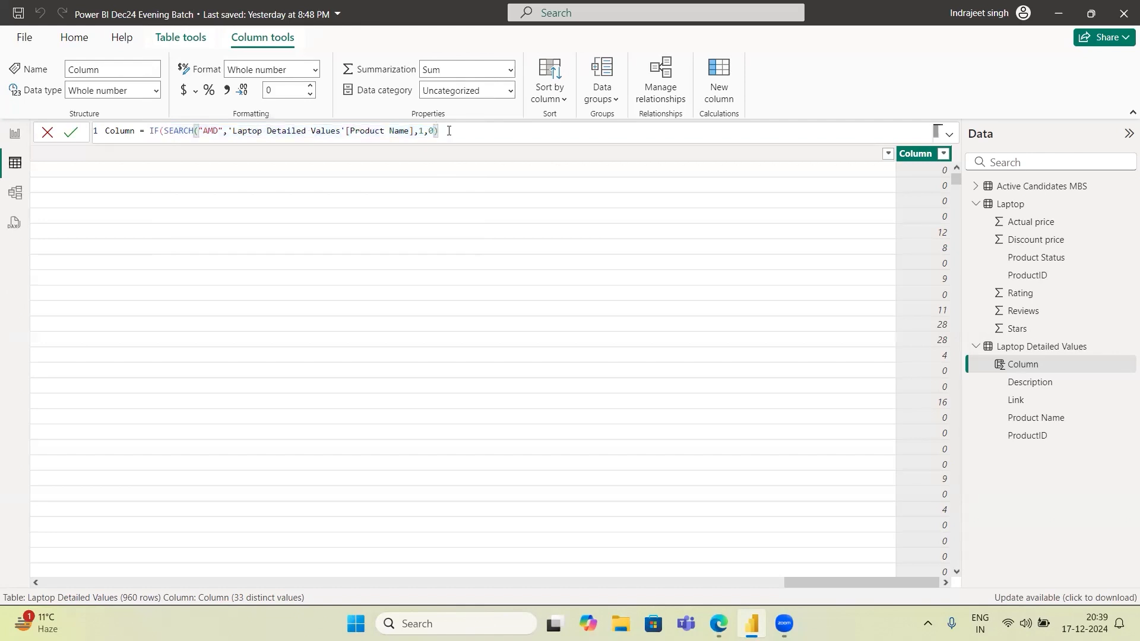
pyautogui.write('>0,"AM')
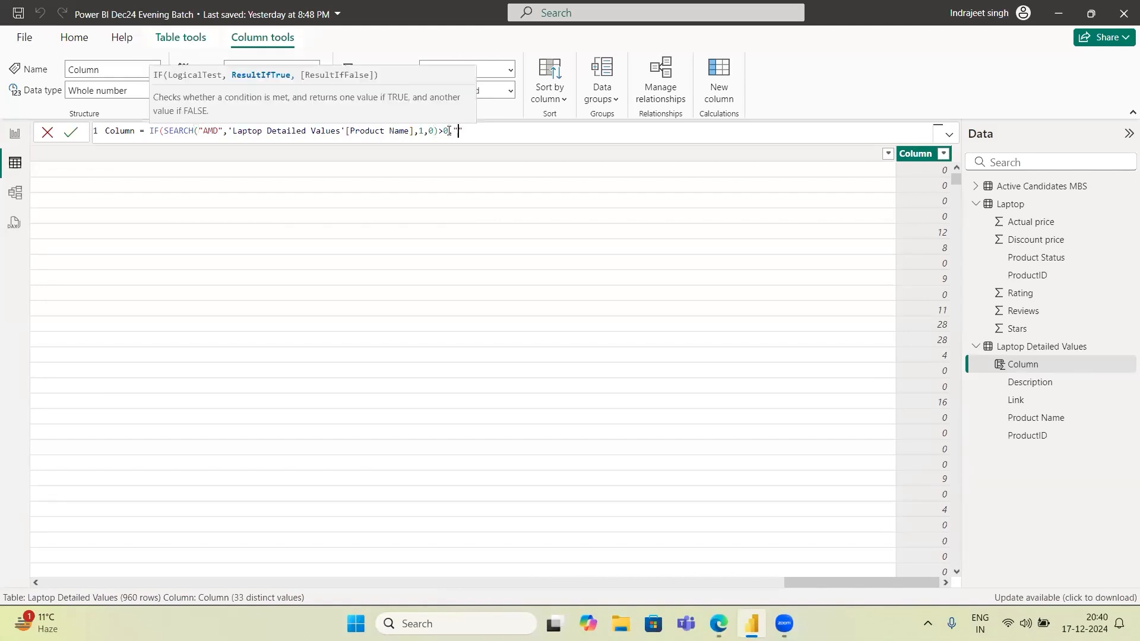
pyautogui.write('D",""Intel')
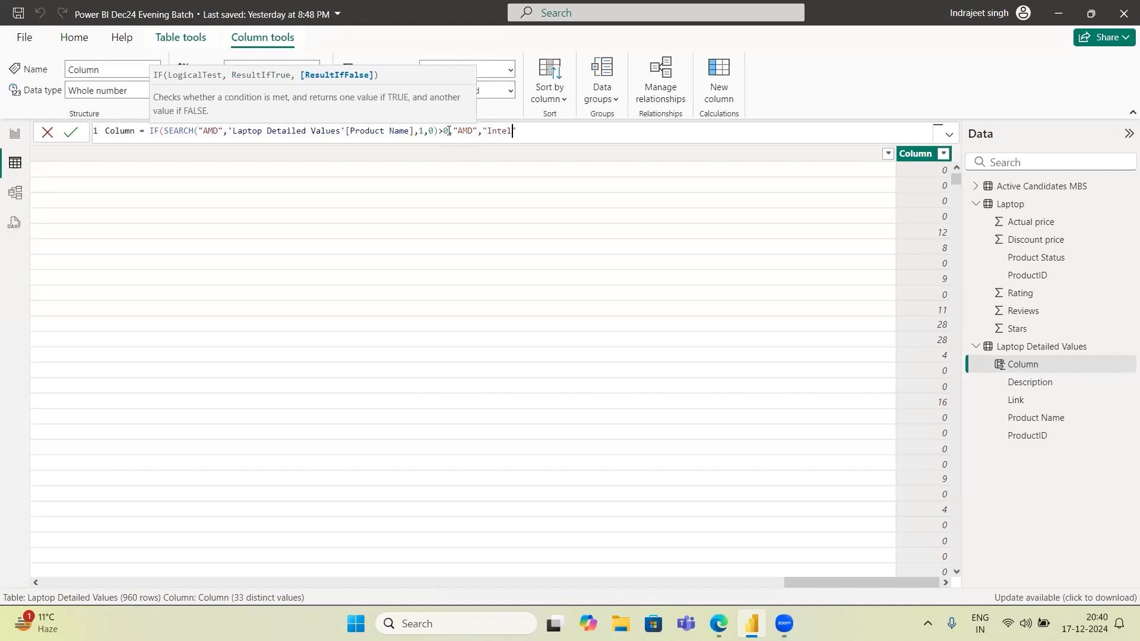
pyautogui.write(')')
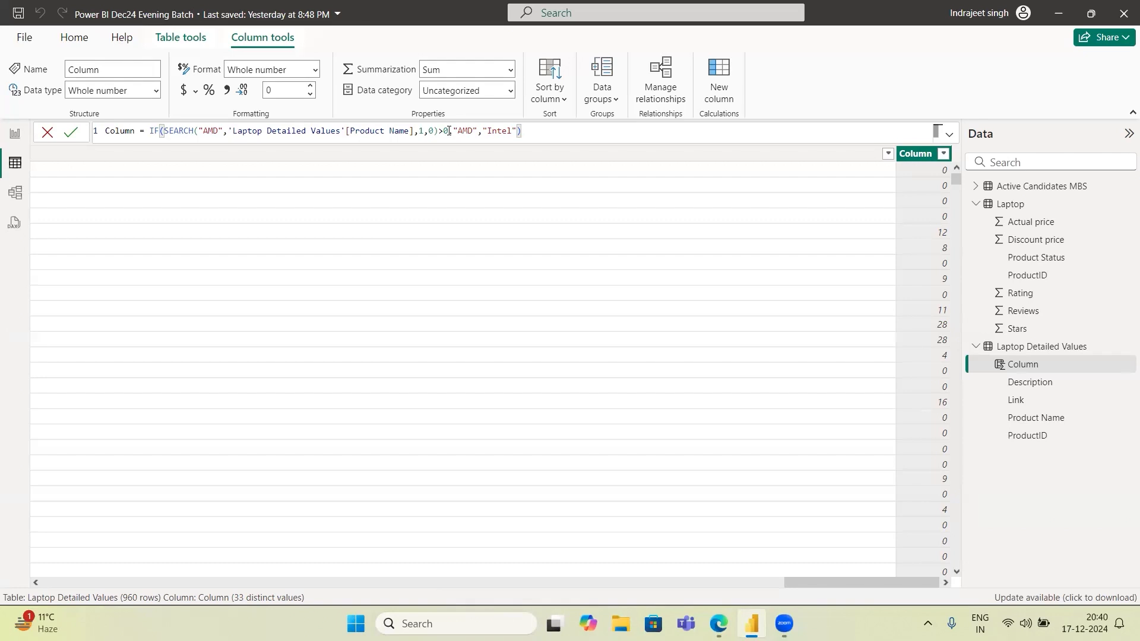
pyautogui.press('Return')
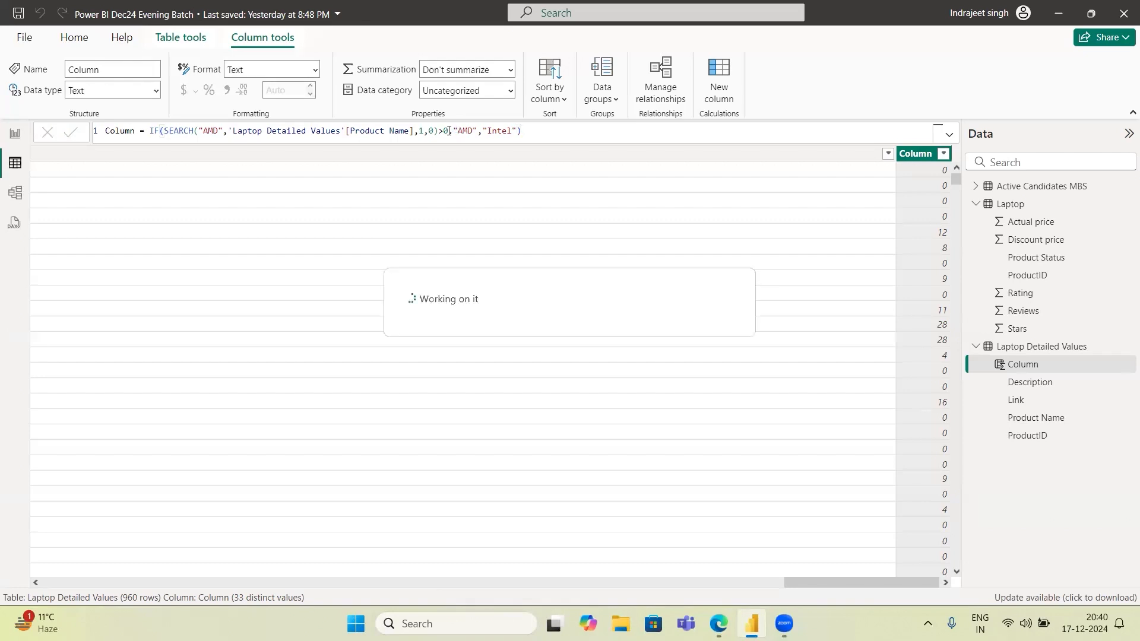
# Step: Rename the calculated column to Processor Type and compare its values with the product names in the table
pyautogui.doubleClick(121, 132)
pyautogui.write('Processor Ty')
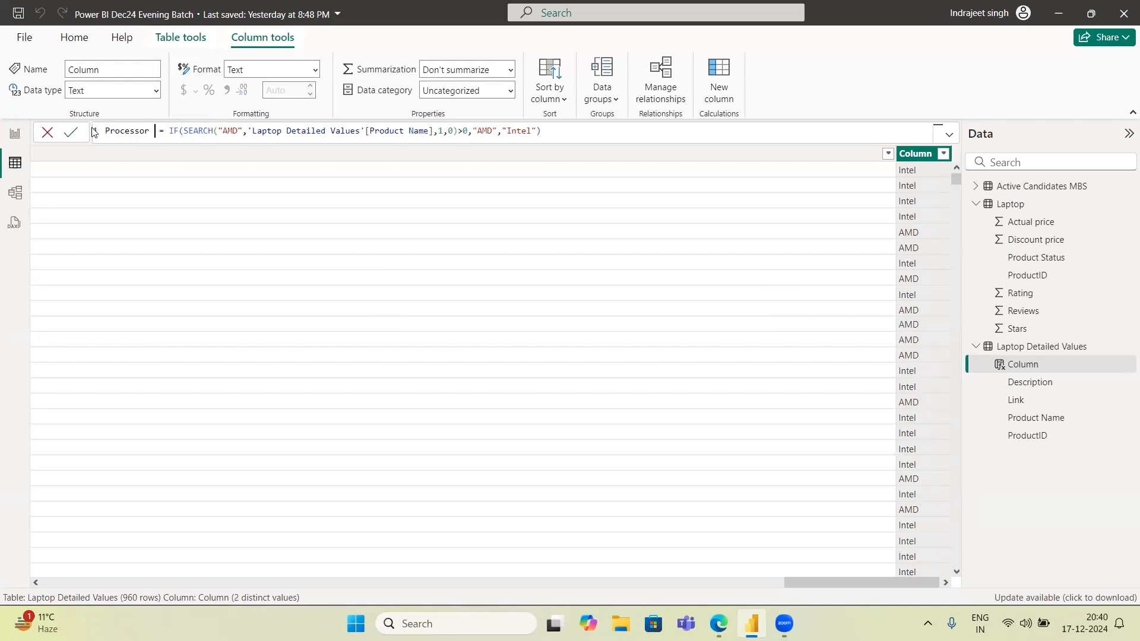
pyautogui.write('pe')
pyautogui.press('Return')
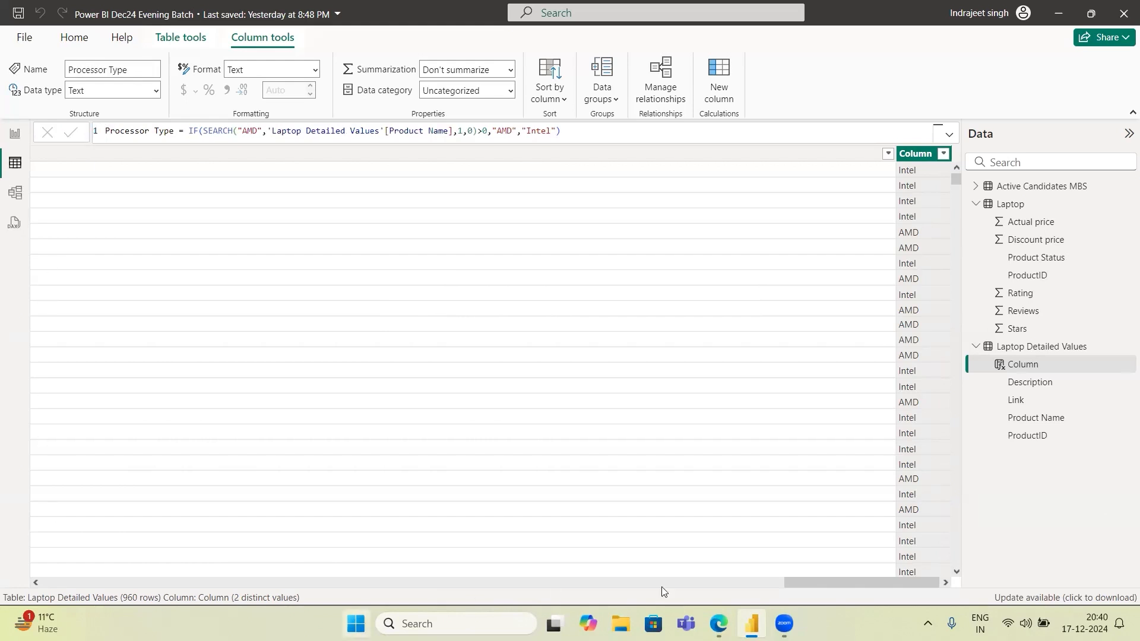
pyautogui.moveTo(816, 585); pyautogui.dragTo(571, 586)
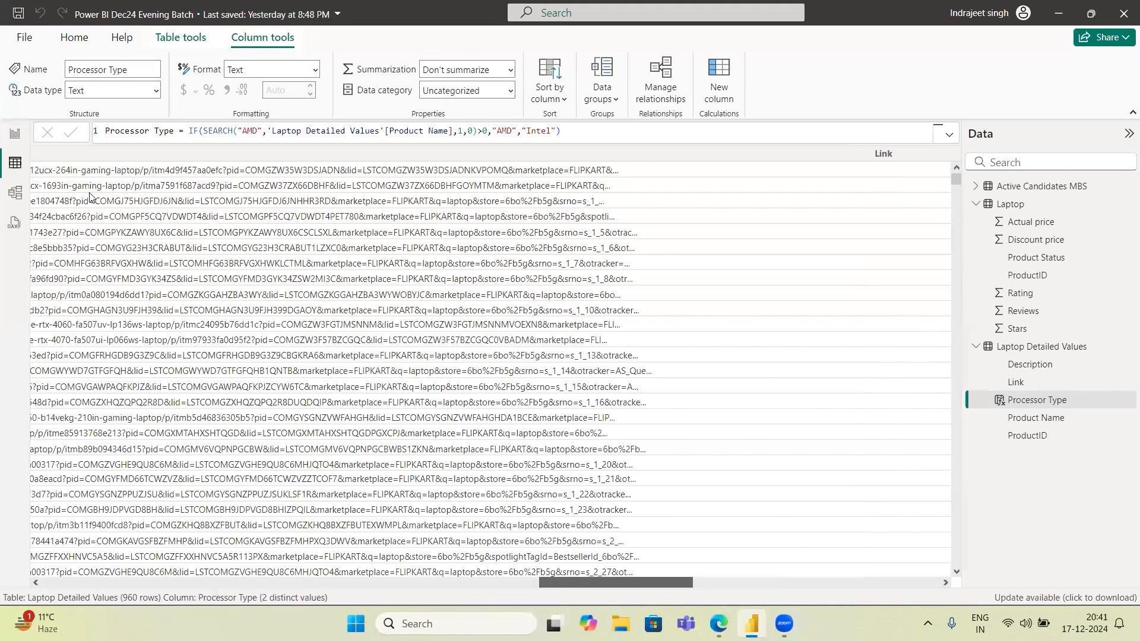
pyautogui.hscroll(-10, 92, 204)
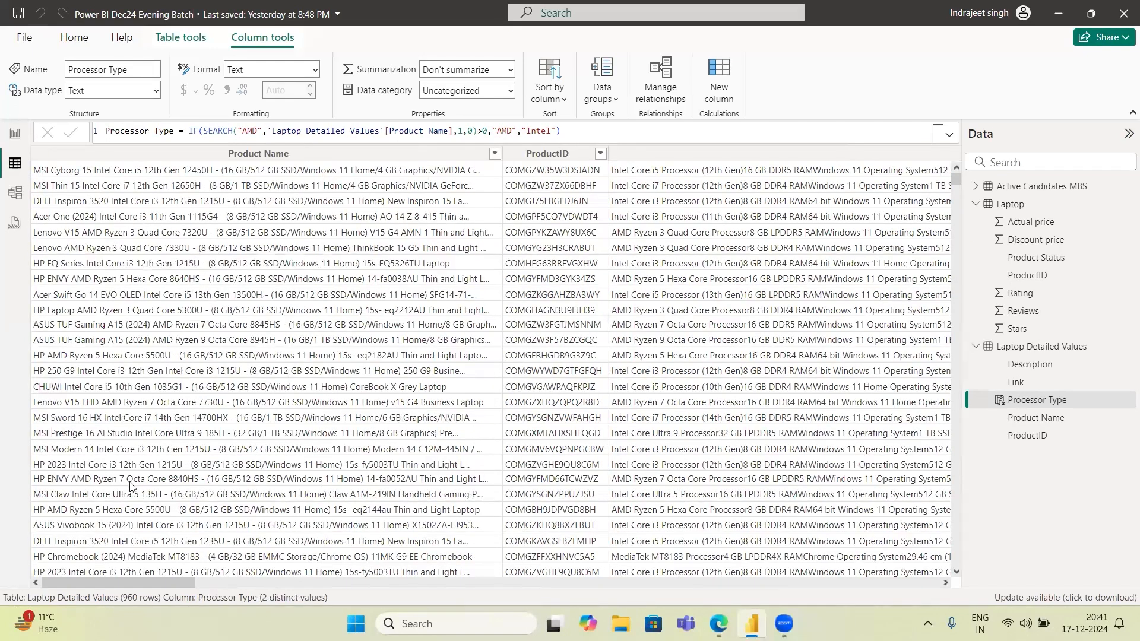
pyautogui.moveTo(130, 579); pyautogui.dragTo(610, 581)
pyautogui.hscroll(5, 857, 303)
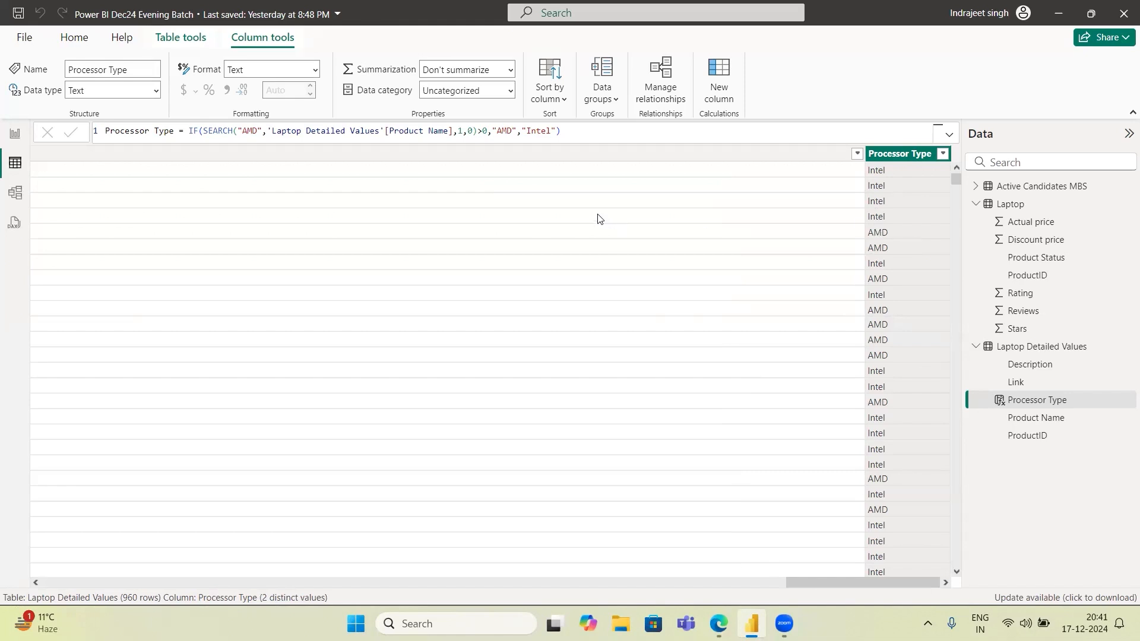
# Step: Comment out the Processor Type column's IF formula with -- and start a CONTAINSSTRING function on a new line
pyautogui.click(190, 130)
pyautogui.write('--')
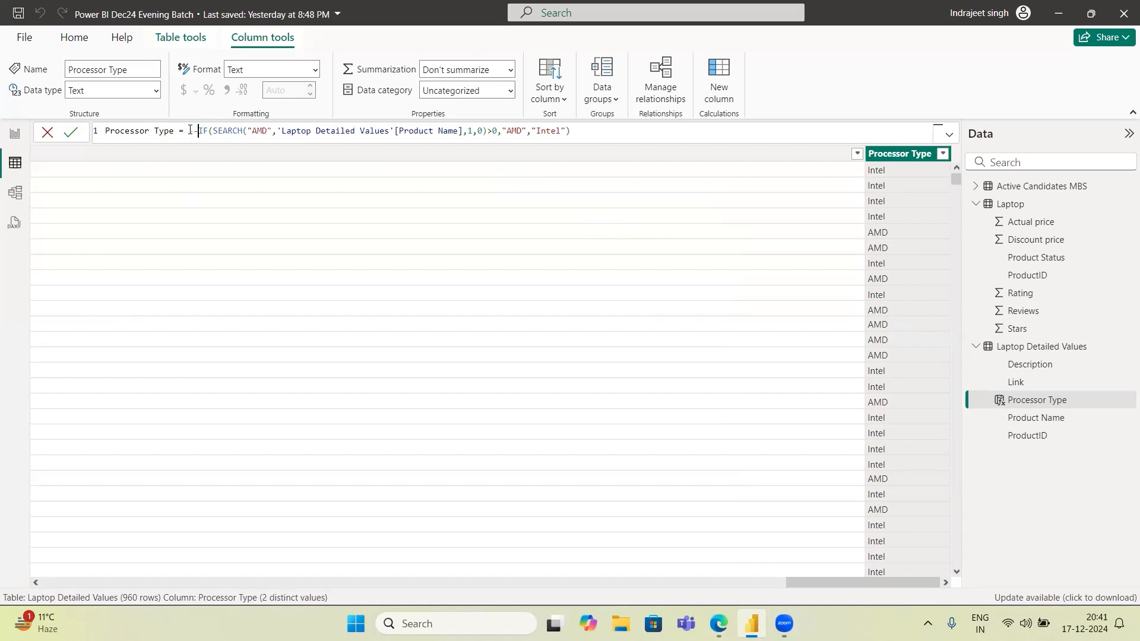
pyautogui.click(585, 130)
pyautogui.hotkey('shift', 'Return')
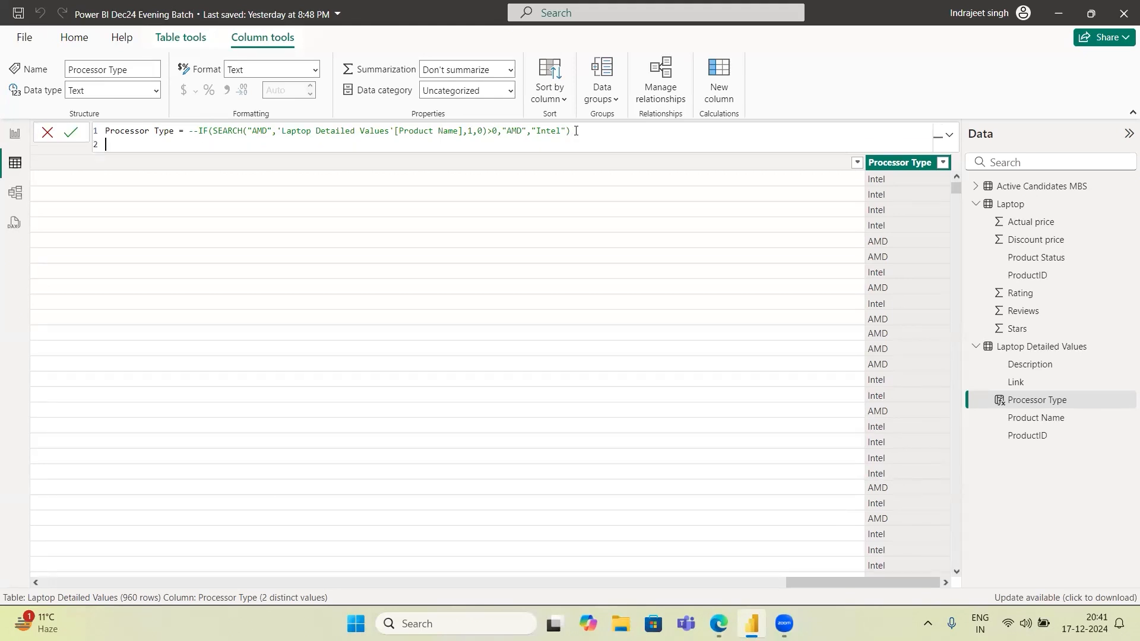
pyautogui.write('Con')
pyautogui.press('BackSpace')
pyautogui.write('tain')
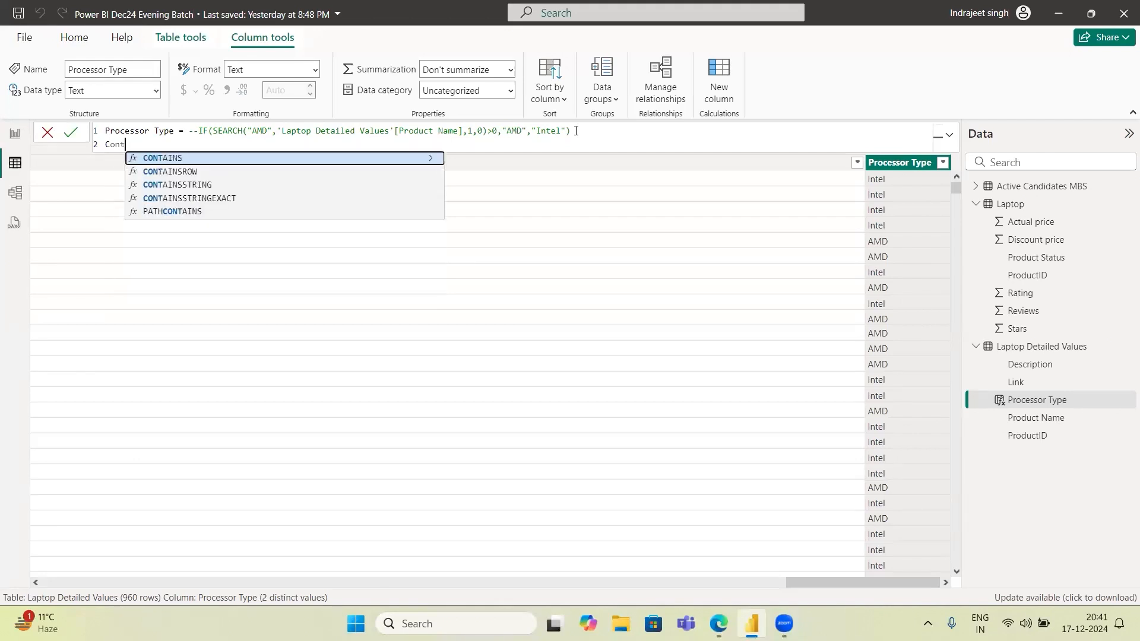
pyautogui.press('Down')
pyautogui.press('Down')
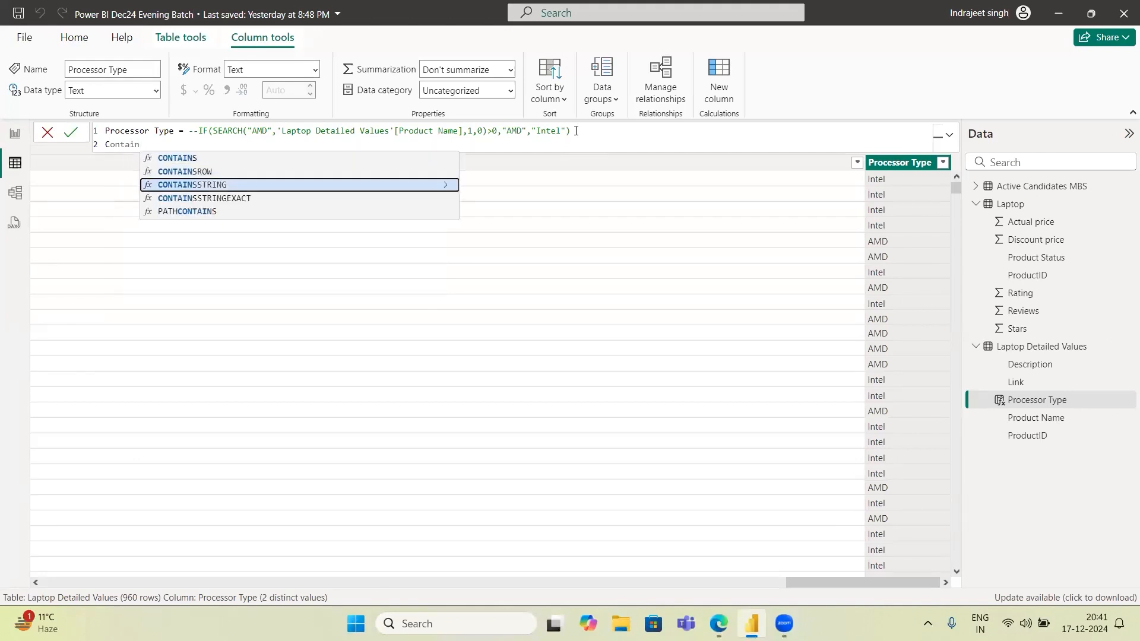
pyautogui.press('Tab')
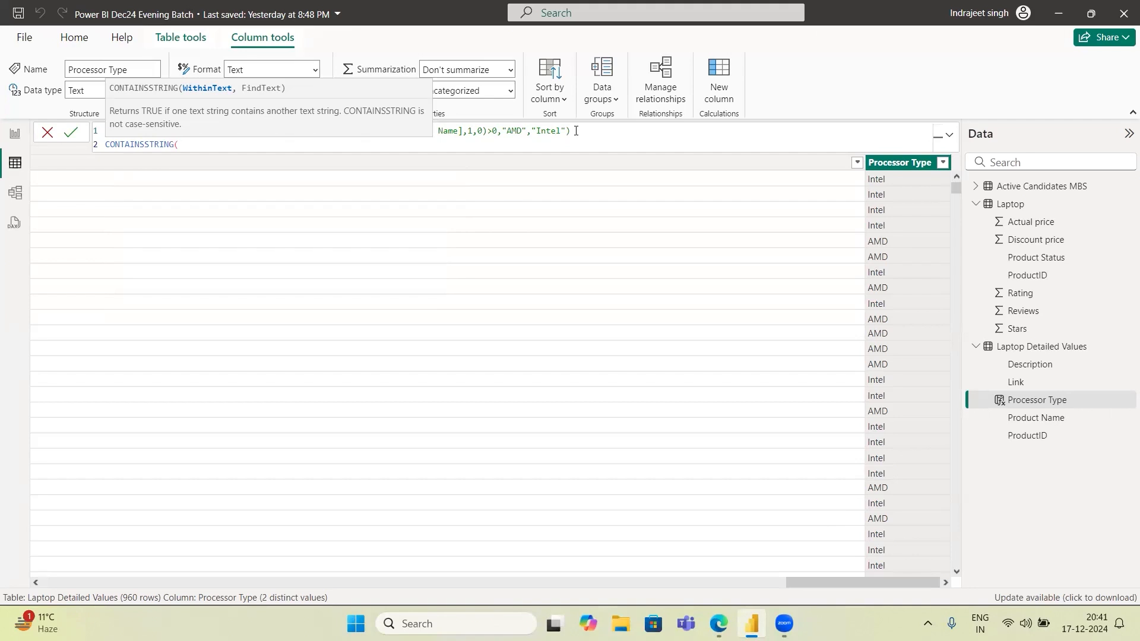
# Step: Complete CONTAINSSTRING with 'Laptop Detailed Values'[Product Name] as the searched text and "AMD" as the text to find, and commit it
pyautogui.write('Pro')
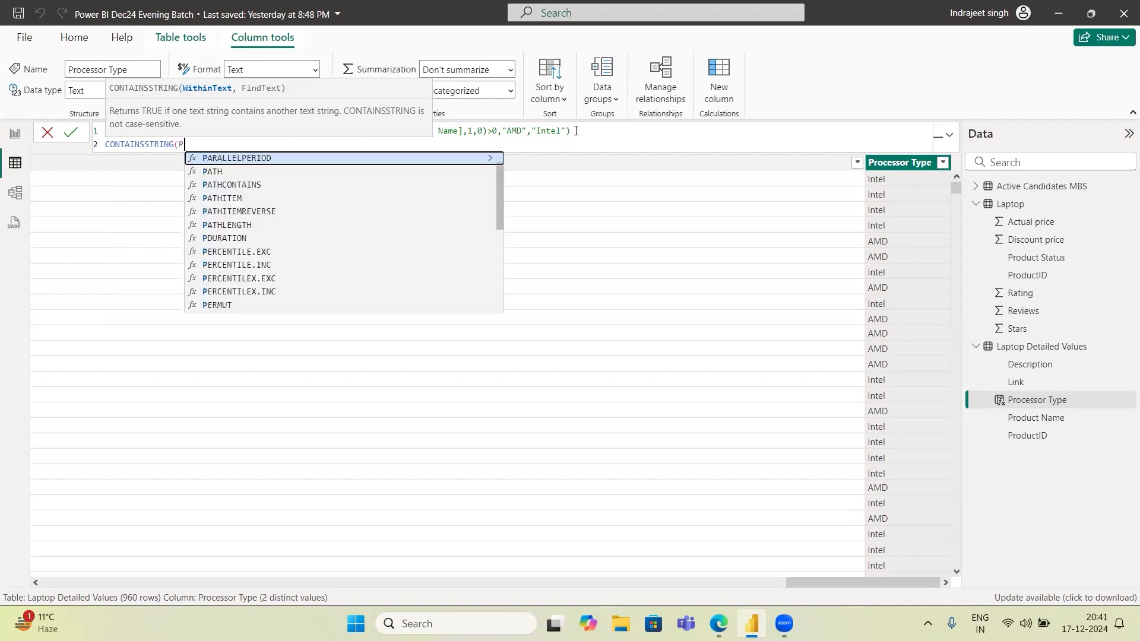
pyautogui.press('Up')
pyautogui.press('Up')
pyautogui.press('Up')
pyautogui.press('Up')
pyautogui.press('Up')
pyautogui.press('Up')
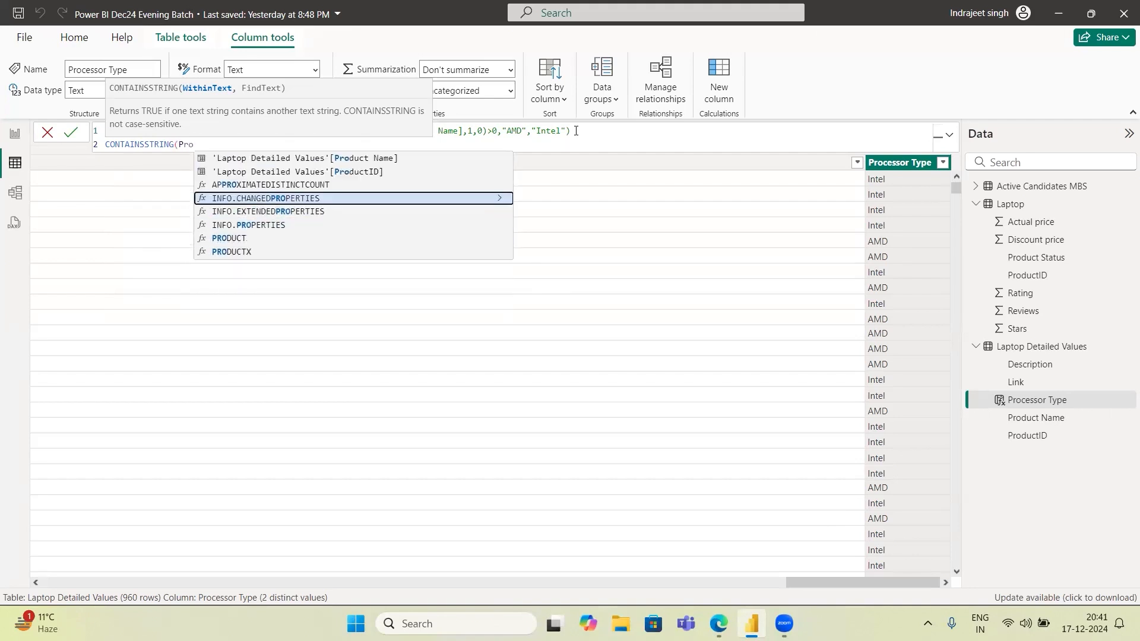
pyautogui.press('Tab')
pyautogui.write(',')
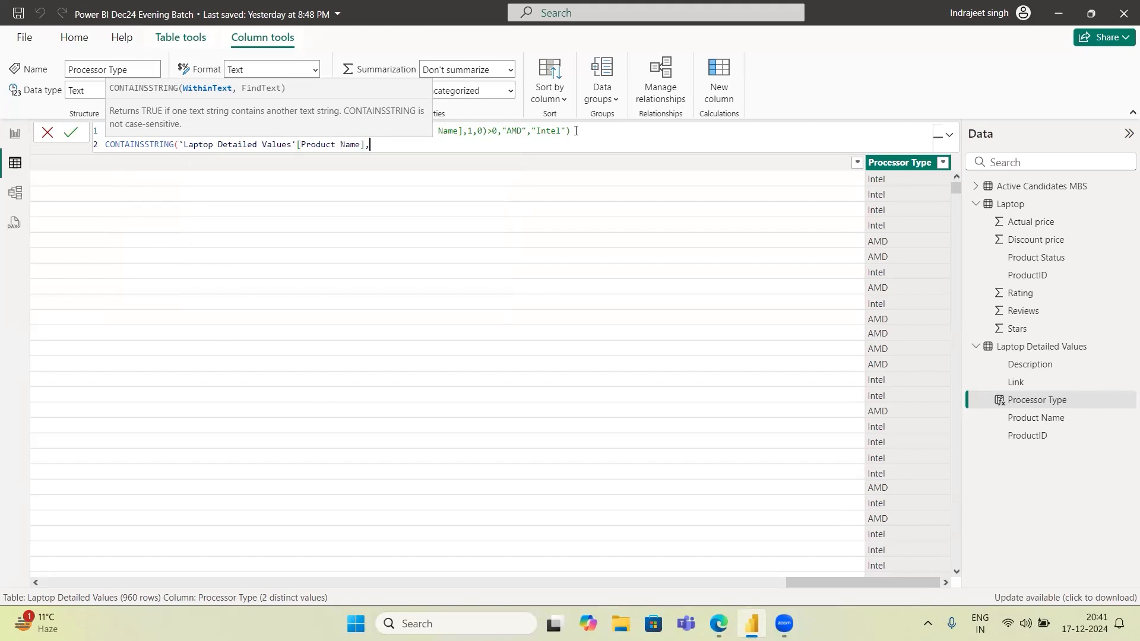
pyautogui.write('"AMD")')
pyautogui.press('Return')
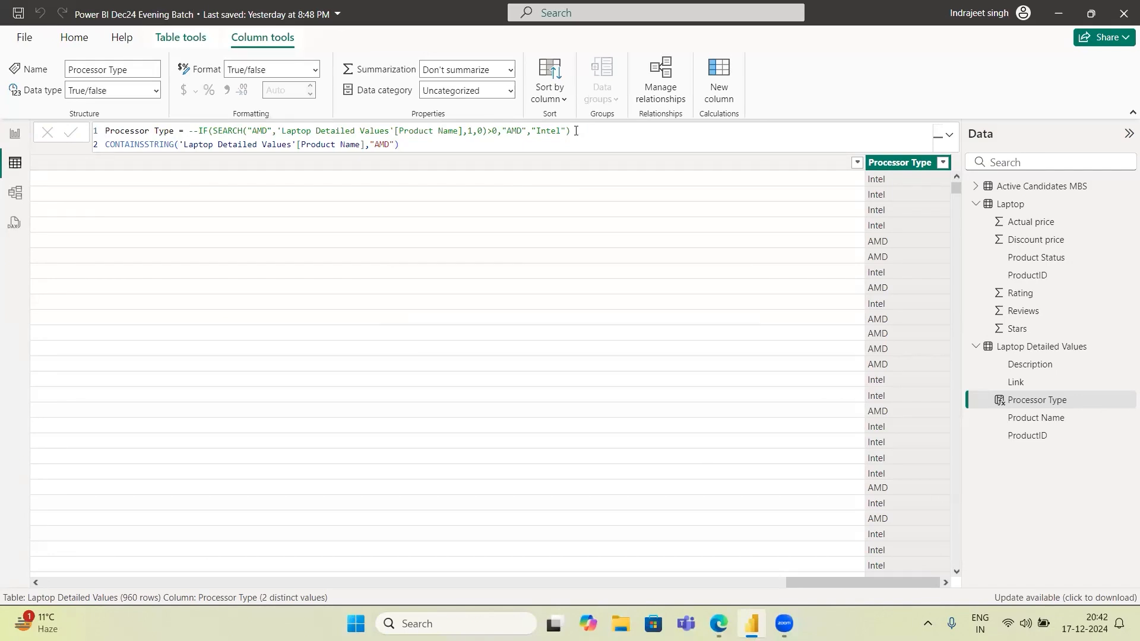
# Step: Wrap the CONTAINSSTRING test in an IF that returns "AMD" when true and "Intel" otherwise, and commit the column
pyautogui.click(575, 131)
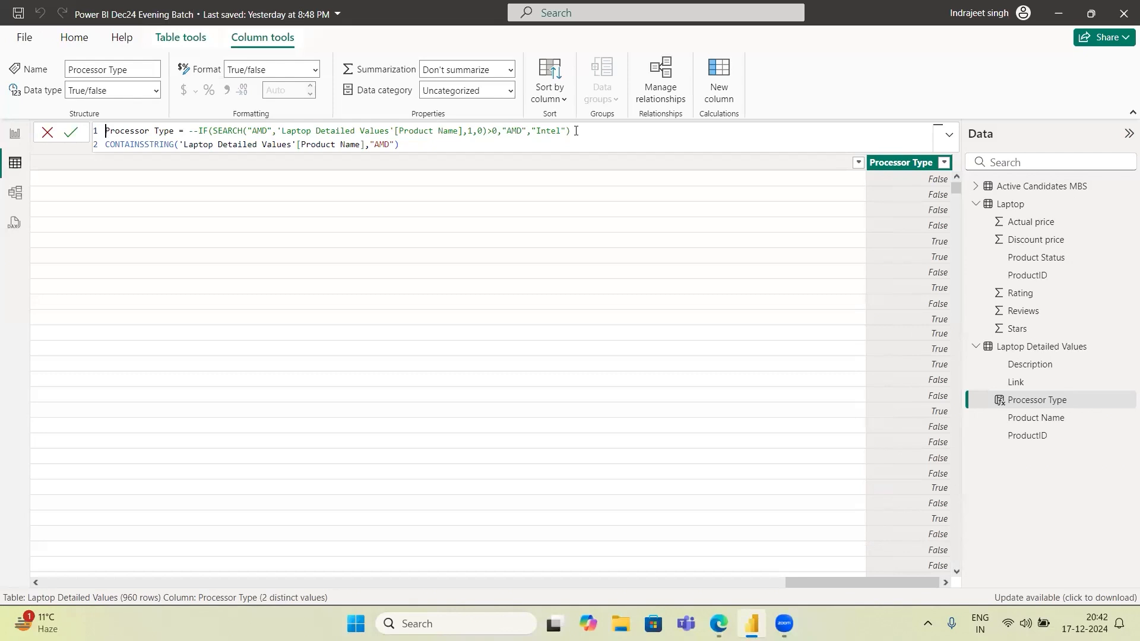
pyautogui.click(107, 146)
pyautogui.doubleClick(108, 146)
pyautogui.write('If(')
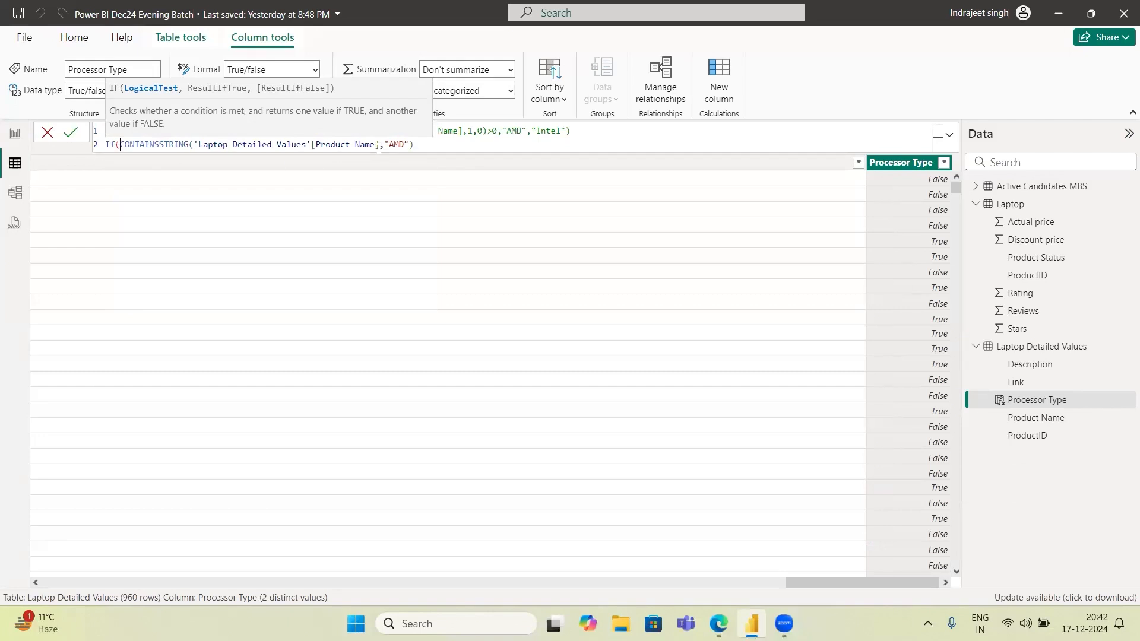
pyautogui.click(417, 146)
pyautogui.write(',')
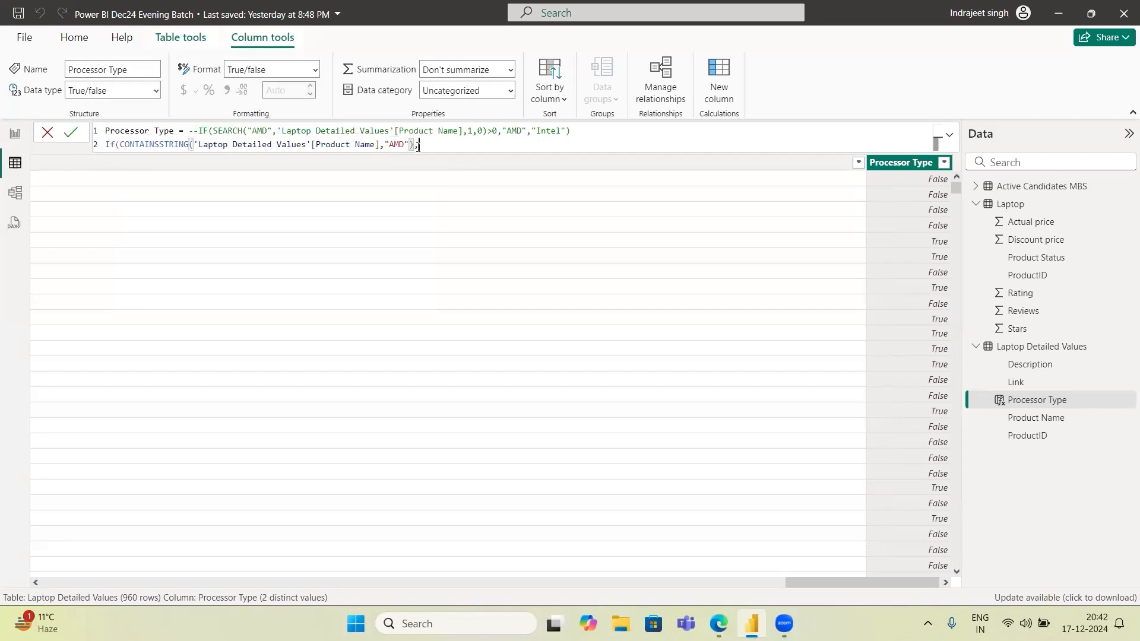
pyautogui.write('""')
pyautogui.write('AMD","In')
pyautogui.write('""')
pyautogui.write('Intel"')
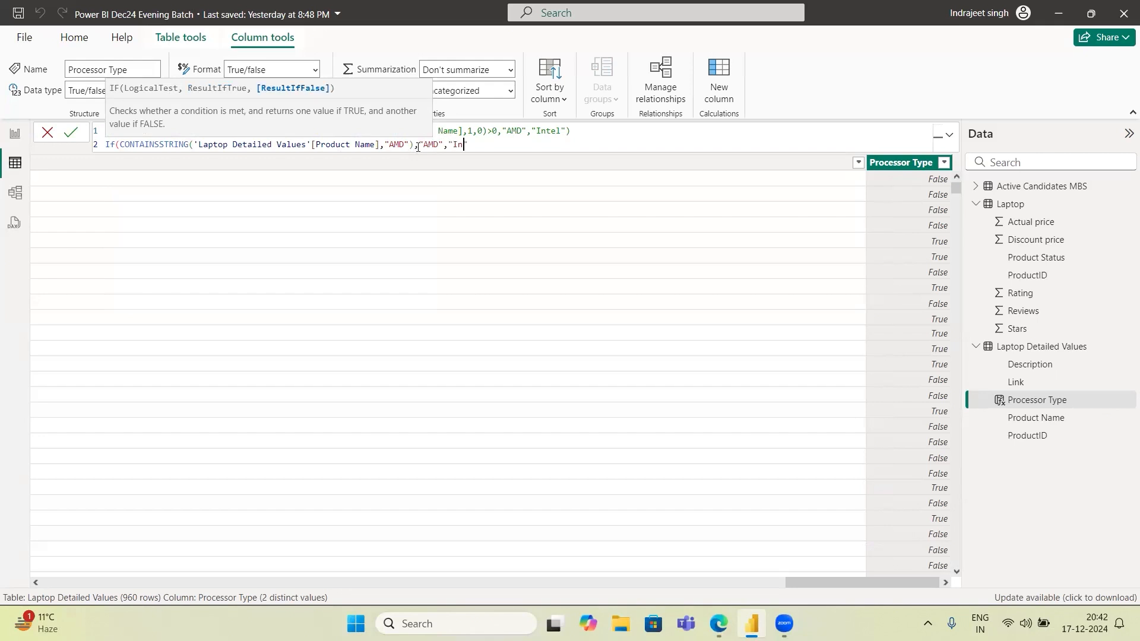
pyautogui.write(')')
pyautogui.press('Return')
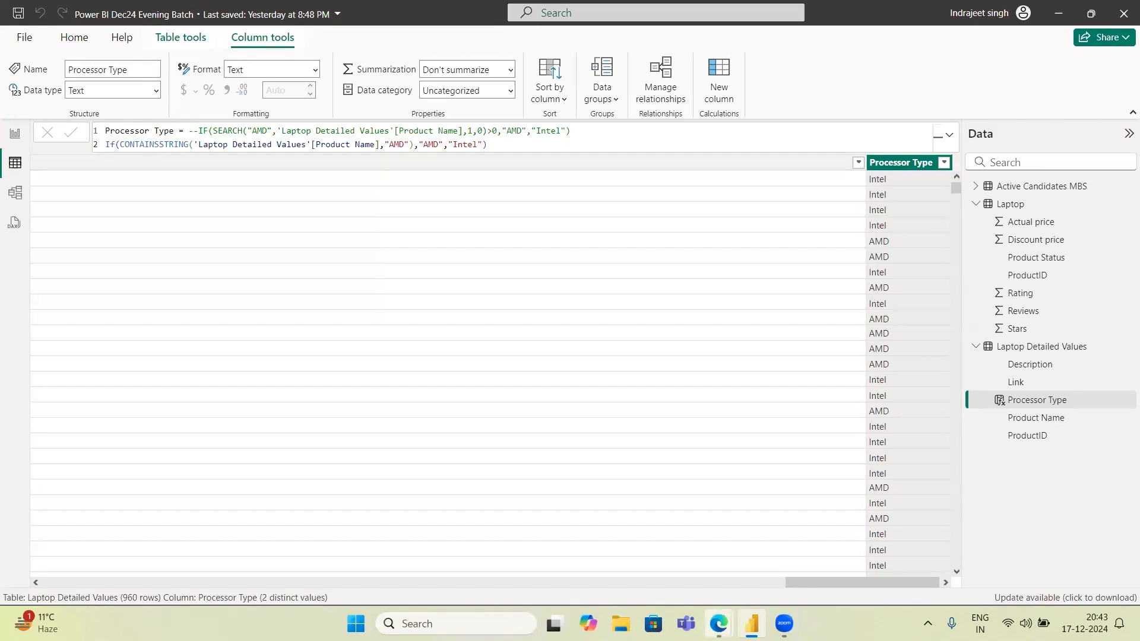
# Step: Look through the DAX function categories and text functions in the Edge documentation, and return to the laptop table in Power BI
pyautogui.moveTo(718, 624)
pyautogui.click(798, 534)
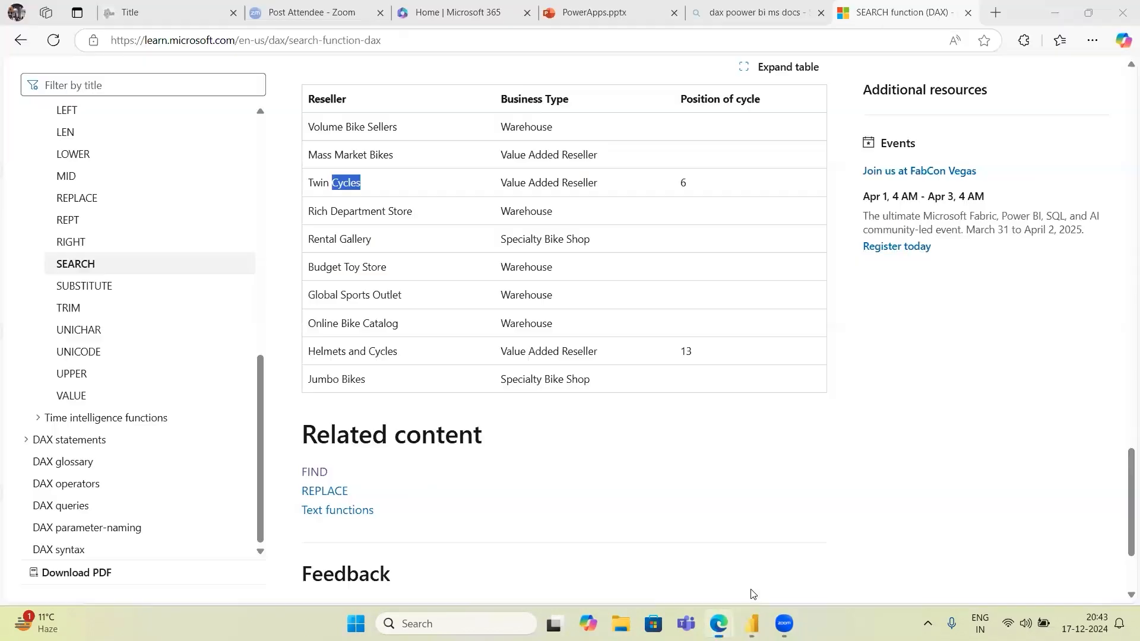
pyautogui.scroll(4, 169, 285)
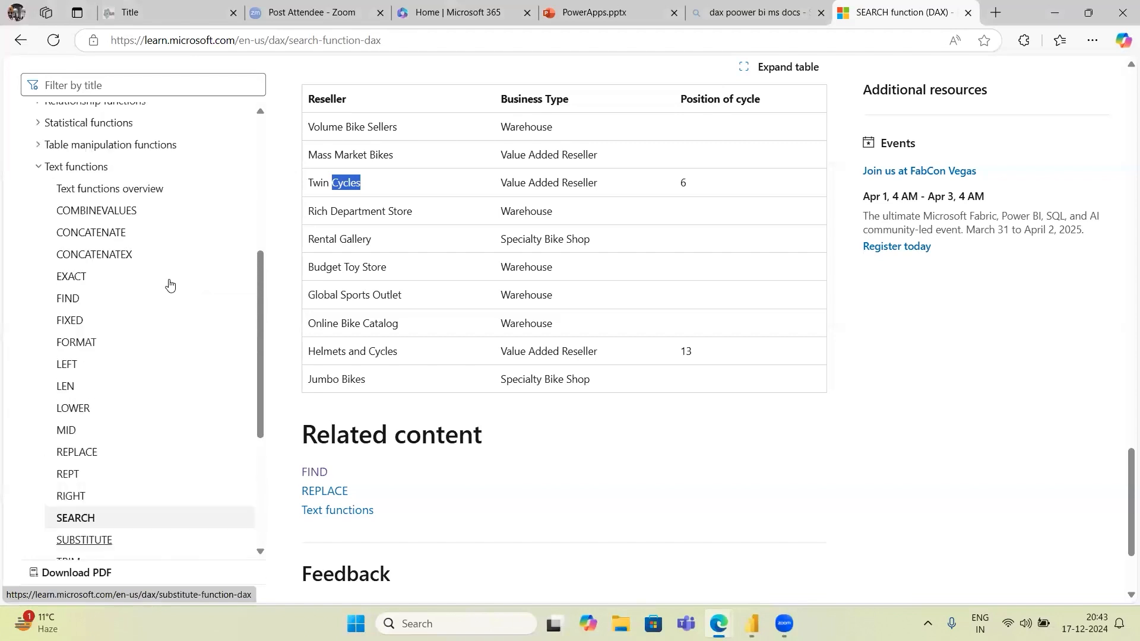
pyautogui.scroll(3, 169, 285)
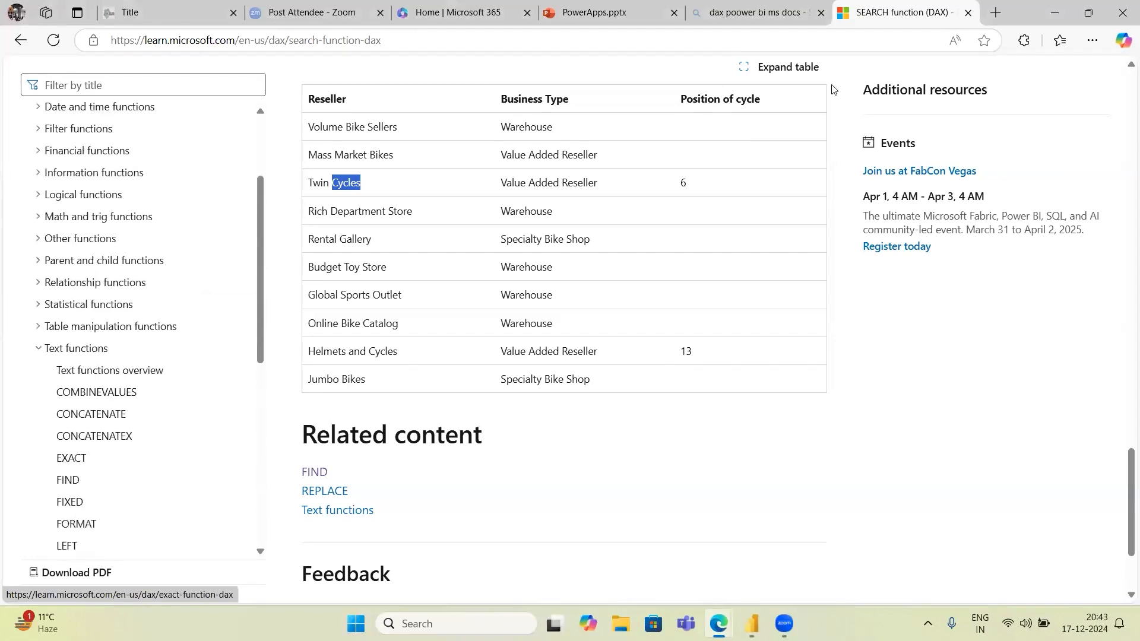
pyautogui.click(1056, 17)
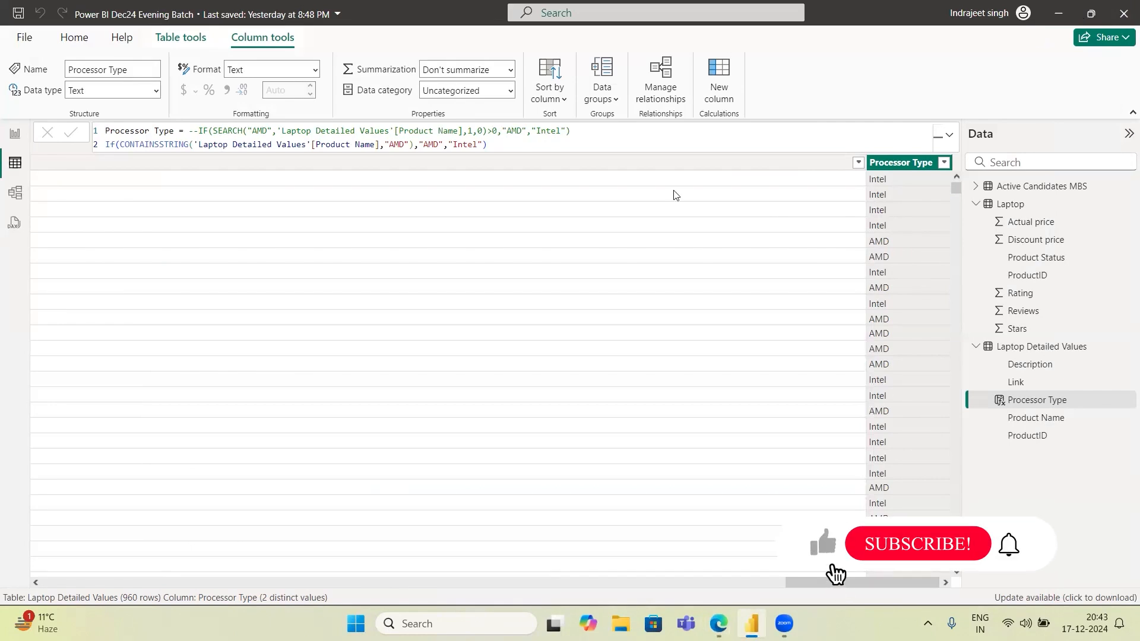
pyautogui.hscroll(-10, 487, 249)
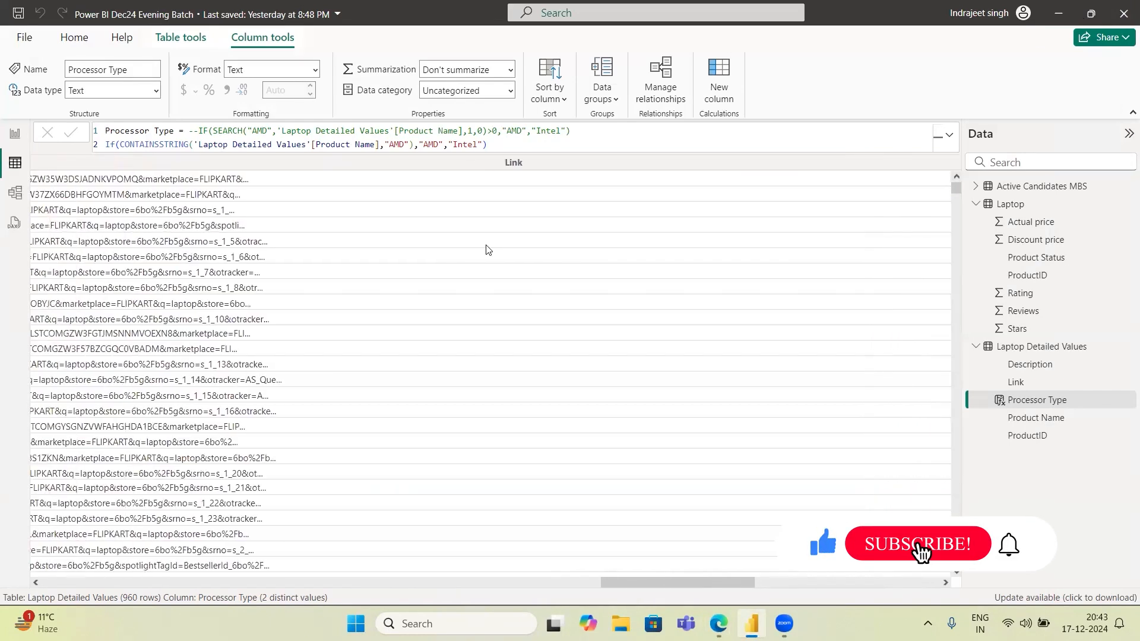
# Step: Return to the report page and narrow the Product Status pie chart from its left edge
pyautogui.hscroll(-10, 485, 250)
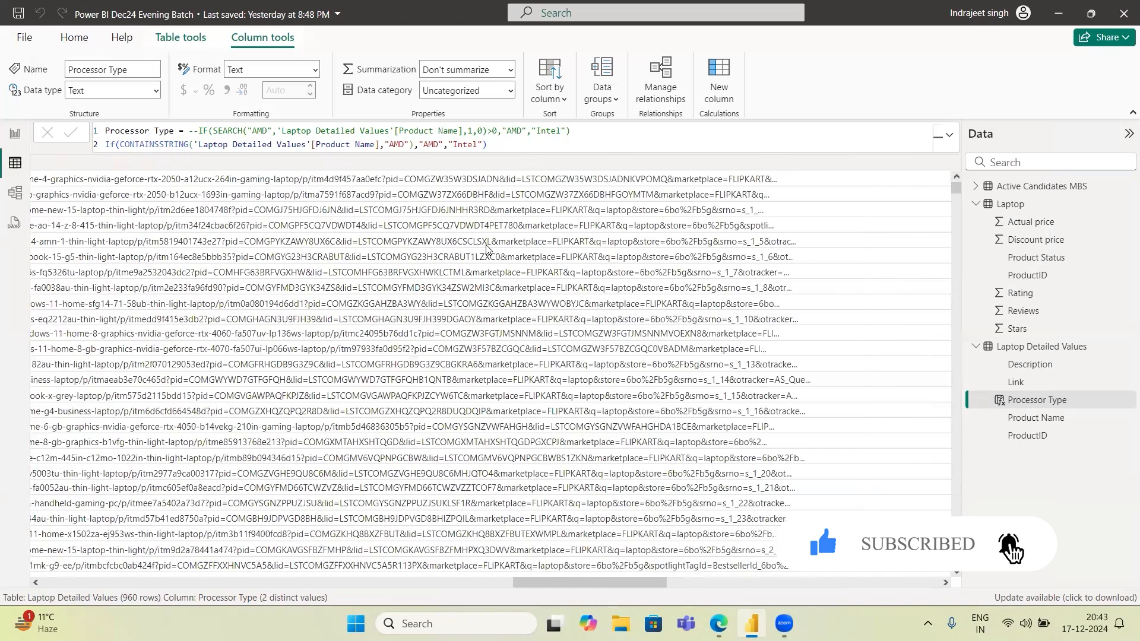
pyautogui.hscroll(-10, 485, 368)
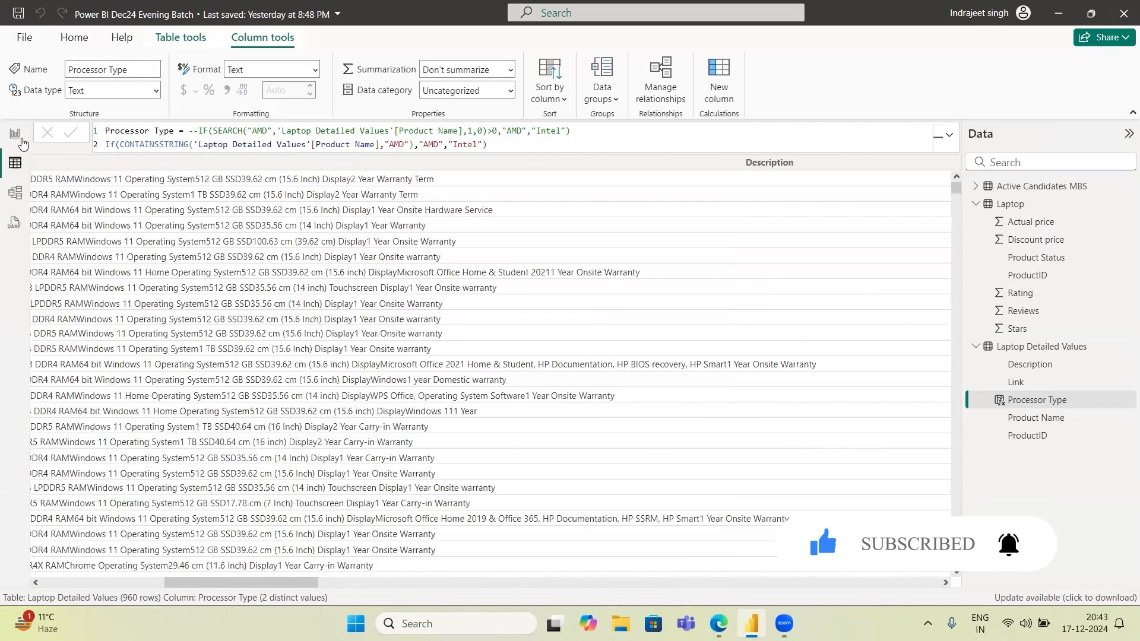
pyautogui.click(22, 140)
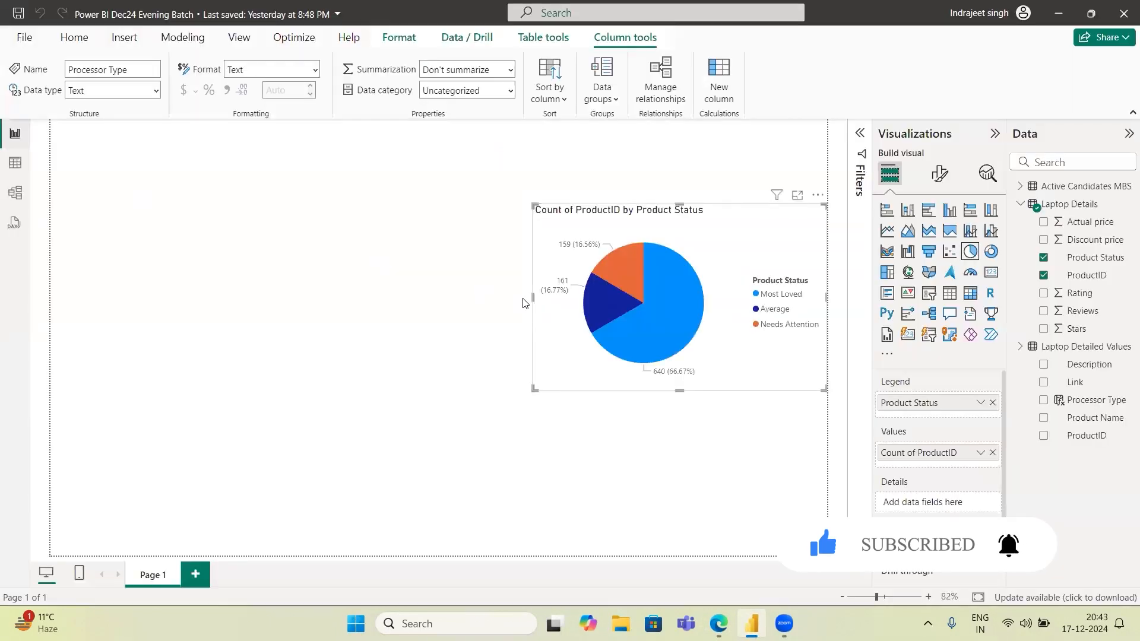
pyautogui.moveTo(533, 301); pyautogui.dragTo(576, 300)
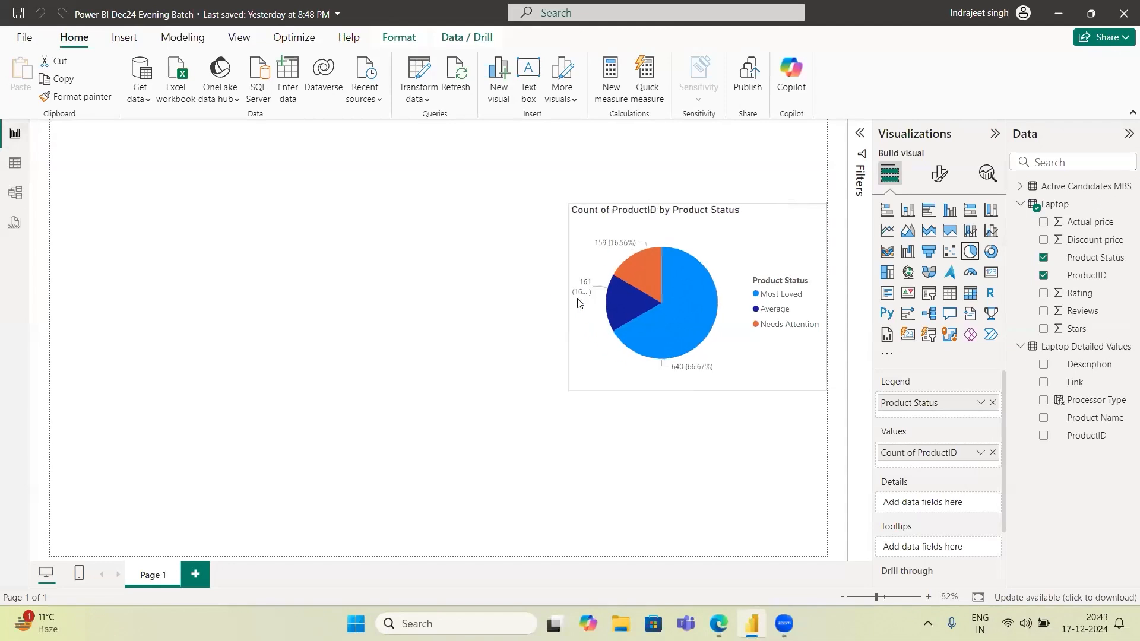
# Step: Copy the CONTAINSSTRING name from the Processor Type formula and open that function's page in the DAX documentation in Edge
pyautogui.click(16, 163)
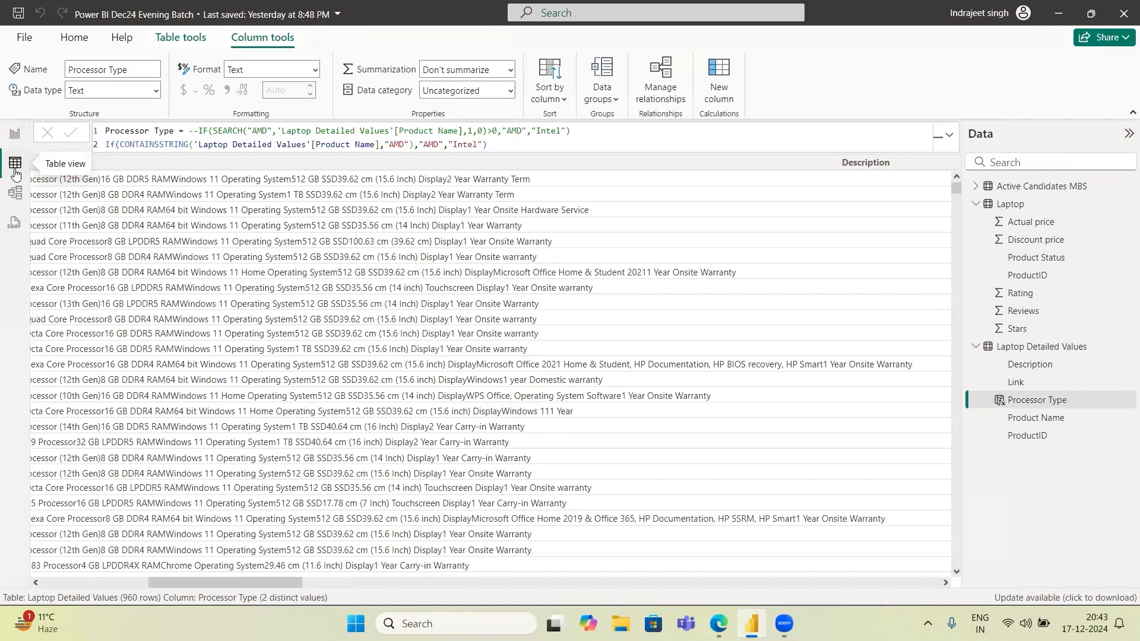
pyautogui.doubleClick(165, 143)
pyautogui.hotkey('ctrl', 'c')
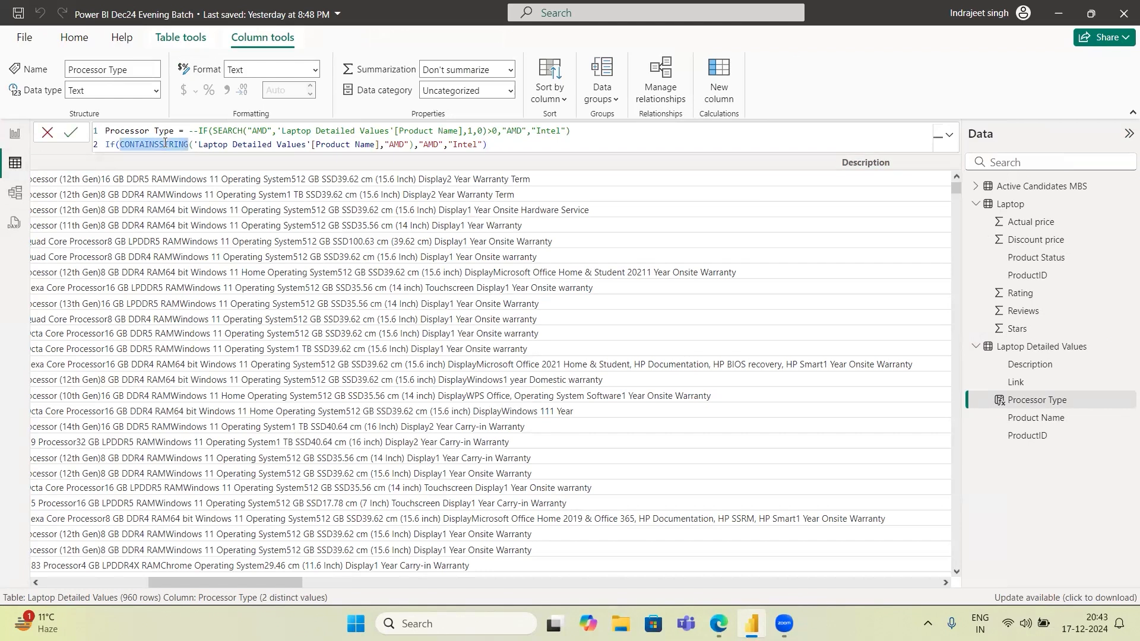
pyautogui.click(719, 620)
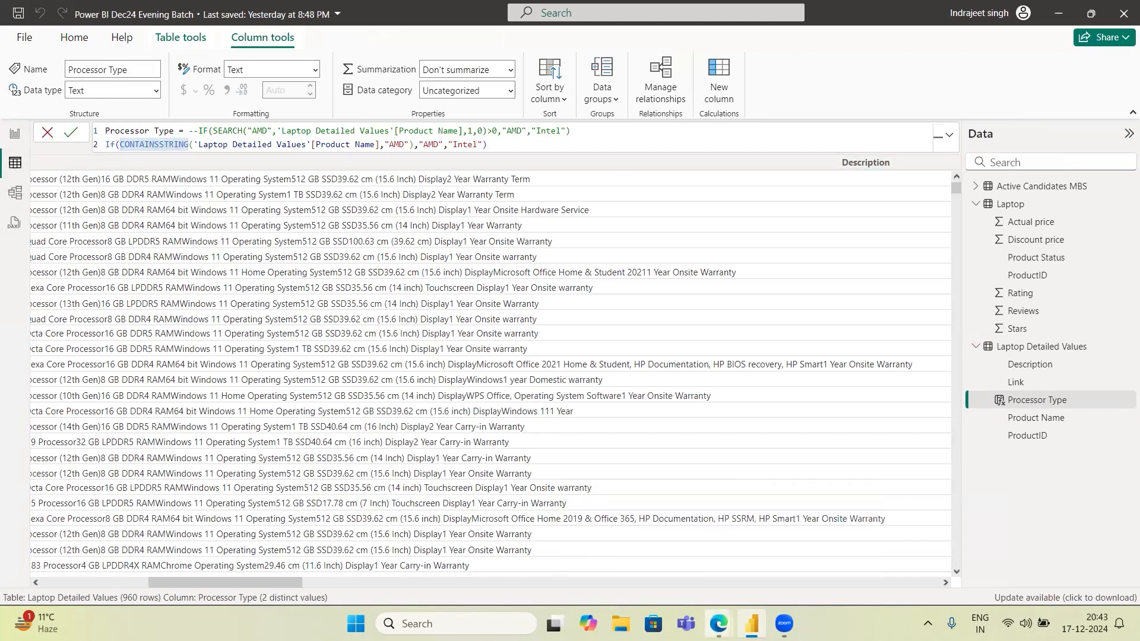
pyautogui.click(797, 509)
pyautogui.click(86, 87)
pyautogui.hotkey('ctrl', 'v')
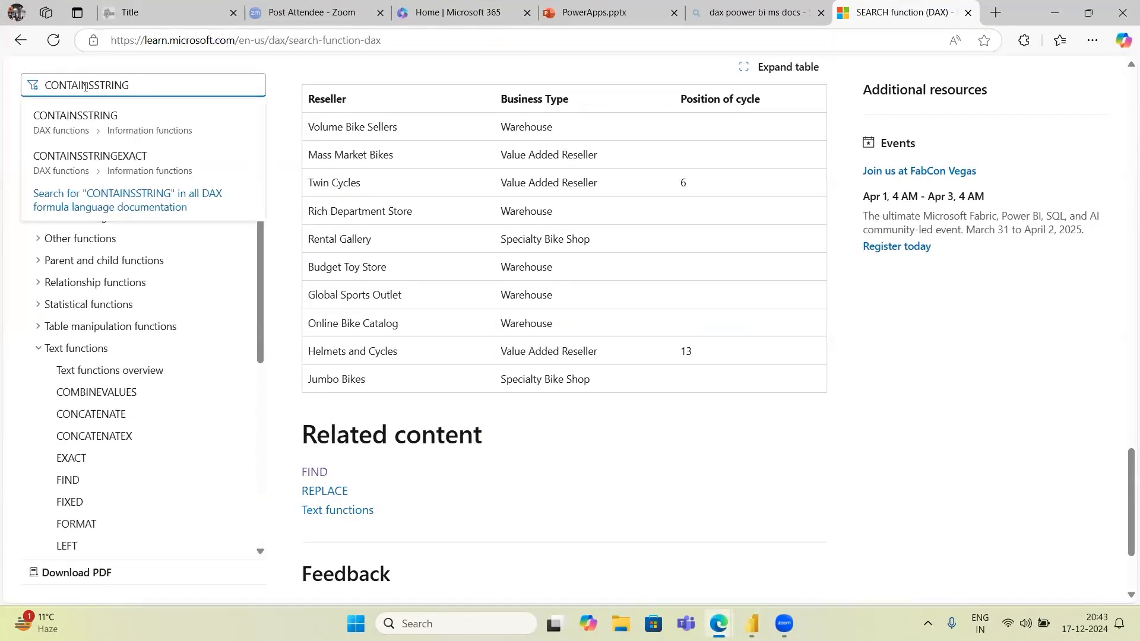
pyautogui.click(94, 120)
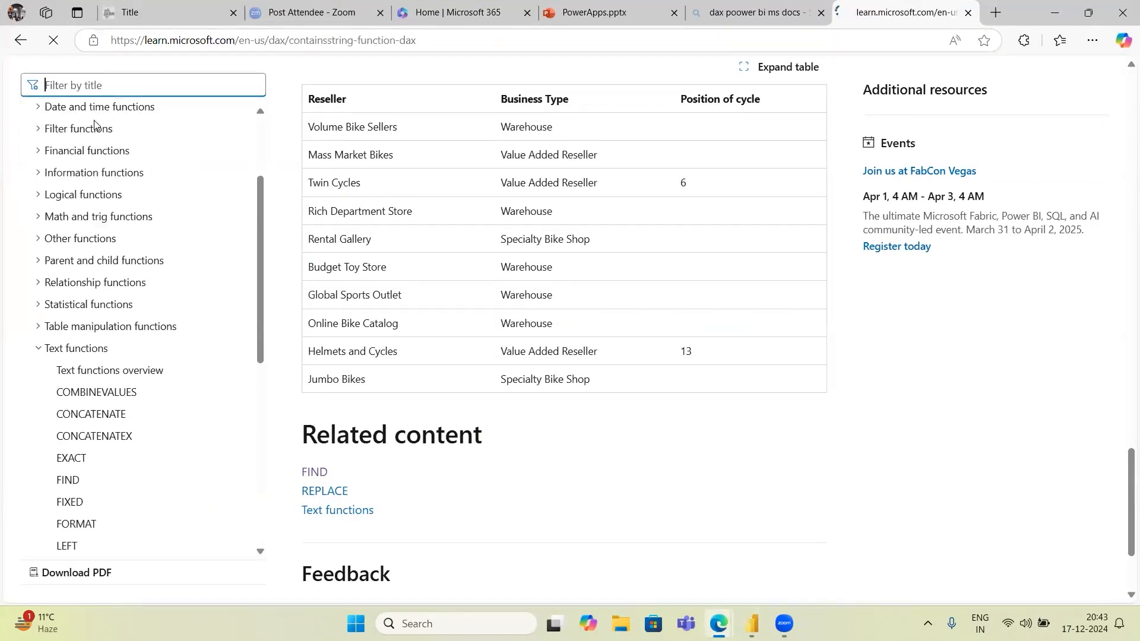
# Step: Read the CONTAINSSTRING syntax, parameters, return value, remarks and example, and return to the Processor Type formula in Power BI
pyautogui.scroll(-5, 432, 480)
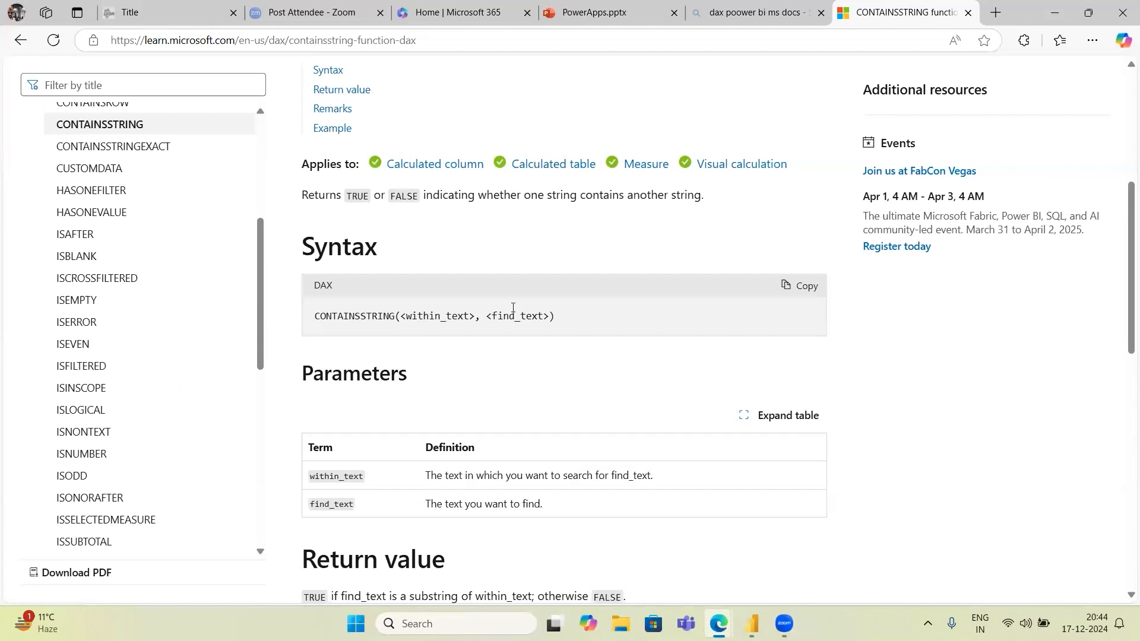
pyautogui.scroll(-1, 511, 313)
pyautogui.scroll(-1, 510, 313)
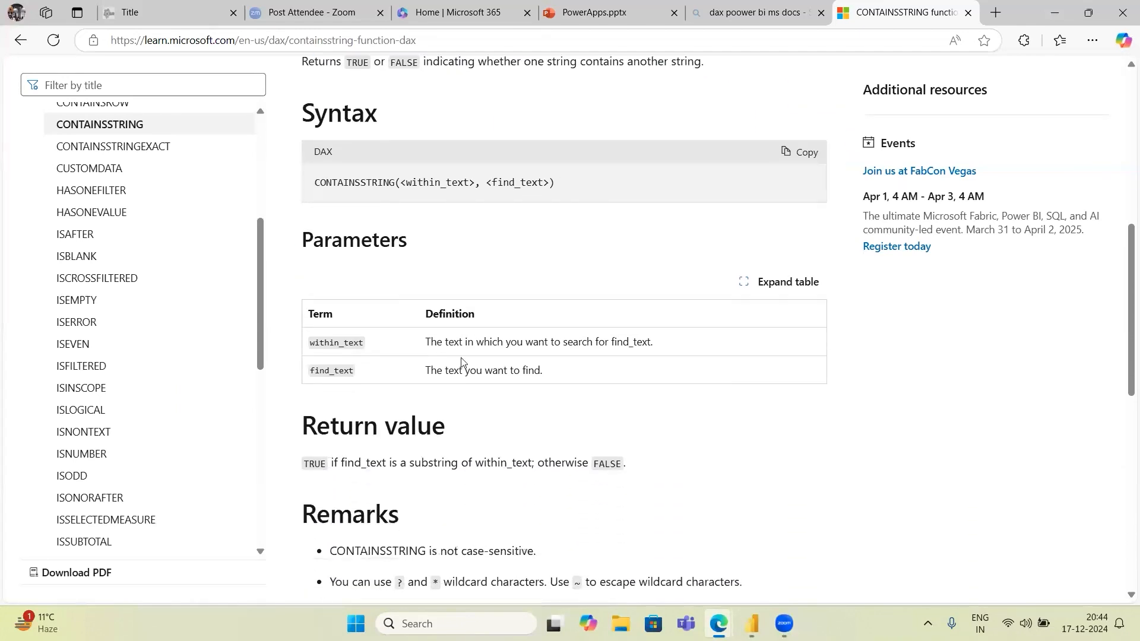
pyautogui.scroll(-3, 498, 389)
pyautogui.moveTo(570, 330); pyautogui.dragTo(288, 191)
pyautogui.click(542, 321)
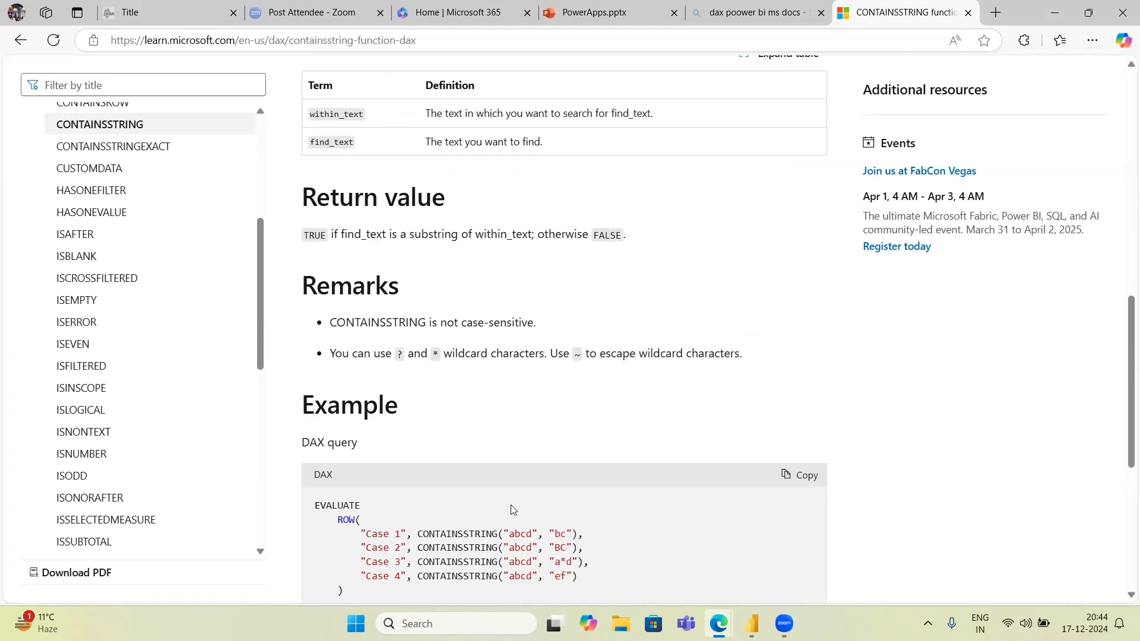
pyautogui.hotkey('alt', 'Tab')
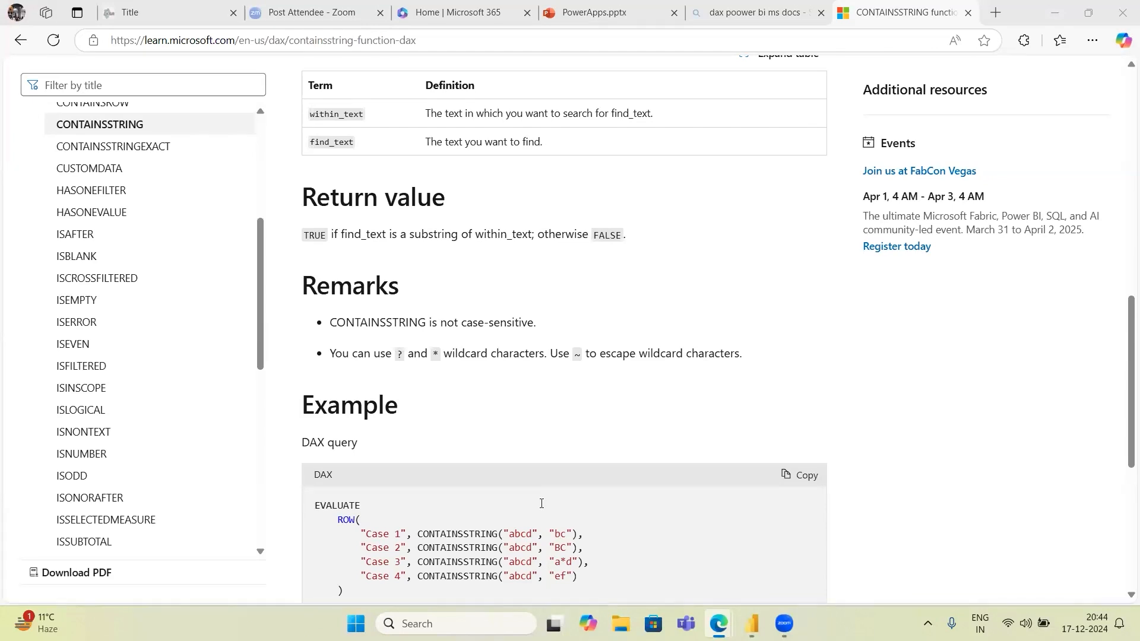
pyautogui.click(1049, 18)
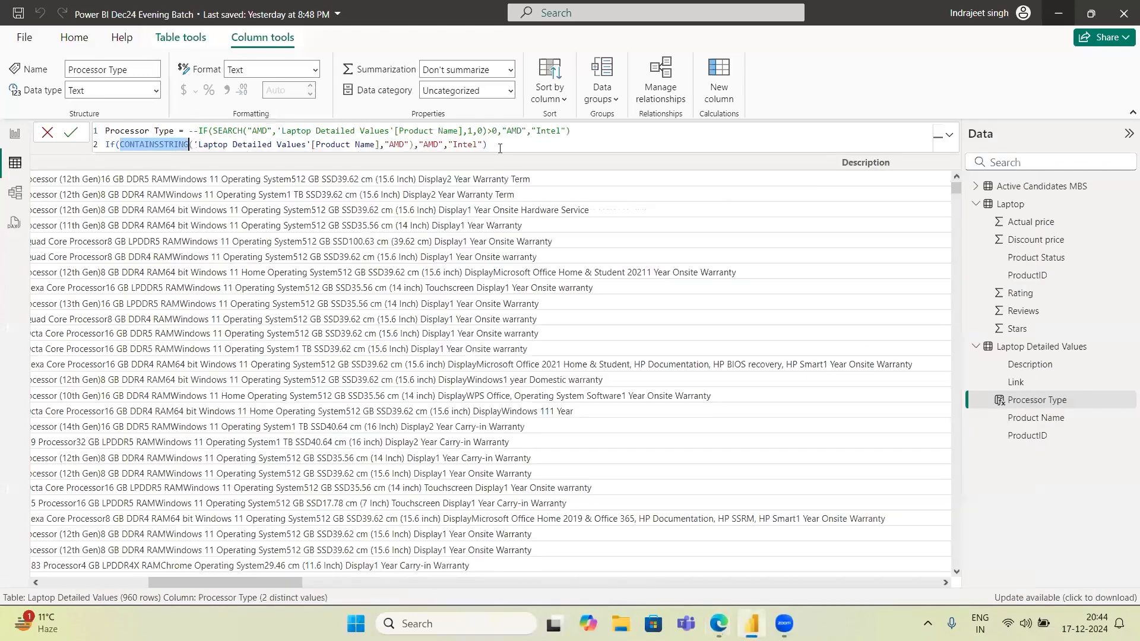
pyautogui.click(503, 145)
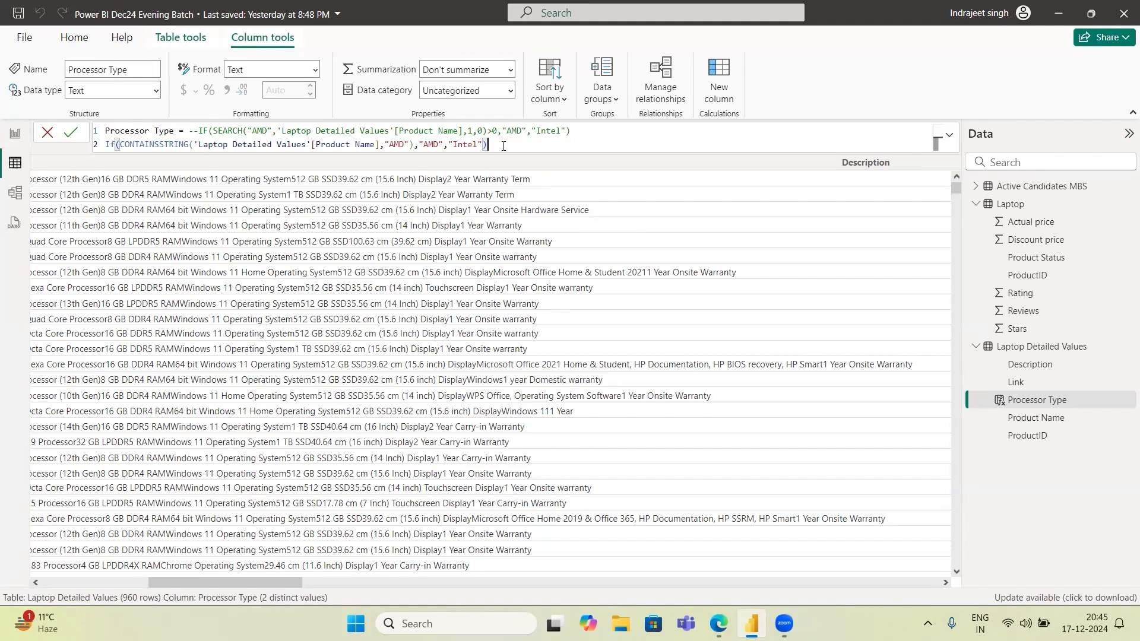
# Step: Duplicate the Product Status pie chart on the report page, place the copy beside the original, and clear the copy's legend and values
pyautogui.click(15, 133)
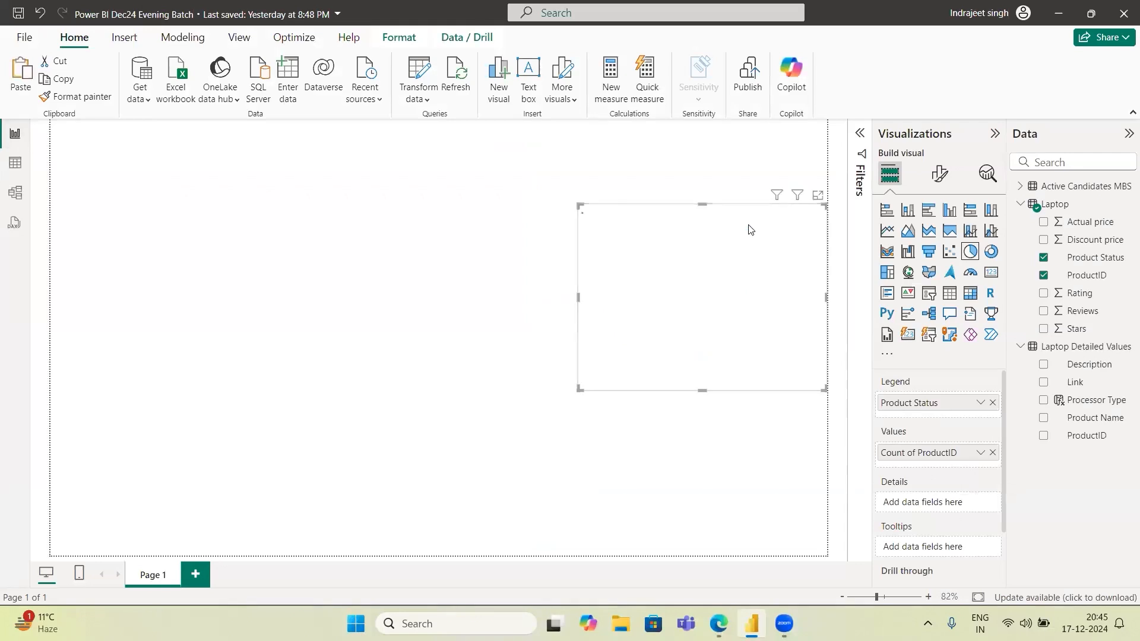
pyautogui.hotkey('ctrl', 'v')
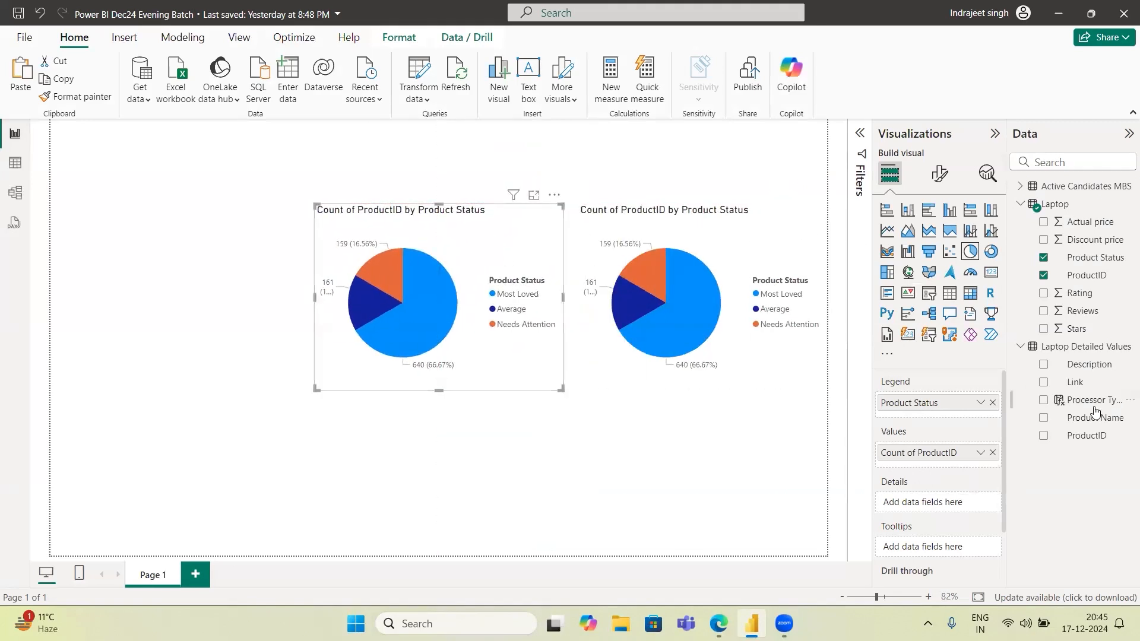
pyautogui.click(992, 403)
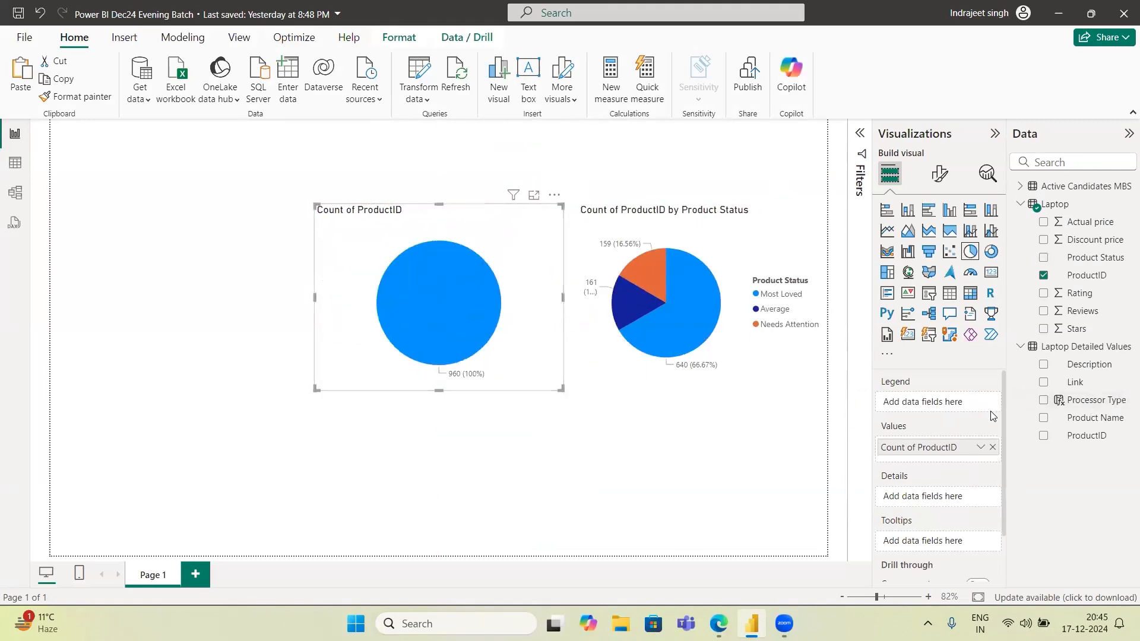
pyautogui.click(990, 449)
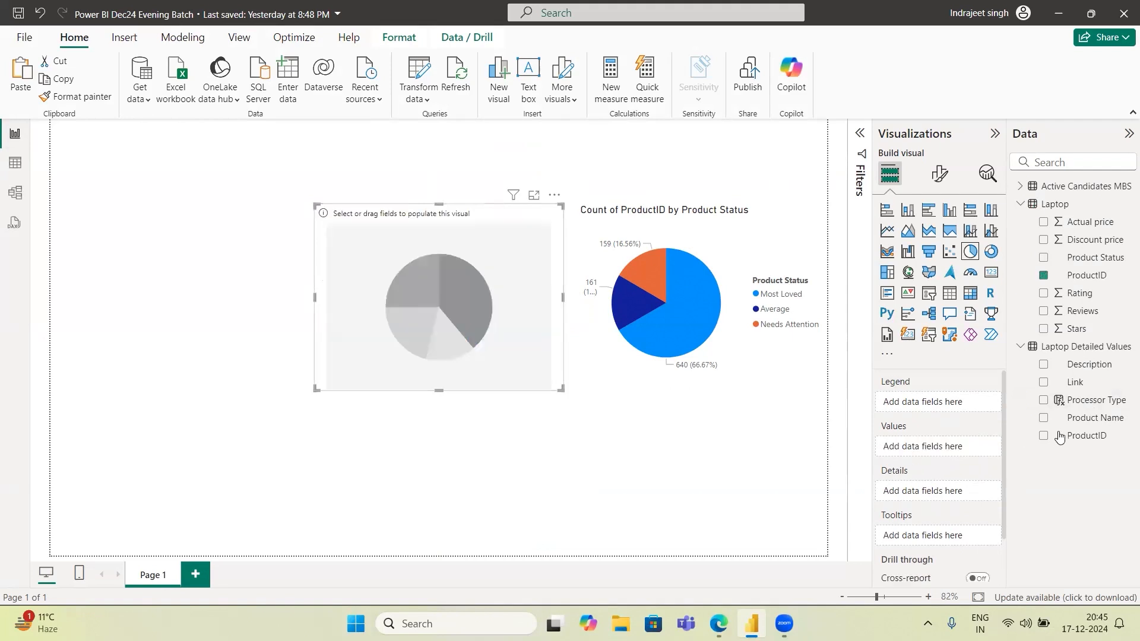
# Step: Fill the copied pie chart with ProductID as values and Processor Type as legend, both from Laptop Detailed Values
pyautogui.moveTo(1083, 437); pyautogui.dragTo(928, 448)
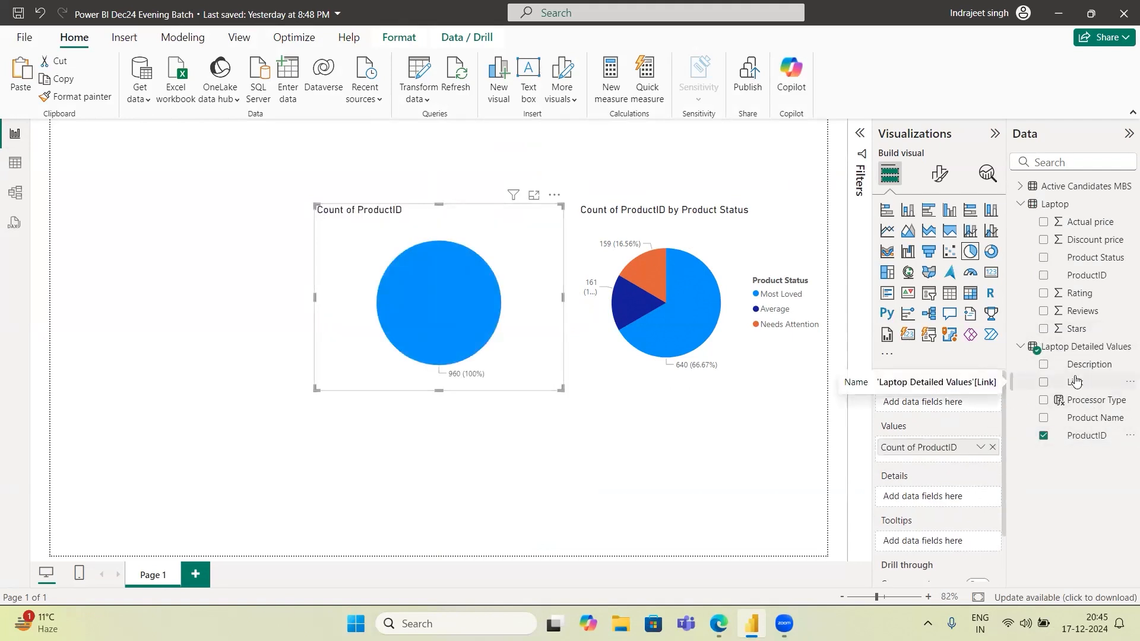
pyautogui.moveTo(1087, 400); pyautogui.dragTo(958, 404)
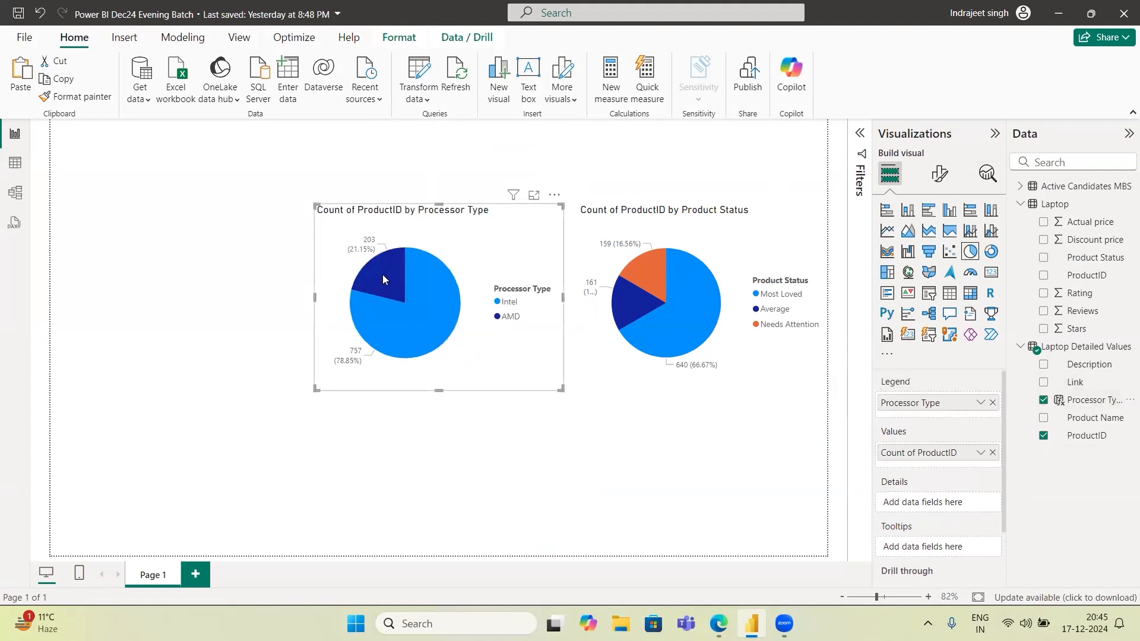
pyautogui.moveTo(373, 247)
# Step: Look across the Laptop Detailed Values table from the Link column back to the Product Name column
pyautogui.click(16, 172)
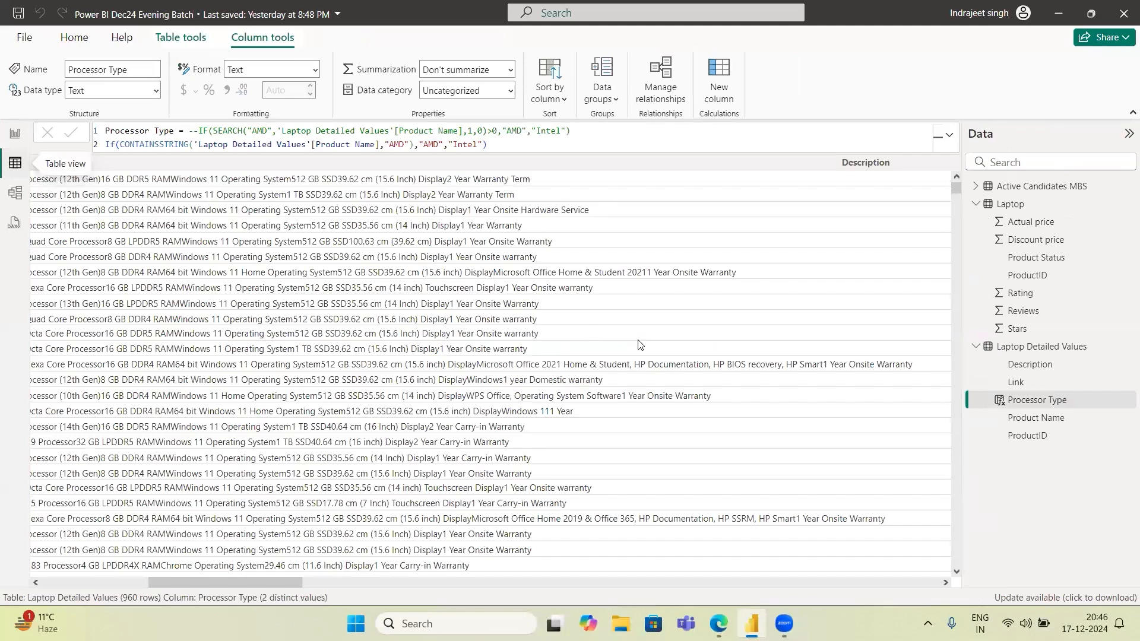
pyautogui.hscroll(5, 638, 344)
pyautogui.hscroll(6, 638, 341)
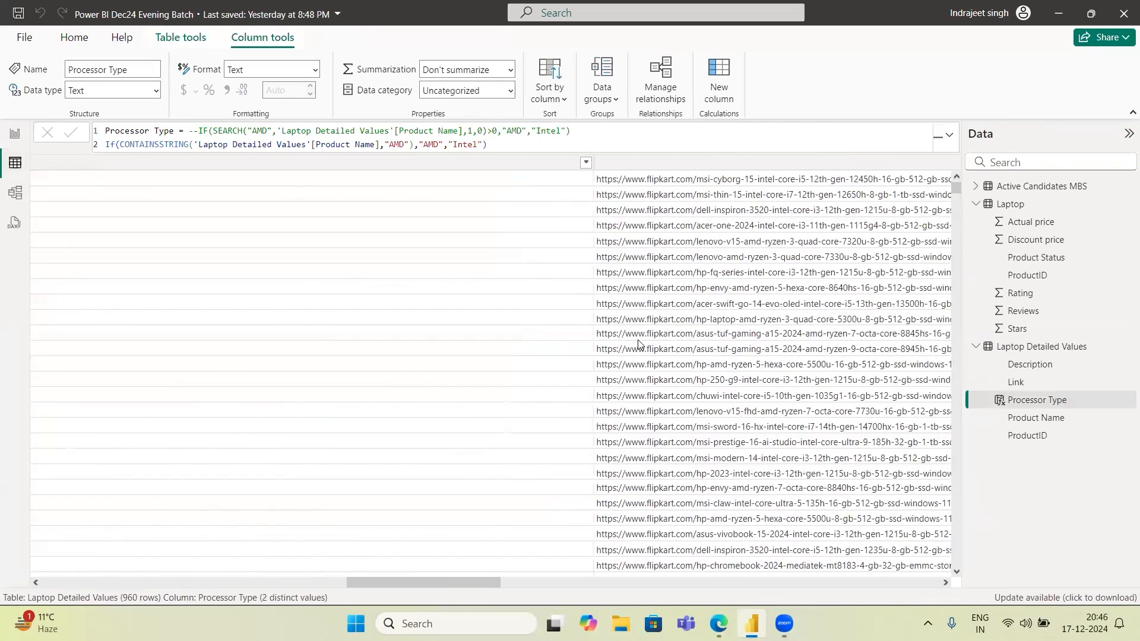
pyautogui.hscroll(5, 638, 339)
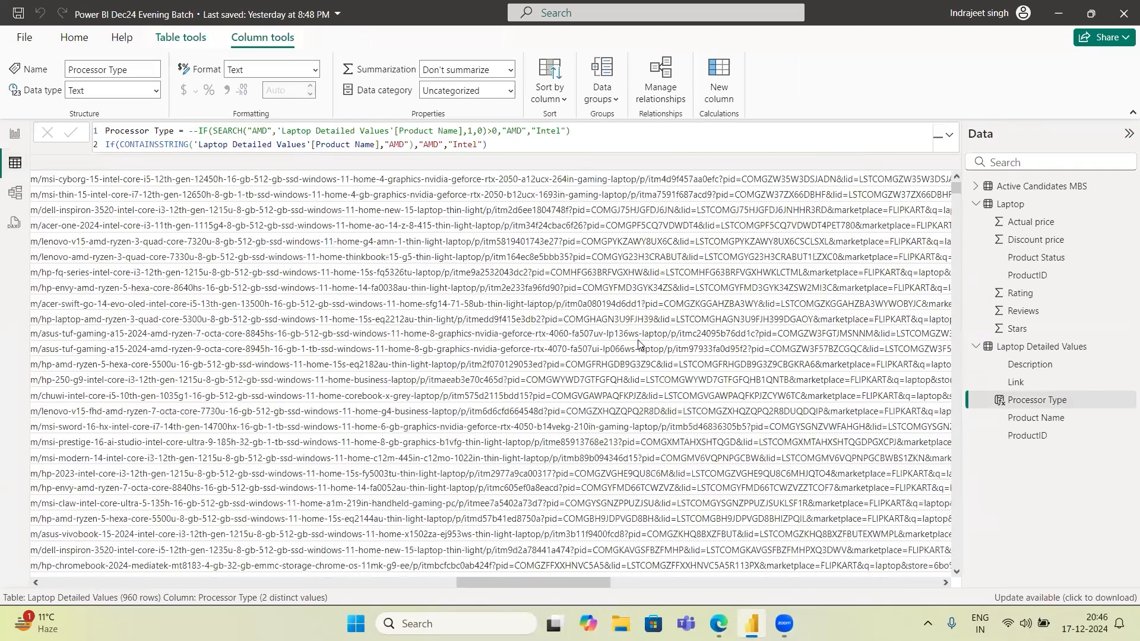
pyautogui.hscroll(8, 641, 344)
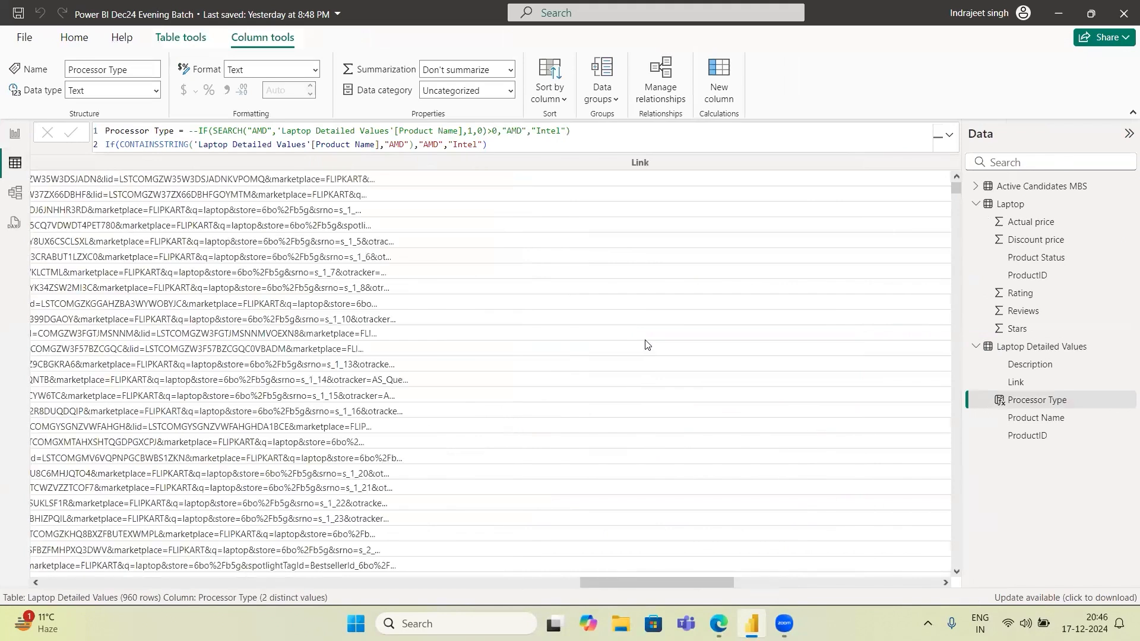
pyautogui.hscroll(-2, 650, 344)
pyautogui.hscroll(-2, 655, 344)
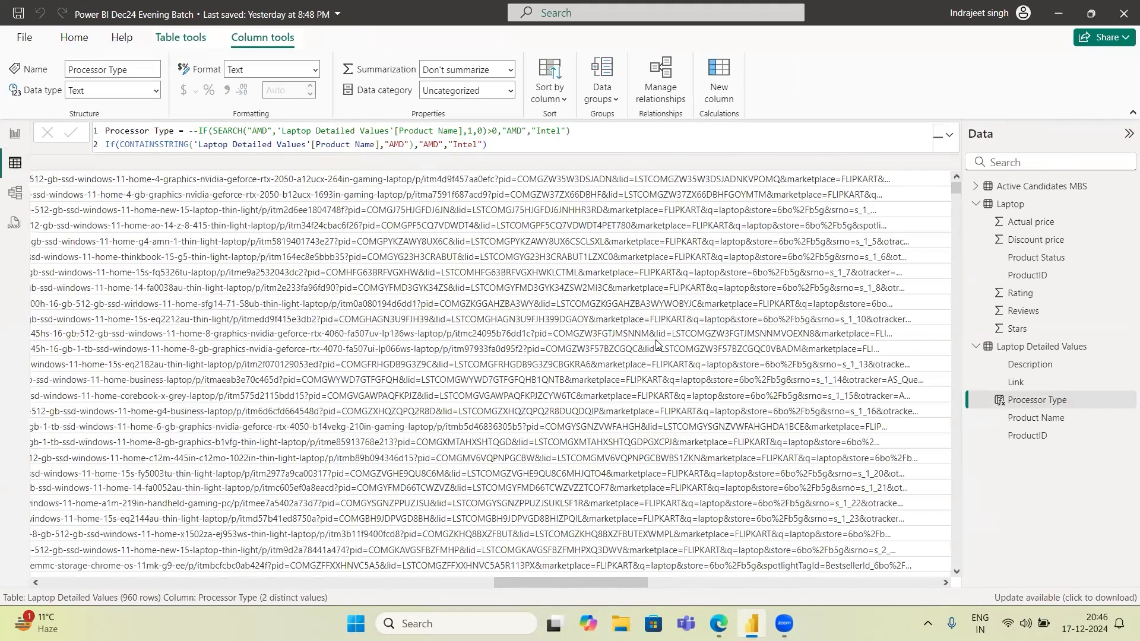
pyautogui.hscroll(-10, 656, 343)
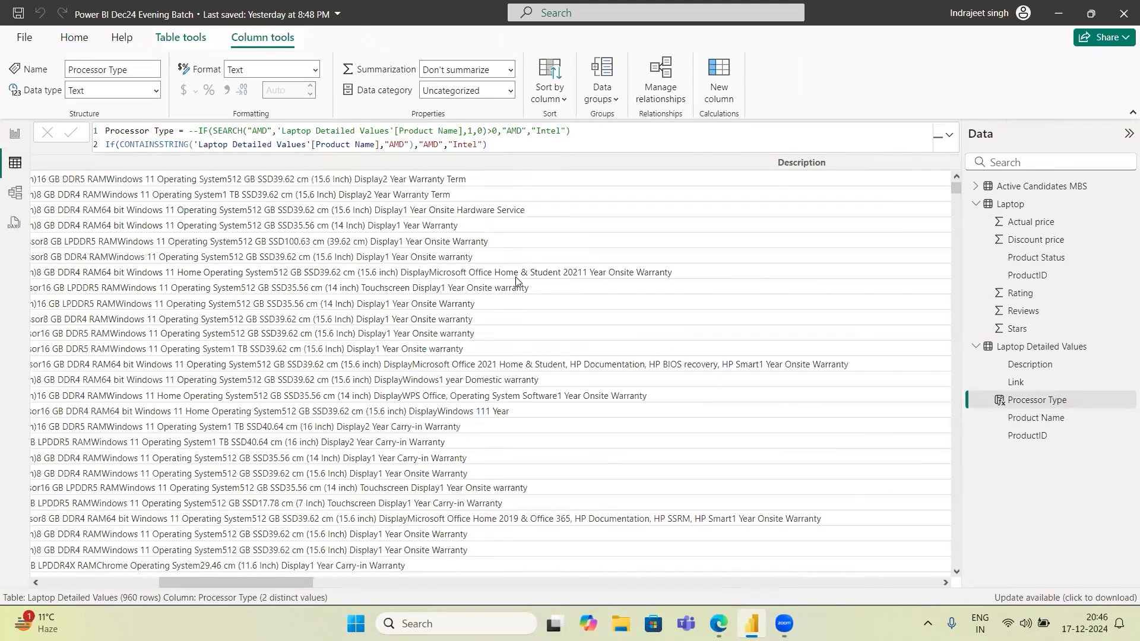
pyautogui.hscroll(-8, 469, 274)
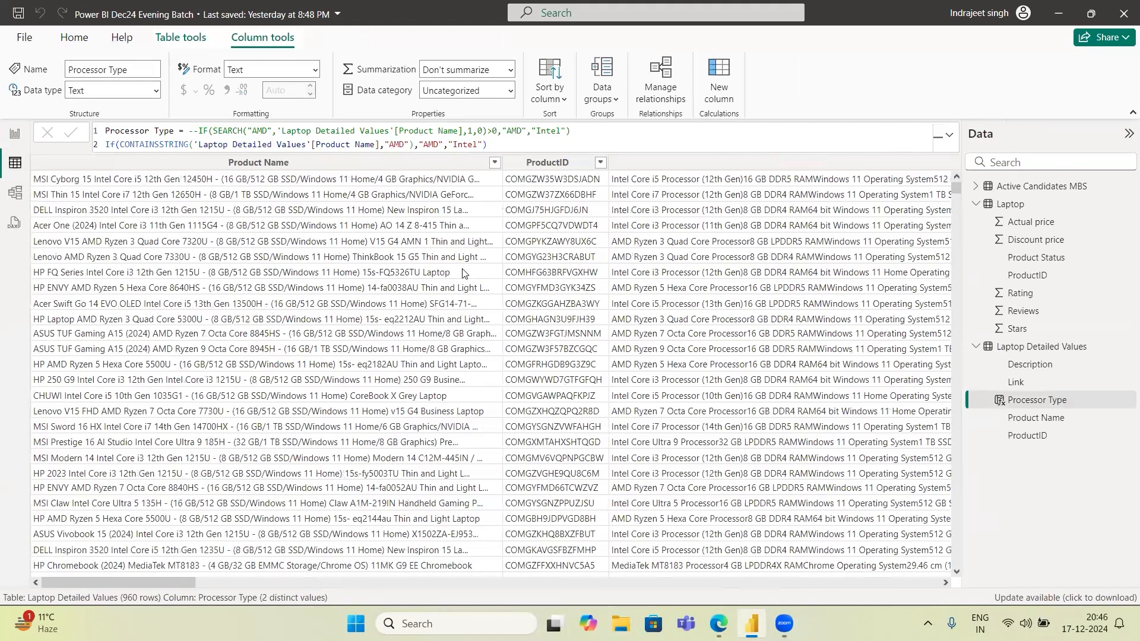
# Step: Return to the report page, save the Power BI file, and widen the Visualizations pane
pyautogui.click(15, 133)
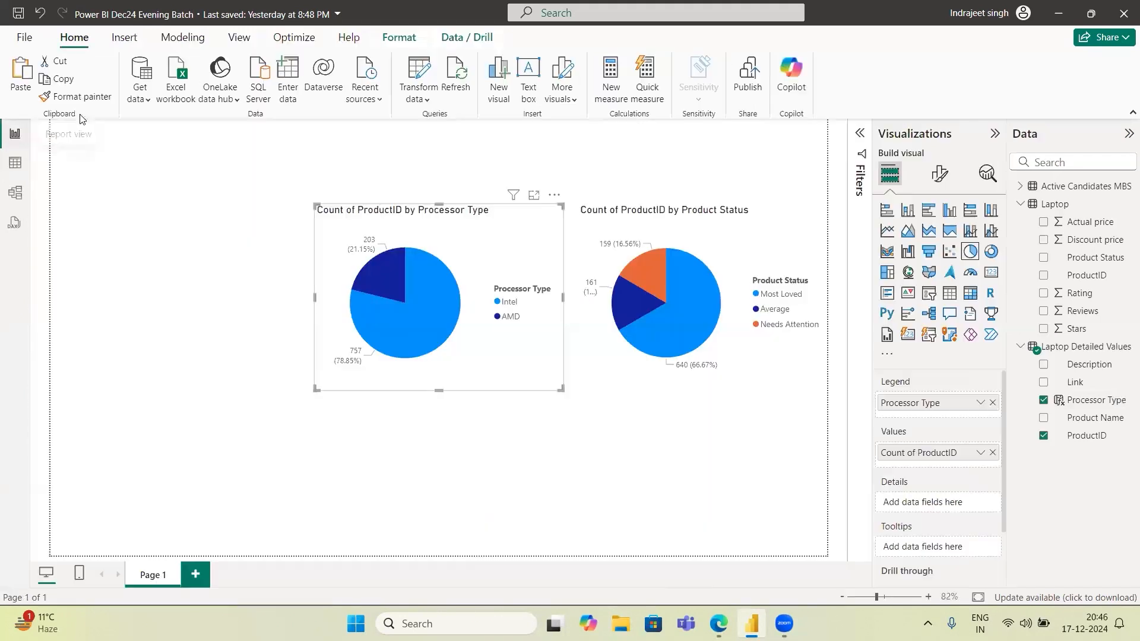
pyautogui.click(17, 12)
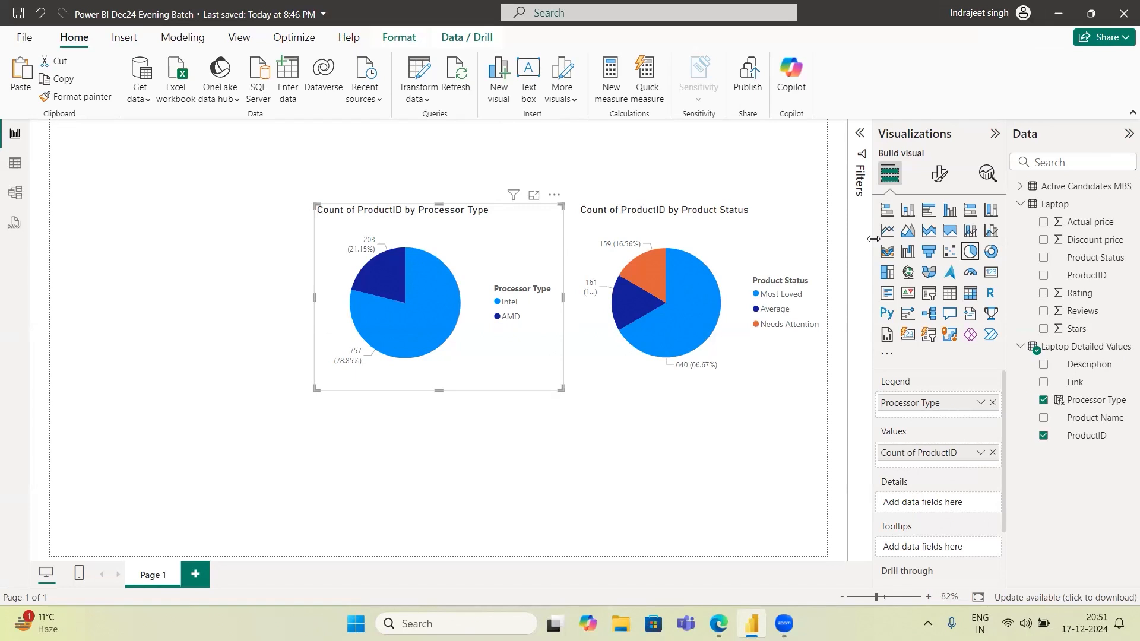
pyautogui.moveTo(873, 239); pyautogui.dragTo(836, 257)
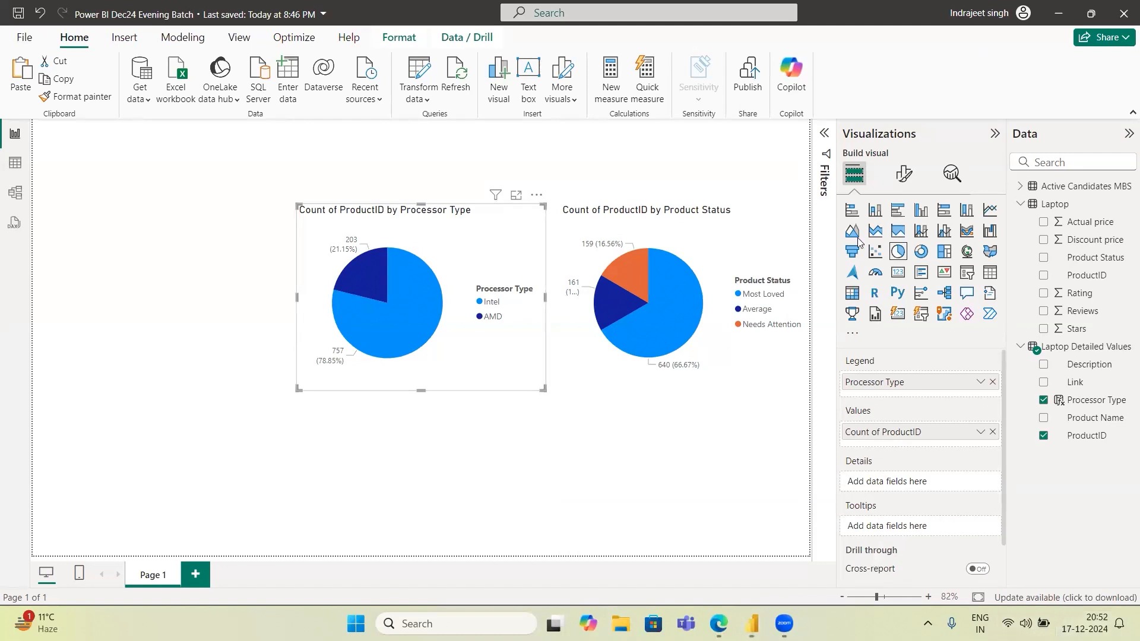
# Step: Open the Windows calendar and look through the dates of December 2024 and January 2025
pyautogui.press('super+n')
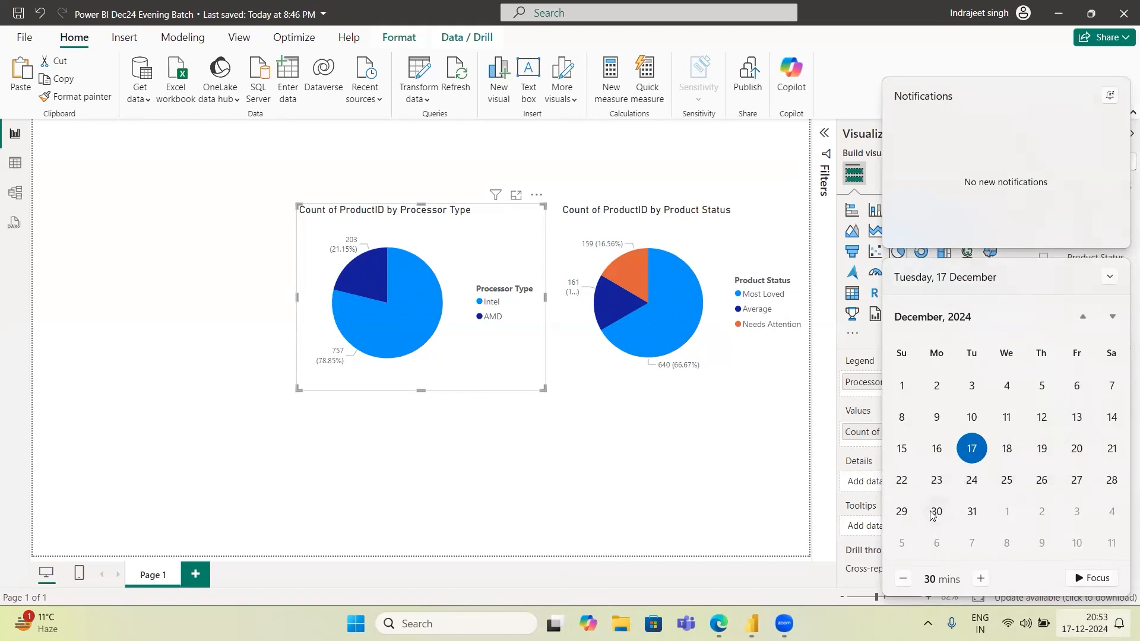
pyautogui.click(1113, 317)
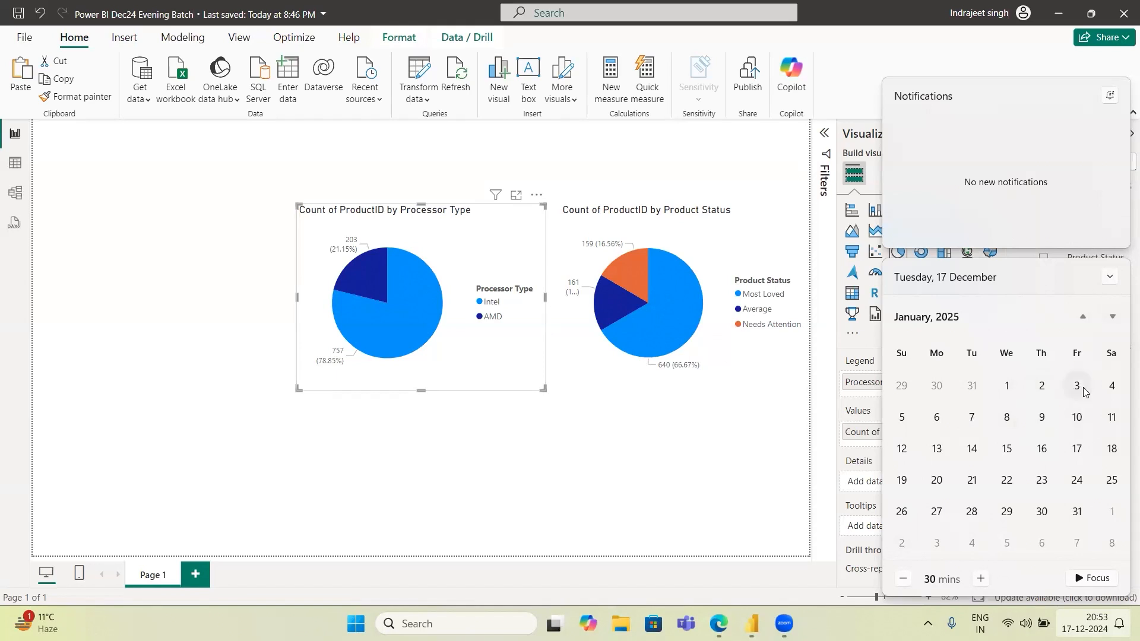
pyautogui.click(1082, 317)
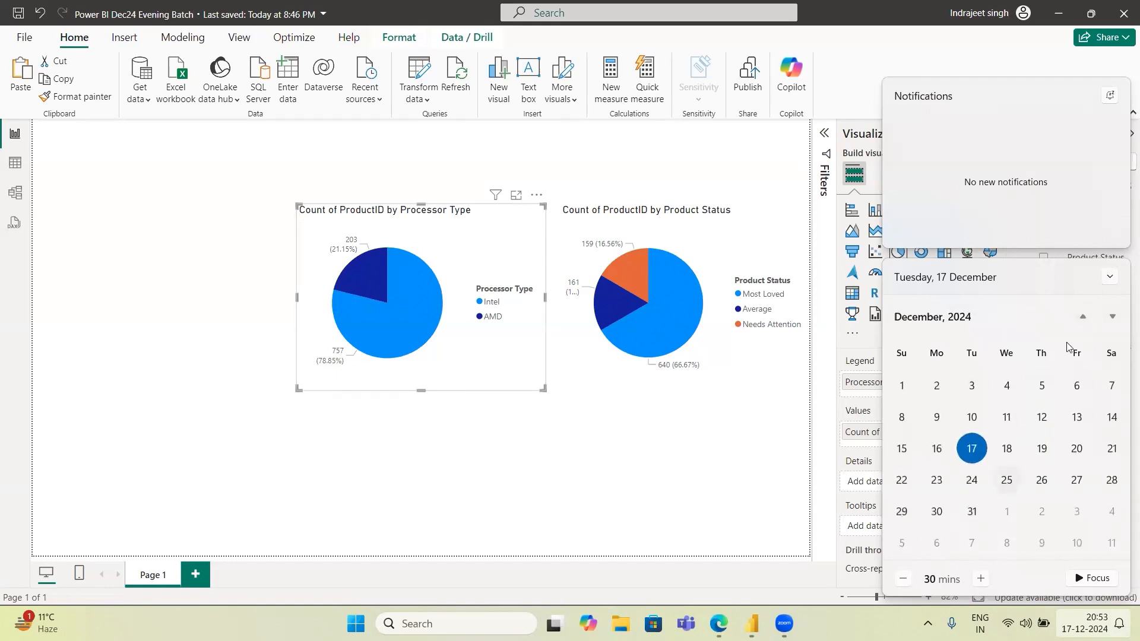
pyautogui.click(1112, 320)
pyautogui.click(1082, 318)
pyautogui.click(1112, 319)
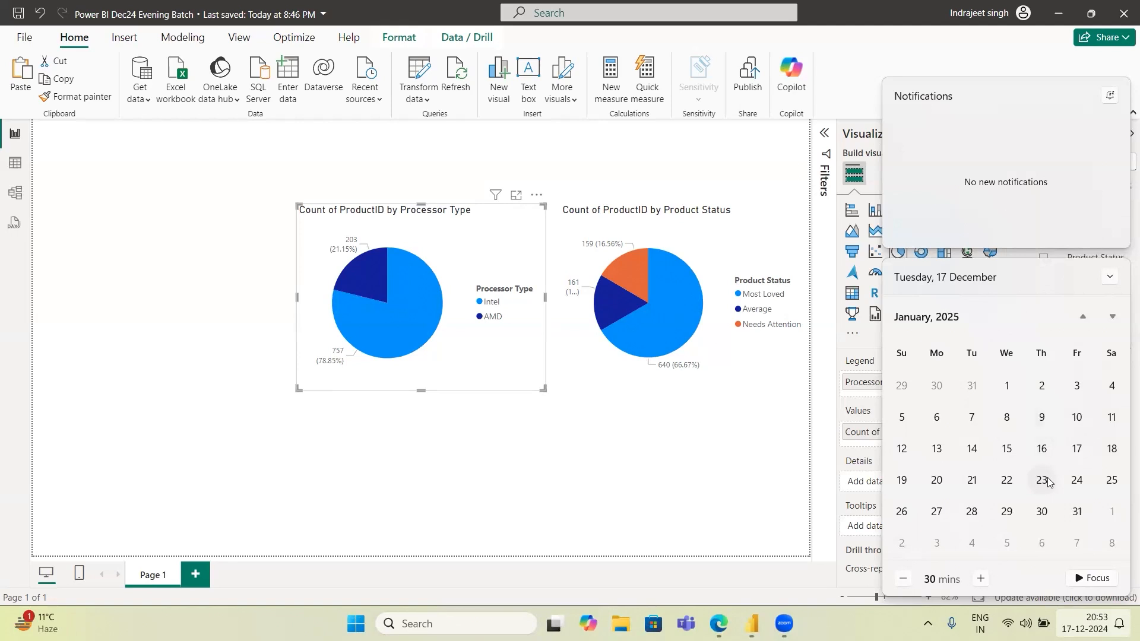
# Step: Look at February 2025 in the Windows calendar, and open the signed-in account's details in Power BI Desktop
pyautogui.click(1112, 318)
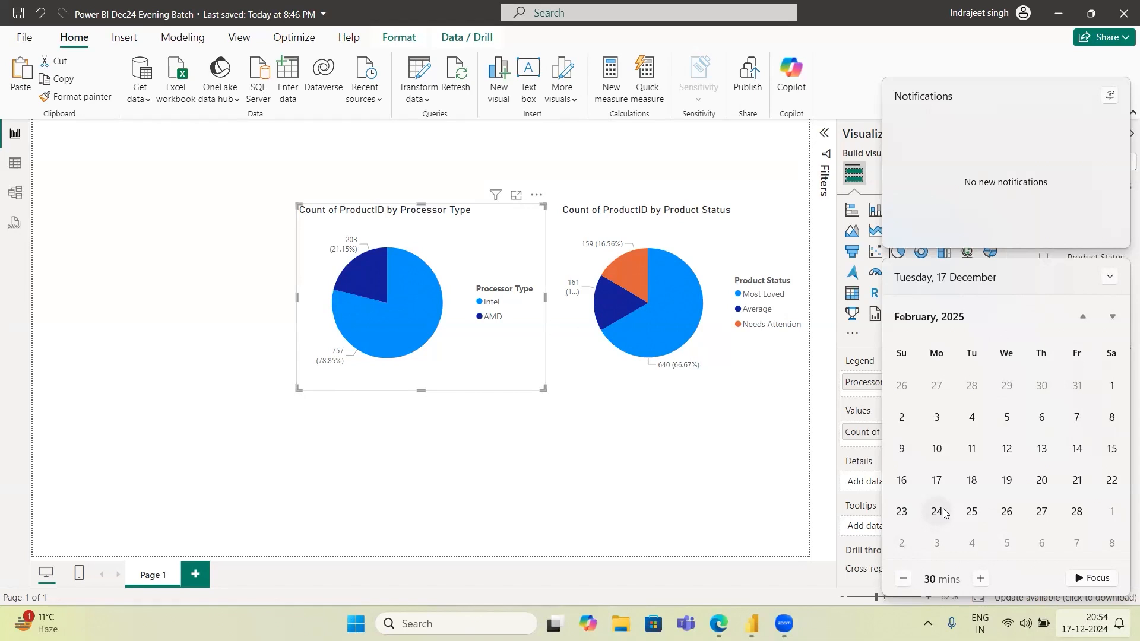
pyautogui.click(976, 17)
pyautogui.click(977, 17)
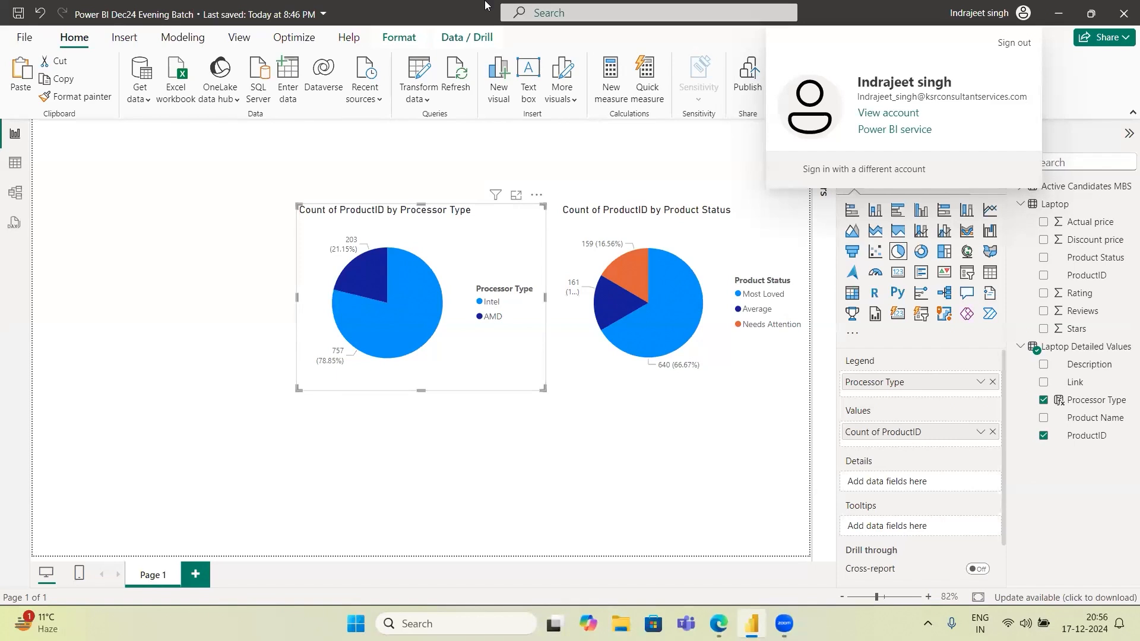
# Step: Save the Power BI Dec24 Evening Batch report and close Power BI Desktop
pyautogui.click(16, 13)
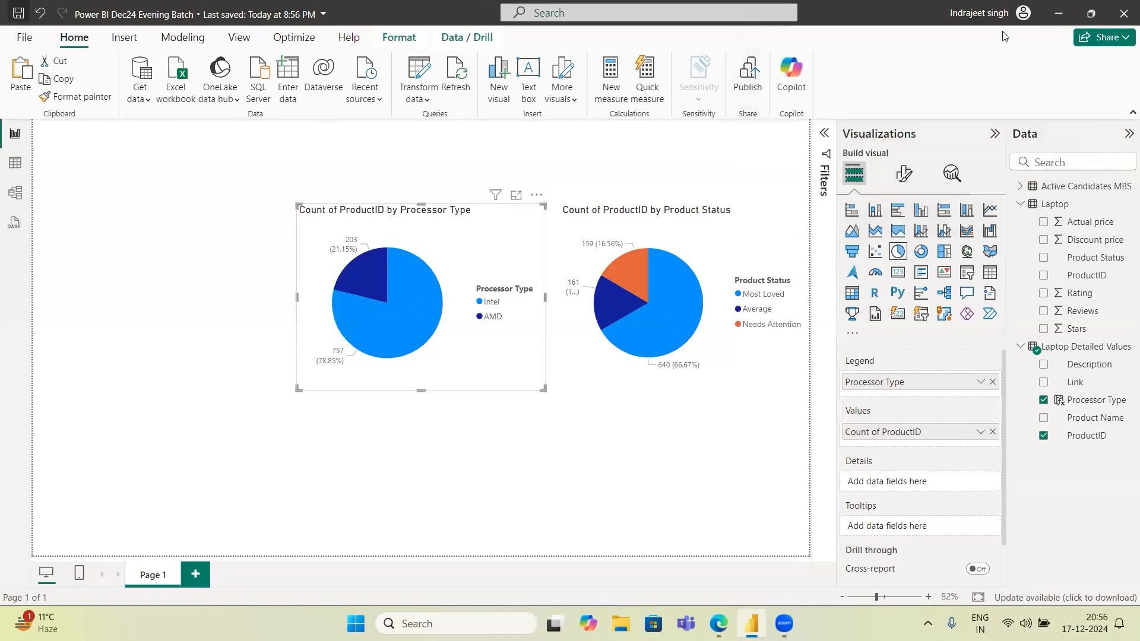
pyautogui.click(1123, 15)
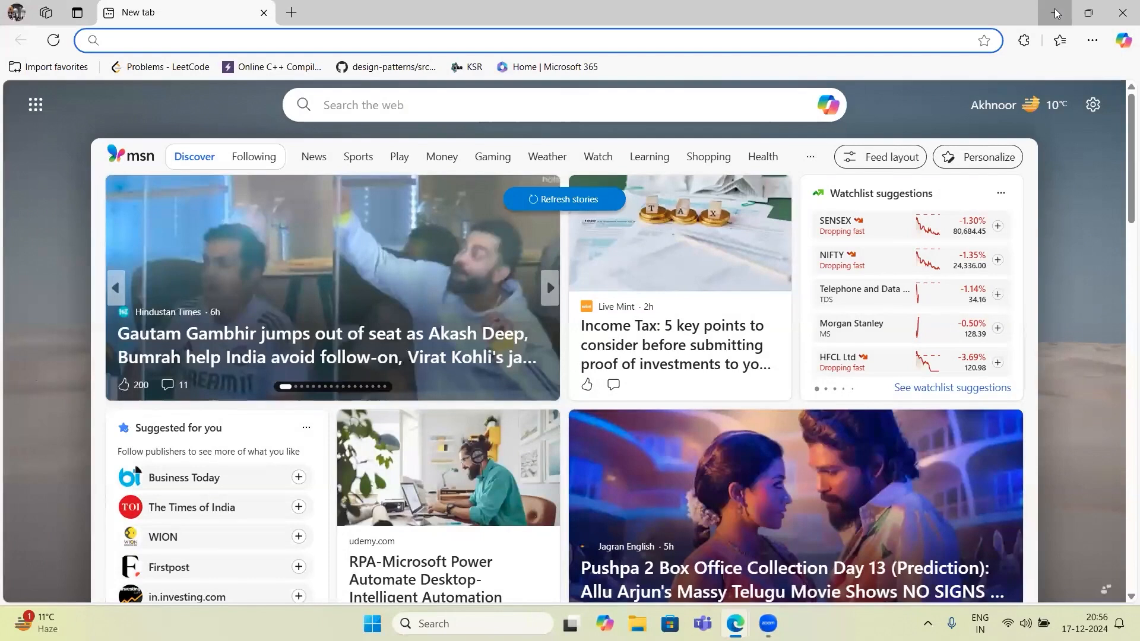
# Step: Minimize the new-tab browser window, switch to the Edge window with the PowerApps.pptx presentation, and show its Agenda slide
pyautogui.click(1054, 13)
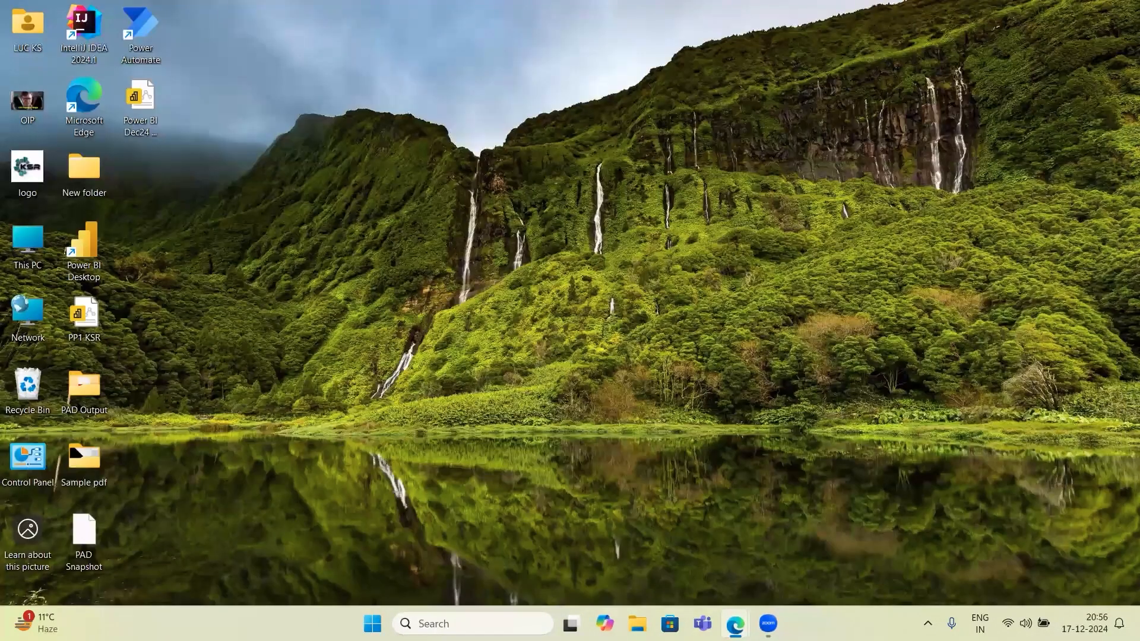
pyautogui.click(735, 623)
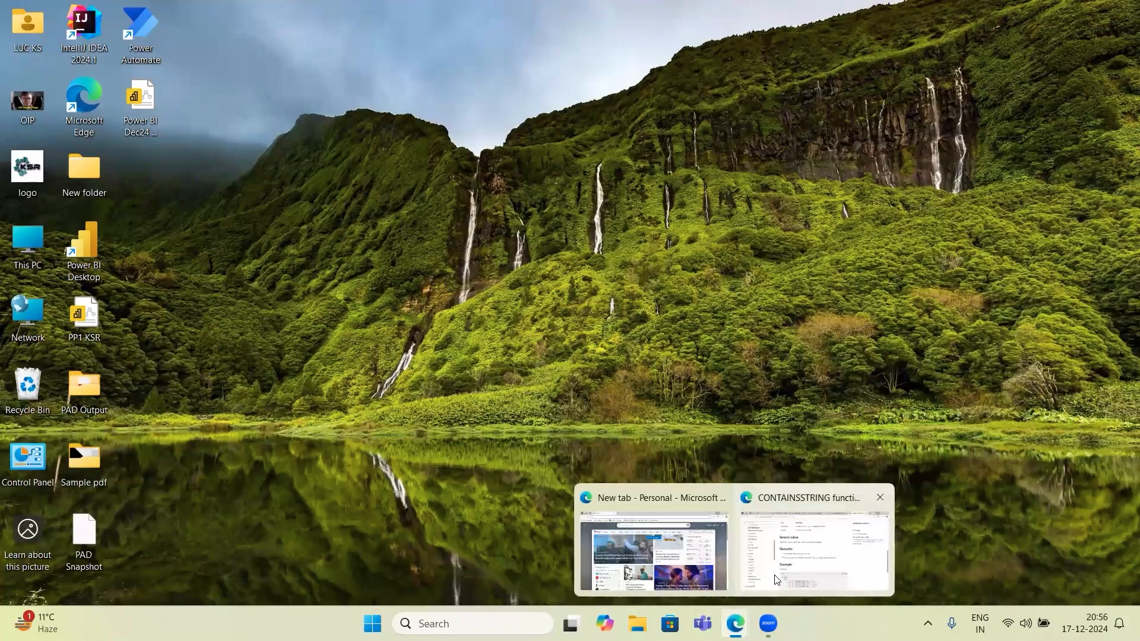
pyautogui.click(776, 580)
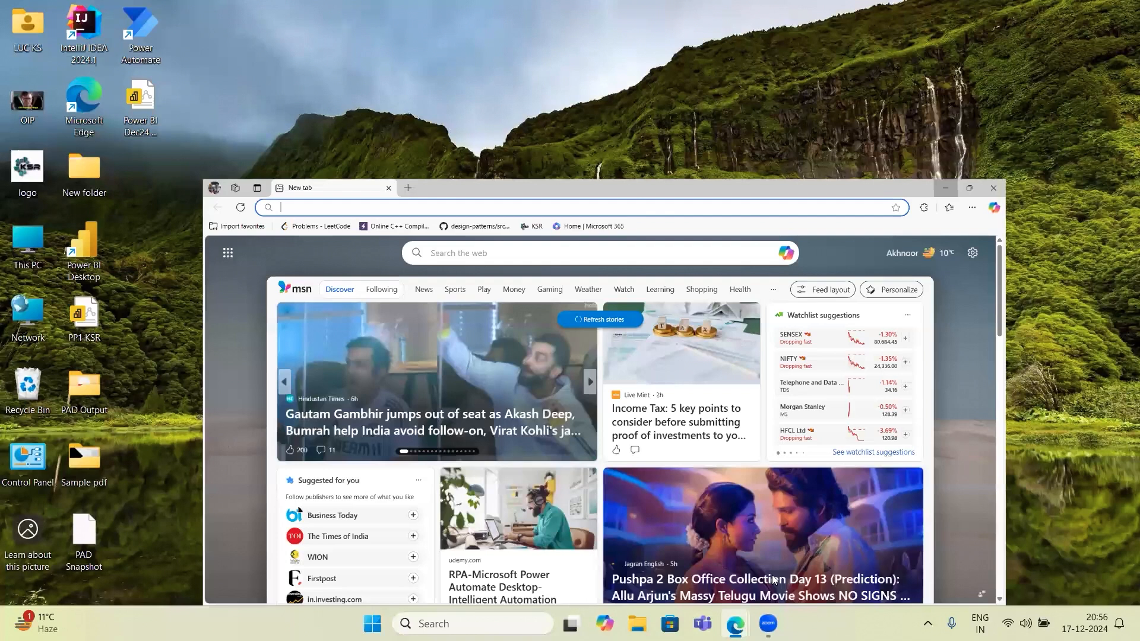
pyautogui.moveTo(734, 624)
pyautogui.click(813, 550)
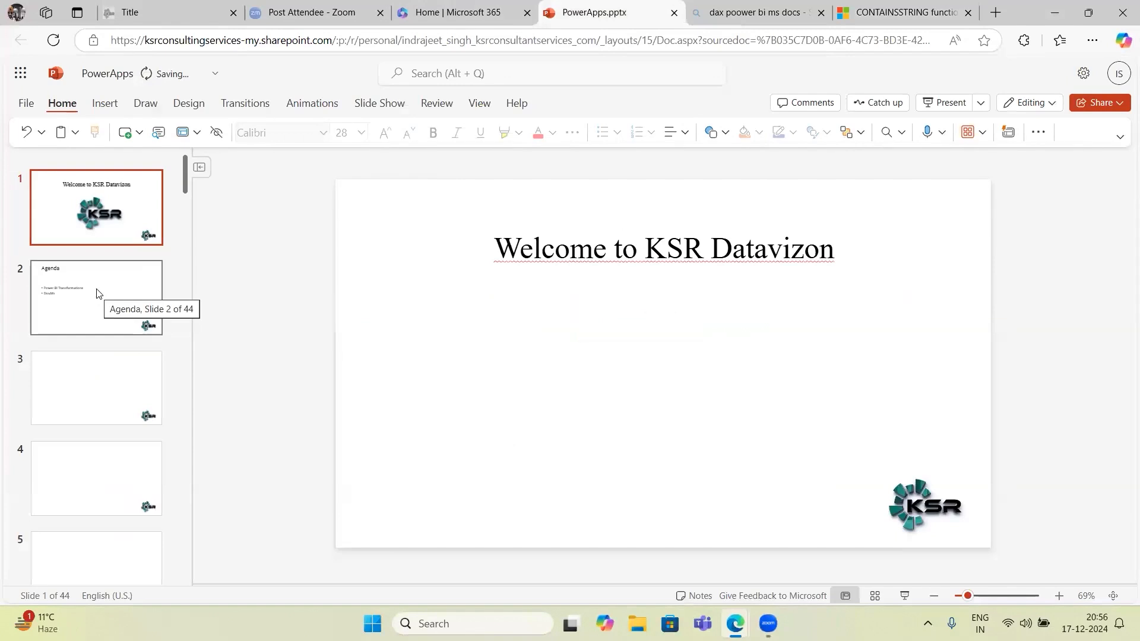
pyautogui.click(99, 293)
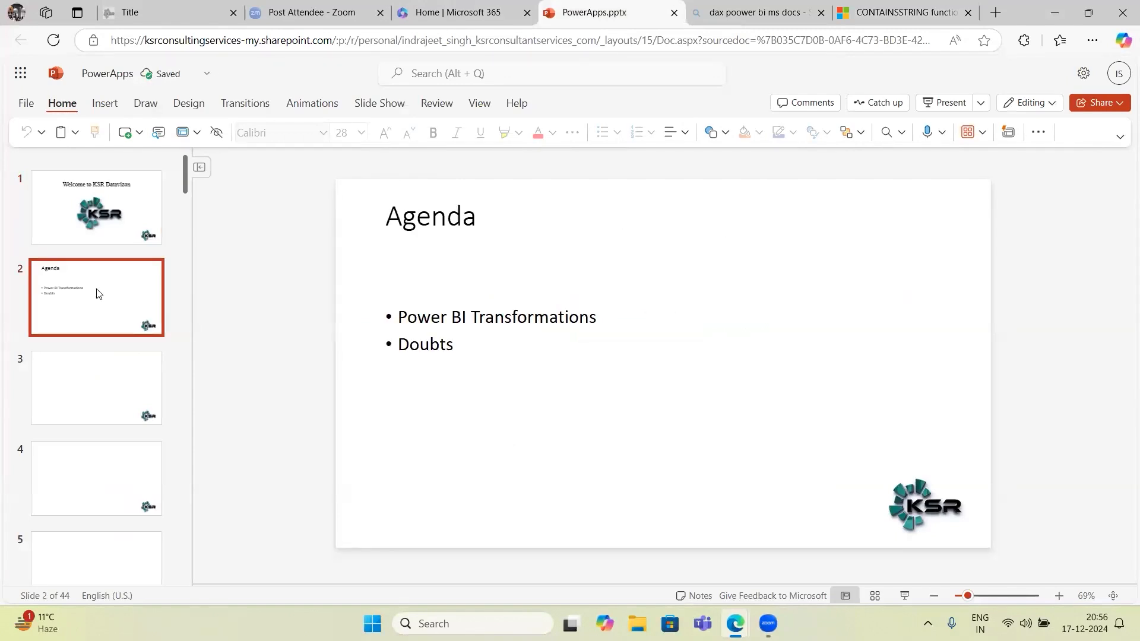